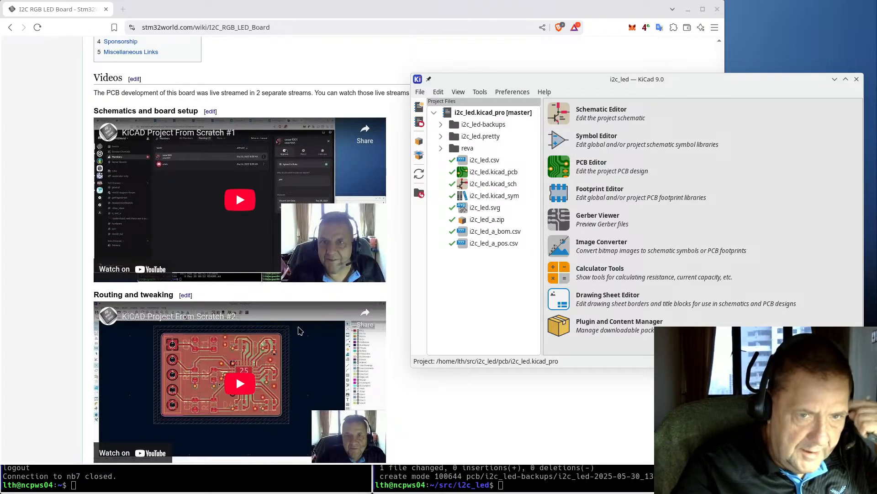
- Read through the I2C RGB LED Board wiki page, covering its videos, schematics, PCB layout, renders and links
left_click(460, 411)
scroll(457, 398, "down", 3)
scroll(455, 367, "up", 4)
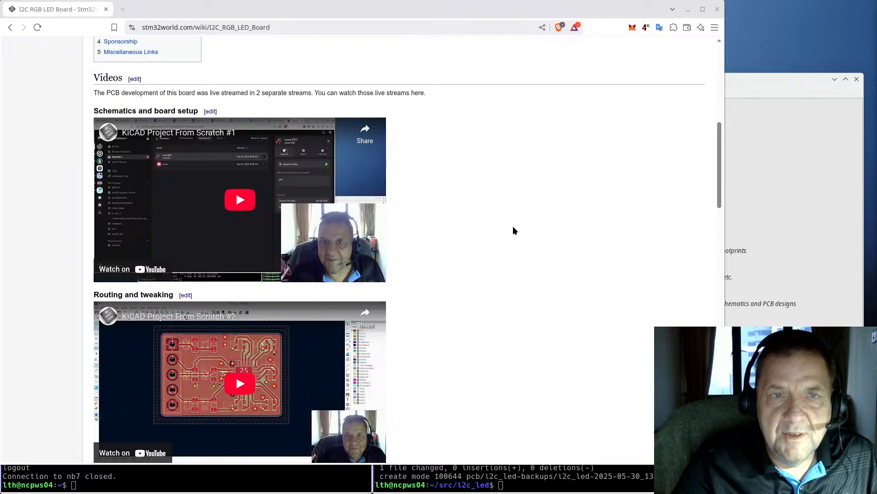
scroll(511, 225, "down", 5)
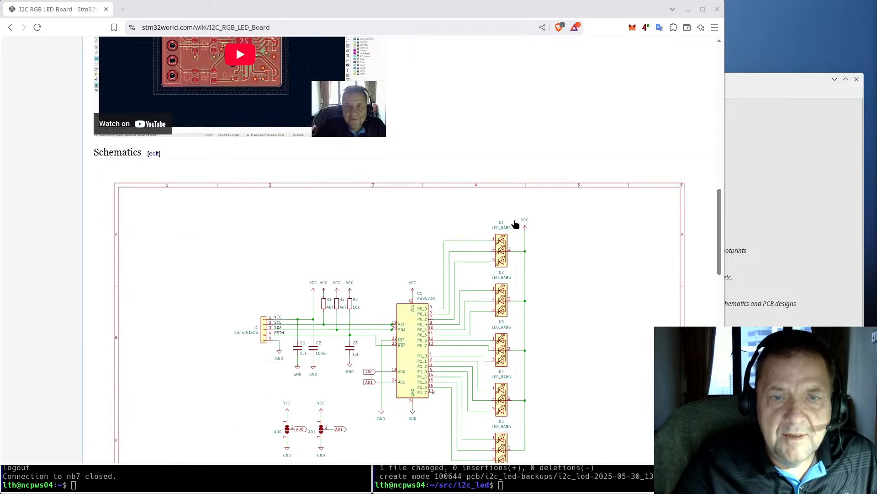
scroll(516, 223, "down", 5)
scroll(518, 221, "up", 3)
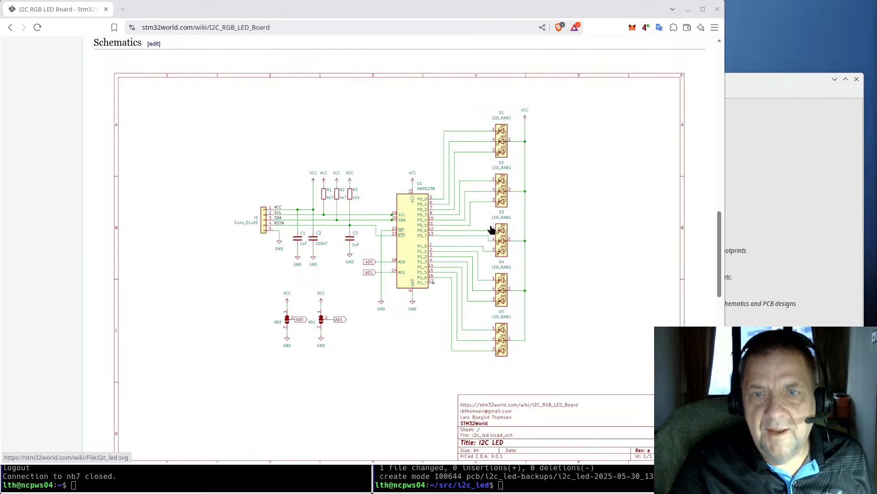
scroll(498, 325, "down", 15)
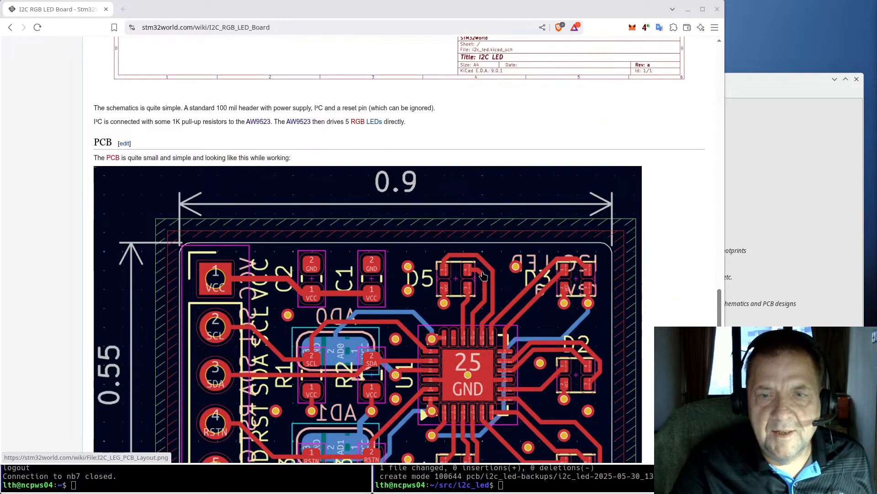
scroll(484, 264, "down", 1)
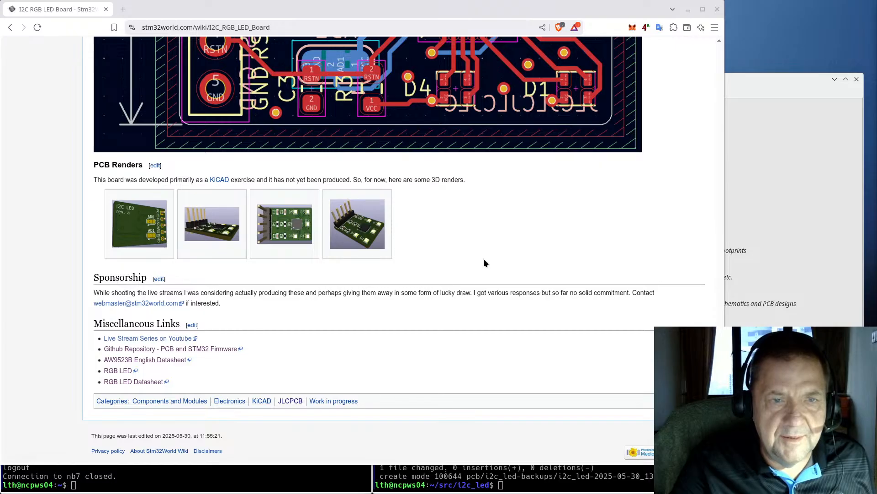
scroll(484, 259, "up", 20)
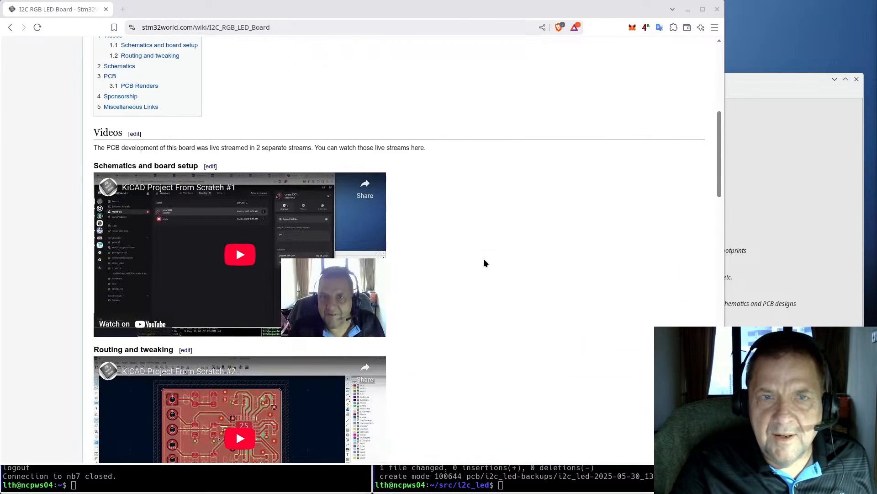
scroll(484, 259, "up", 7)
scroll(483, 259, "down", 9)
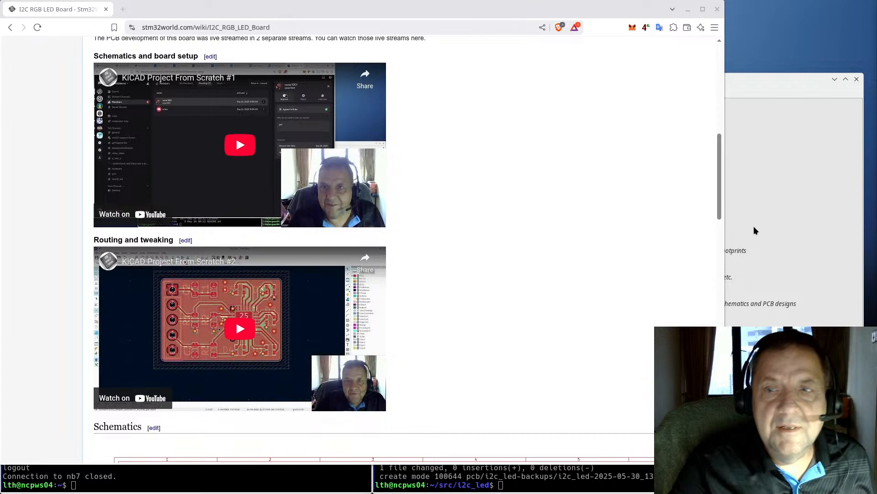
- Switch to the i2c_led KiCad project, open its schematic and examine the AW9523B, header and RGB LED circuitry
left_click(799, 219)
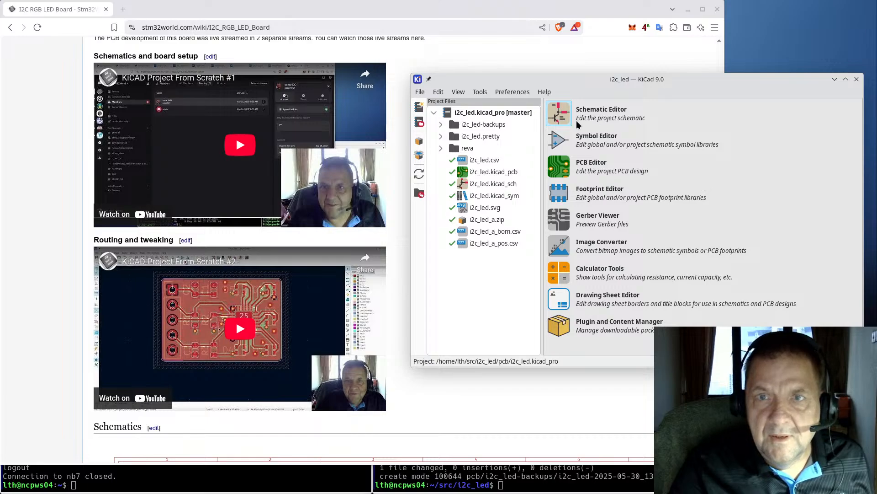
left_click(563, 117)
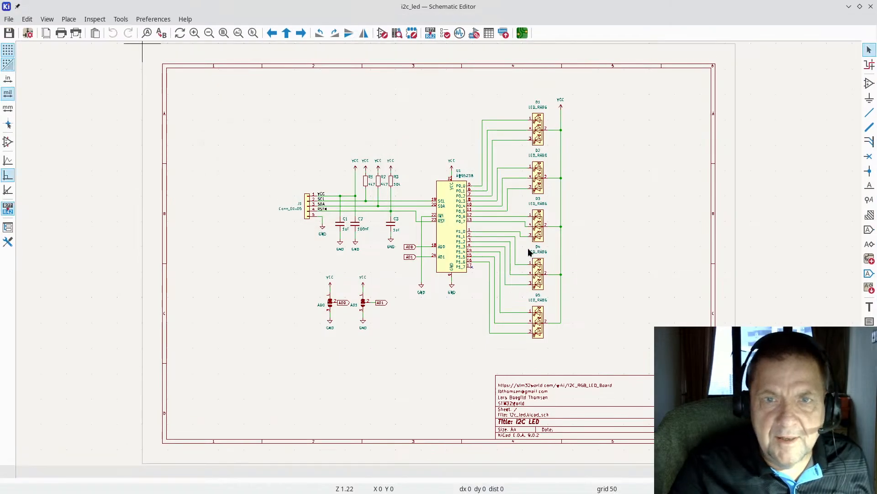
scroll(449, 280, "up", 3)
scroll(425, 255, "down", 1)
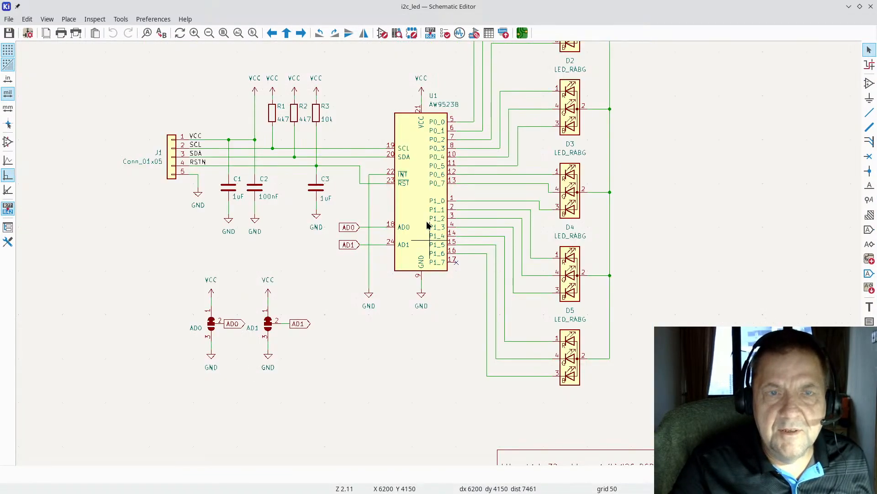
scroll(441, 250, "down", 1)
scroll(464, 281, "up", 1)
scroll(433, 265, "down", 1)
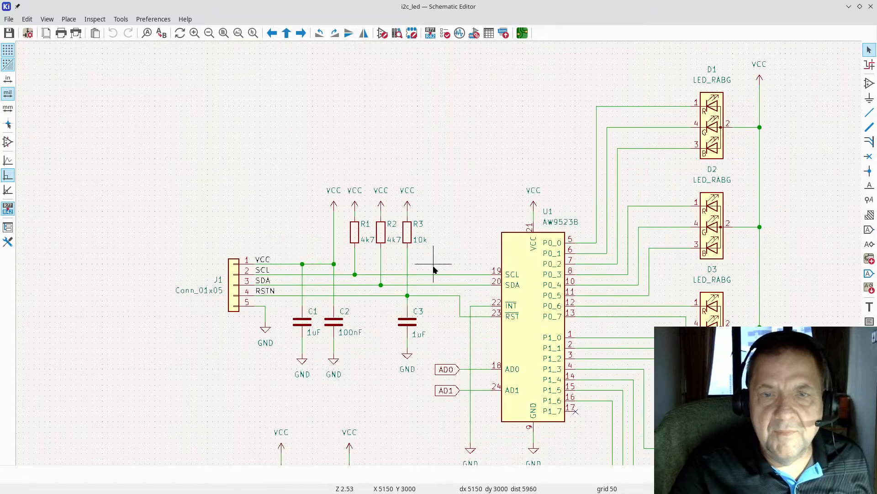
scroll(483, 376, "up", 2)
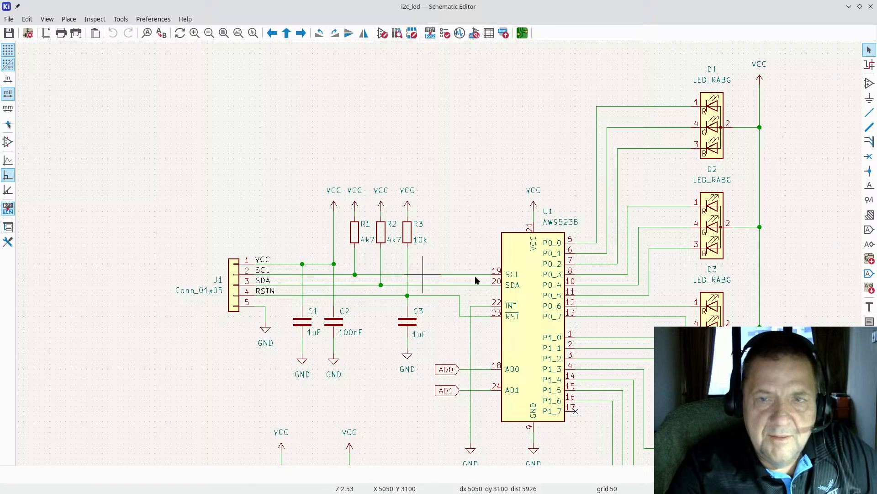
scroll(526, 275, "down", 2)
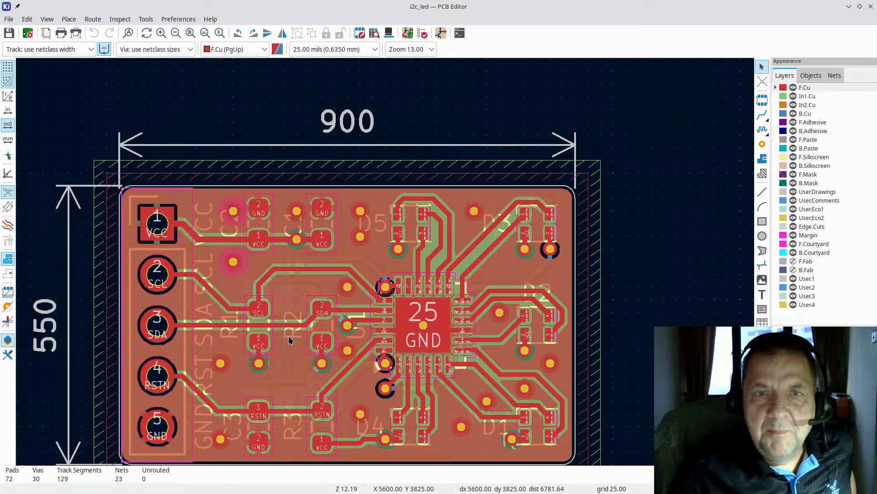
- Examine the routing on the i2c_led PCB layout around the header, the AW9523B and LED D1
scroll(389, 264, "down", 1)
scroll(368, 259, "up", 2)
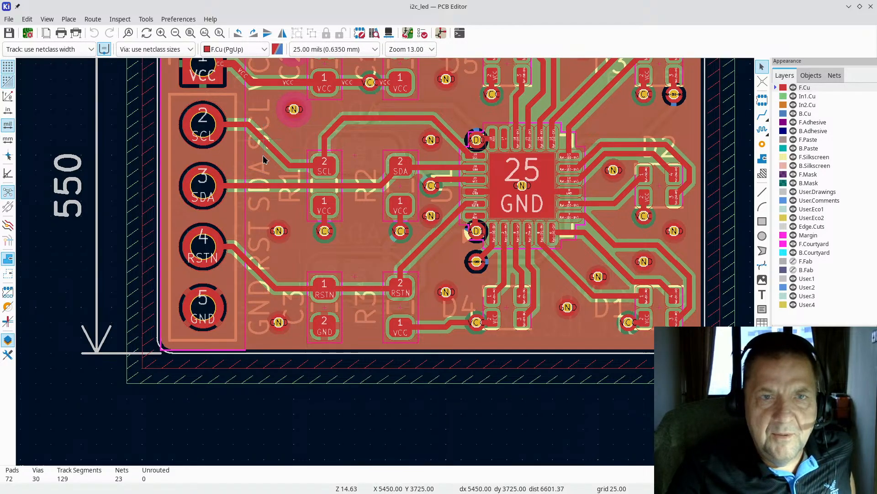
scroll(265, 157, "down", 2)
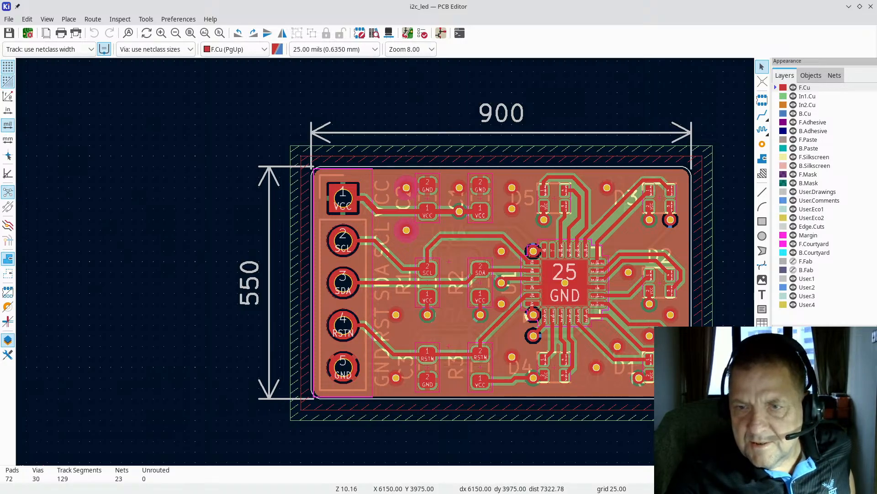
scroll(651, 366, "up", 5)
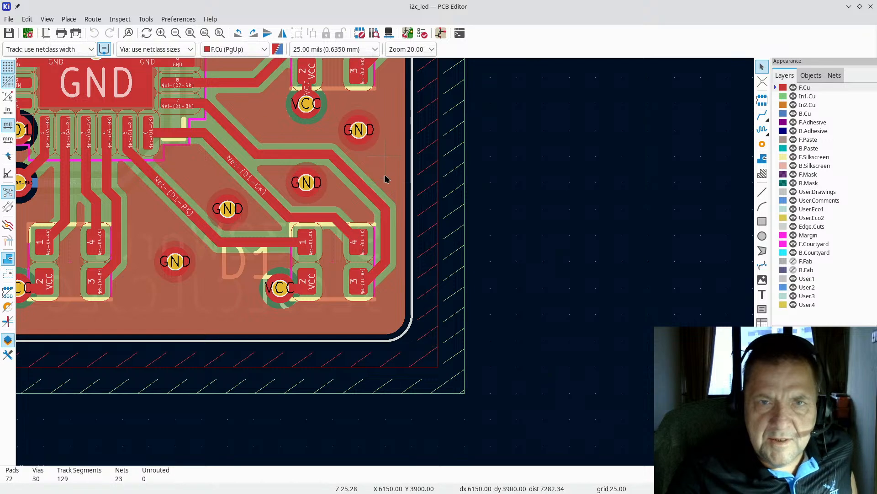
scroll(341, 182, "down", 3)
scroll(203, 232, "down", 2)
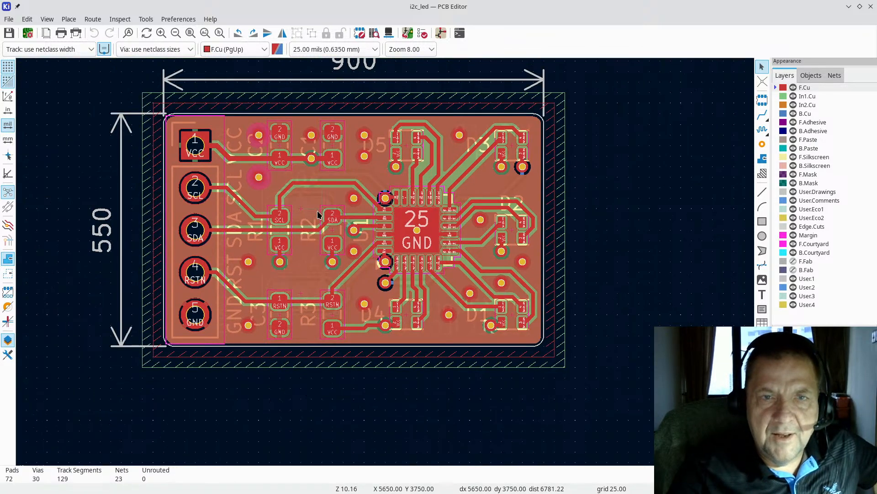
- Preview the board's component side in the 3D Viewer and return to the PCB layout
left_click(48, 19)
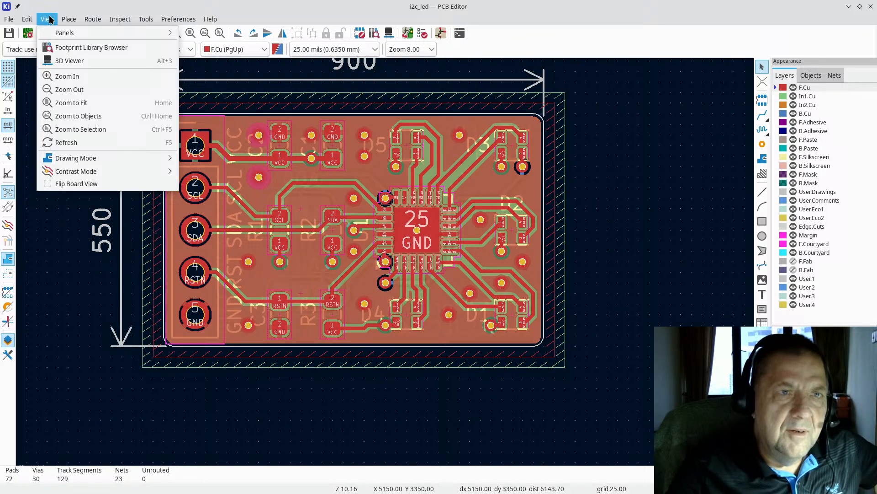
left_click(47, 62)
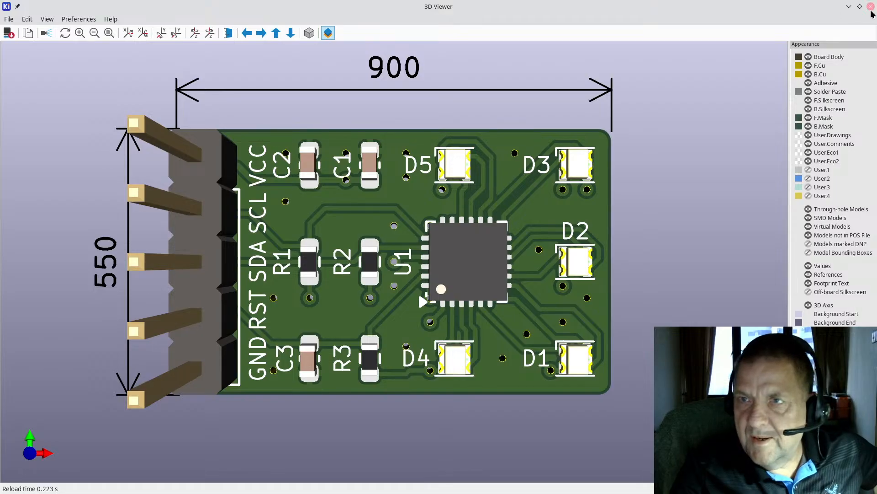
left_click(871, 8)
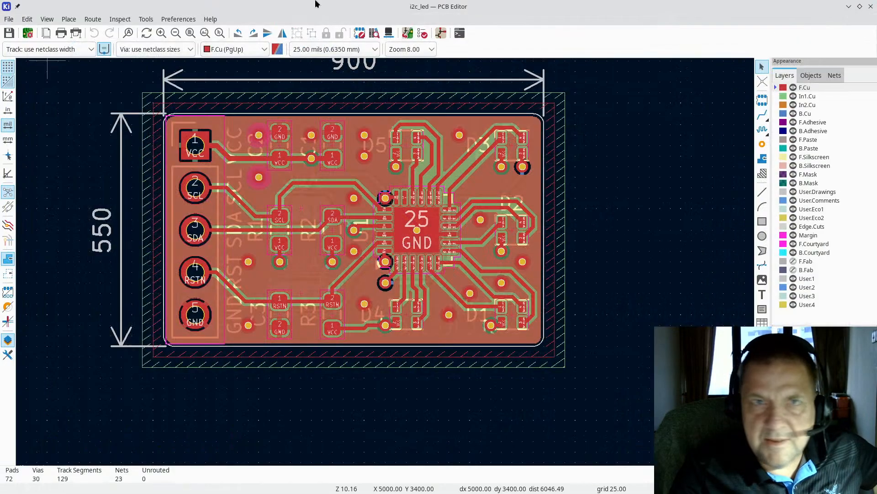
- Run the design rules check on the board with all zones refilled first, and close the checker
left_click(120, 19)
left_click(136, 65)
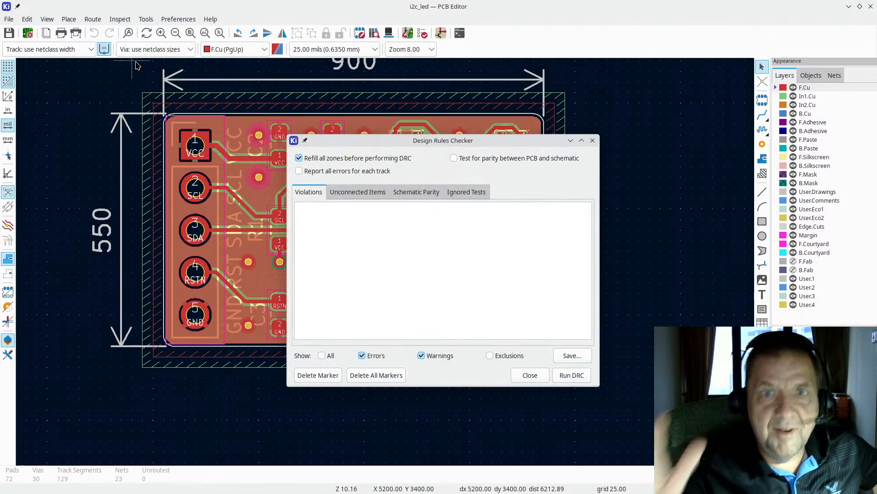
left_click(569, 375)
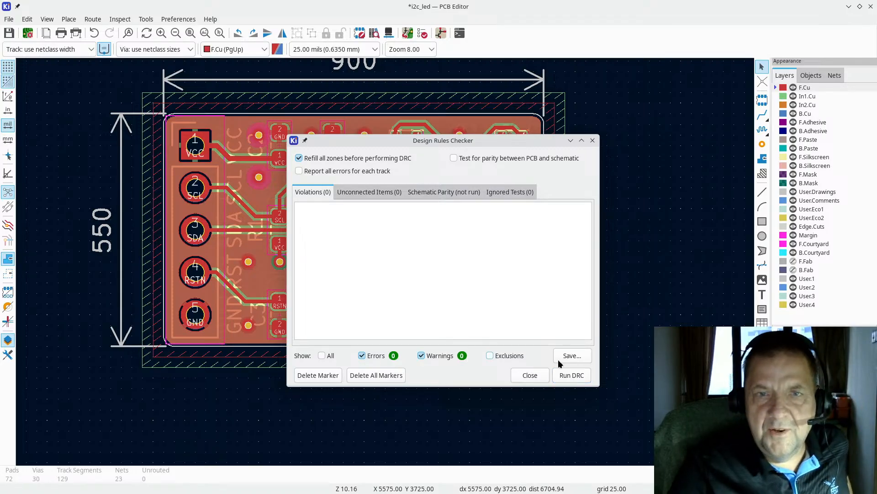
left_click(530, 375)
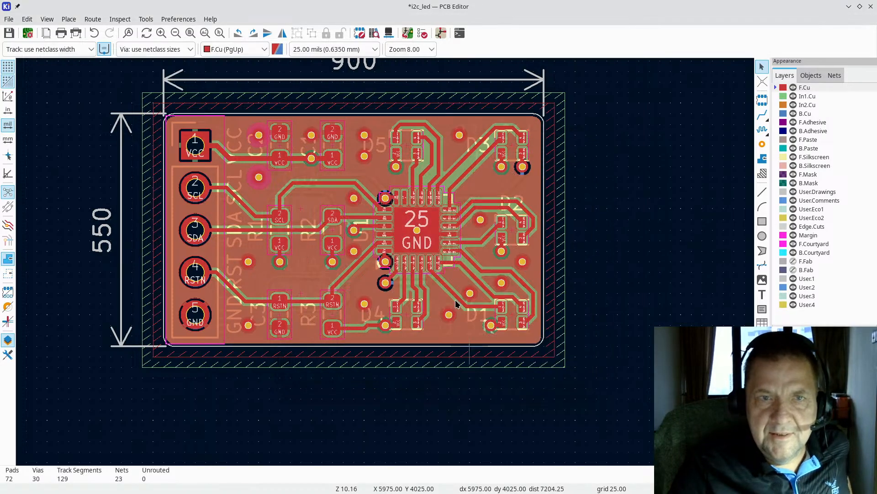
scroll(386, 266, "down", 2)
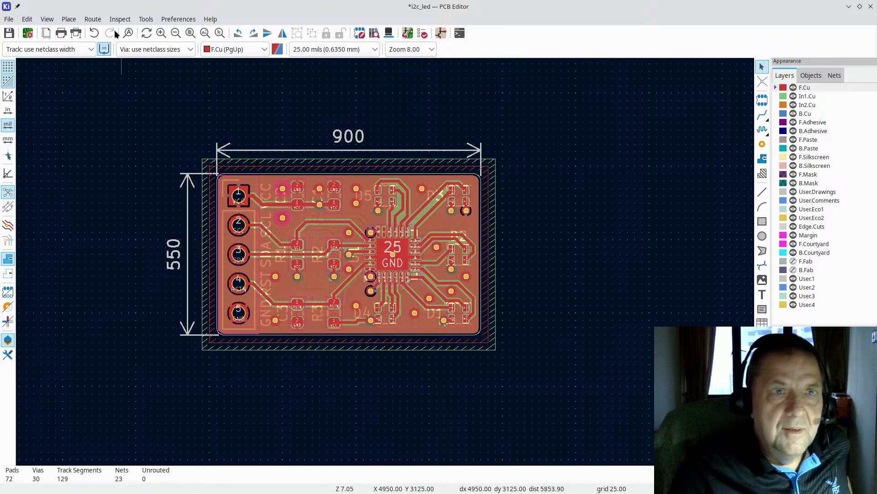
left_click(120, 19)
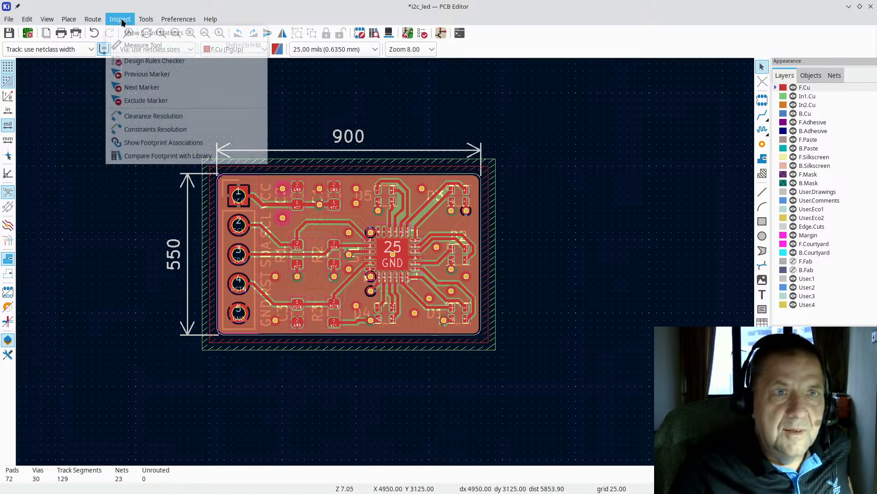
left_click(562, 278)
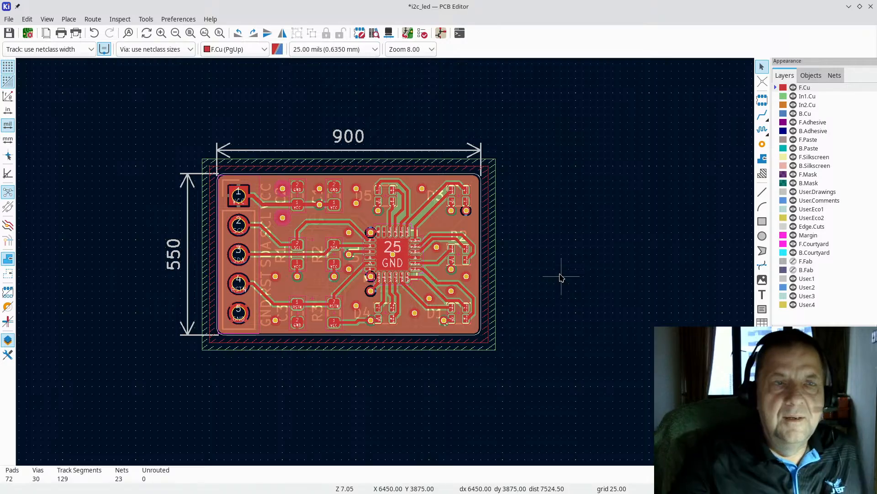
- Open the 3D Viewer and turn the board over to examine the AD0 and AD1 jumpers and silkscreen text on its back
left_click(47, 19)
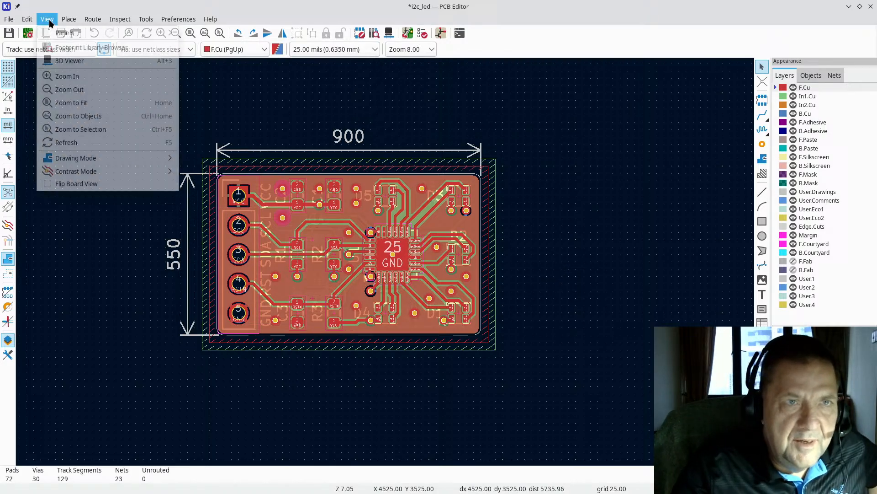
left_click(64, 61)
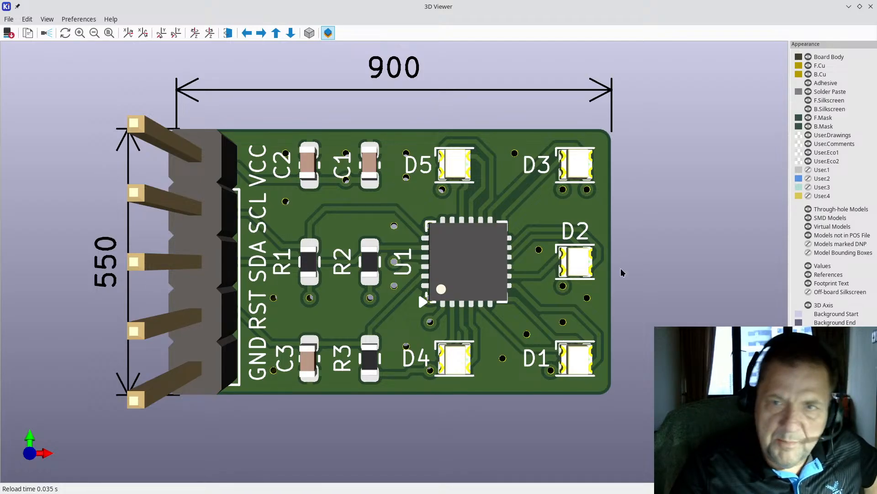
left_click_drag(623, 270, 146, 264)
left_click_drag(358, 247, 57, 243)
left_click_drag(250, 249, 226, 241)
left_click_drag(333, 245, 376, 228)
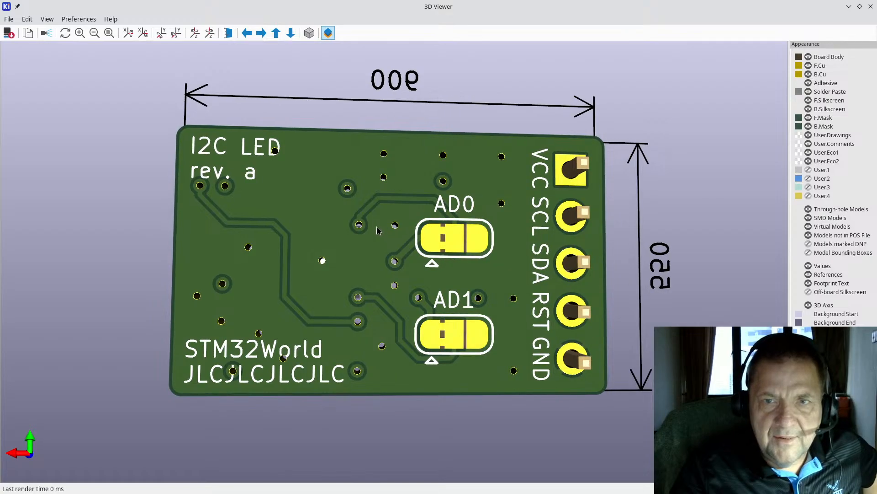
left_click_drag(263, 225, 259, 231)
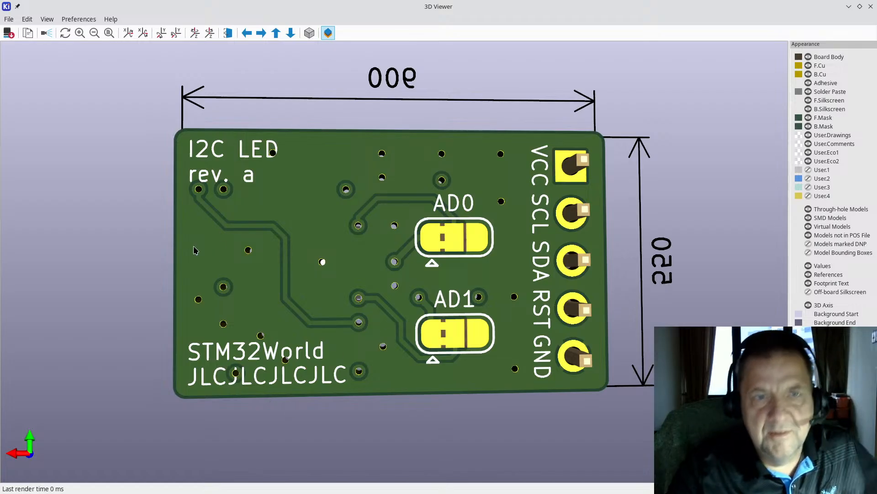
- Rotate the 3D board back to its component side, inspect the LEDs and header, and close the 3D Viewer
left_click_drag(198, 247, 338, 247)
left_click_drag(150, 249, 514, 269)
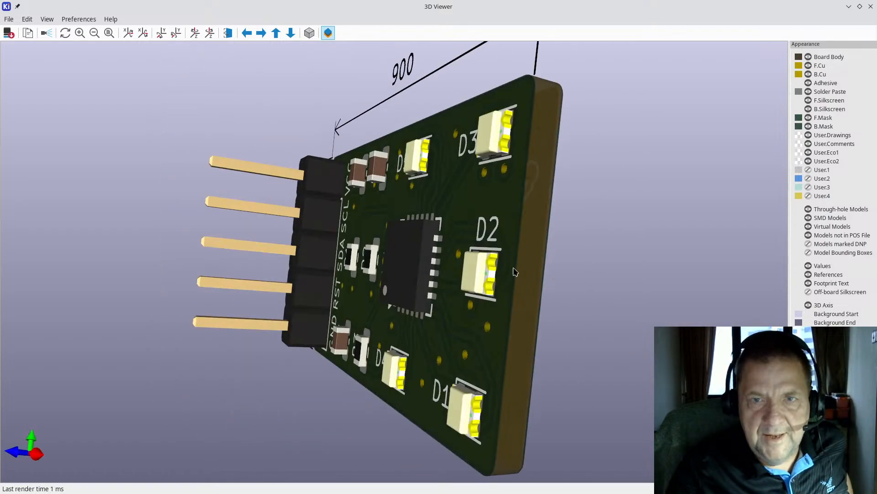
left_click_drag(293, 251, 574, 257)
left_click_drag(347, 258, 467, 251)
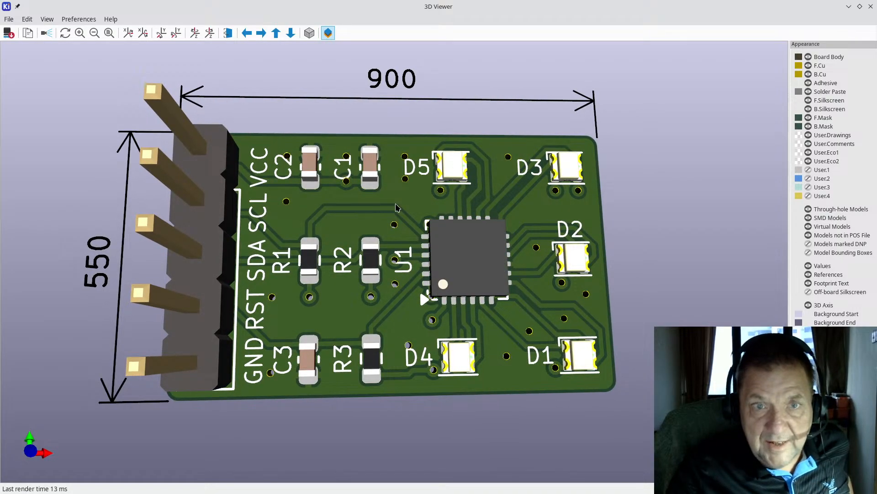
left_click_drag(295, 255, 280, 269)
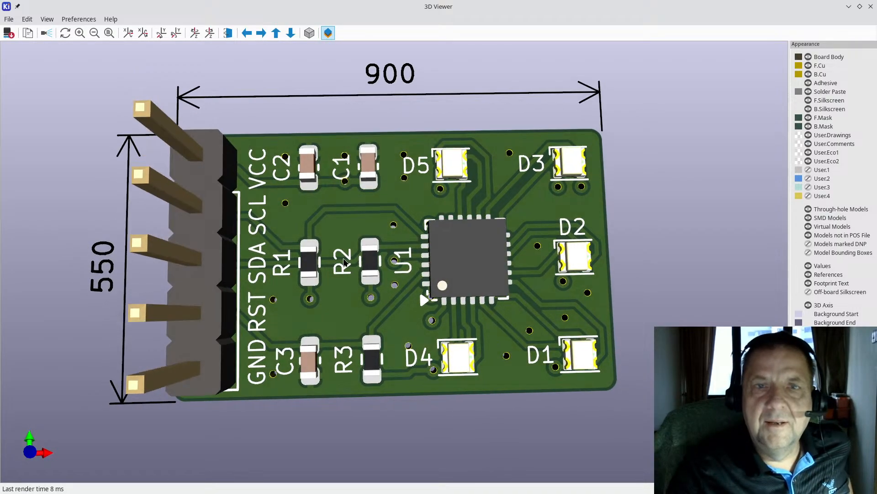
left_click_drag(496, 254, 546, 269)
left_click_drag(416, 254, 409, 238)
left_click_drag(291, 239, 289, 242)
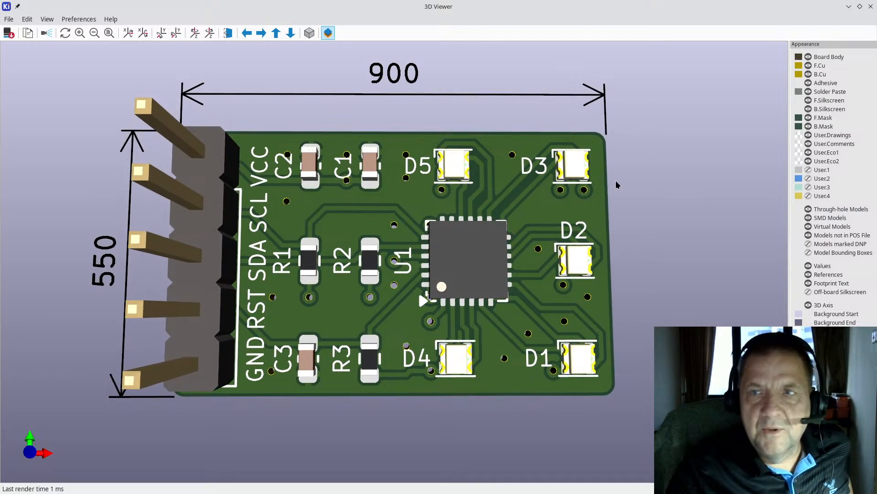
left_click(871, 7)
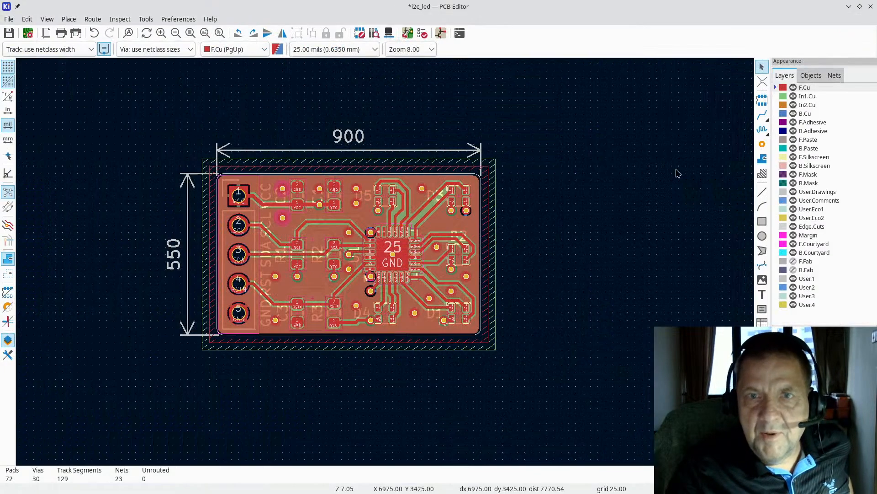
- Close the PCB layout editor and switch from the schematic to the board's wiki page in the web browser
left_click(871, 6)
left_click(513, 286)
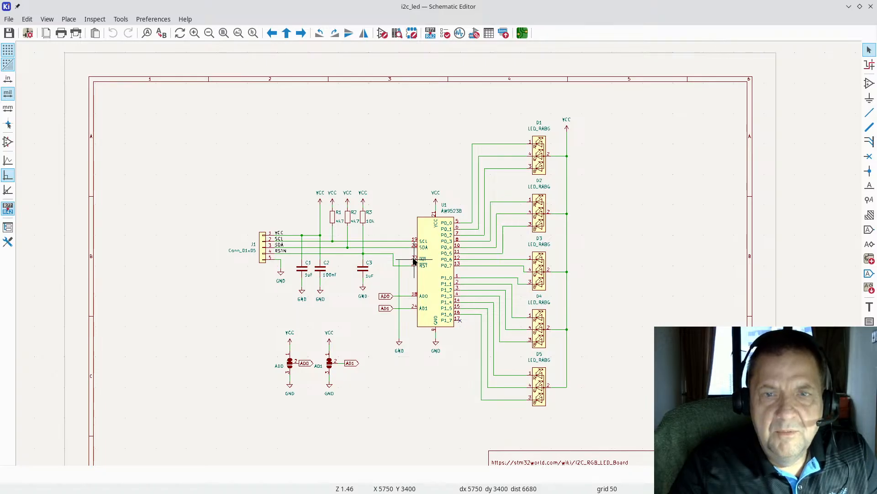
key("alt+Tab")
key("alt+Tab")
key("alt+Tab")
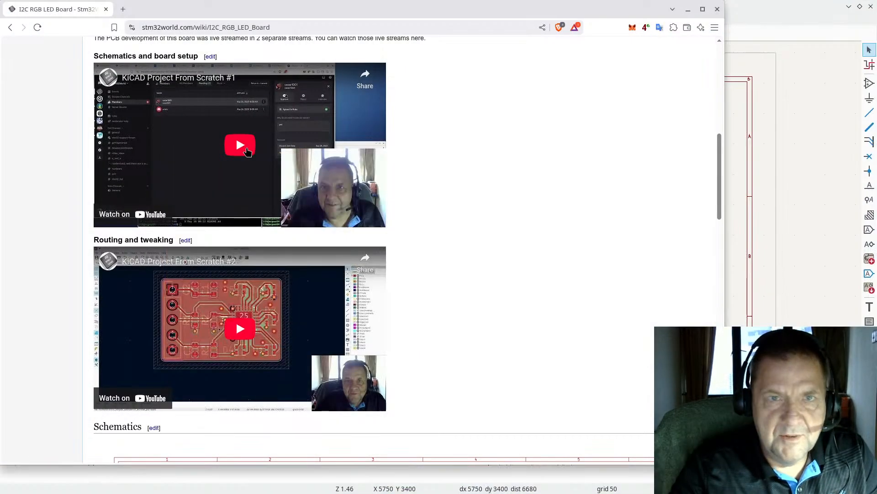
- Open the jlcpcb.com home page in a new browser tab and go to its Capabilities page
left_click(119, 12)
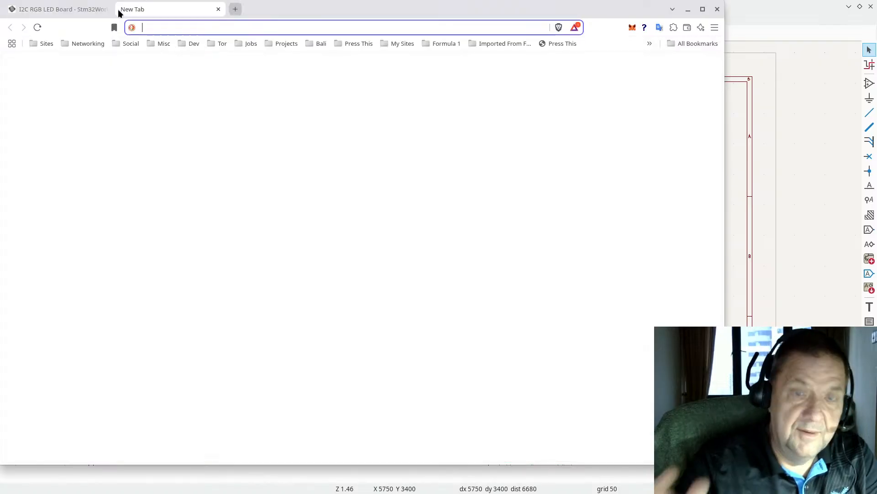
type("jlc")
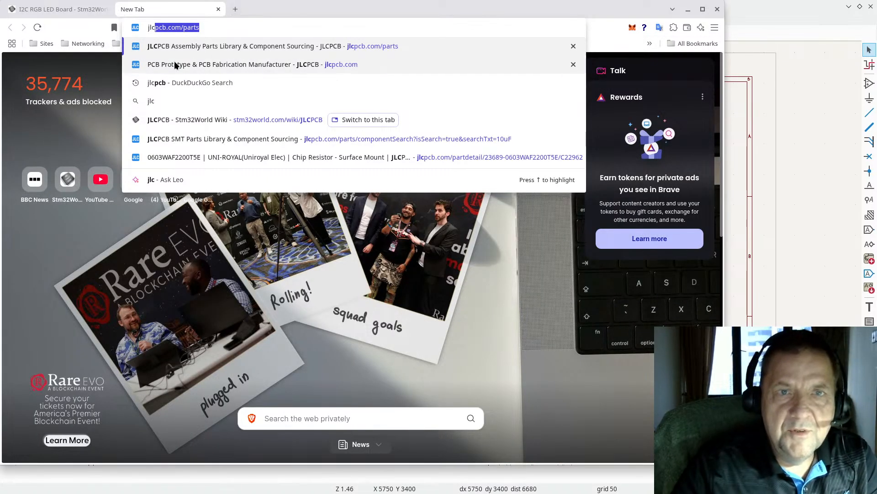
key("Down")
key("Return")
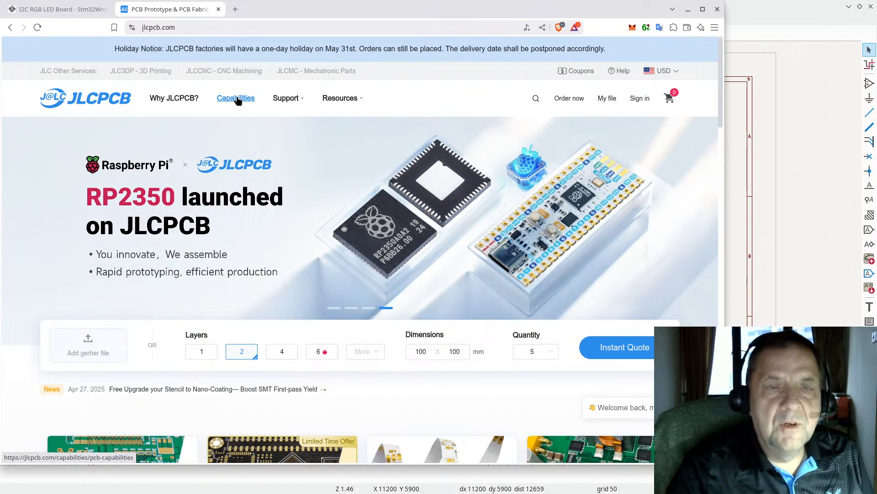
left_click(235, 99)
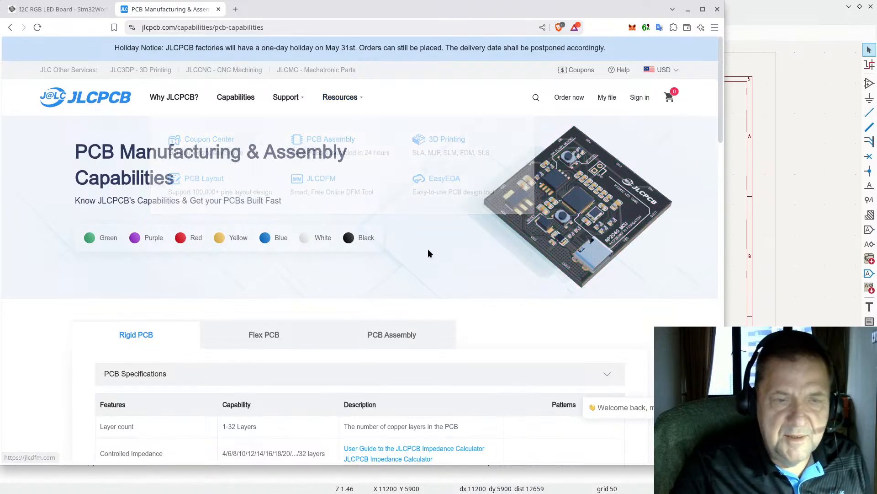
- Examine the Rigid PCB specifications, including materials, maximum and minimum dimensions, thickness, copper weights, soldermask and surface finish
scroll(429, 253, "down", 5)
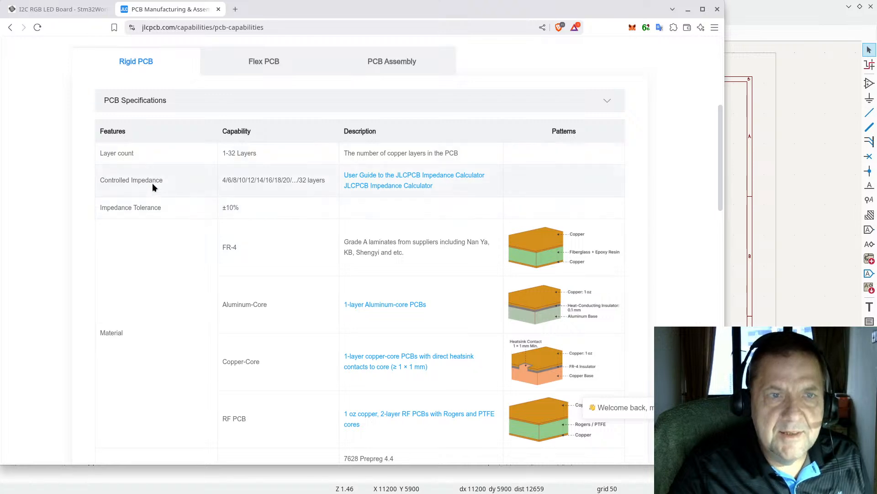
scroll(307, 181, "down", 5)
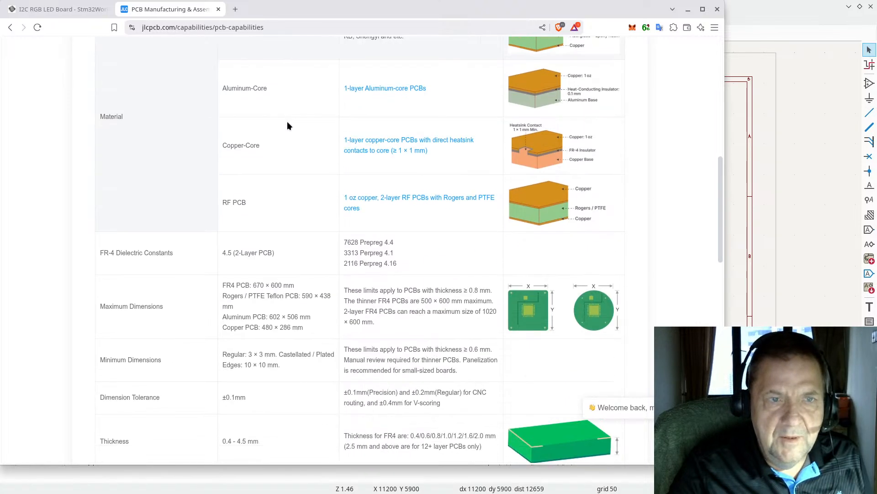
scroll(298, 122, "up", 1)
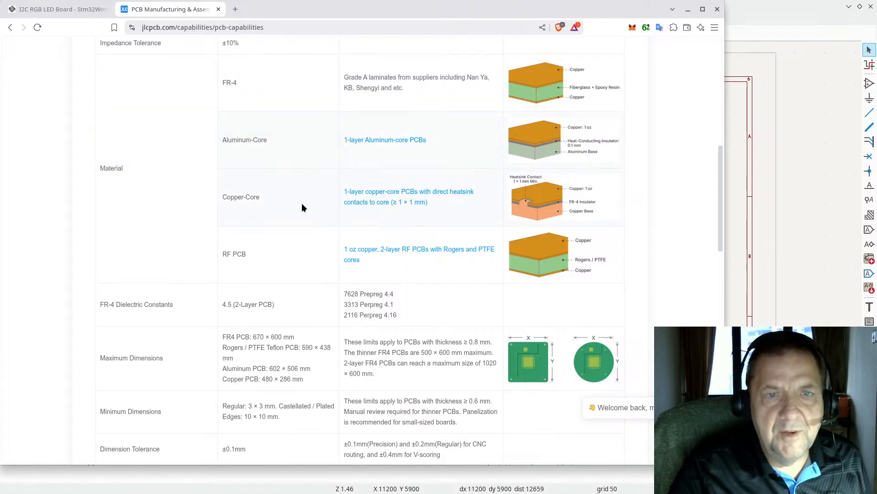
scroll(298, 169, "down", 1)
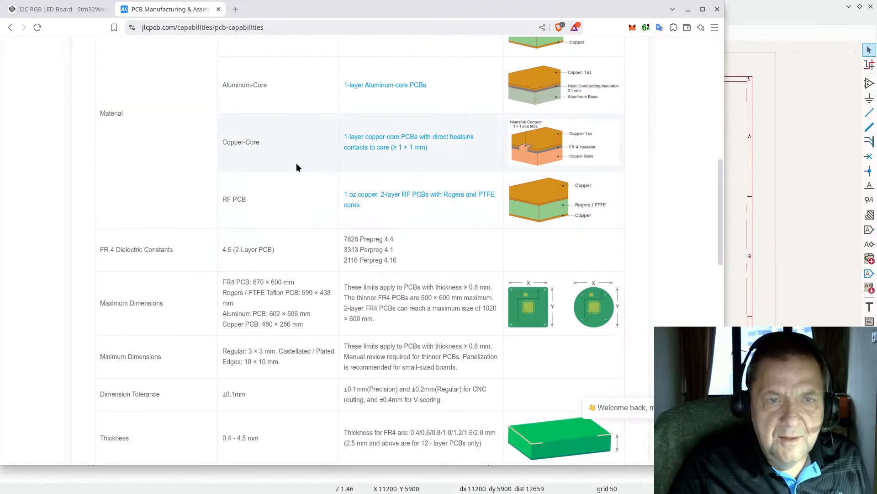
scroll(297, 164, "down", 2)
scroll(297, 163, "up", 3)
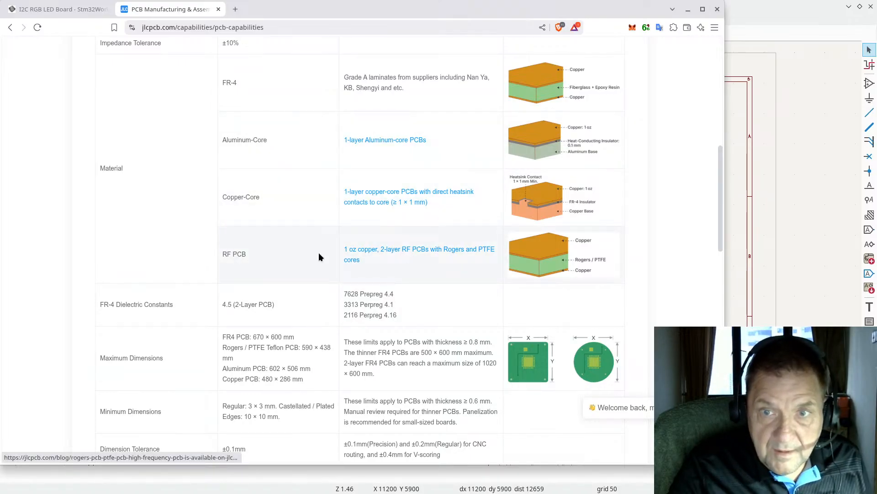
scroll(292, 228, "down", 3)
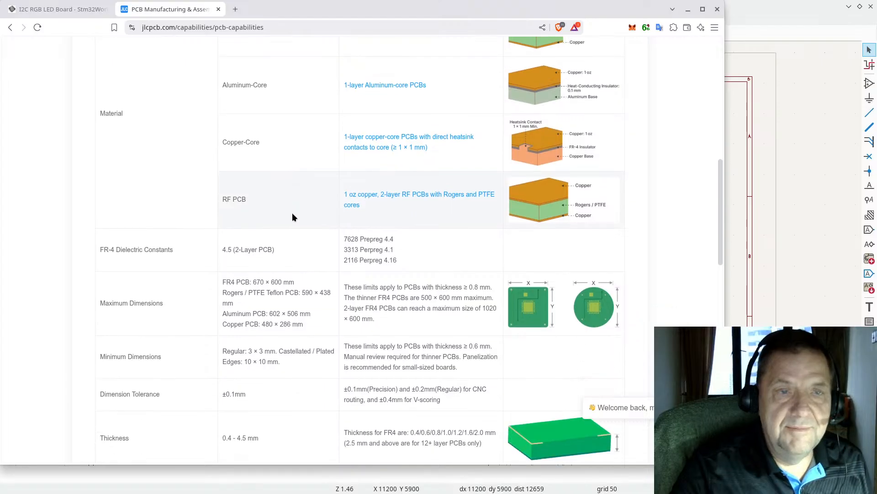
scroll(296, 210, "down", 3)
scroll(297, 202, "up", 4)
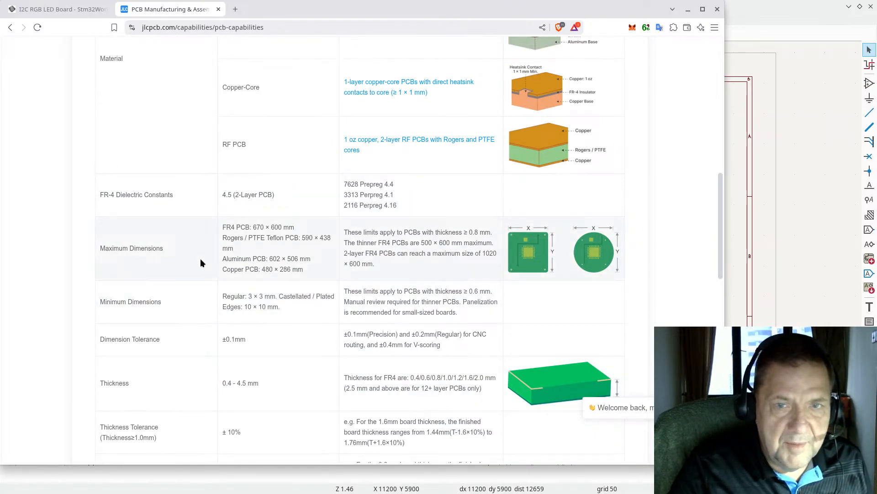
scroll(272, 250, "down", 3)
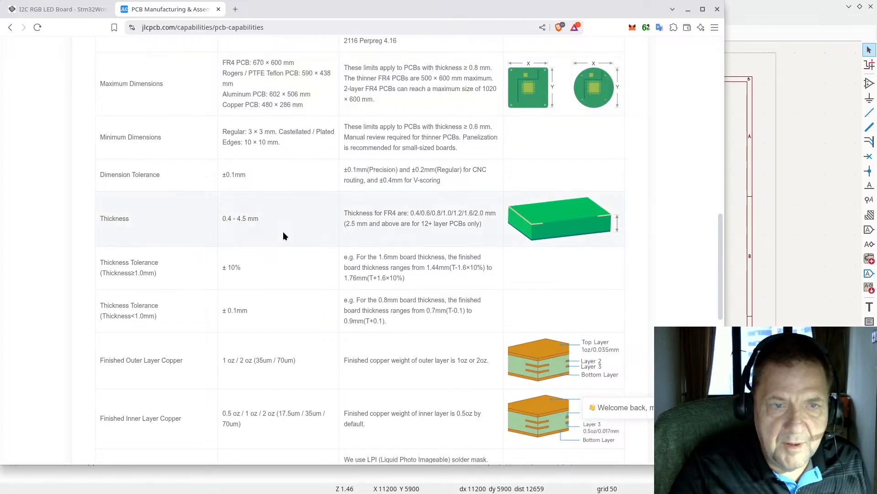
scroll(284, 231, "down", 5)
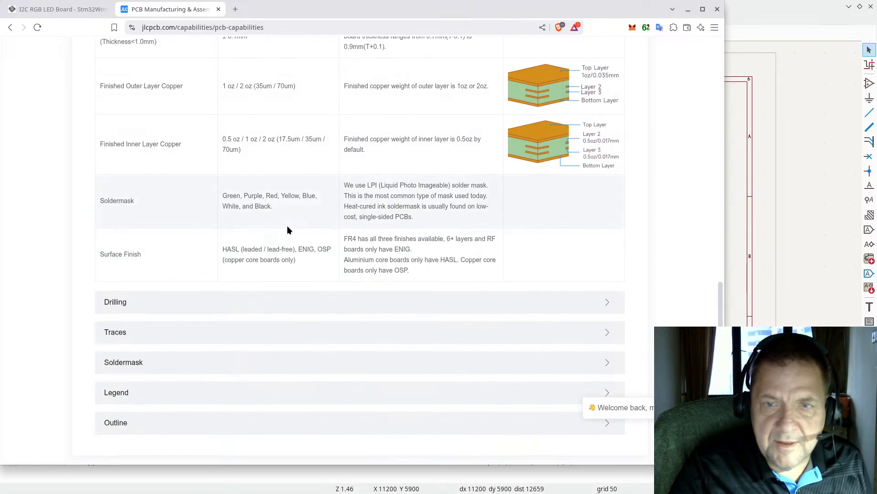
- Expand the Traces specifications and highlight the multilayer minimum track width and spacing values for 2 oz and 1 oz copper
left_click(279, 338)
scroll(297, 270, "down", 3)
scroll(299, 246, "down", 2)
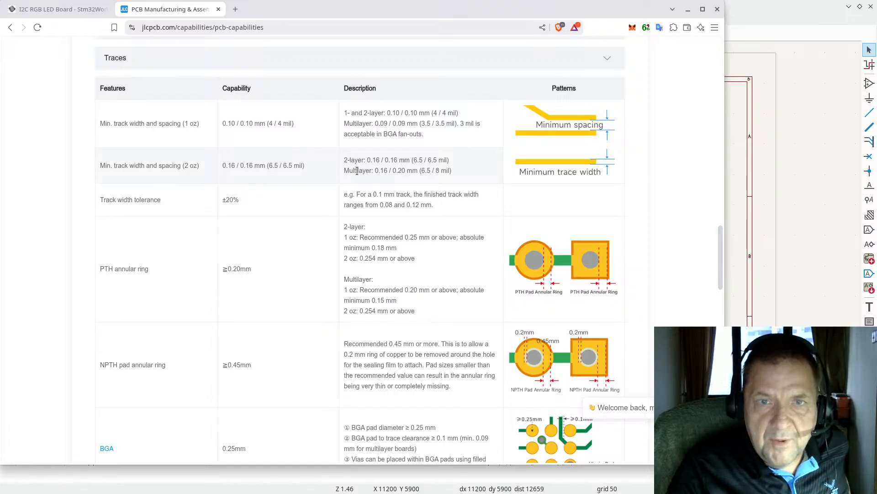
left_click_drag(357, 170, 461, 176)
left_click(462, 175)
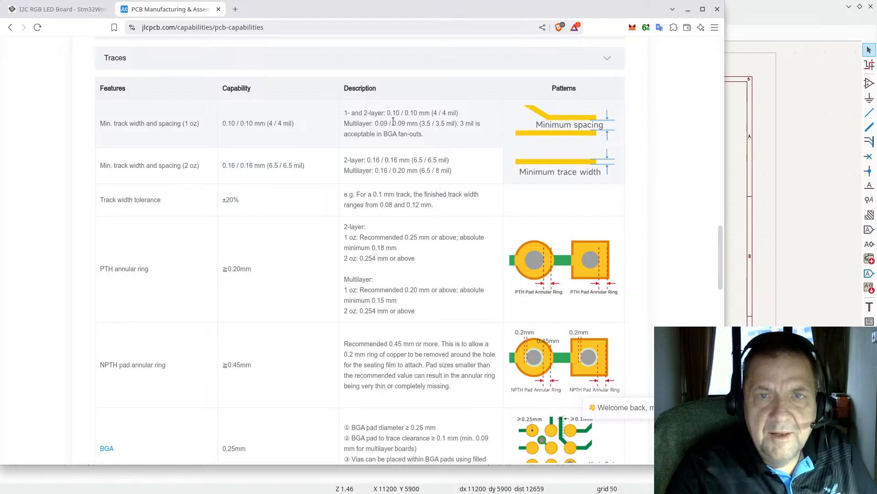
left_click_drag(429, 124, 453, 125)
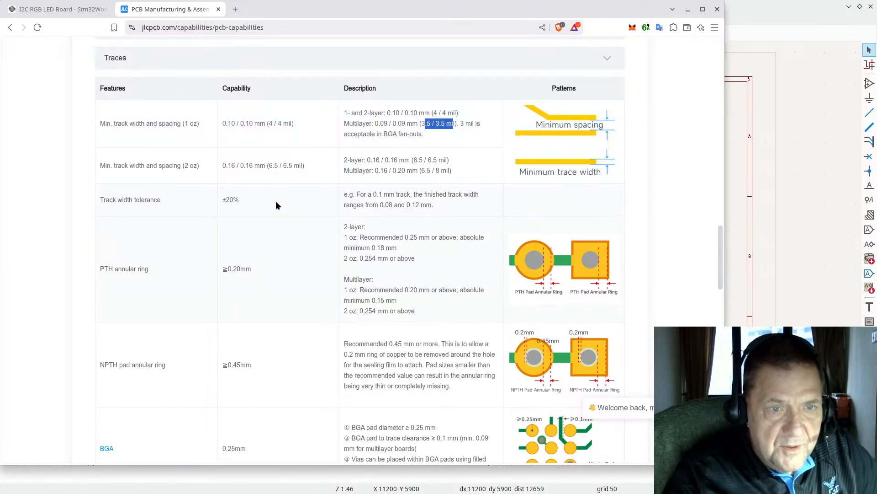
- Find the PTH annular ring requirements and highlight the recommended and absolute minimum values for 2-layer 1 oz boards
scroll(277, 202, "down", 5)
scroll(283, 194, "up", 3)
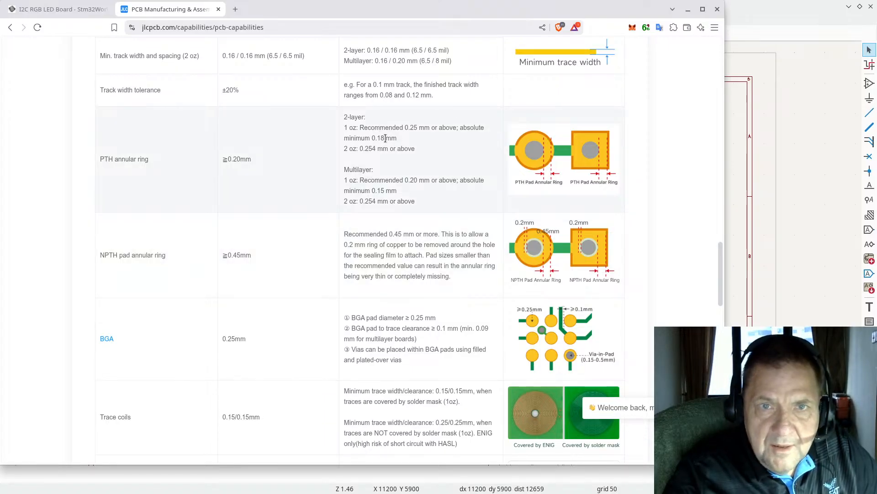
left_click_drag(408, 128, 455, 136)
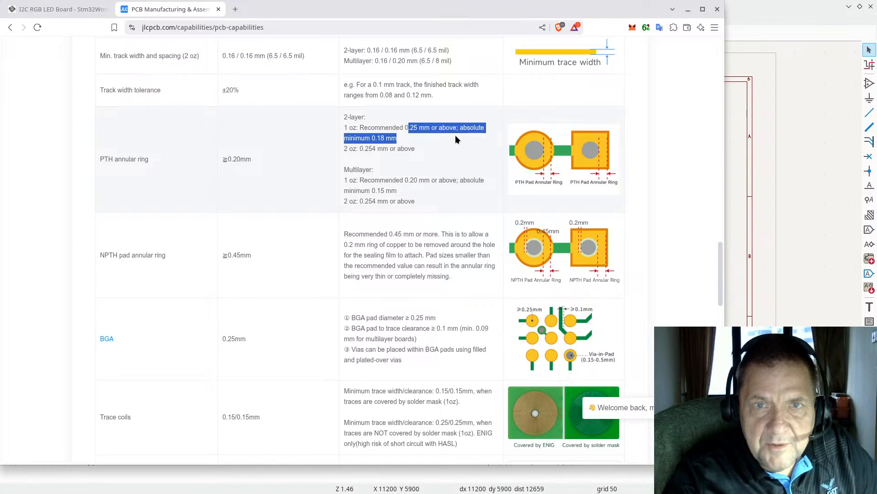
left_click(455, 135)
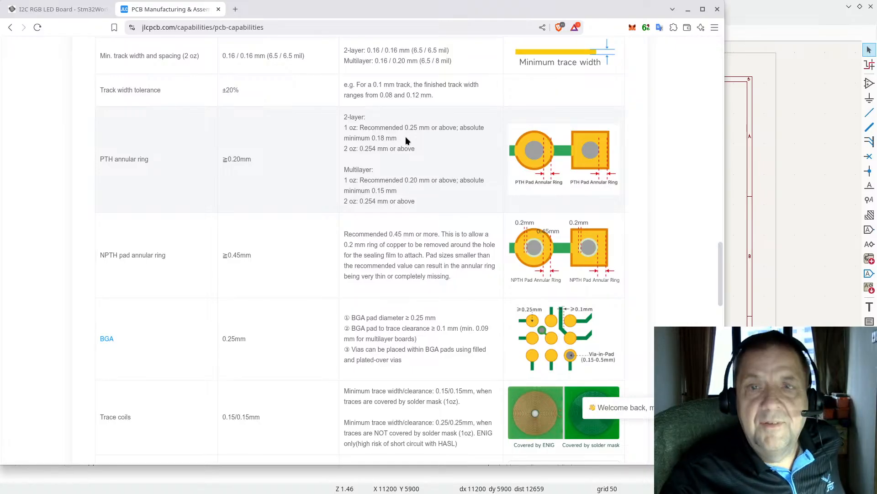
- Reopen the PCB layout from the schematic, and check the pre-defined sizes, constraints and net classes in Board Setup
left_click(766, 8)
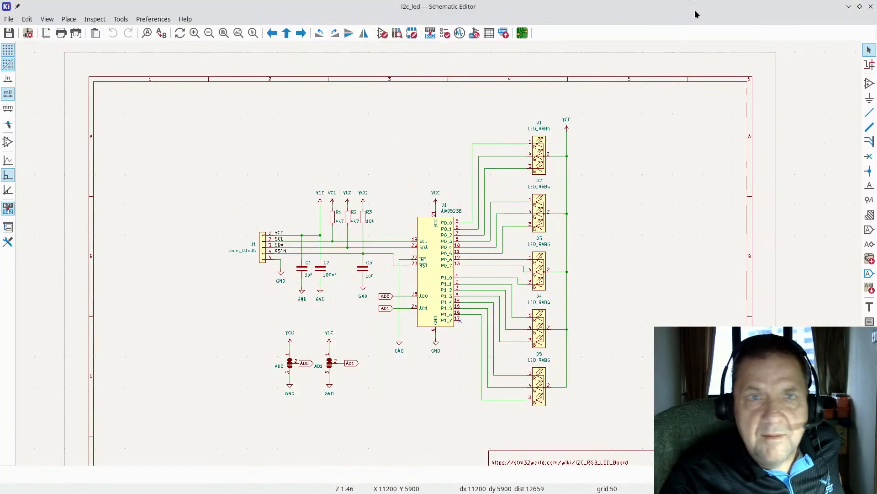
left_click(523, 34)
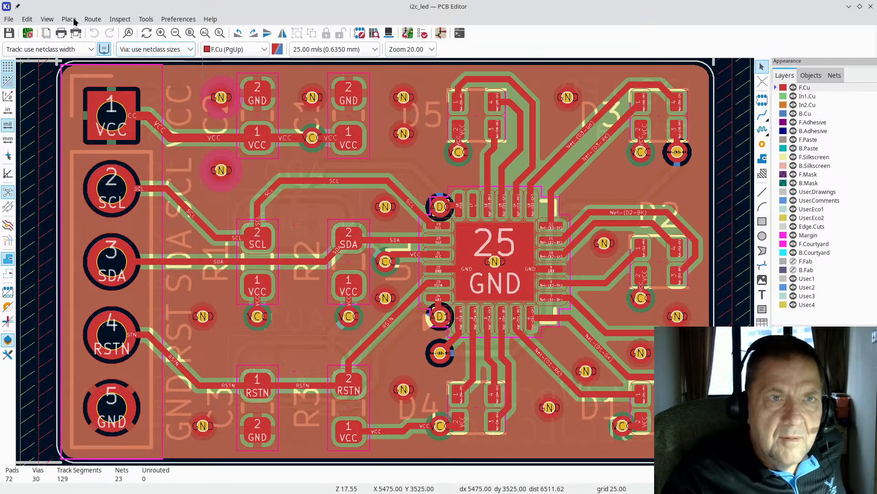
left_click(9, 19)
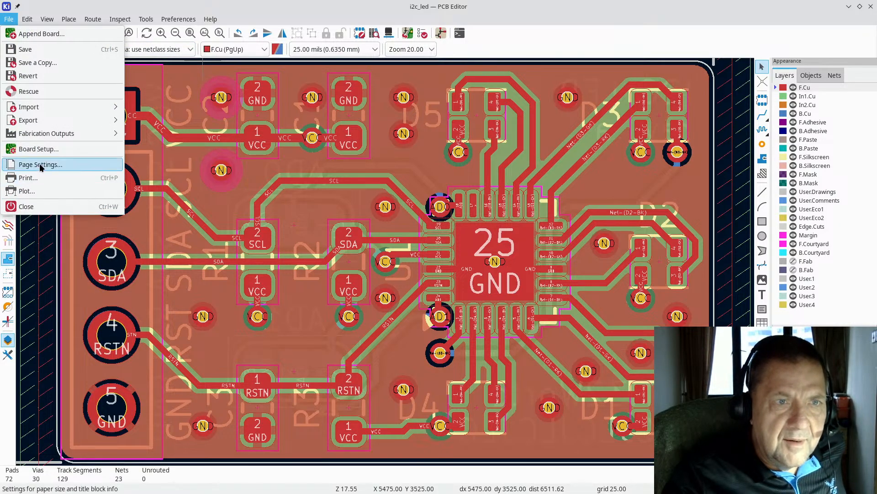
left_click(41, 149)
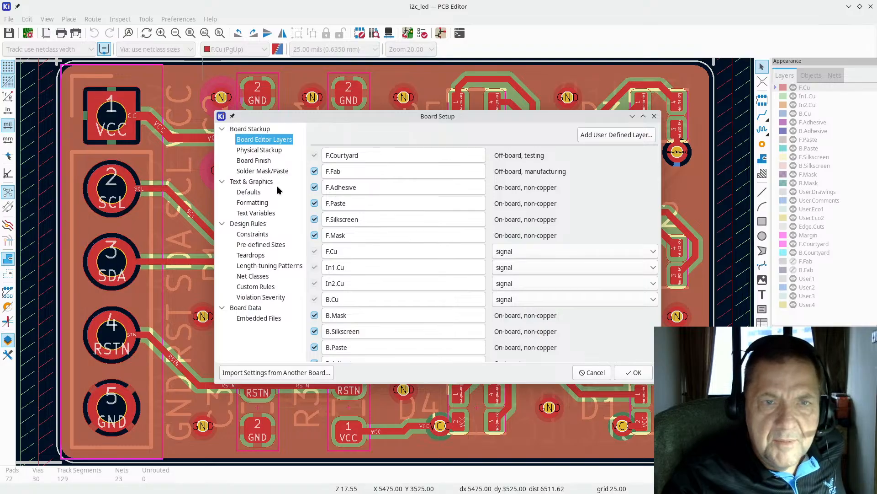
left_click(264, 245)
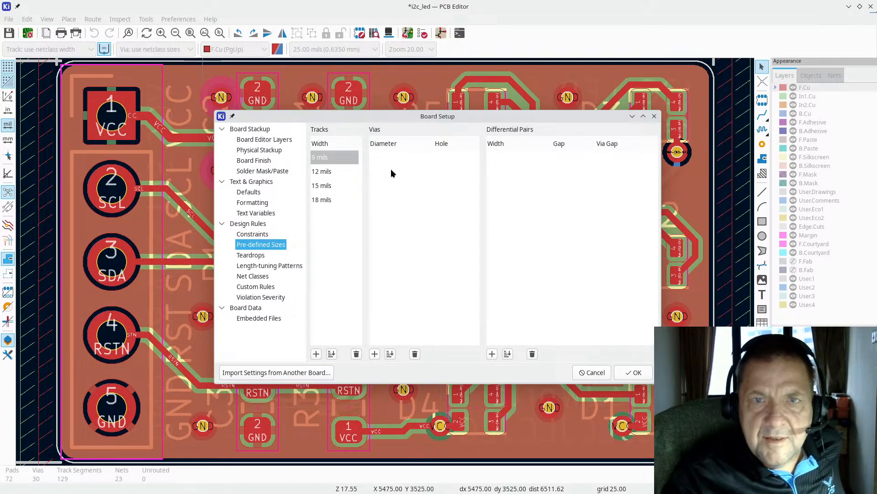
left_click(259, 233)
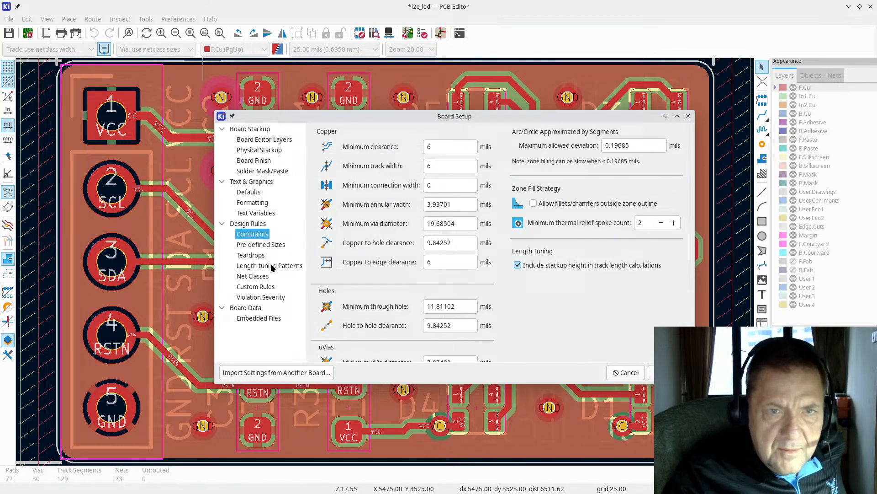
left_click(262, 277)
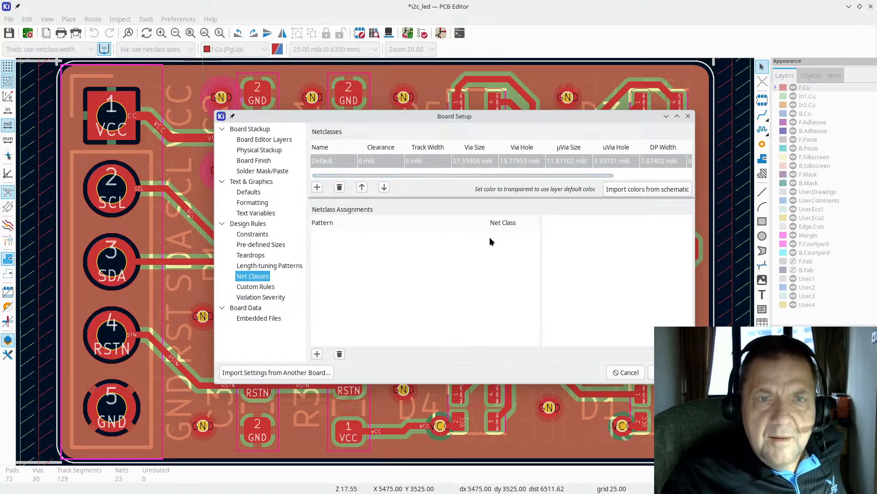
key("Escape")
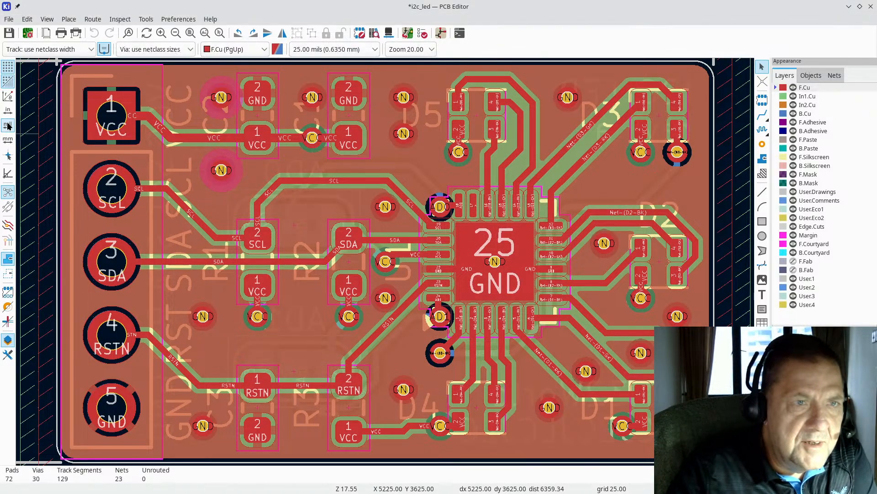
- Switch the PCB layout's units to millimetres, review the Default net class in Board Setup and leave it without changes
left_click(7, 141)
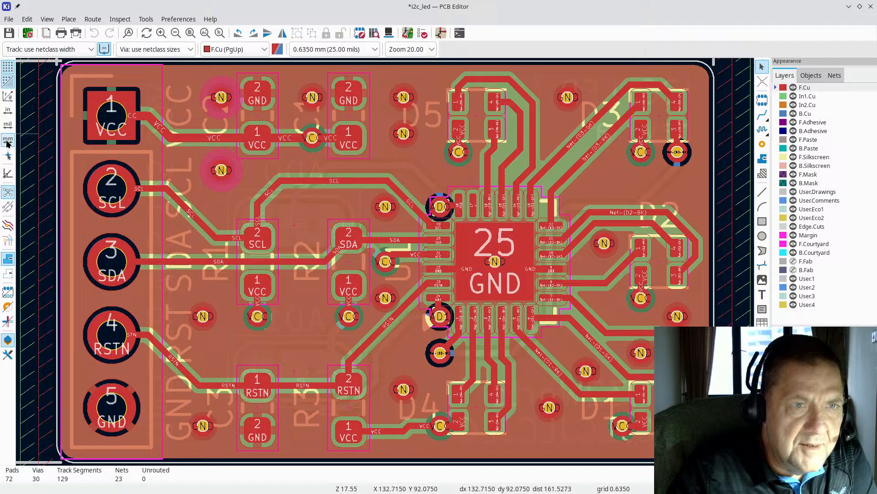
left_click(9, 20)
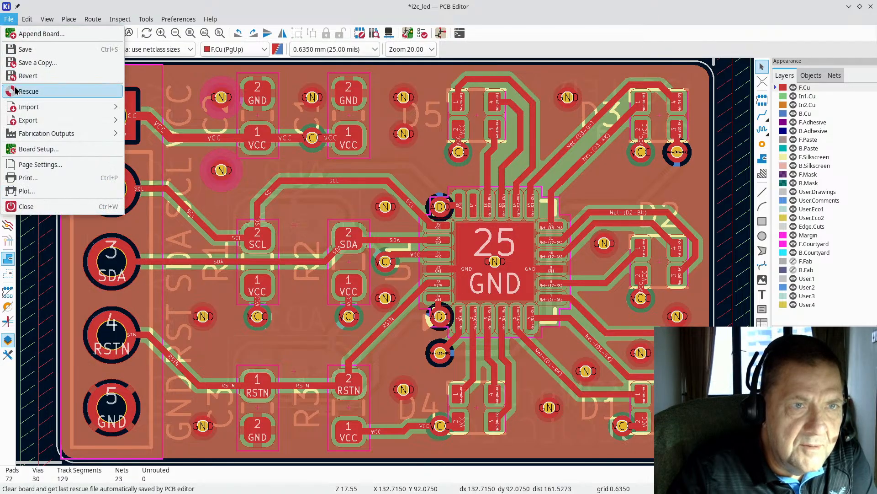
left_click(39, 149)
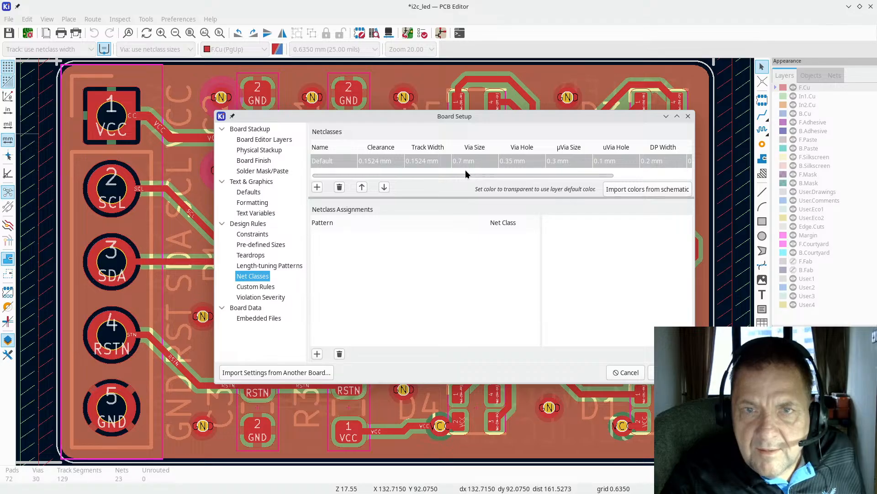
left_click(626, 372)
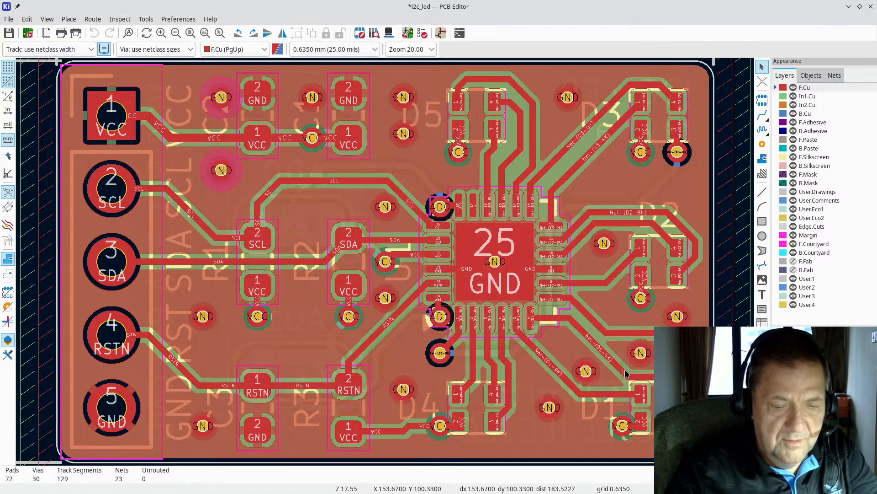
- Switch to JLCPCB's capabilities page and examine the annular ring, BGA, trace coil, spacing and hole-to-track clearance specifications
key("alt+Tab")
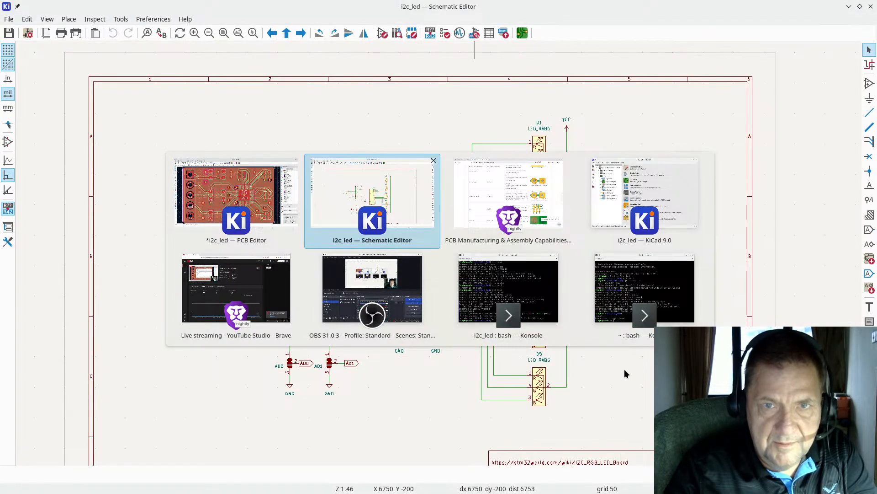
key("alt+Tab")
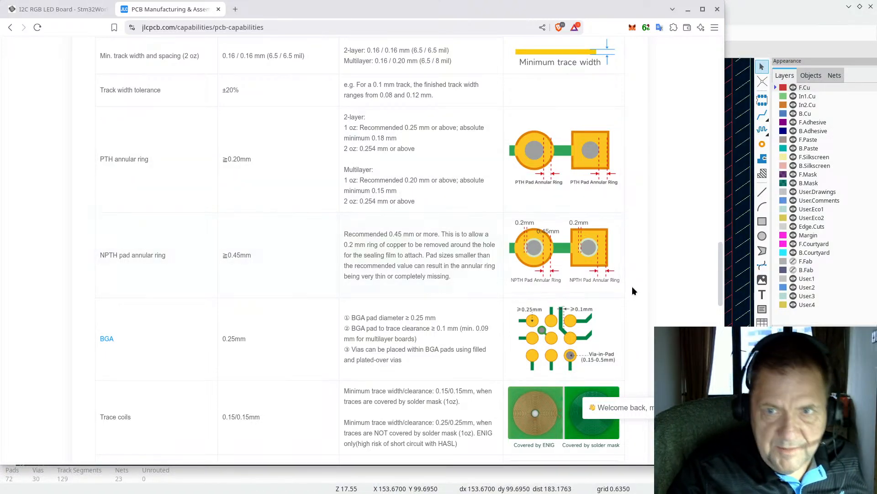
scroll(533, 232, "down", 5)
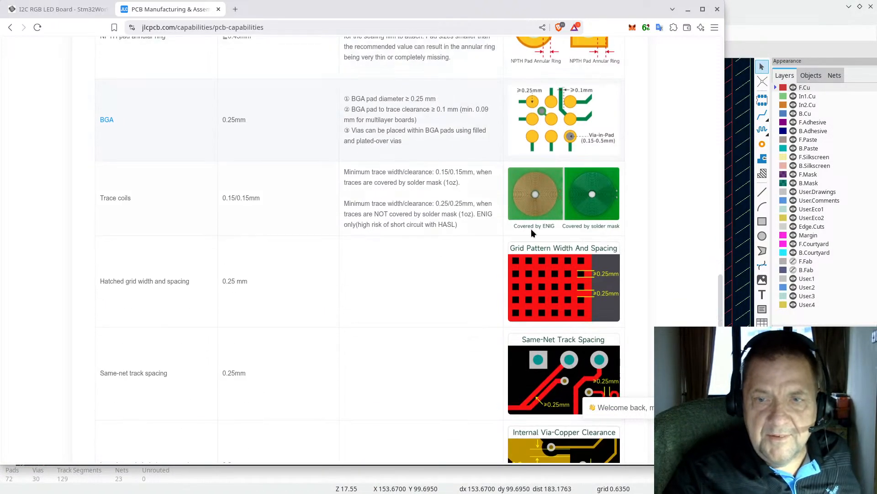
scroll(531, 229, "down", 2)
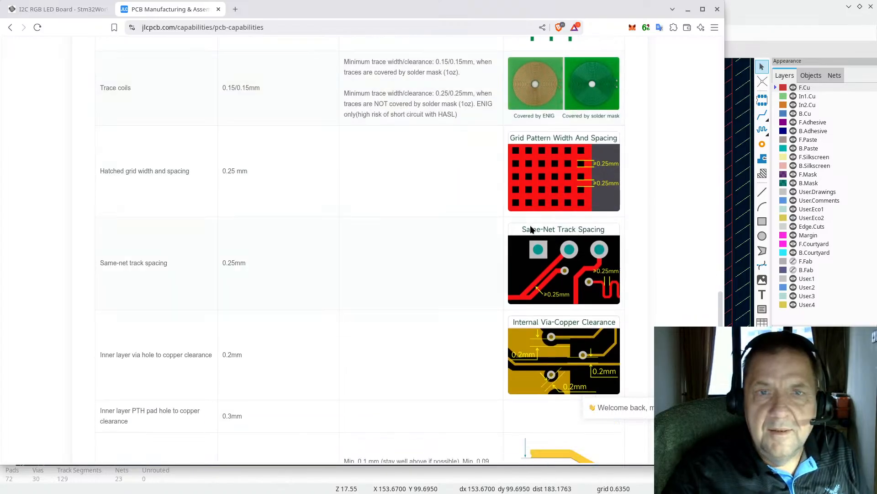
scroll(531, 229, "up", 8)
scroll(531, 229, "down", 6)
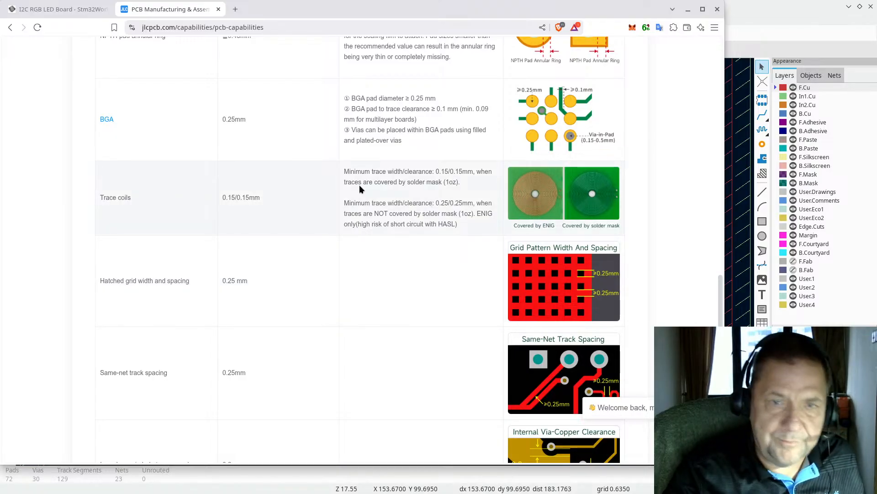
scroll(339, 173, "down", 20)
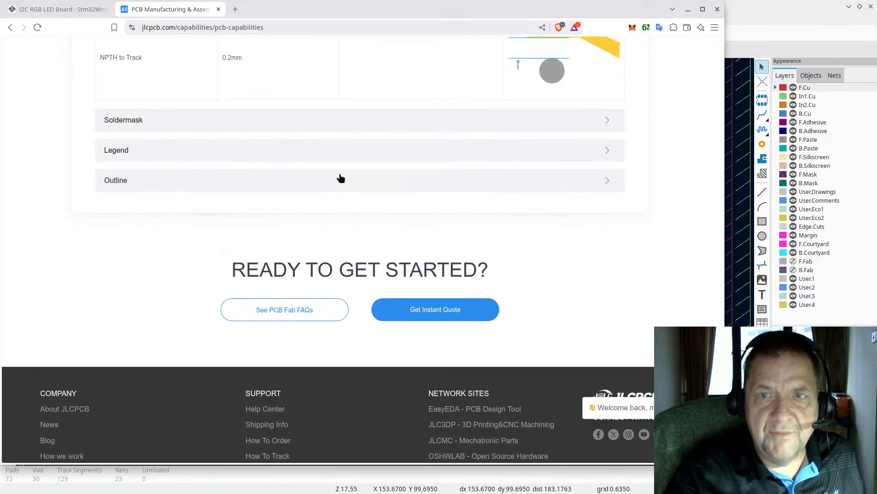
scroll(340, 177, "up", 15)
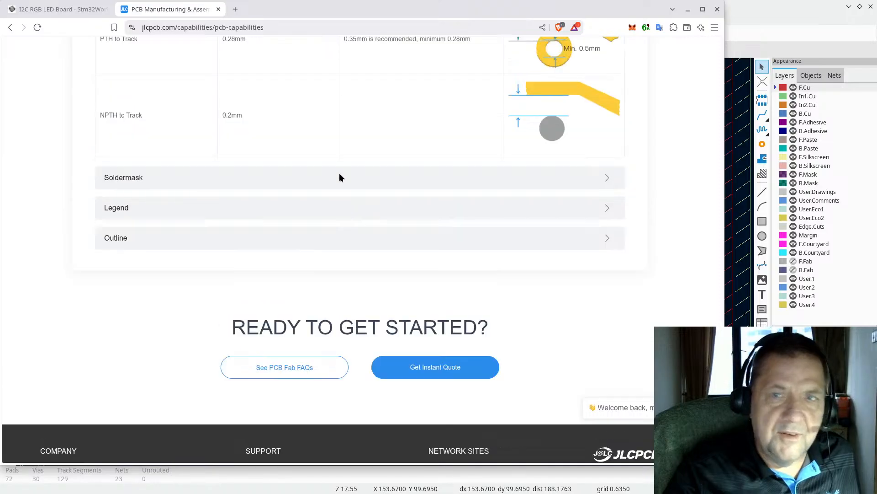
- Show the PCB Assembly capabilities and compare the Economic and Standard PCBA limits, including the layer, thickness, color and surface finish table
scroll(340, 177, "up", 10)
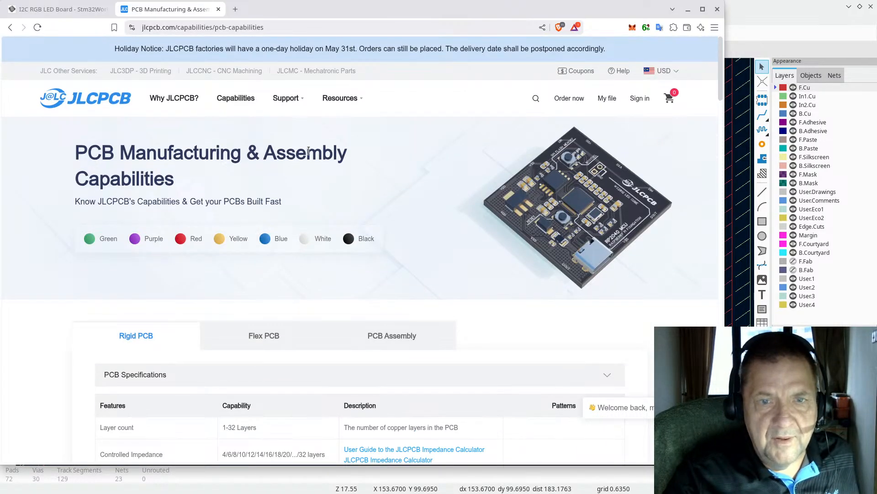
scroll(304, 154, "down", 2)
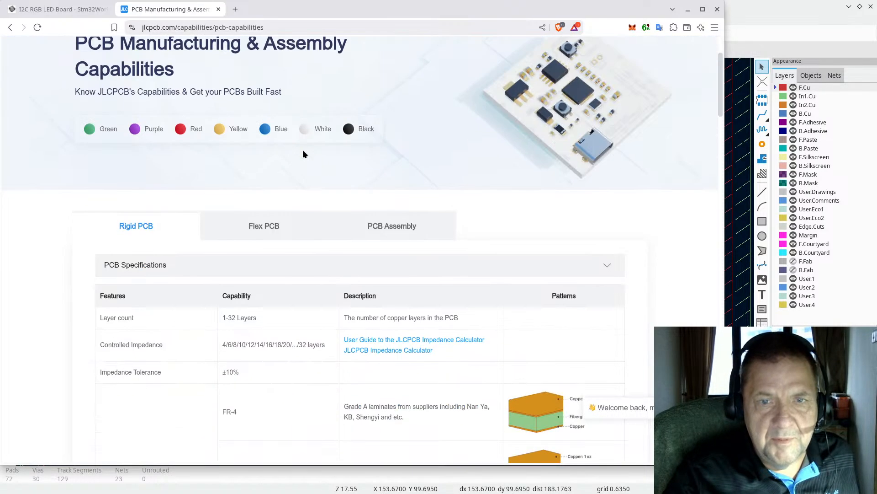
left_click(401, 228)
scroll(403, 224, "down", 5)
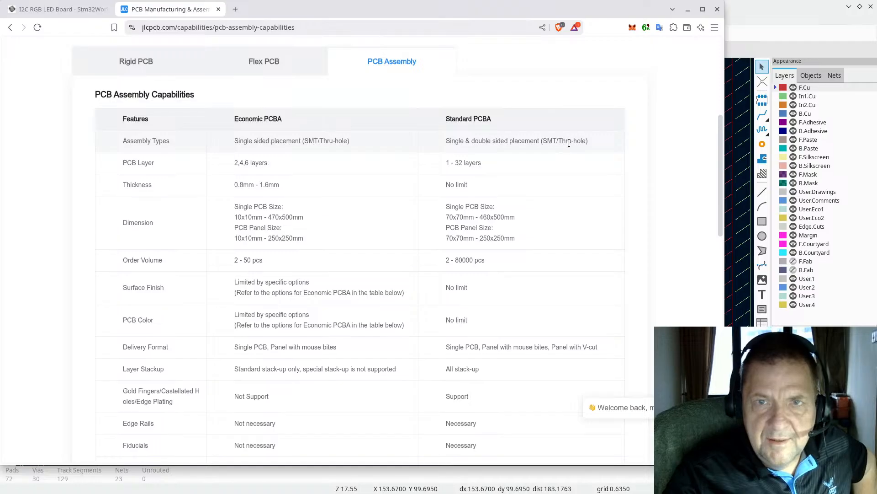
scroll(536, 183, "down", 5)
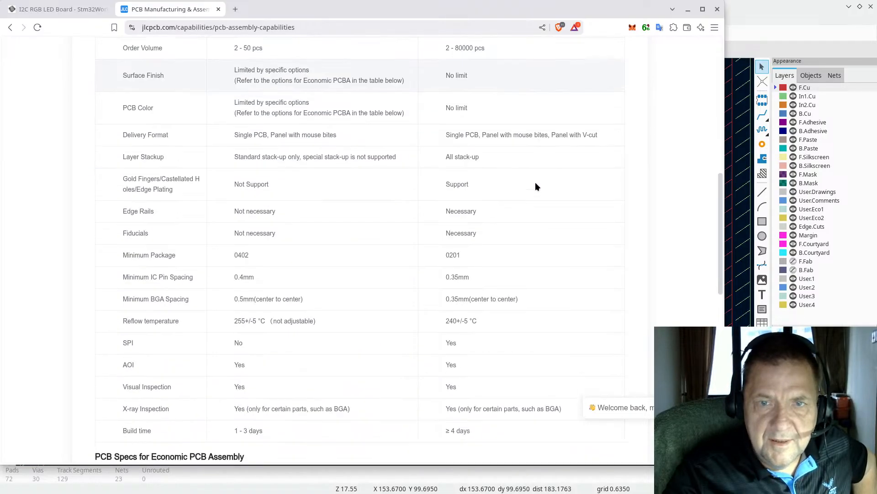
scroll(535, 182, "down", 7)
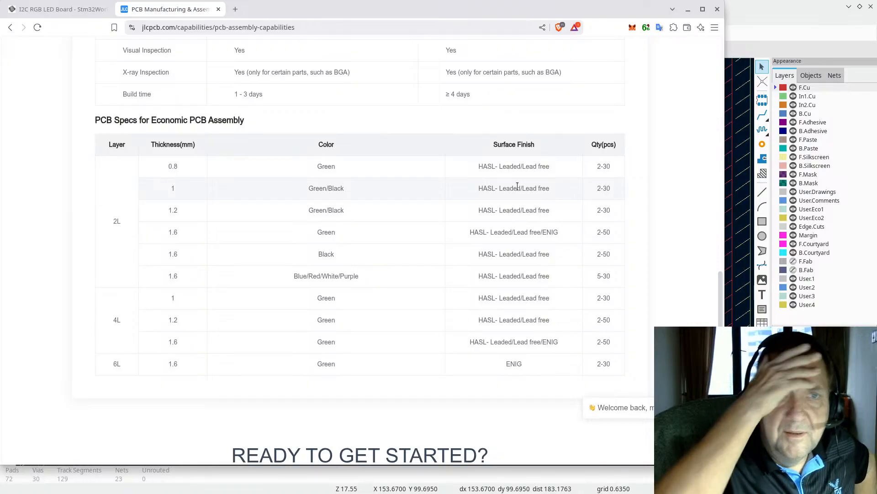
scroll(466, 172, "down", 3)
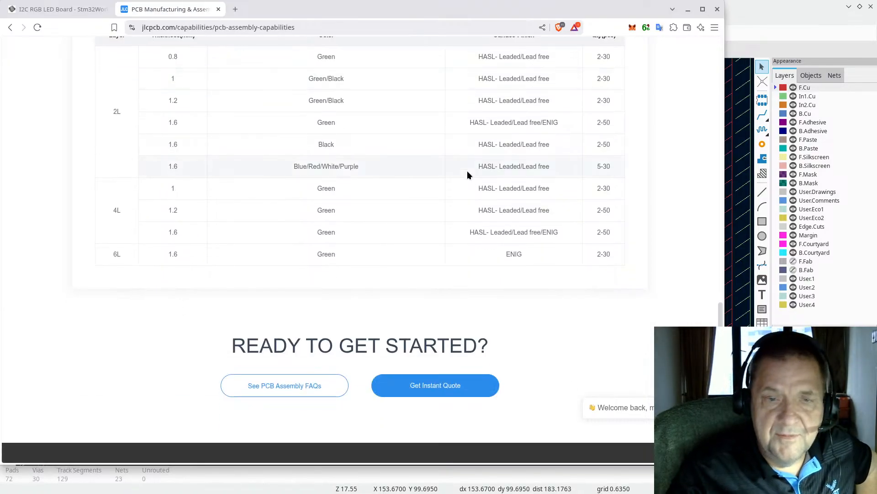
scroll(467, 173, "up", 7)
scroll(468, 172, "up", 15)
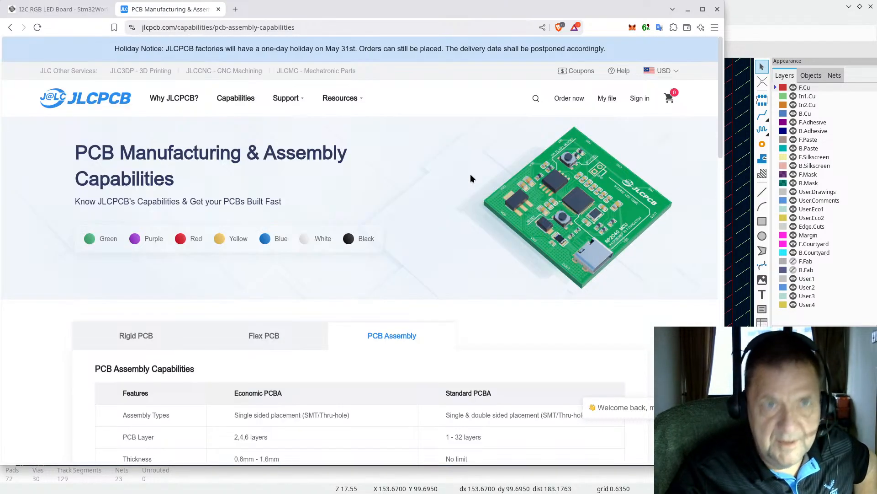
- Open JLCPCB's home page and look through its service offers and site links for the assembly parts library
left_click(75, 102)
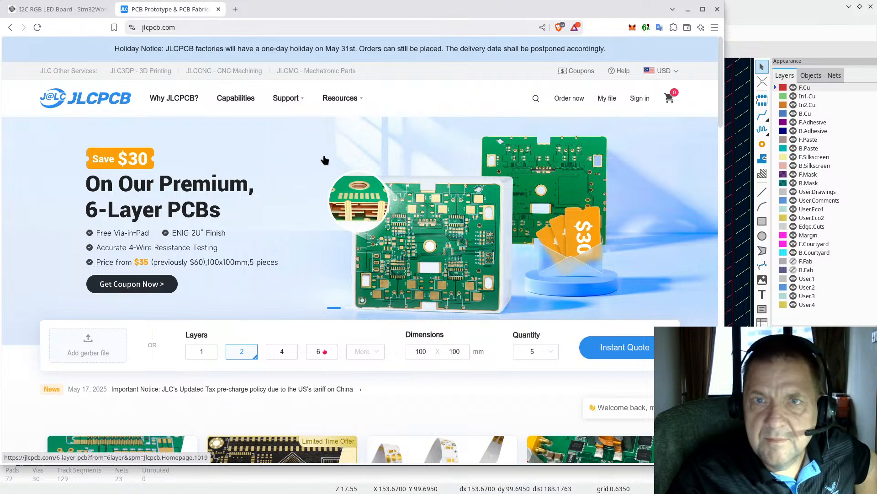
mouse_move(352, 98)
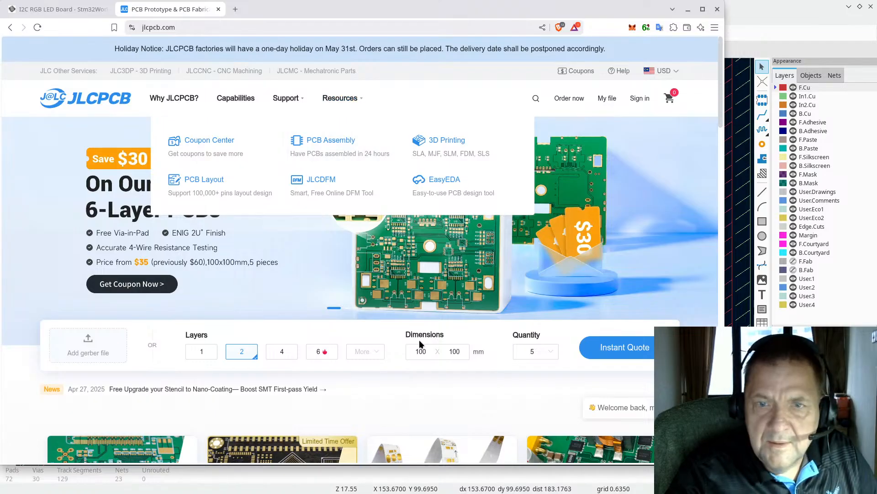
scroll(412, 320, "down", 5)
scroll(404, 268, "down", 5)
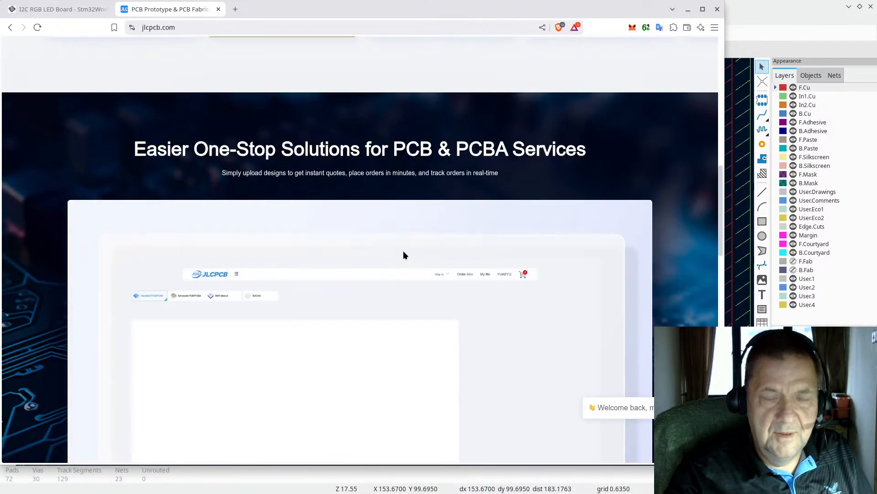
scroll(404, 234, "up", 5)
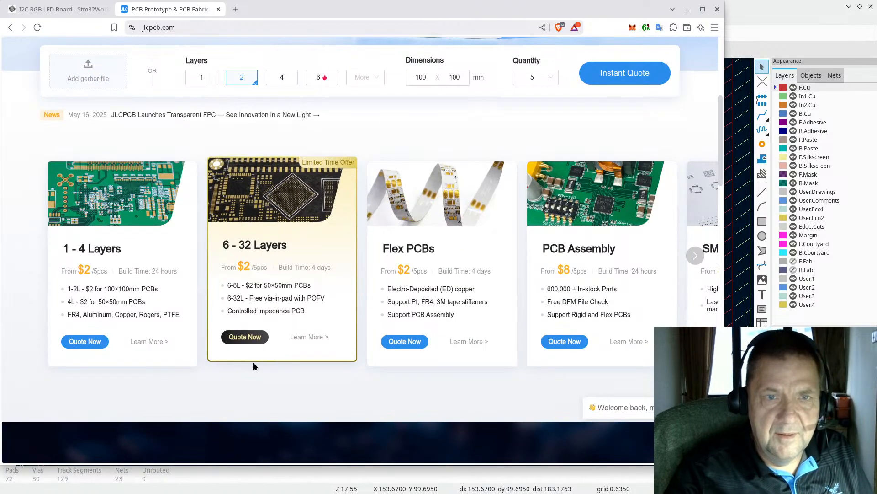
scroll(310, 226, "up", 5)
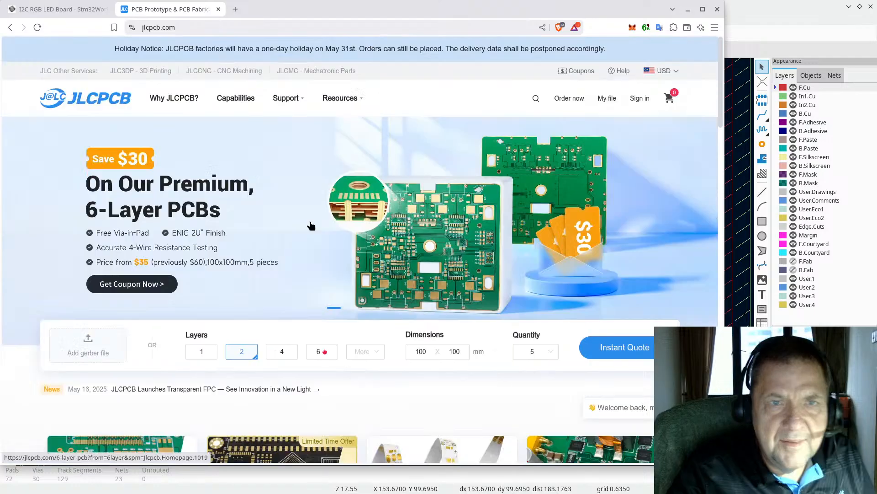
mouse_move(287, 97)
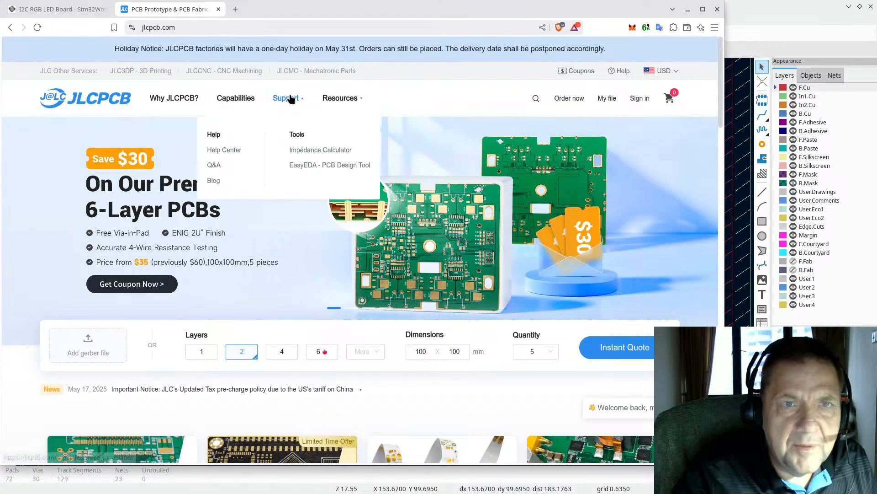
- Open the JLCPCB assembly parts library at jlcpcb.com/parts in a new browser tab
left_click(237, 10)
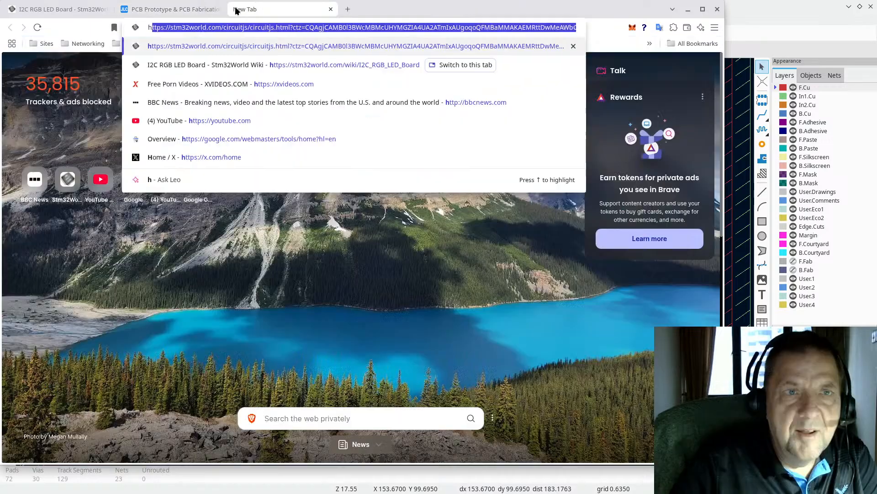
type("jlcpcb.com/parts")
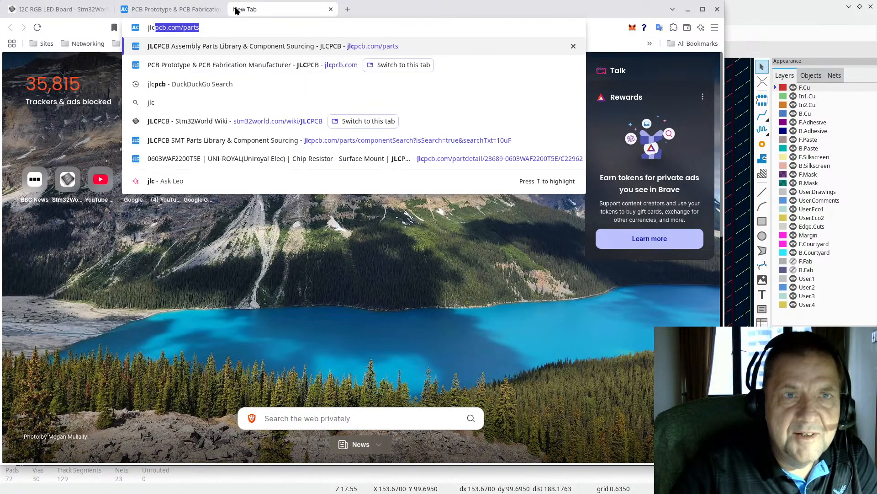
key("Right")
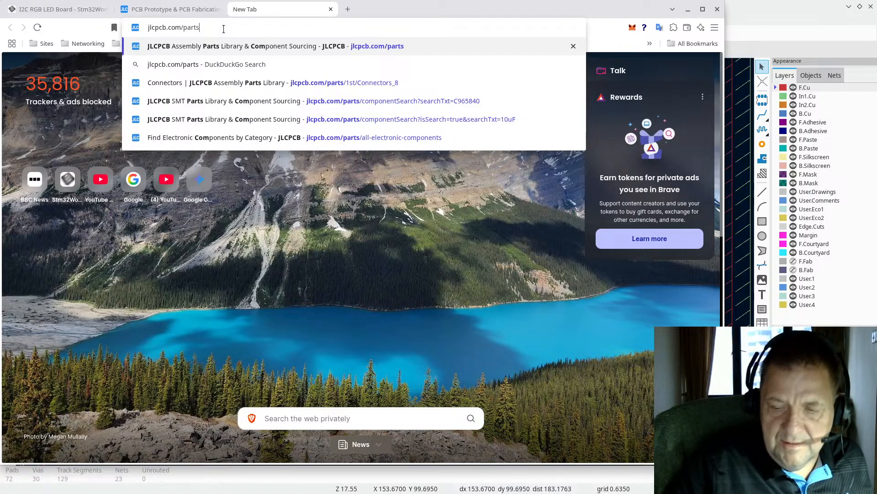
key("Return")
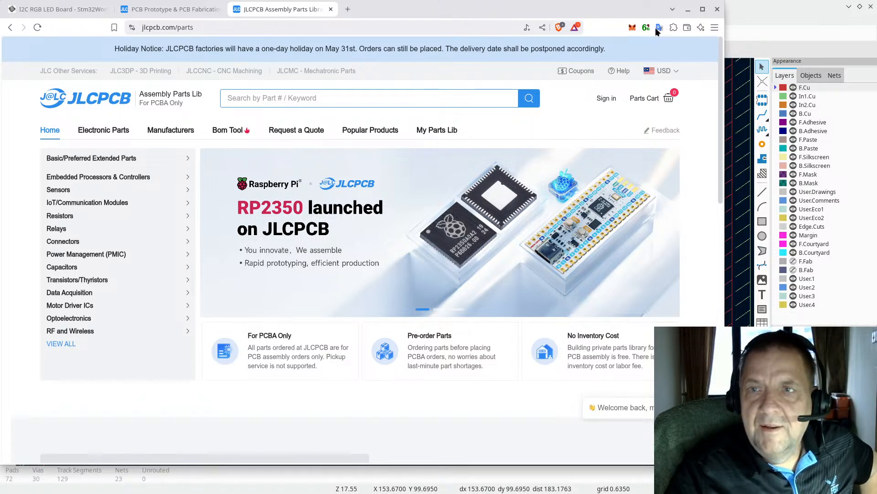
- Switch back to the KiCad PCB layout and show the board in the 3D viewer
left_click(735, 9)
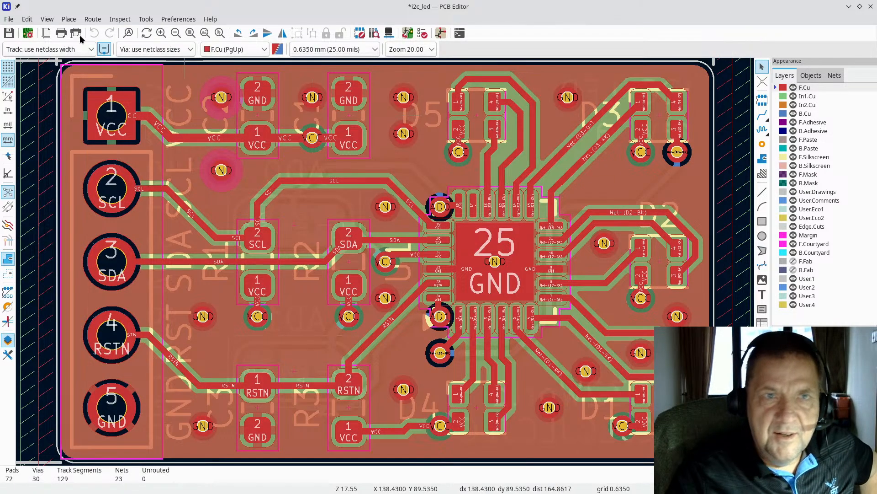
left_click(51, 19)
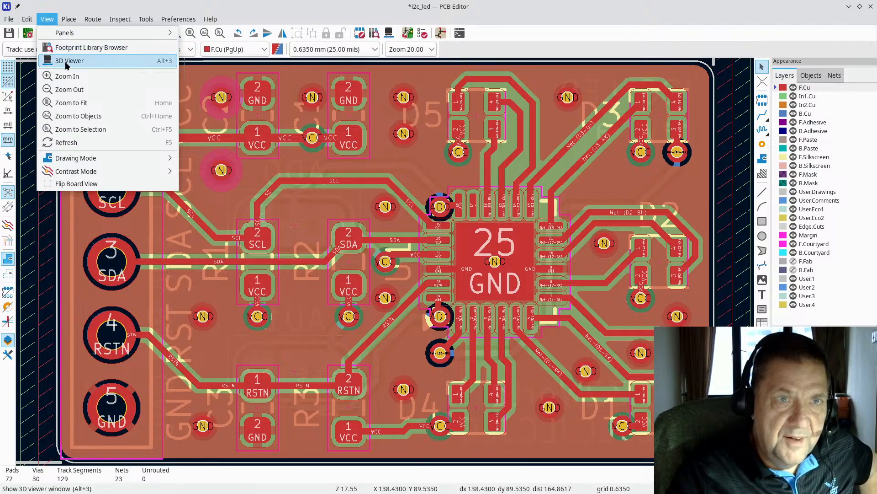
left_click(54, 59)
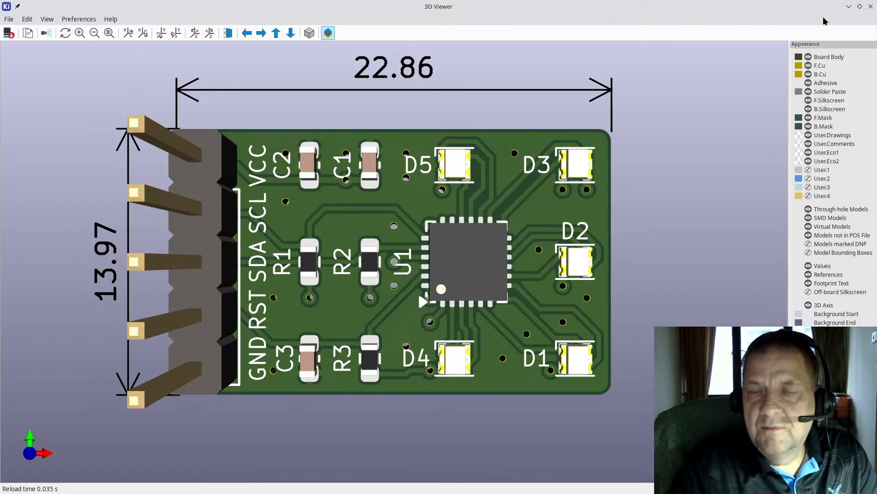
- Return to the browser and search the JLCPCB parts library for AW9523
key("alt+Tab")
key("alt+Tab")
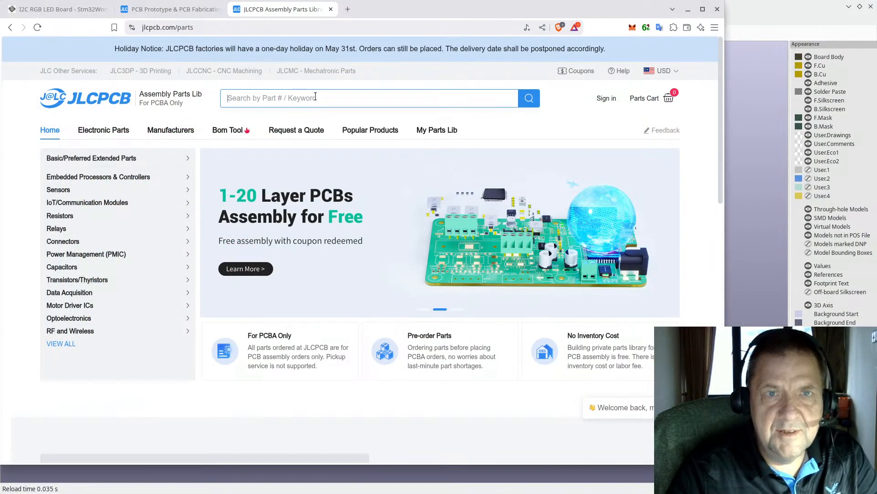
left_click(316, 97)
type("A")
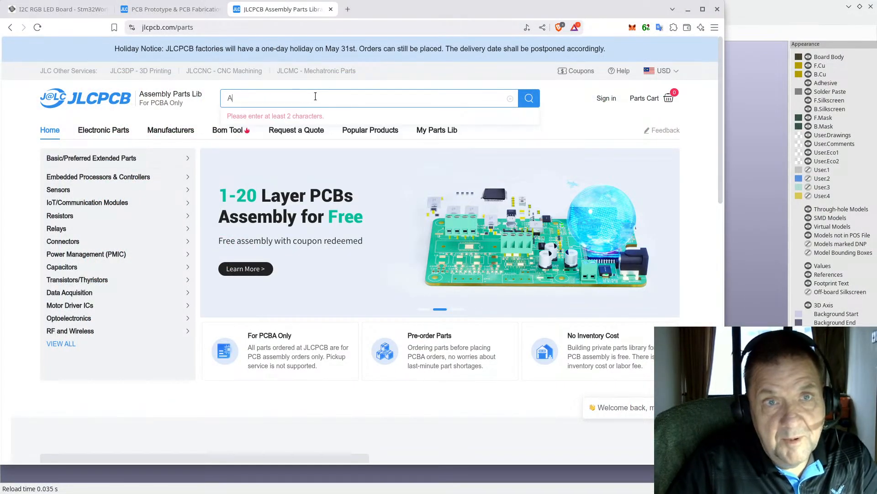
type("W9")
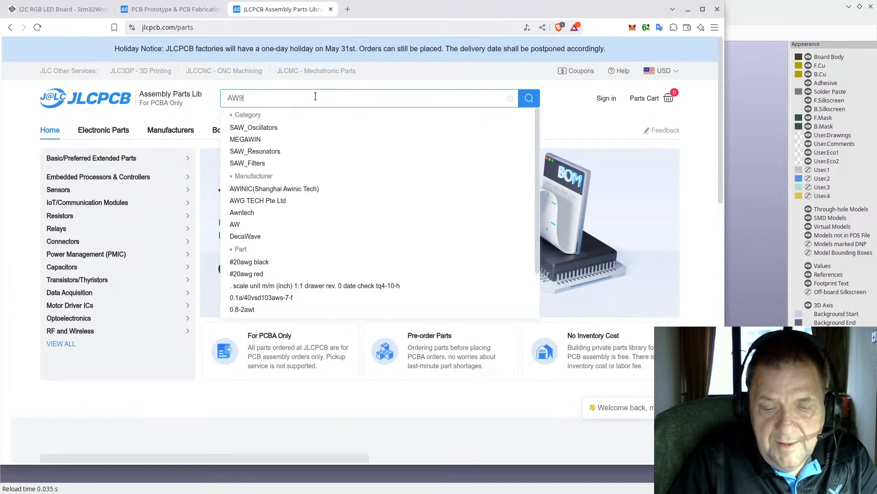
type("523")
key("Return")
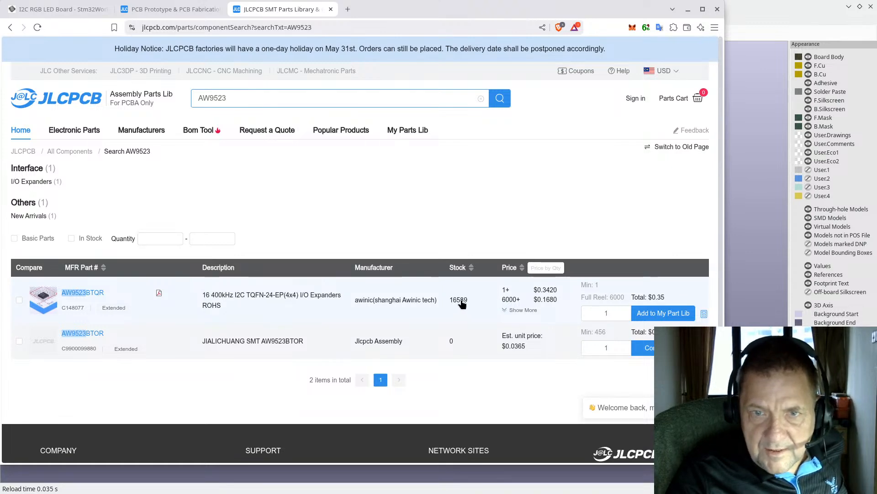
- Expand the details of the AW9523BTQR I/O expander and highlight its JLCPCB part number
left_click(303, 300)
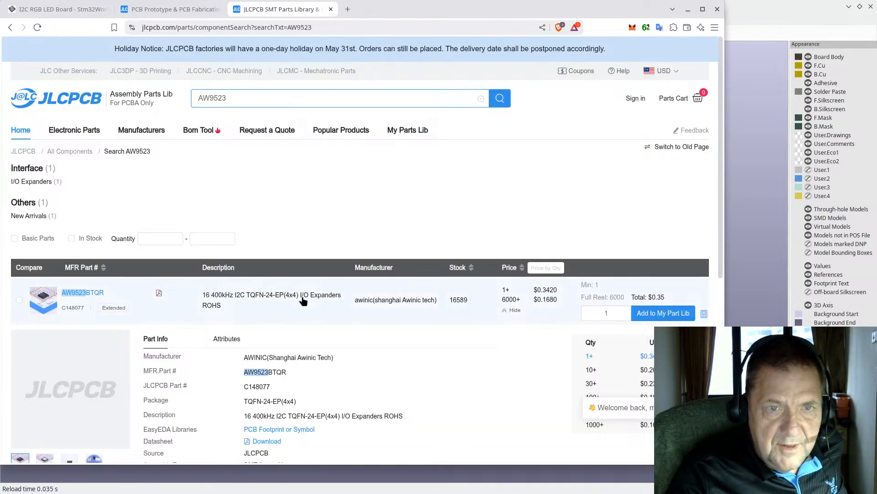
scroll(293, 256, "down", 4)
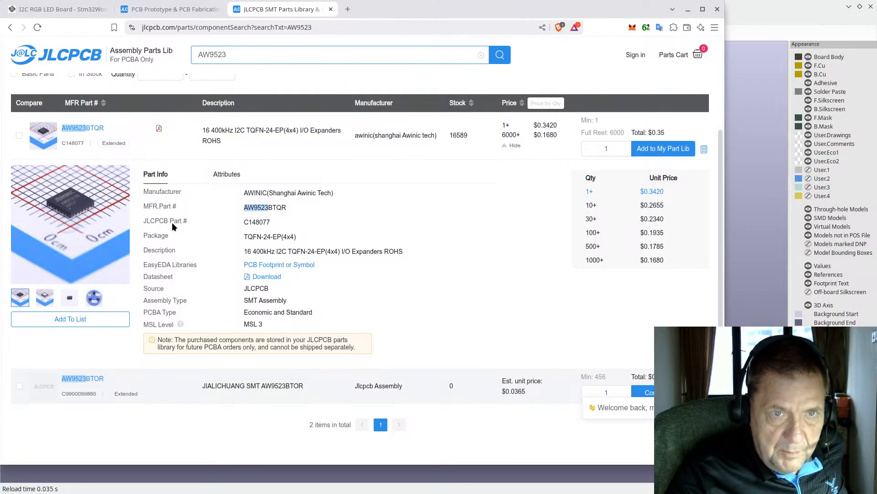
double_click(258, 223)
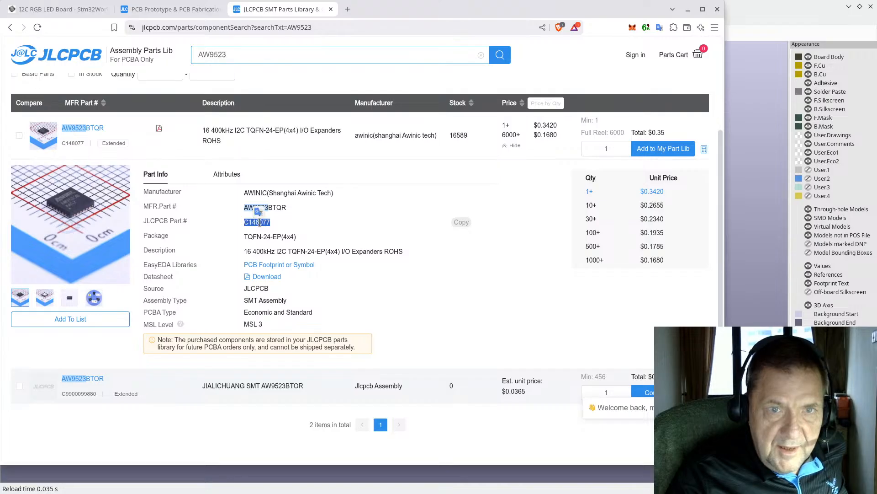
left_click(297, 228)
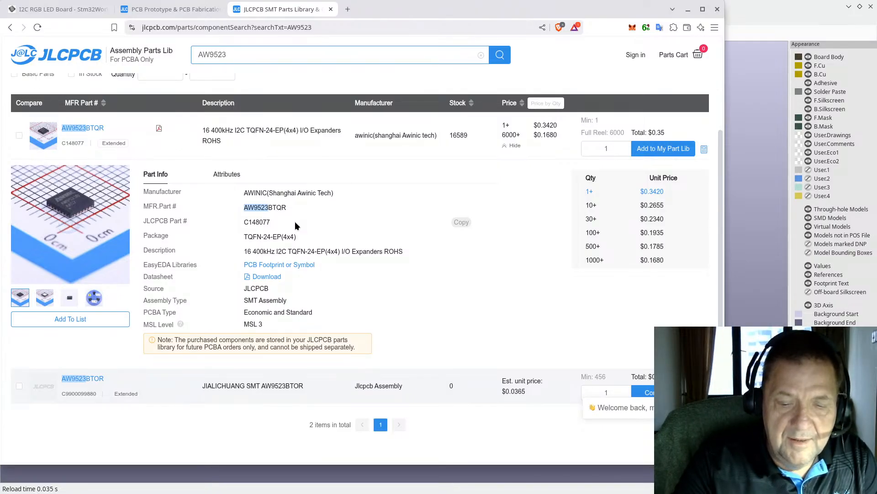
- Open the LCSC Electronics site at lcsc.com in a new browser tab and search it for AW9523
key("ctrl+t")
type("lc")
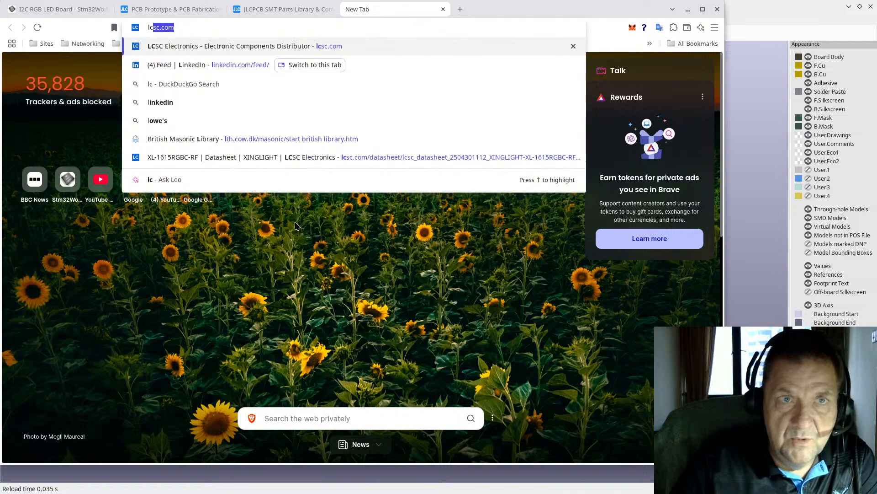
key("Return")
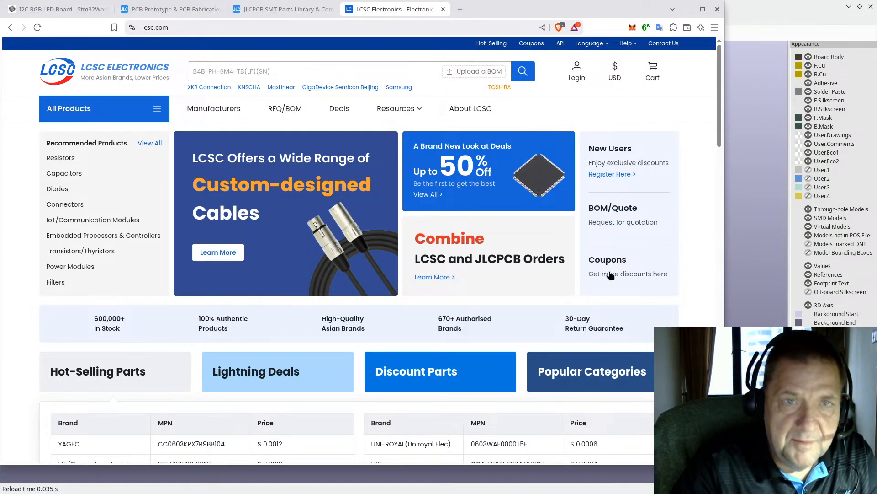
left_click(304, 72)
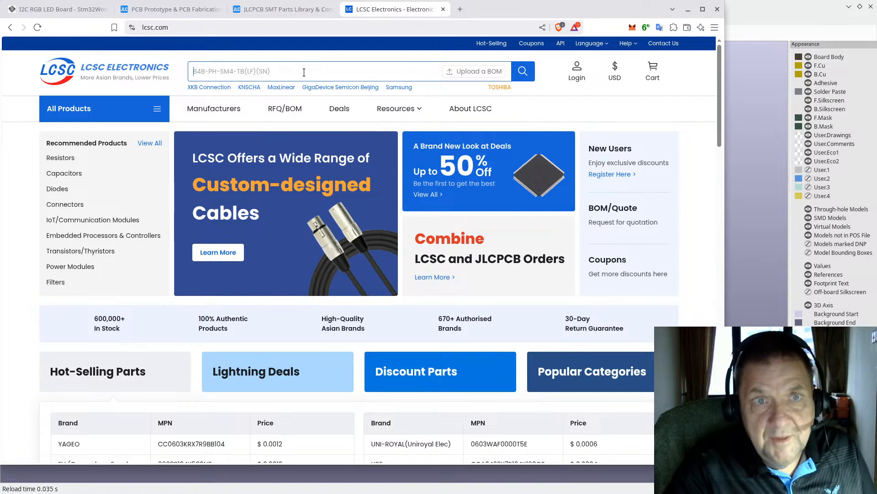
type("AW")
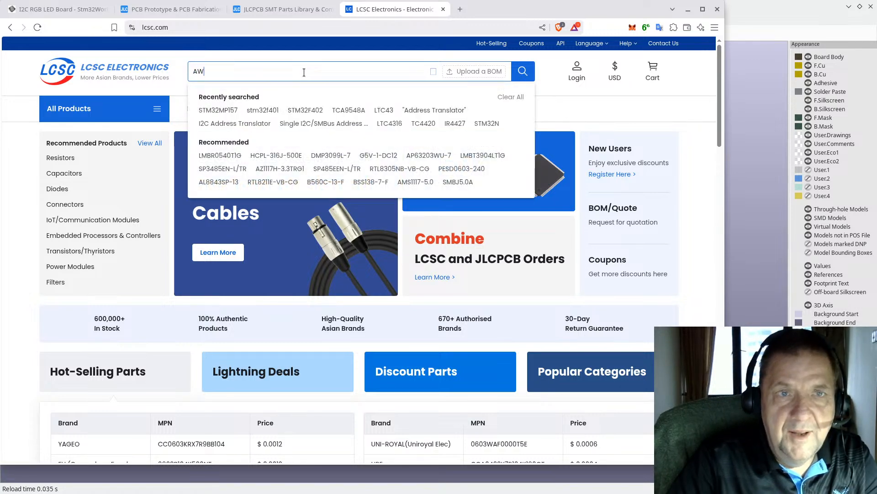
type("9523")
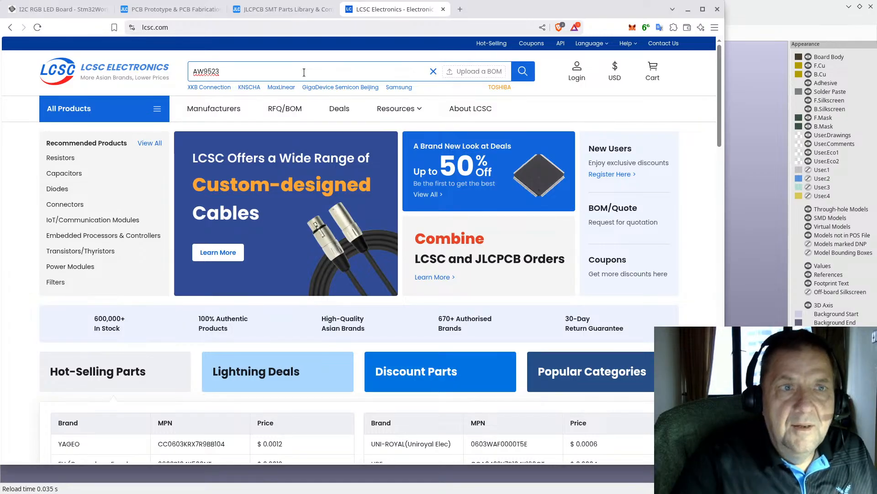
key("Return")
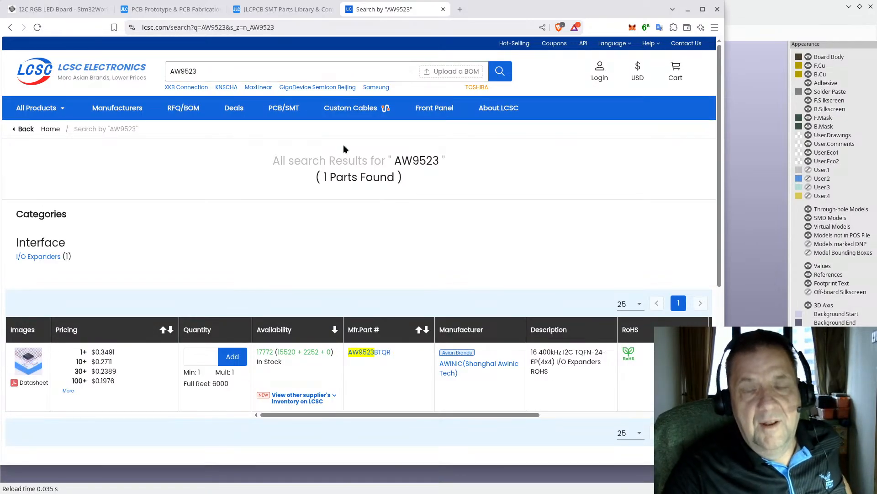
- Open the AW9523BTQR product page on LCSC and compare its part number and details with the JLCPCB listing
left_click(273, 8)
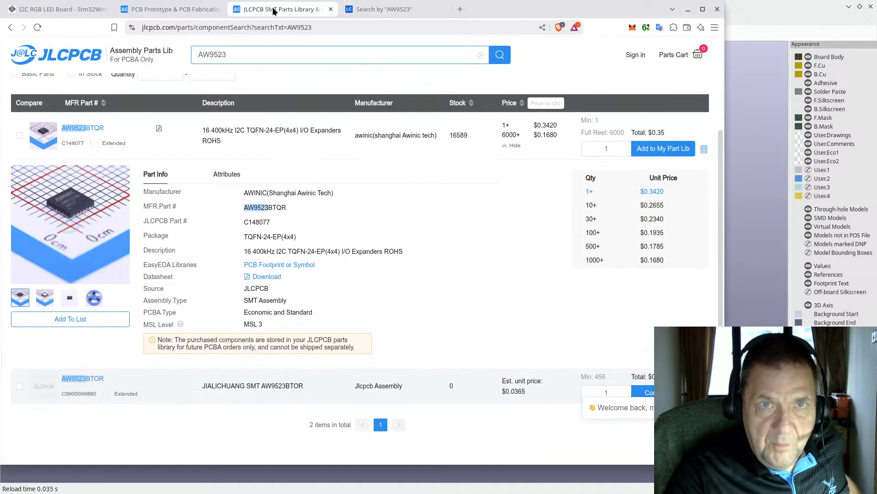
left_click(382, 7)
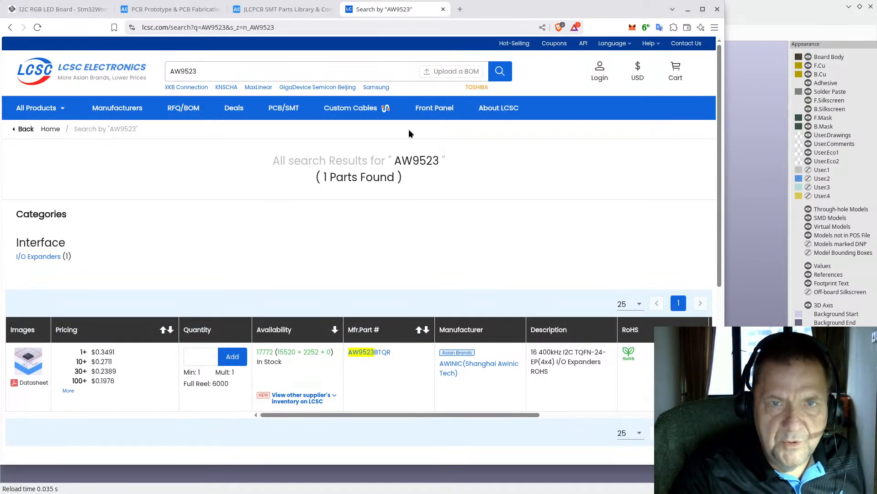
scroll(430, 226, "down", 1)
scroll(431, 226, "down", 2)
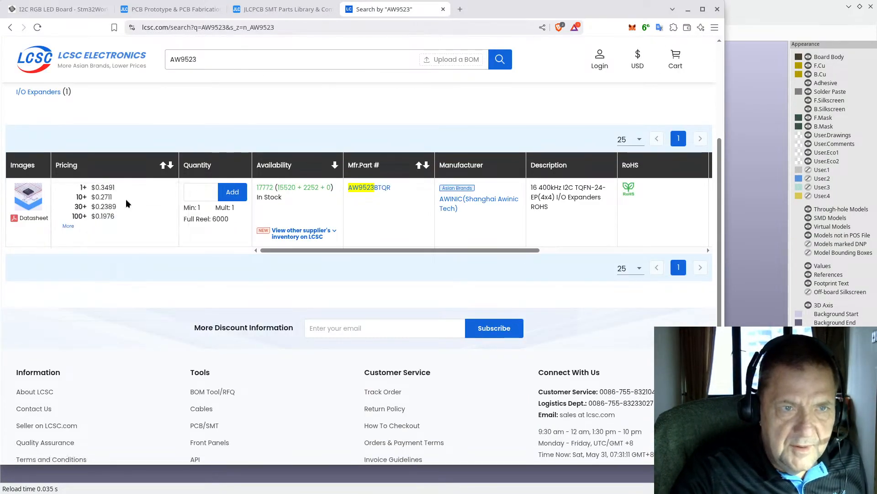
left_click(20, 195)
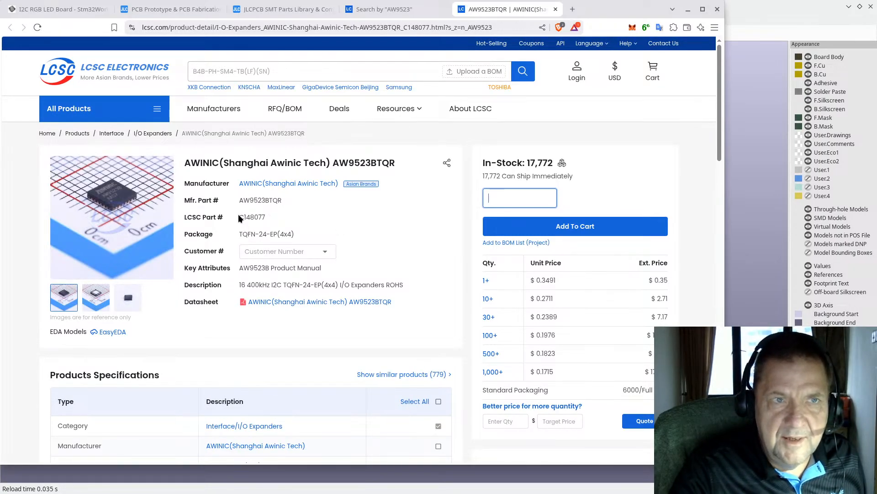
mouse_move(247, 221)
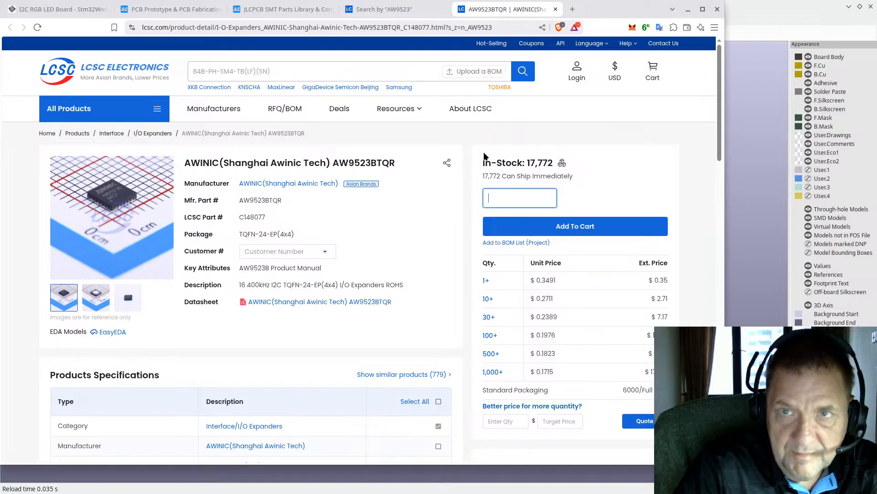
scroll(427, 172, "down", 5)
scroll(425, 168, "up", 5)
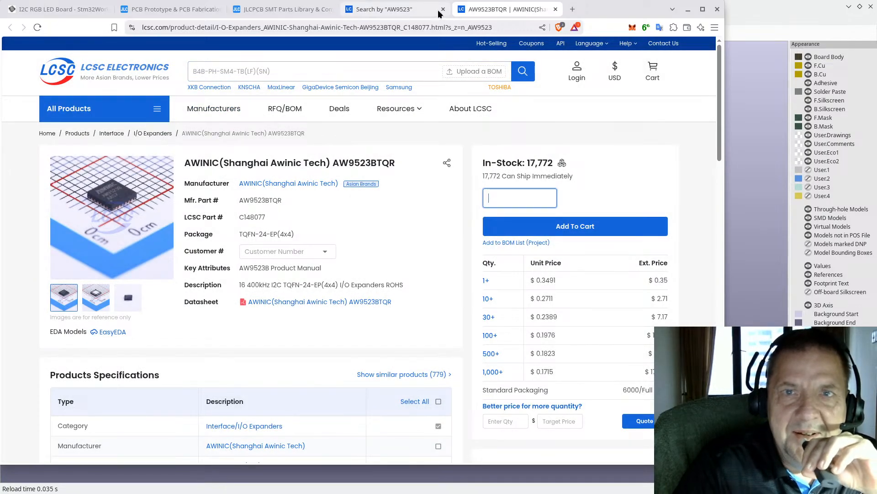
left_click(293, 10)
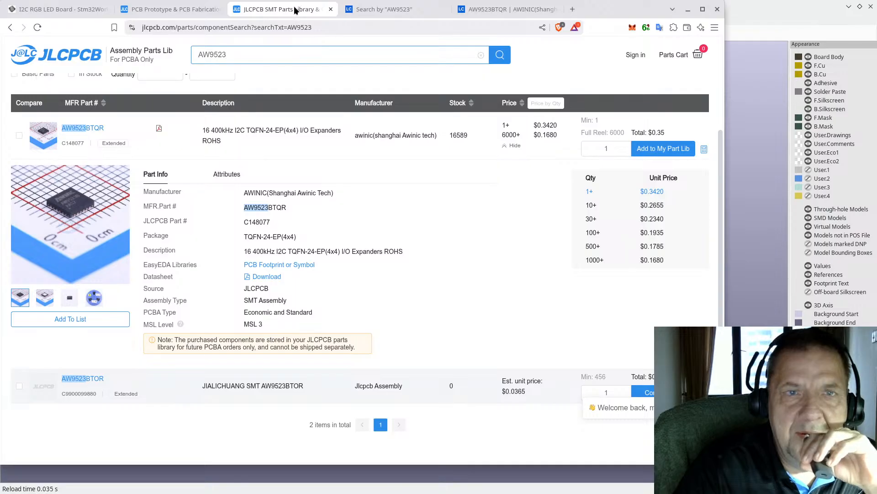
mouse_move(334, 209)
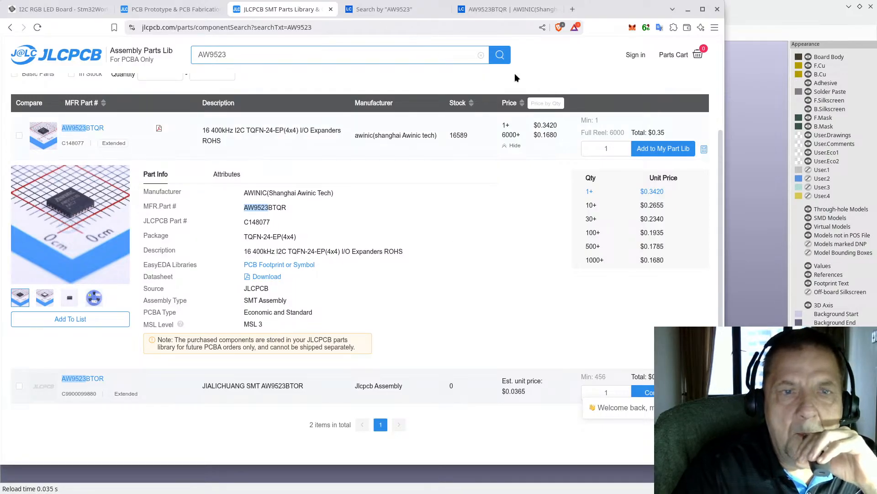
- Switch to KiCad, close the 3D viewer and bring up the i2c_led schematic in the Schematic Editor
left_click(731, 14)
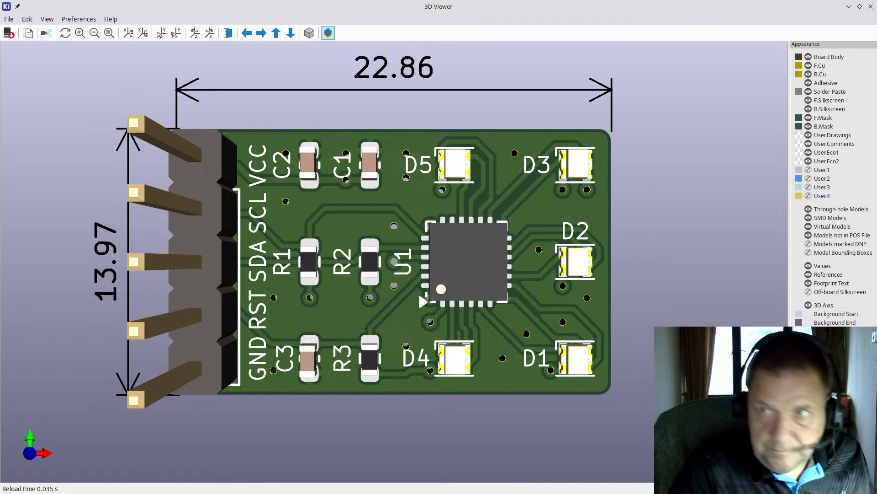
left_click(871, 6)
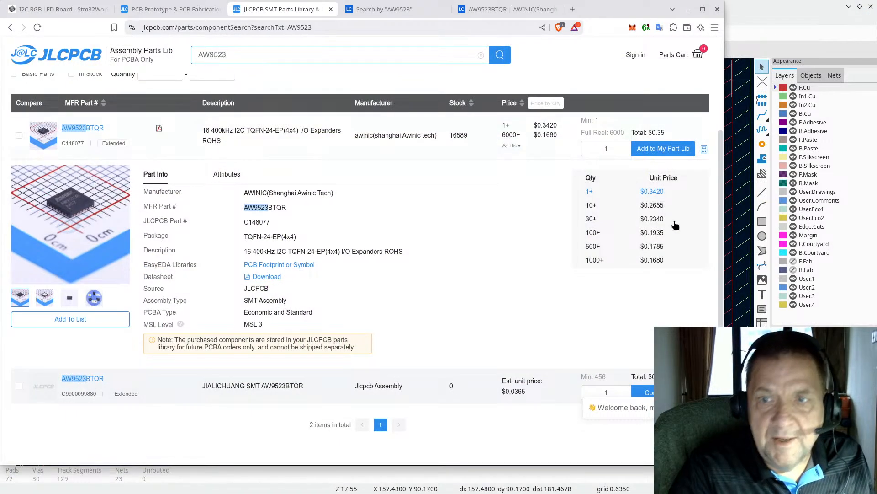
left_click(510, 487)
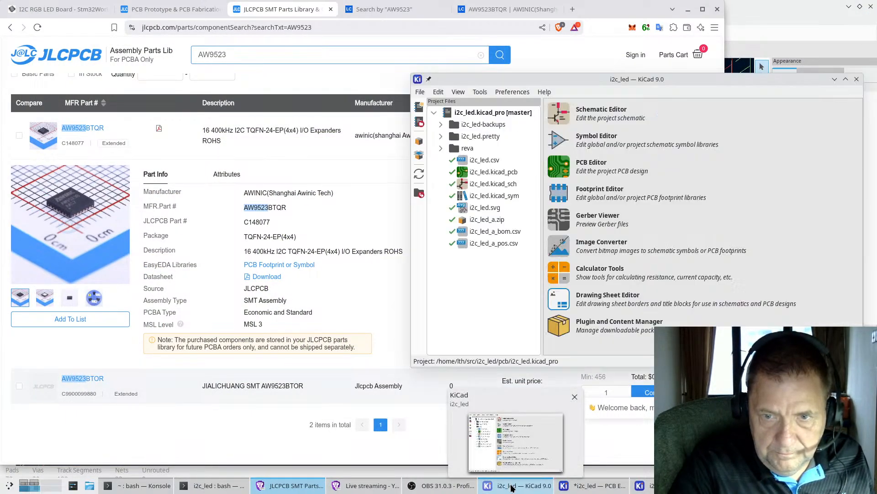
left_click(512, 487)
left_click(515, 489)
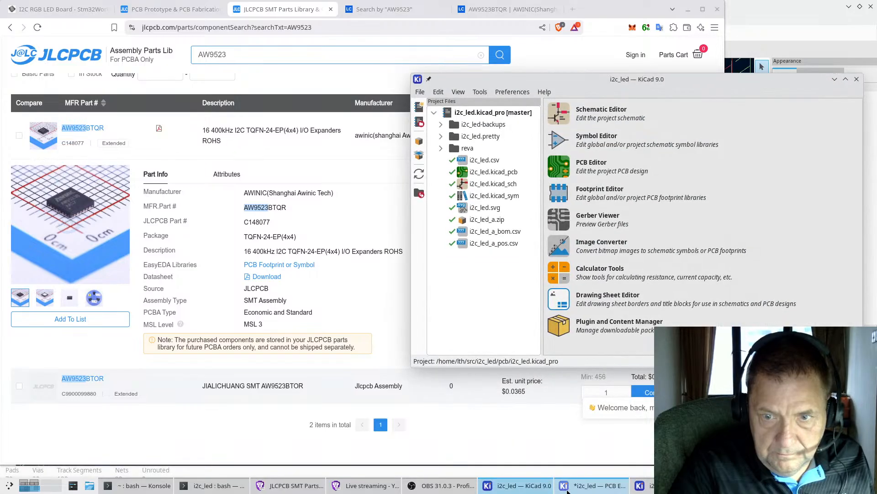
left_click(580, 488)
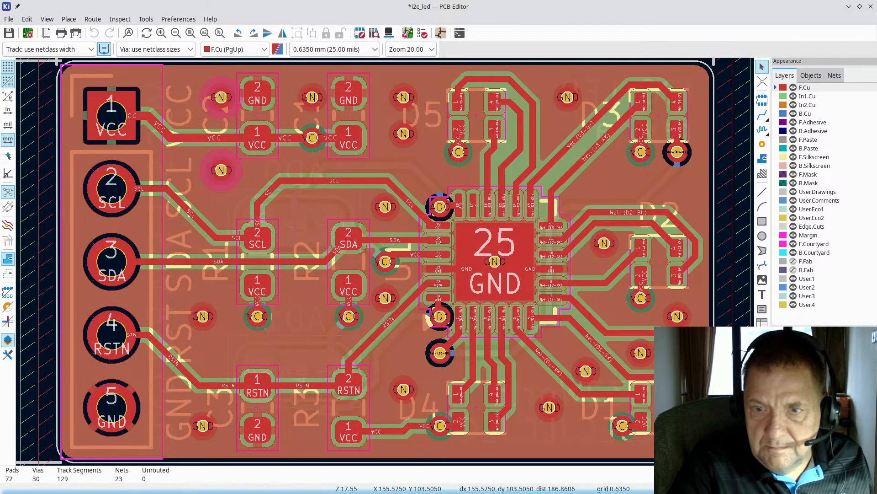
left_click(661, 487)
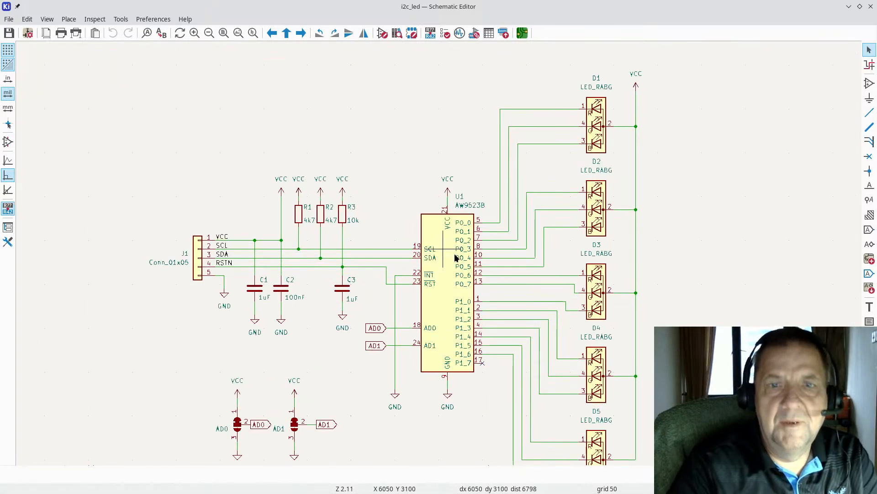
- Examine the LCSC field in the symbol properties of U1 (AW9523B) and accept the dialog
scroll(430, 248, "up", 4)
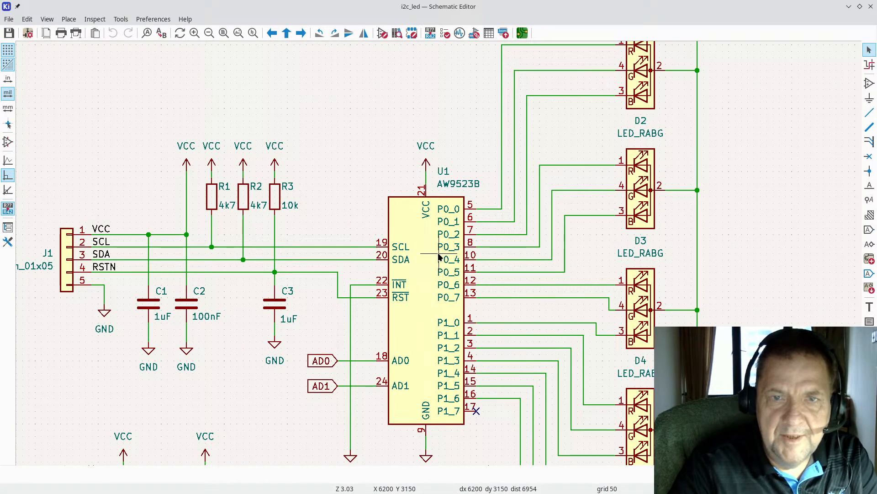
double_click(420, 269)
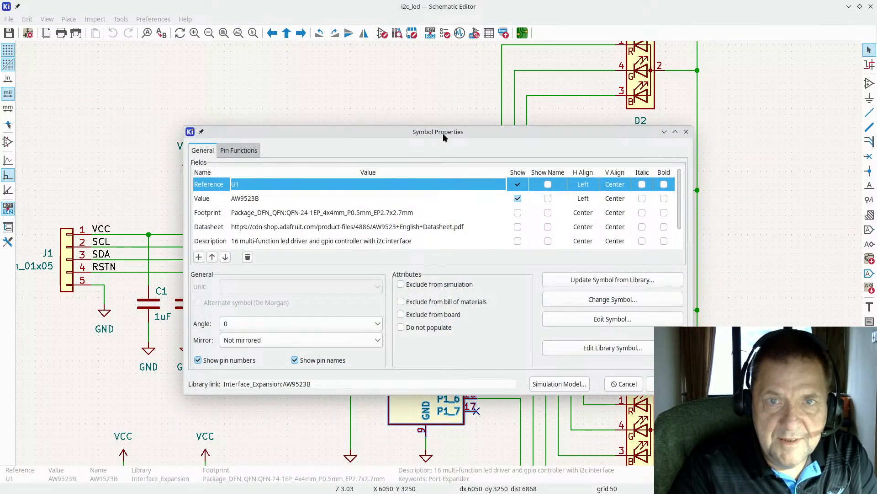
scroll(433, 213, "down", 1)
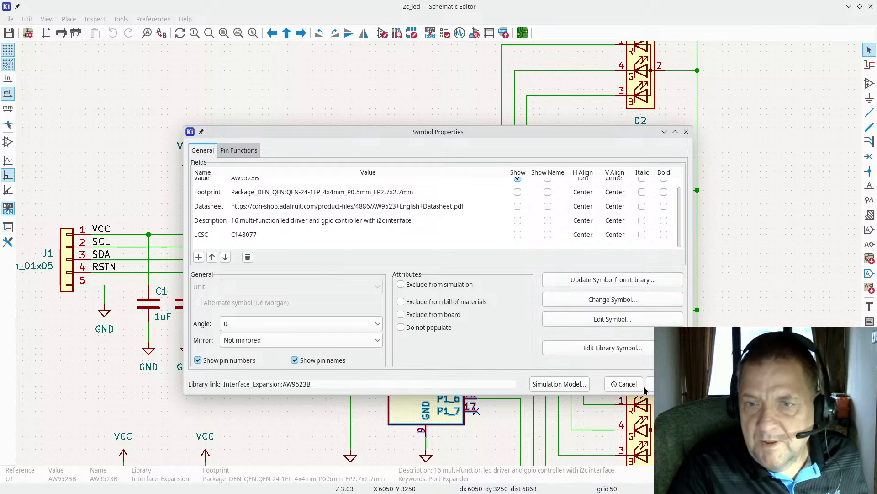
left_click(665, 384)
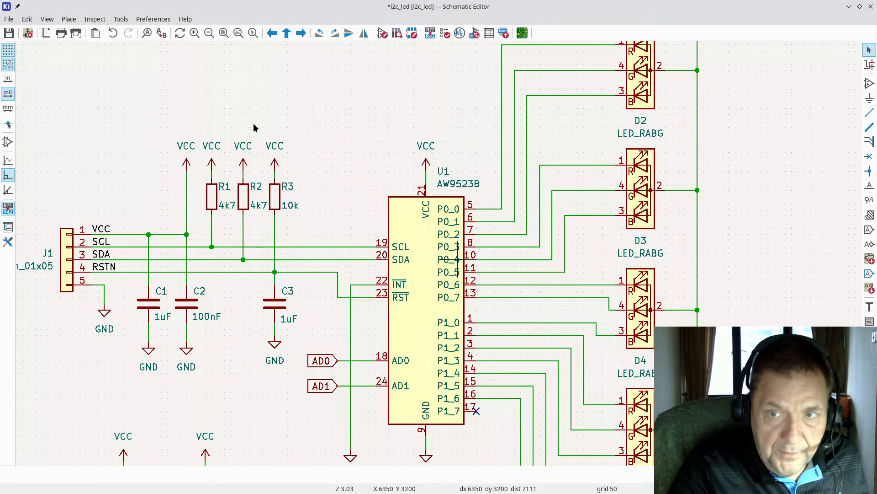
- Open the schematic's Symbol Fields Table, review the LCSC column and expand the C1, C3 capacitor group
left_click(140, 18)
mouse_move(121, 18)
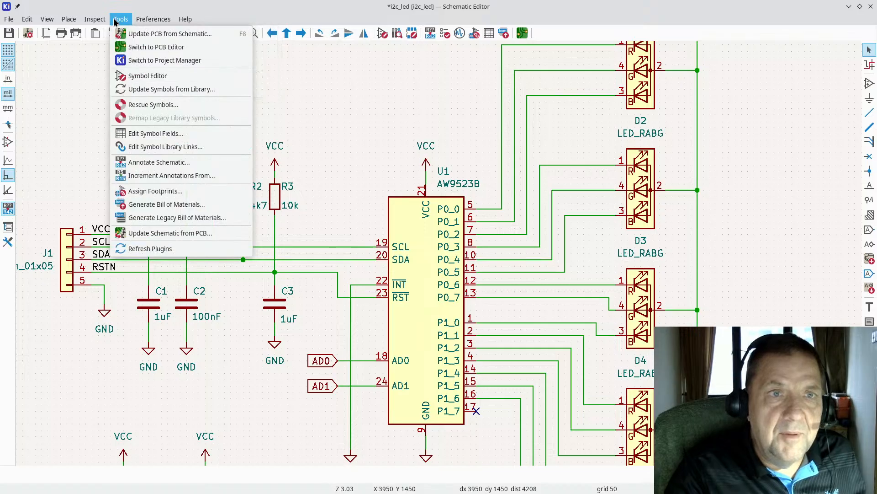
left_click(138, 133)
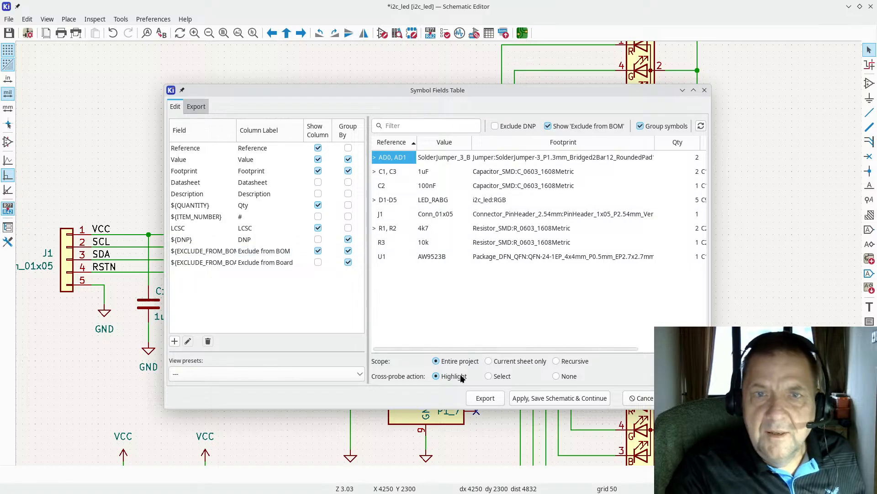
left_click_drag(465, 349, 599, 349)
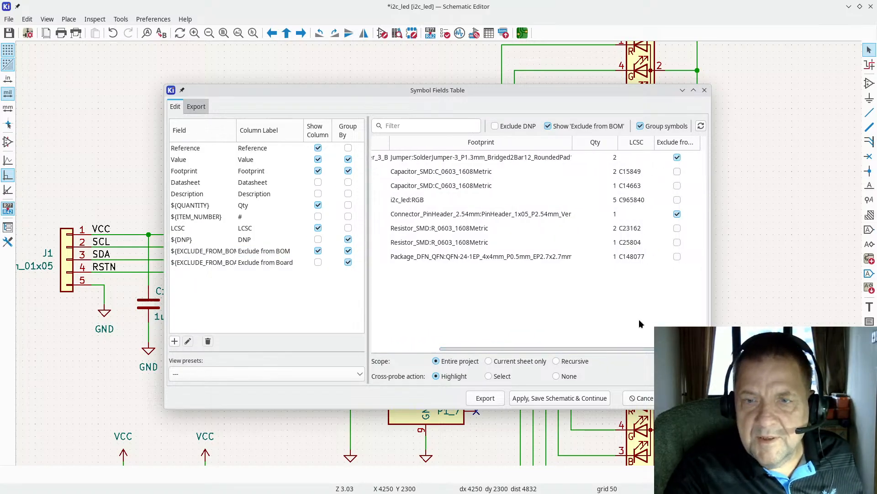
left_click_drag(645, 350, 546, 355)
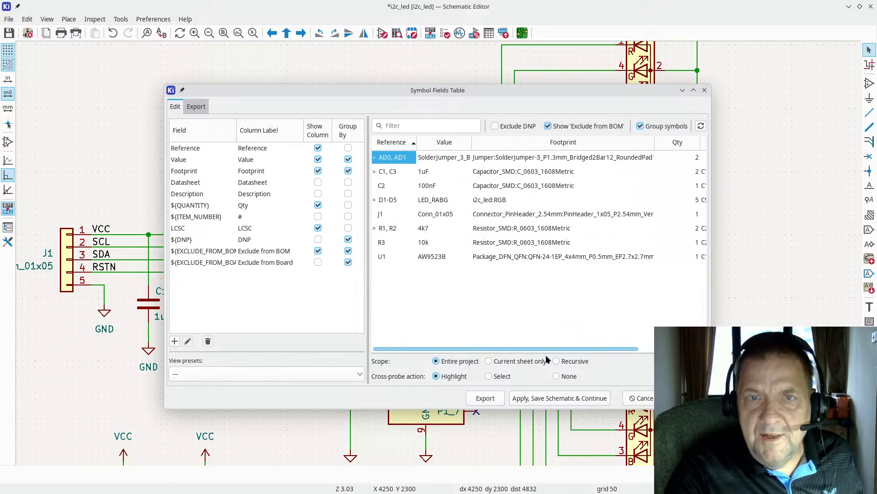
left_click(374, 171)
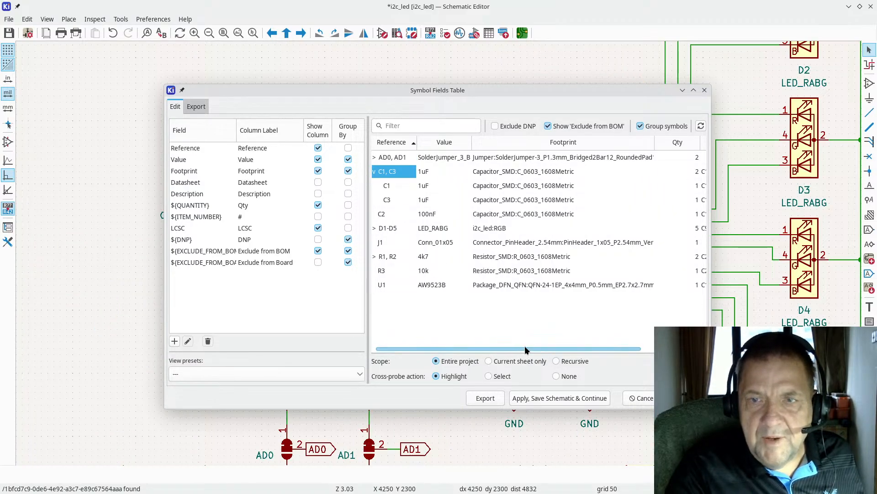
mouse_move(525, 350)
left_mouse_down()
mouse_move(539, 349)
mouse_move(513, 348)
left_mouse_up()
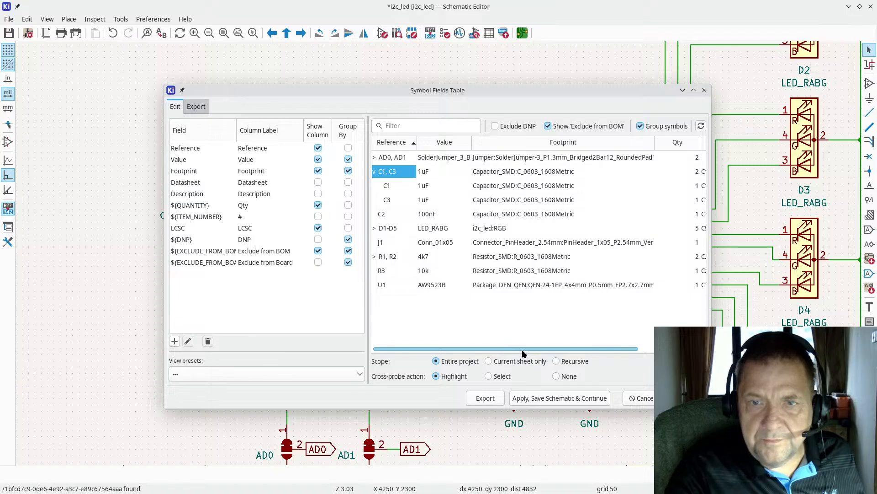
- Copy the 100nF capacitor's LCSC number C14663 from the fields table and search the JLCPCB parts library for it in the browser
mouse_move(523, 352)
left_mouse_down()
mouse_move(590, 347)
mouse_move(533, 348)
left_mouse_up()
double_click(675, 213)
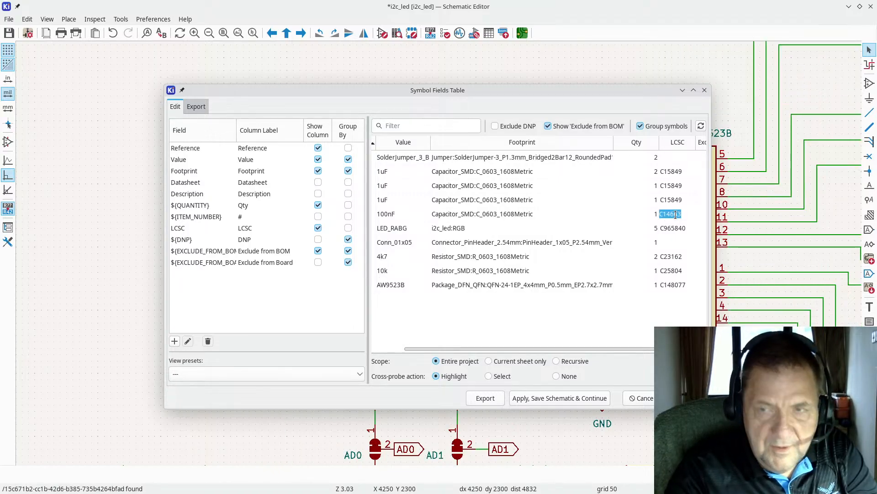
key("alt+Tab")
key("alt+Tab")
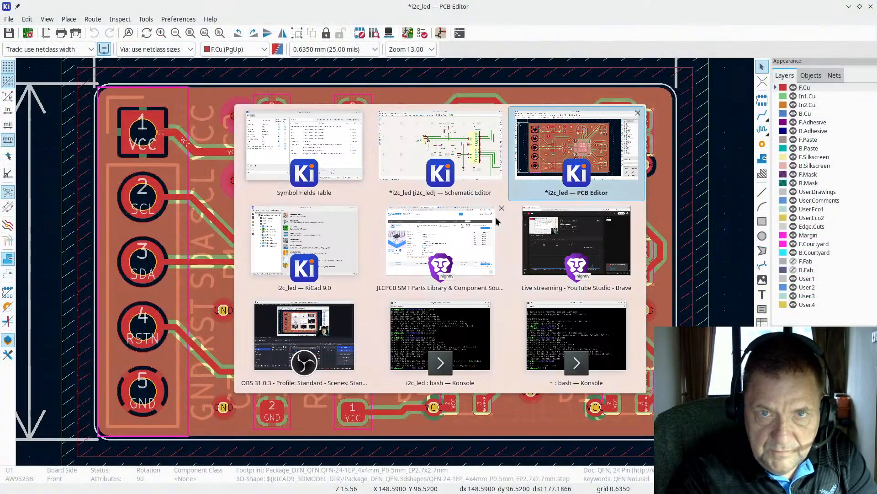
key("alt+Tab")
key("alt+Tab")
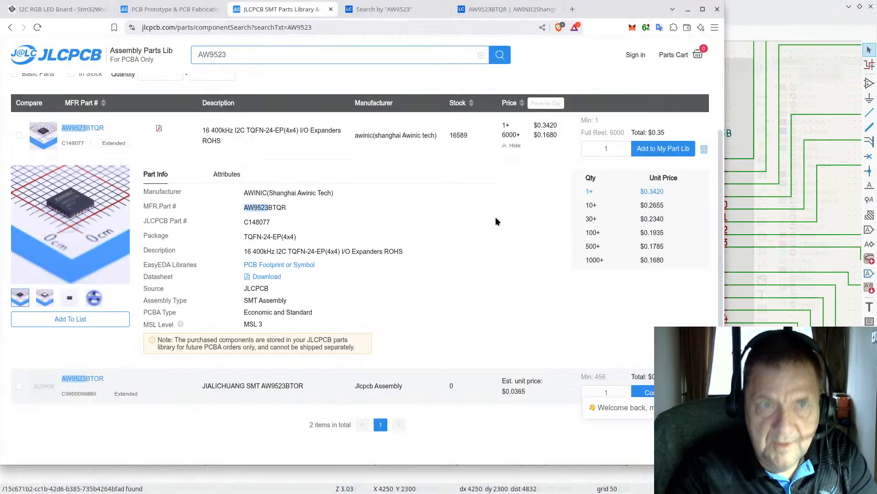
double_click(255, 54)
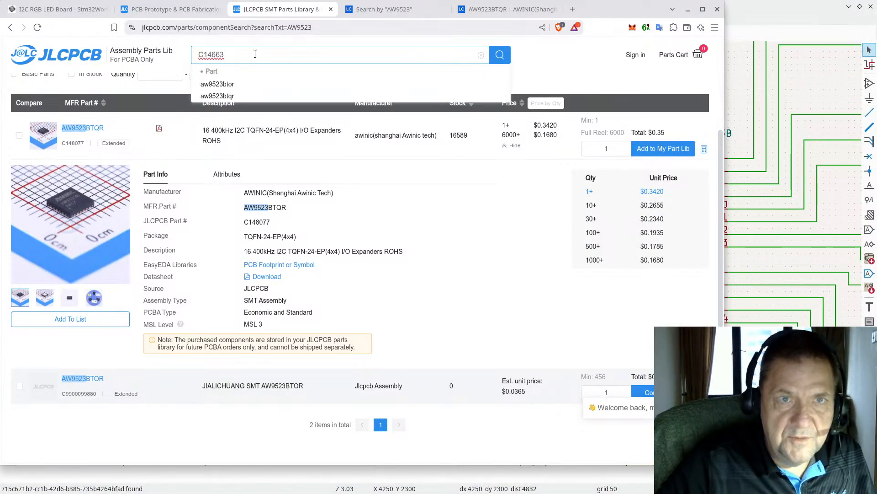
key("Return")
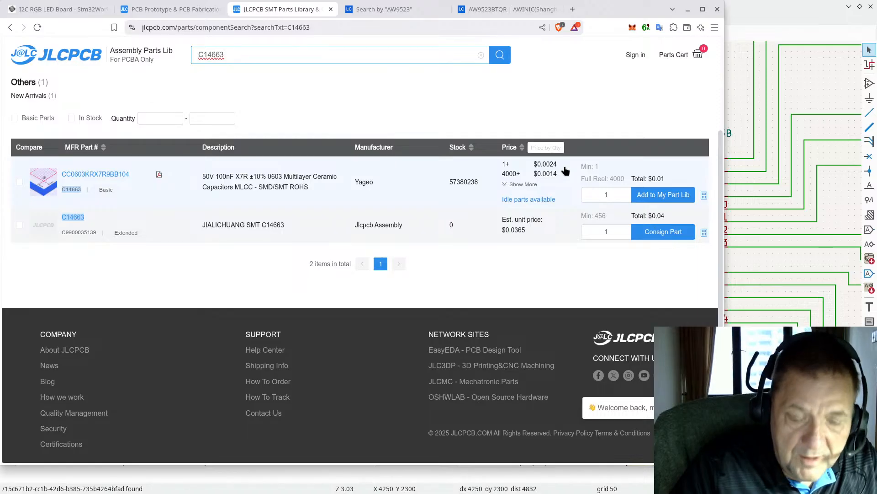
- Search the JLCPCB parts library for aw9523
mouse_move(33, 183)
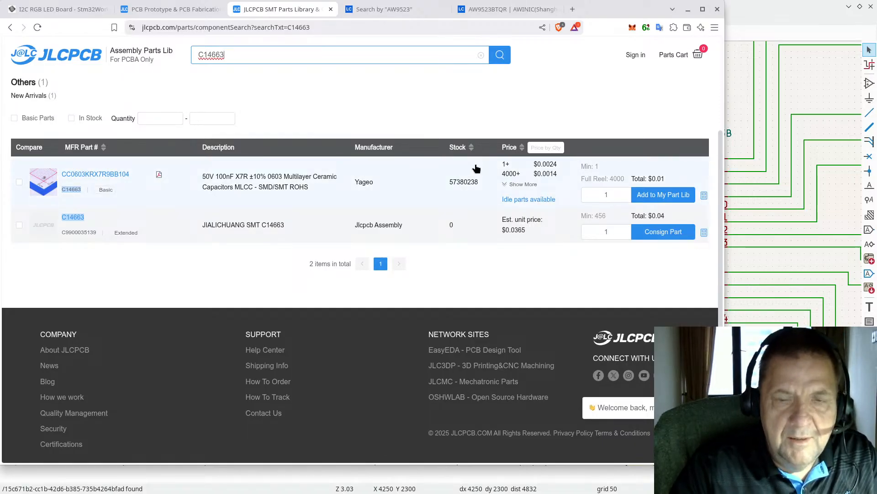
double_click(270, 55)
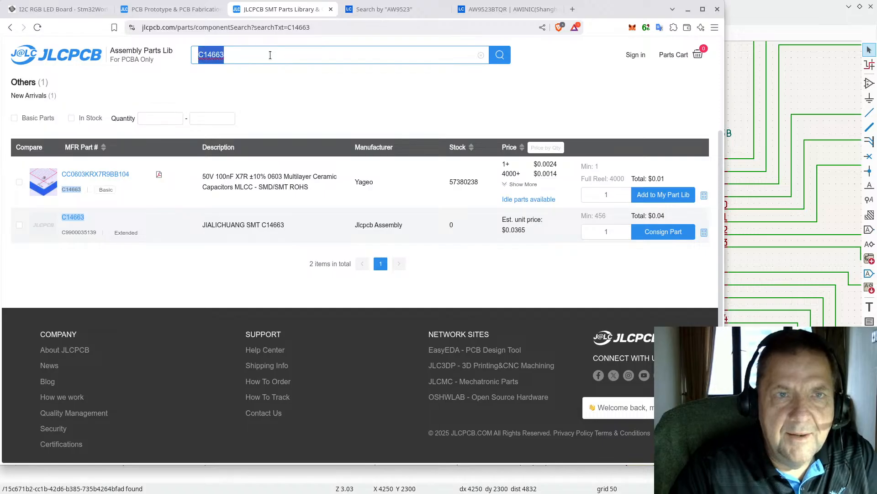
type("a")
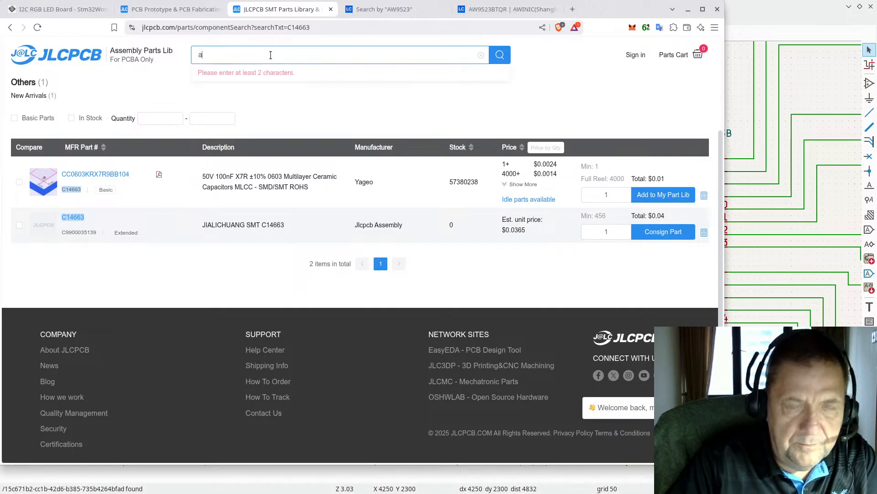
type("w9")
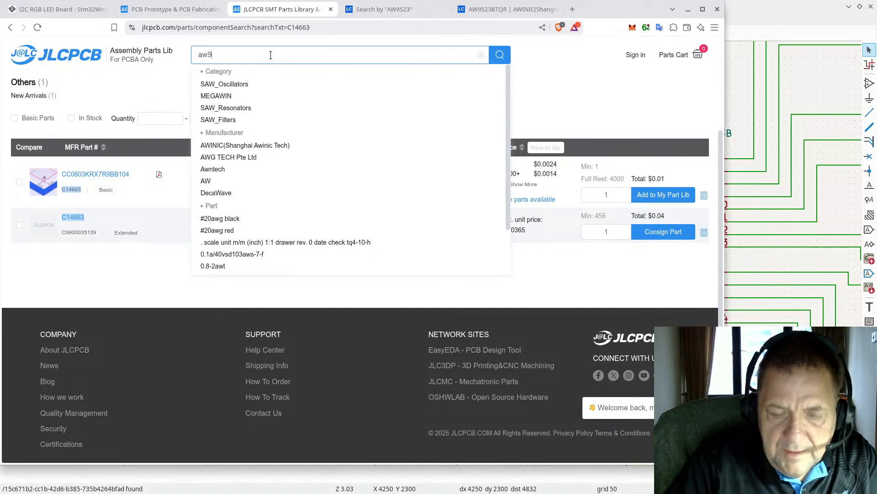
type("523")
key("Return")
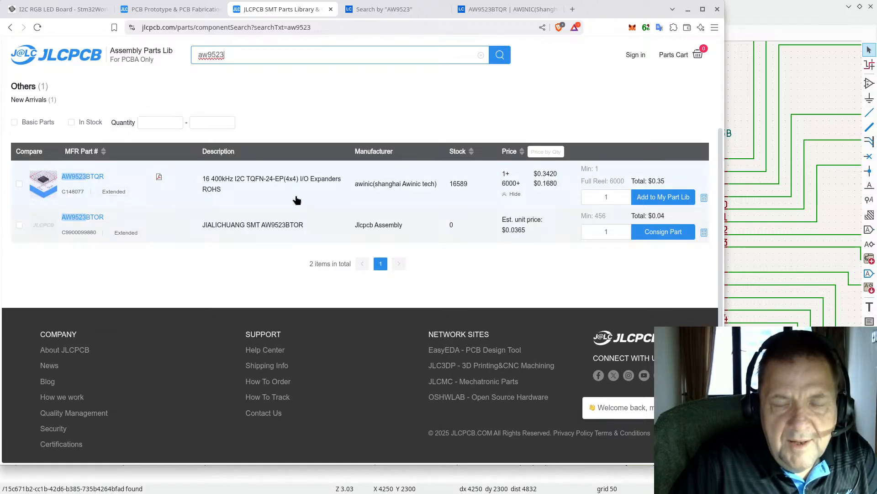
- Check the LCSC numbers in KiCad's Symbol Fields Table against the JLCPCB listing, and return the parts library to the C14663 results
left_click(793, 6)
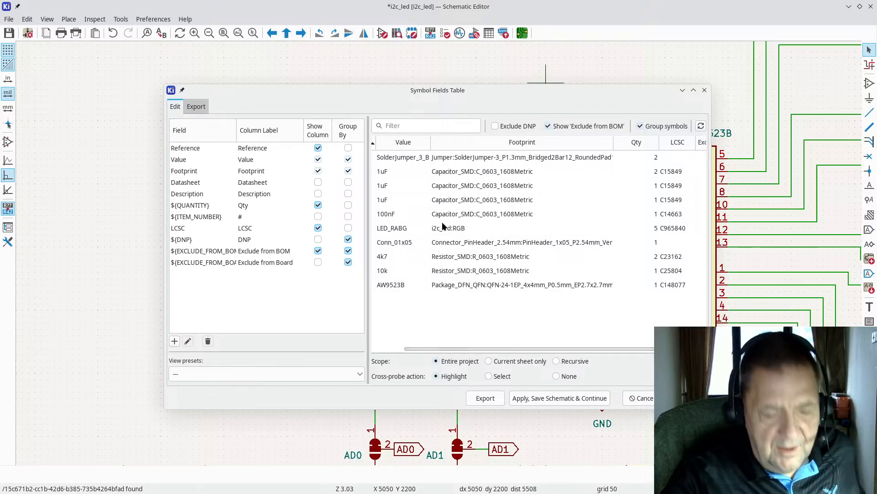
key("alt+Tab")
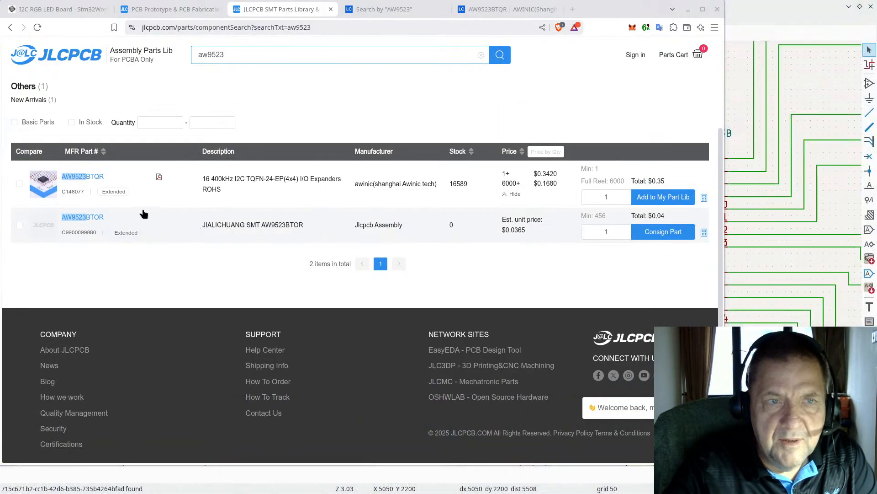
left_click(10, 28)
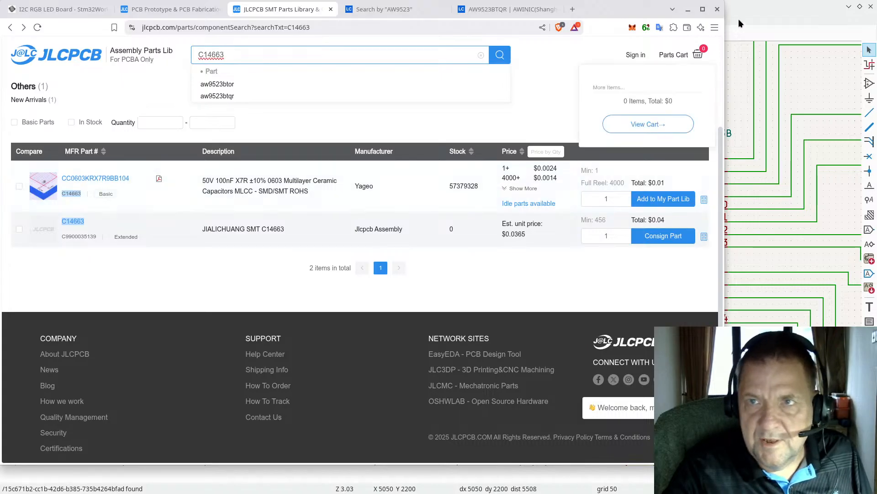
- Switch to KiCad, cancel the Symbol Fields Table and examine the schematic's LED wiring and title block
left_click(749, 11)
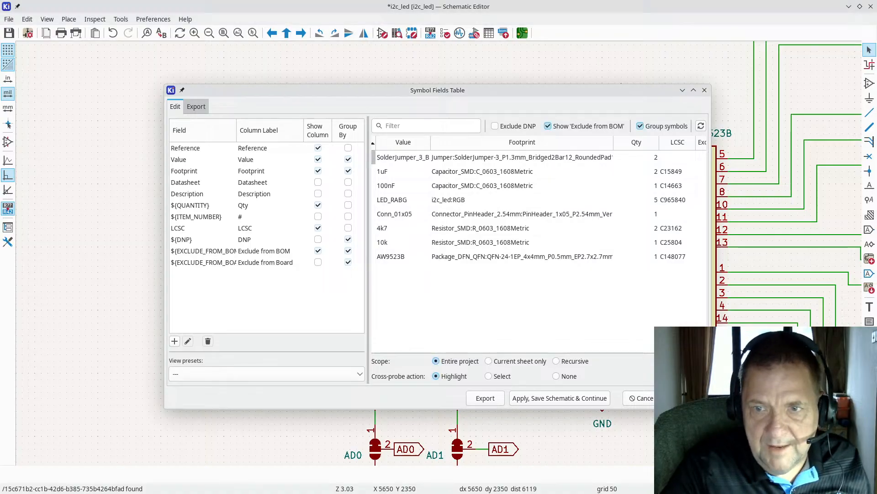
left_click(687, 398)
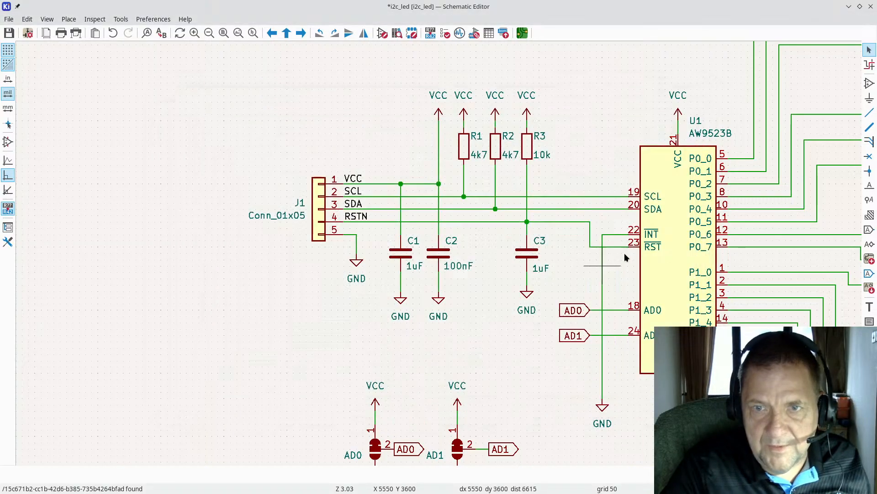
scroll(658, 254, "down", 4)
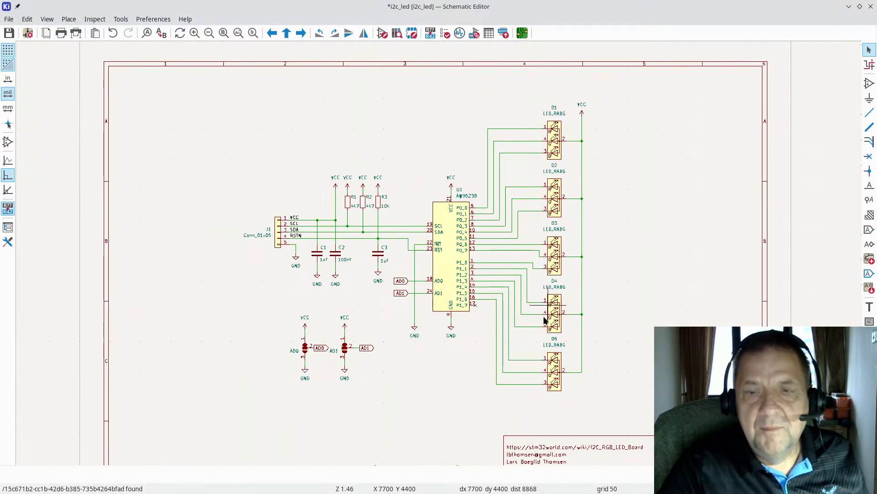
scroll(533, 293, "down", 1)
scroll(427, 355, "up", 3)
scroll(443, 251, "up", 3)
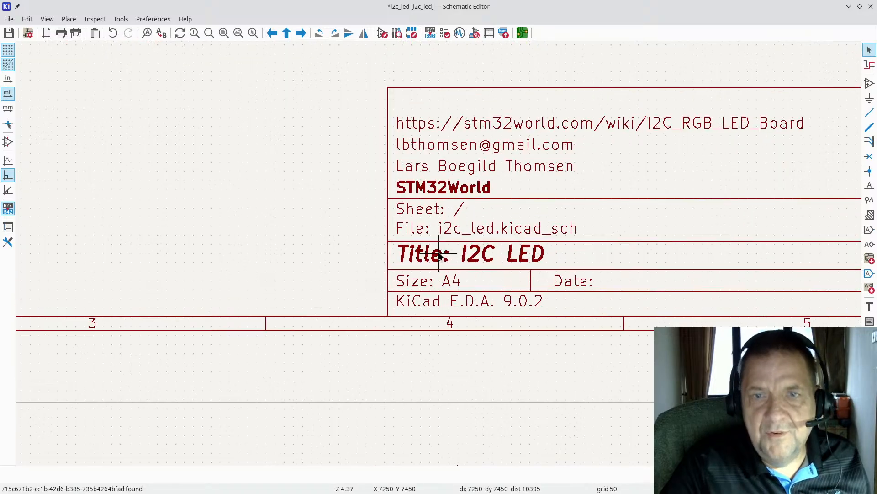
scroll(435, 250, "down", 5)
scroll(435, 250, "down", 1)
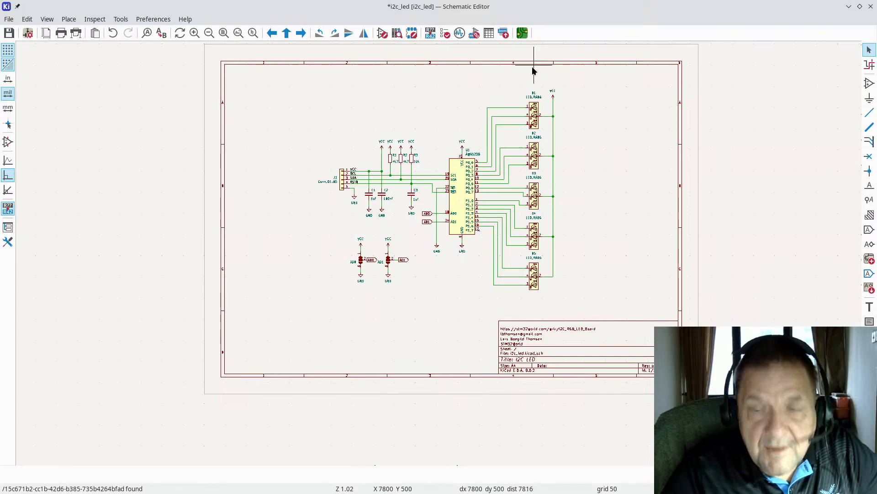
- Bring up the board in the PCB Editor, deselect U1 and inspect the complete layout
left_click(522, 33)
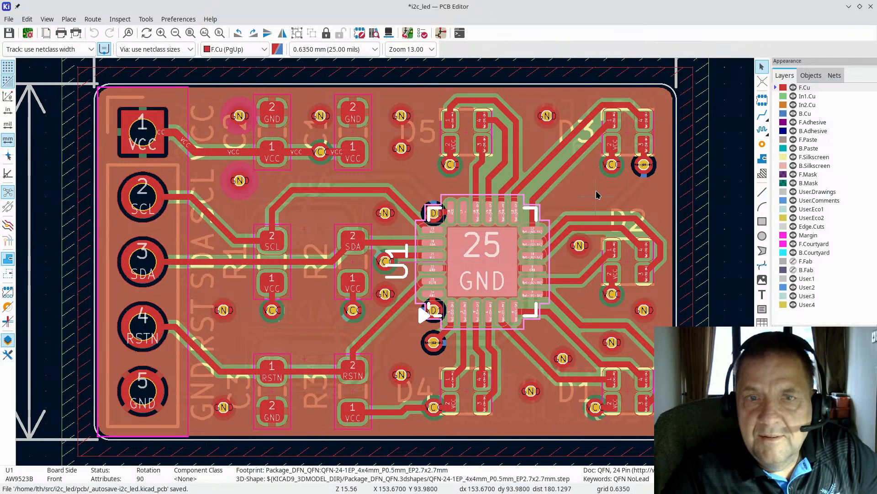
left_click(733, 180)
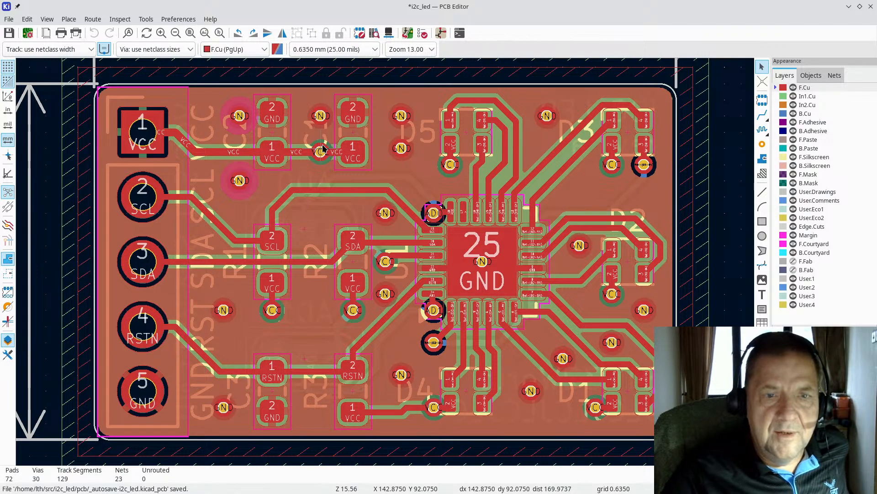
scroll(333, 339, "down", 1)
scroll(332, 339, "down", 1)
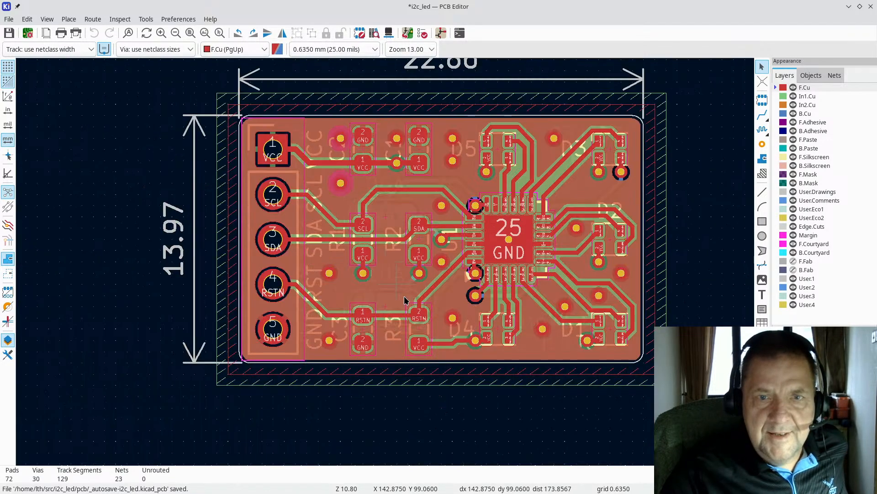
scroll(386, 262, "up", 1)
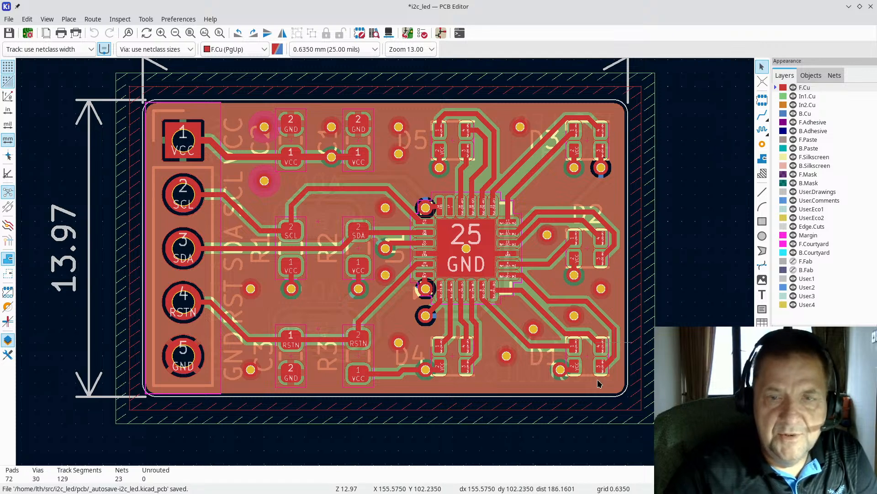
- Return to the i2c_led schematic and open the Plot Schematic dialog
mouse_move(552, 493)
left_click(642, 486)
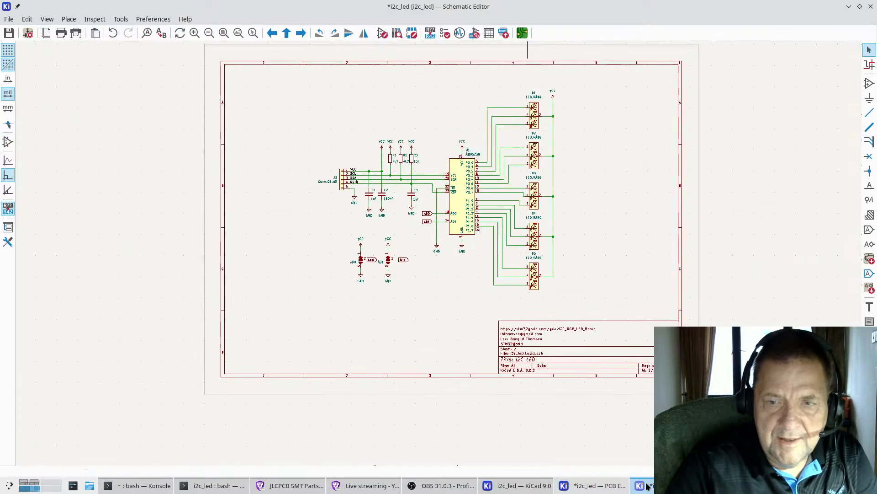
scroll(553, 198, "up", 2)
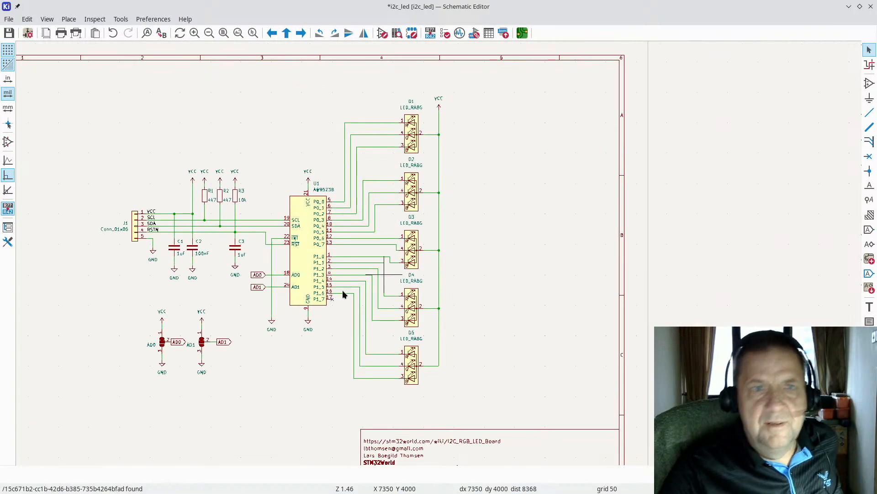
scroll(298, 302, "down", 1)
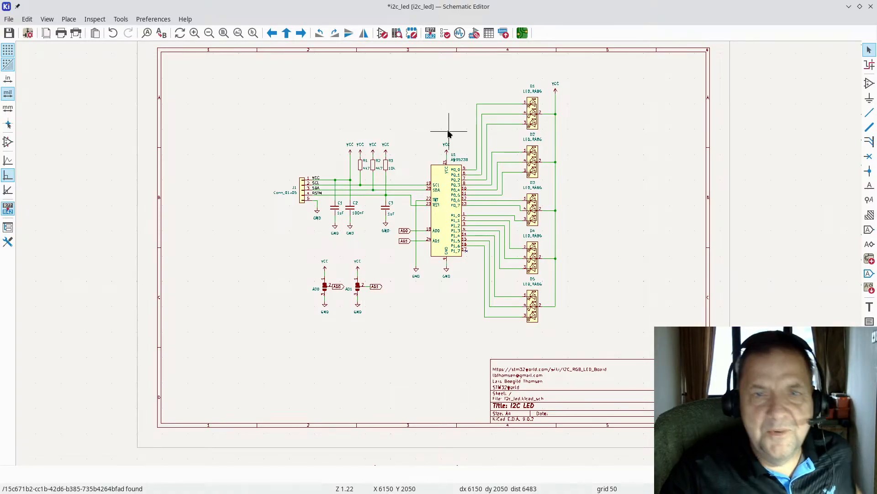
left_click(10, 19)
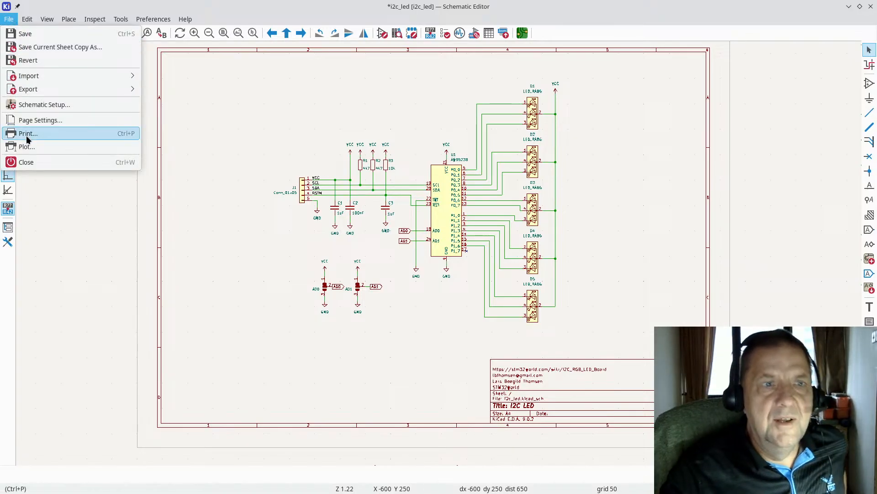
left_click(40, 148)
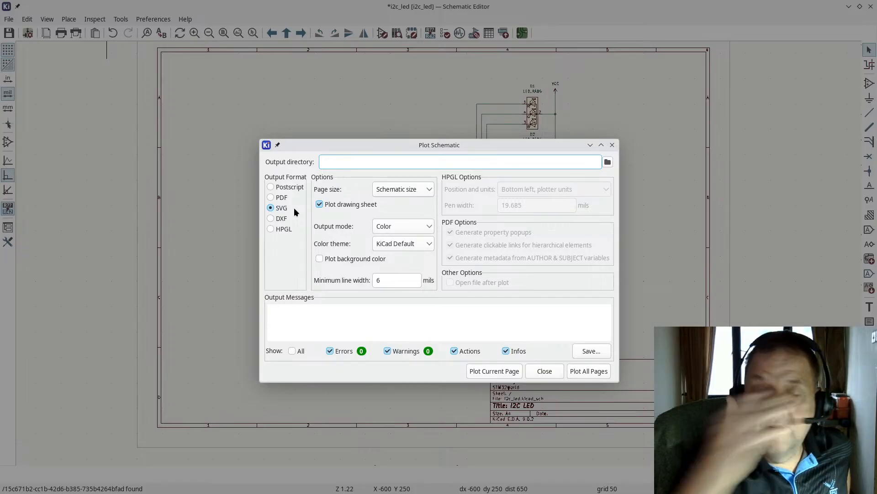
- Switch to the browser and review the schematic drawing and its title block on the I2C RGB LED Board wiki page
key("alt+Tab")
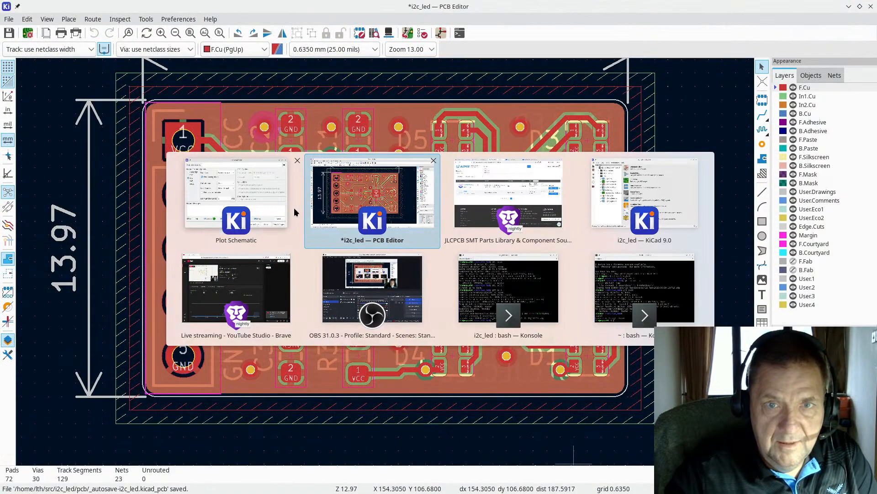
key("alt+Tab")
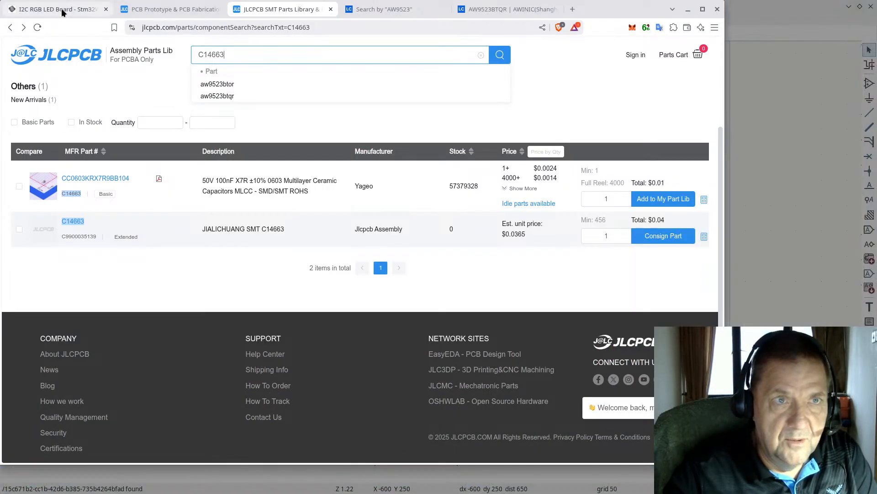
key("ctrl+1")
scroll(566, 215, "down", 4)
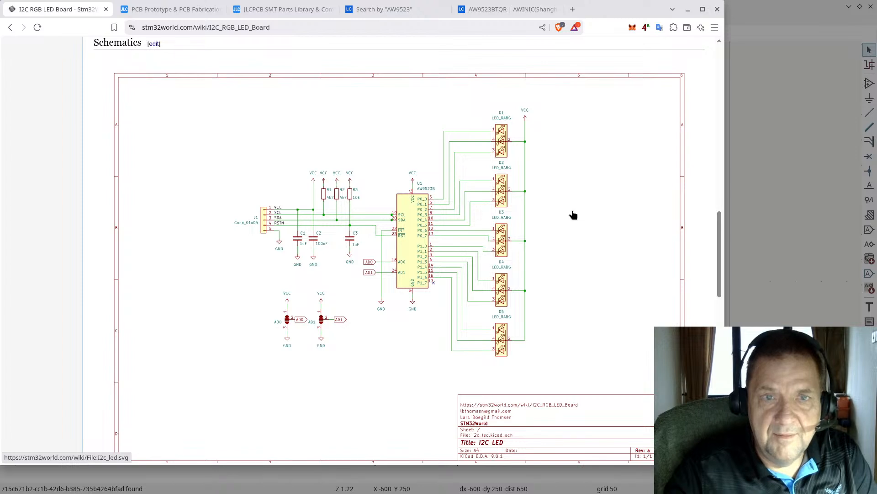
scroll(574, 215, "down", 4)
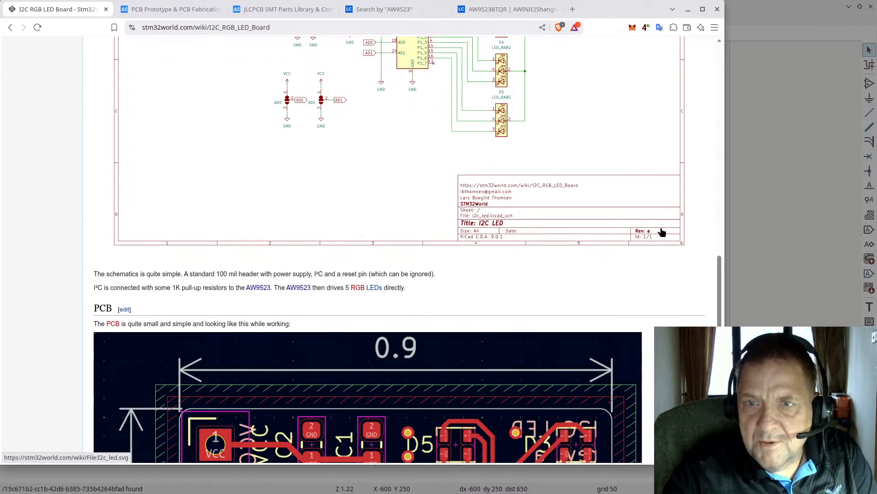
scroll(540, 199, "up", 4)
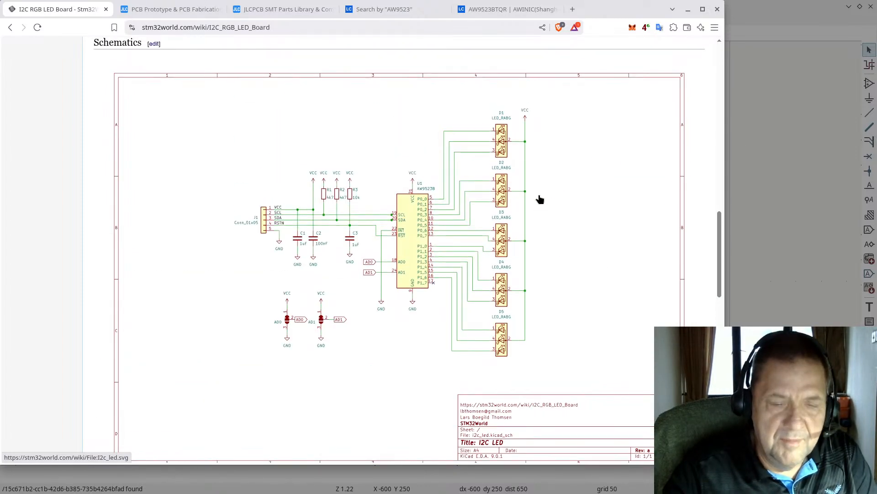
- Back in KiCad, plot all schematic pages as SVG in color with the drawing sheet, and close the plot dialog
left_click(786, 8)
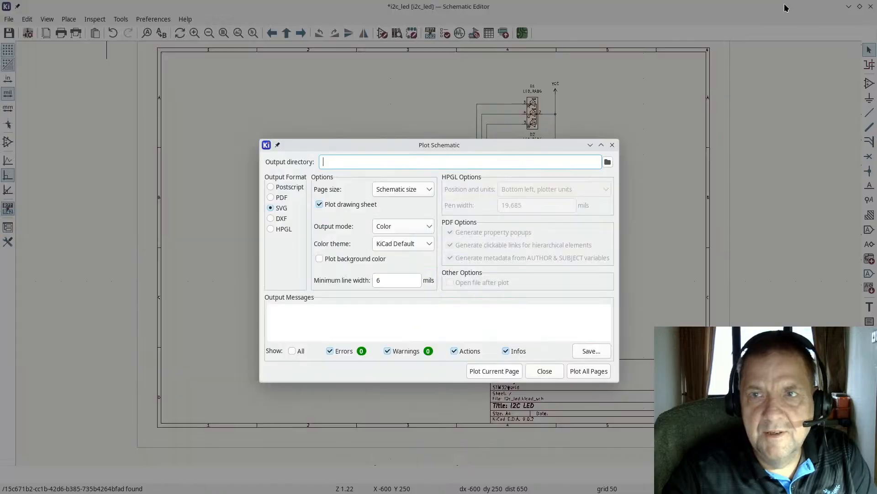
left_click(592, 371)
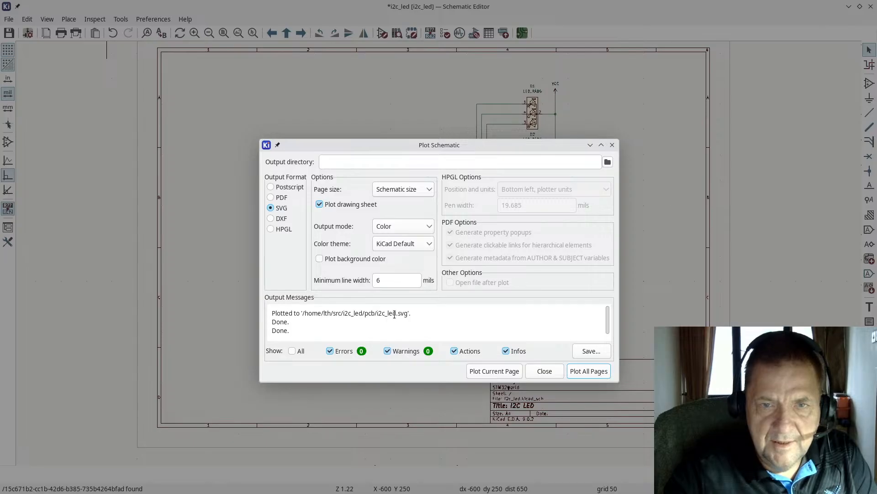
left_click(545, 371)
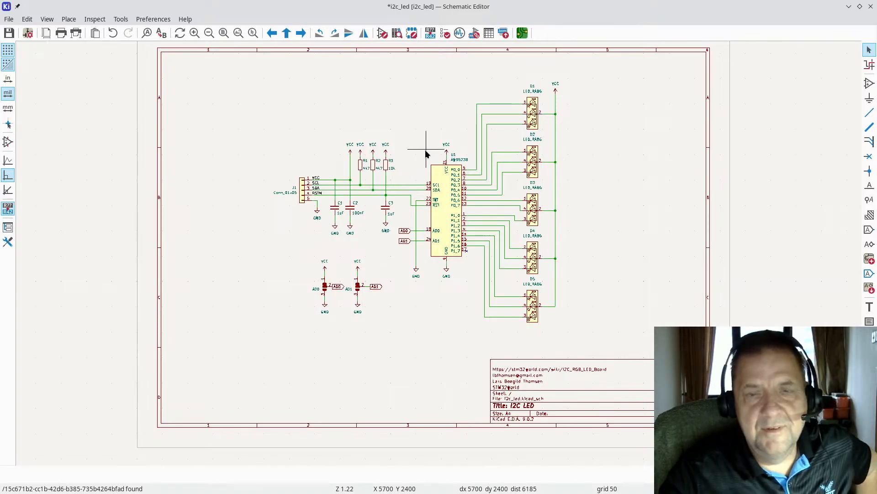
- Open the bill of materials generator and review its symbol fields and the CSV export preview
scroll(427, 165, "down", 1)
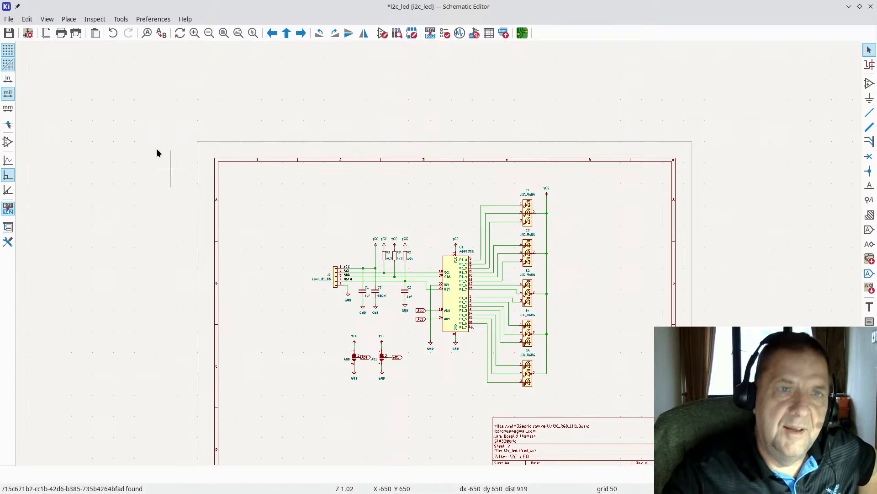
left_click(124, 20)
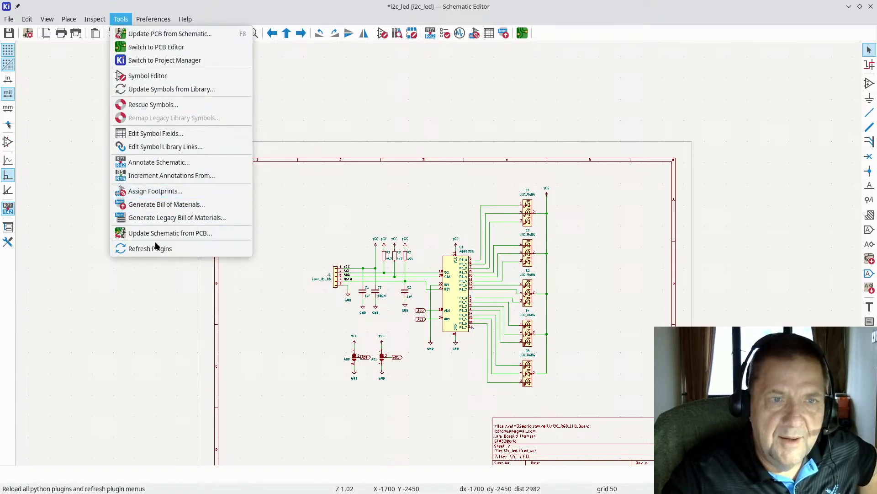
left_click(168, 206)
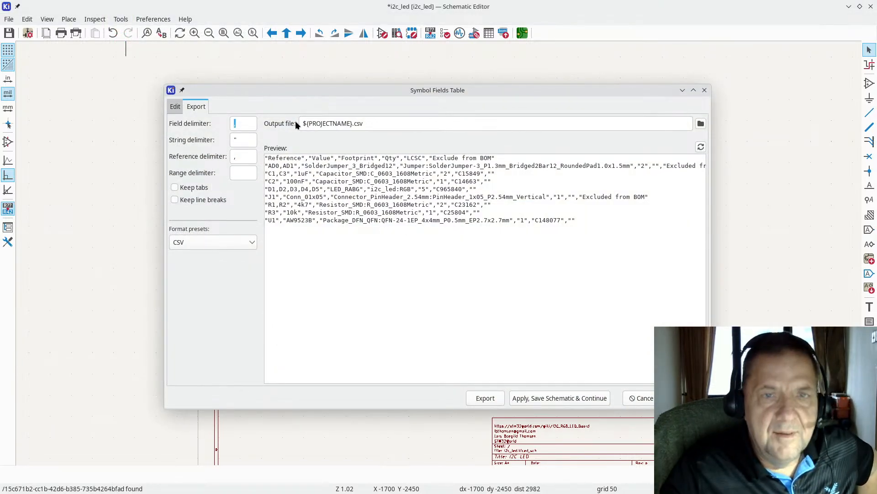
left_click(174, 107)
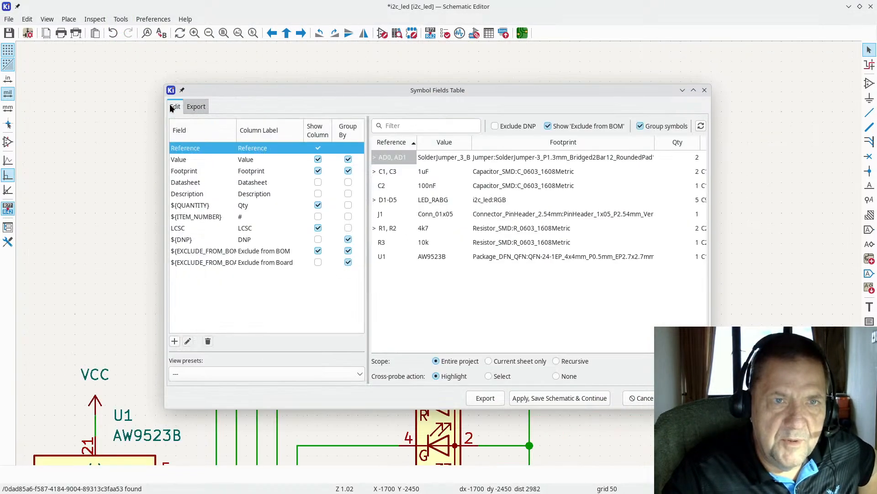
left_click(199, 108)
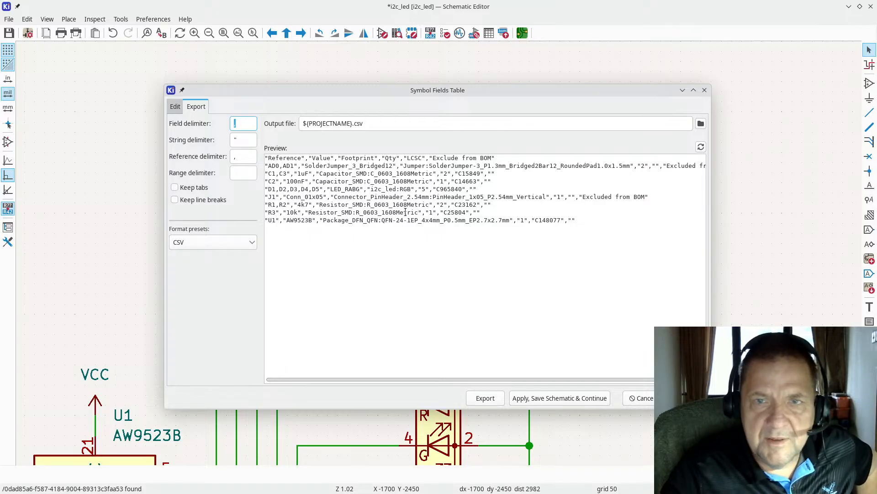
- Highlight the LCSC column name in the bill of materials preview, close the symbol fields table and save the schematic
double_click(411, 158)
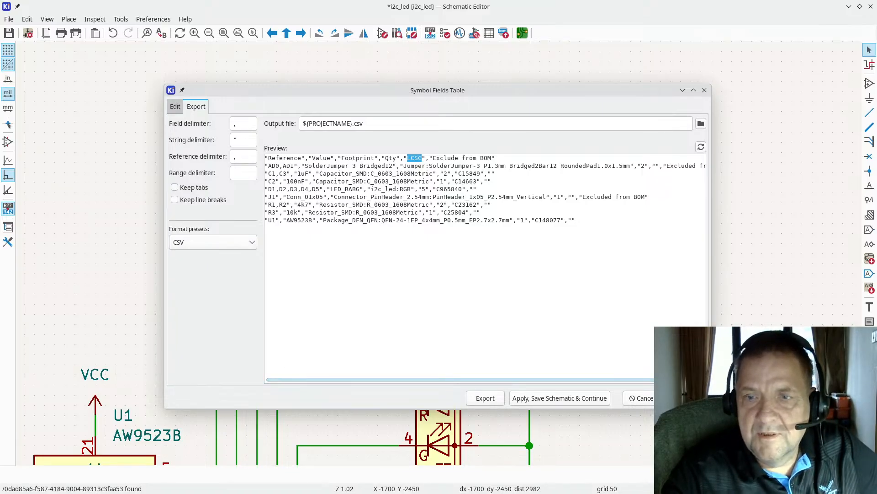
left_click(686, 398)
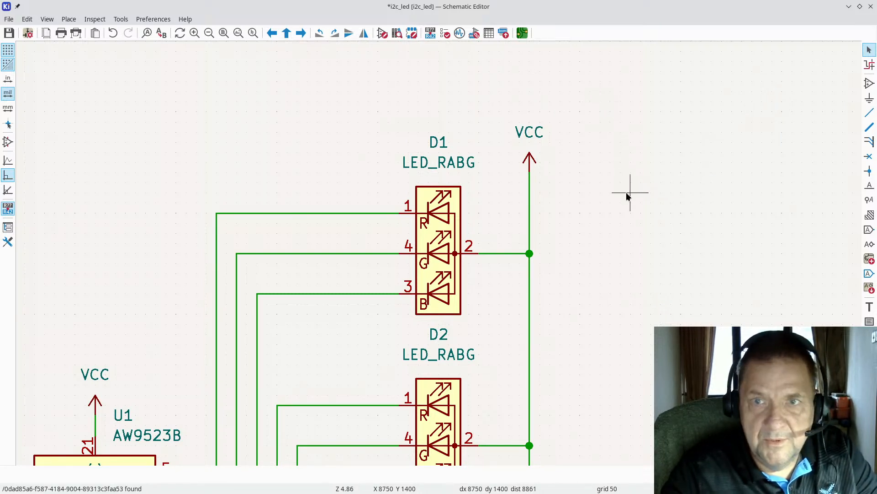
key("ctrl+s")
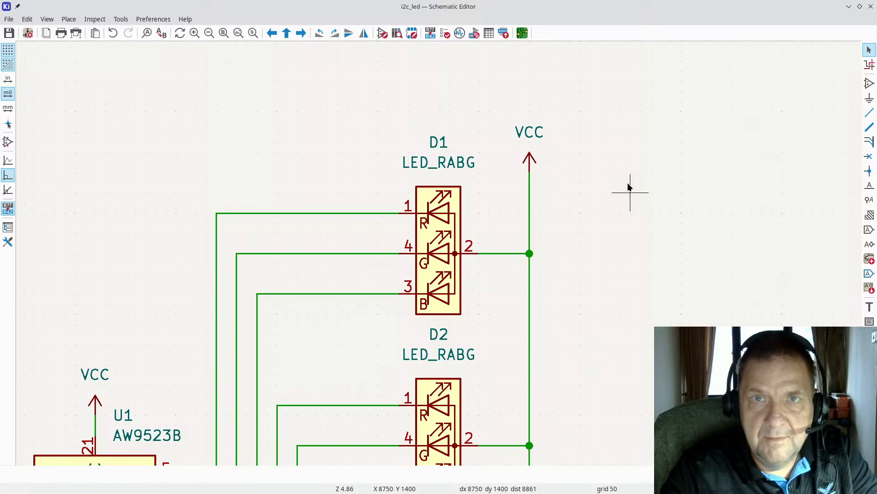
- Close the schematic editor and bring up the i2c_led board in the PCB Editor from the project window
left_click(870, 9)
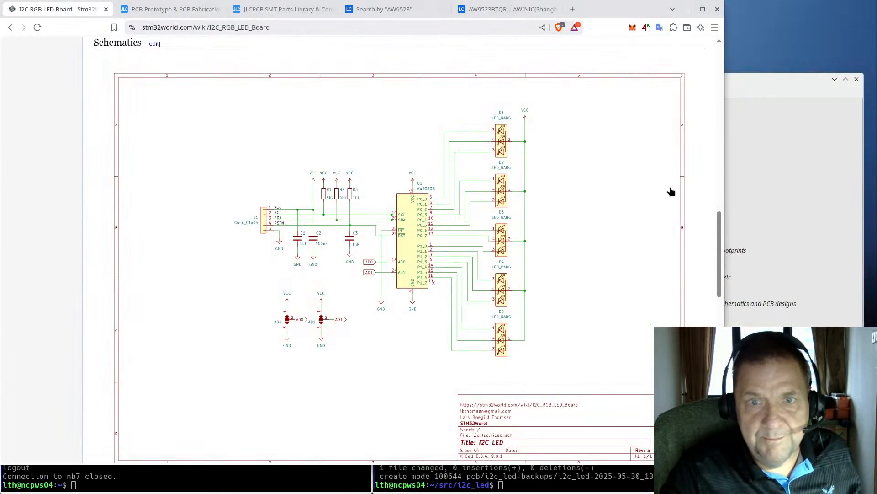
left_click(806, 281)
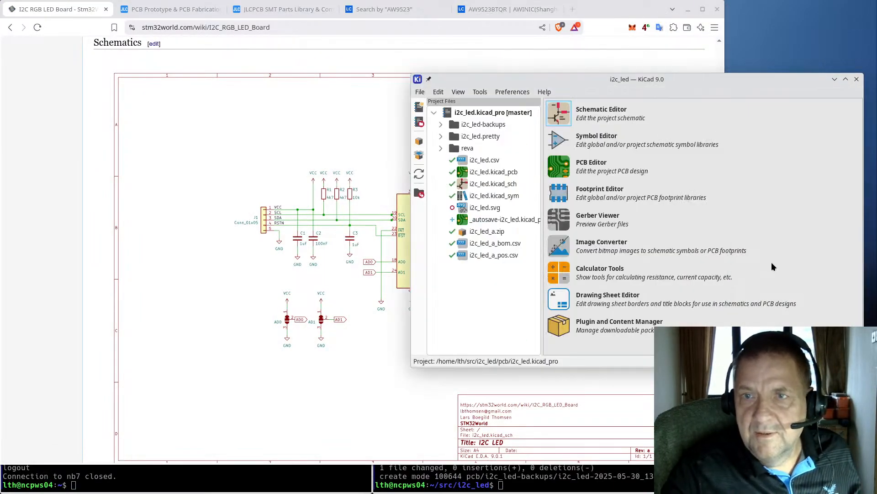
left_click(560, 173)
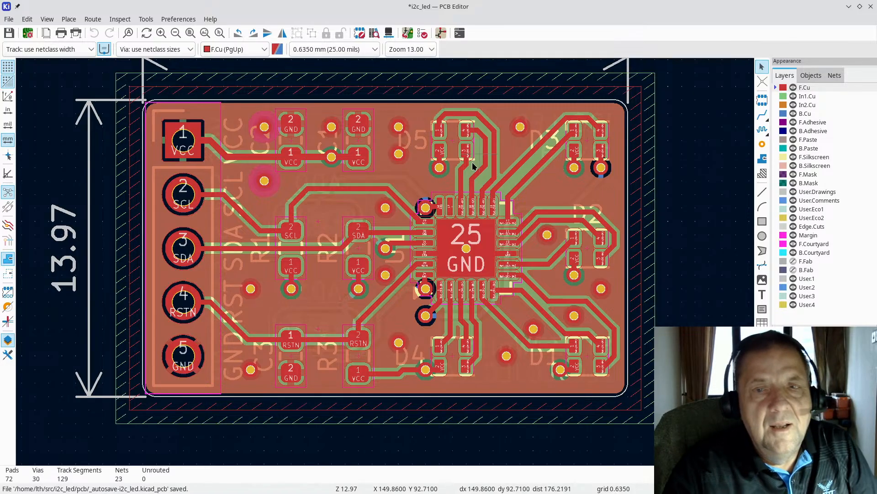
- From the board's Gerber plot dialog, check the included layers and generate Excellon drill files in millimetres into reva/
left_click(8, 19)
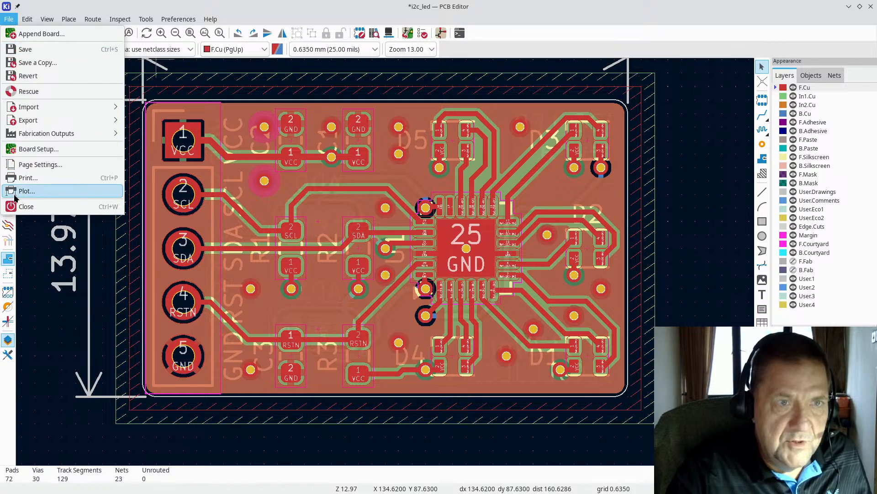
left_click(30, 195)
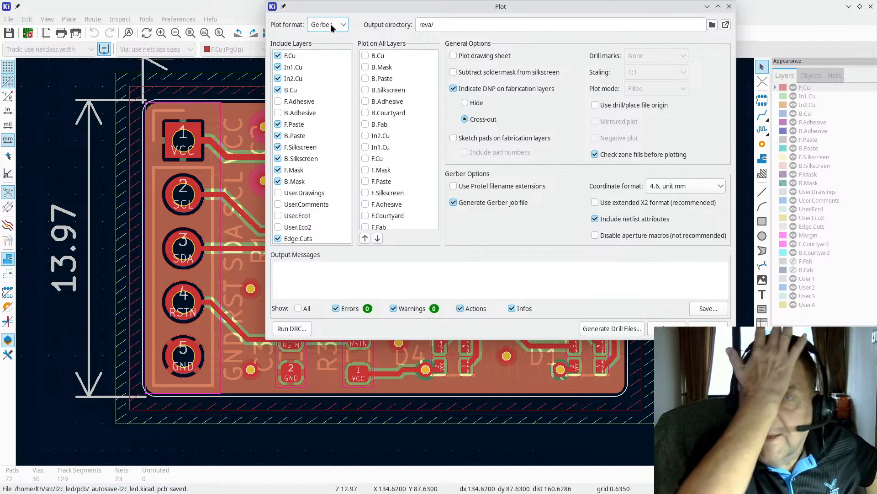
left_click(436, 25)
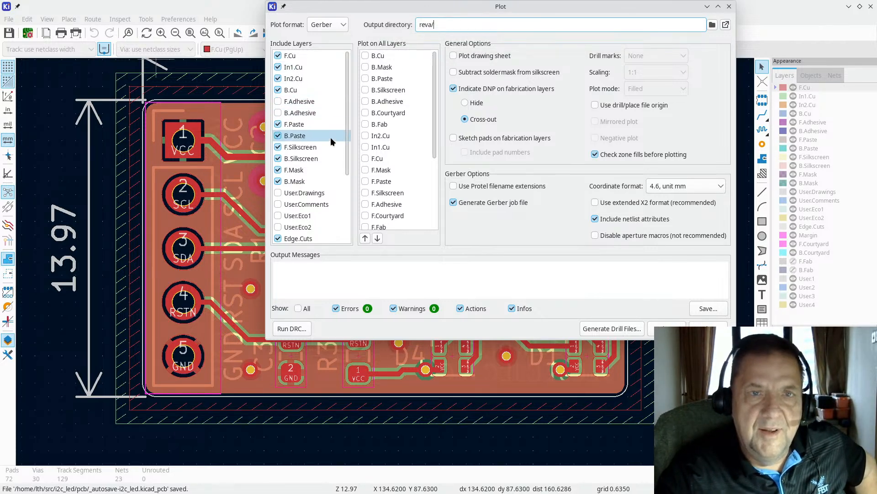
scroll(325, 195, "down", 3)
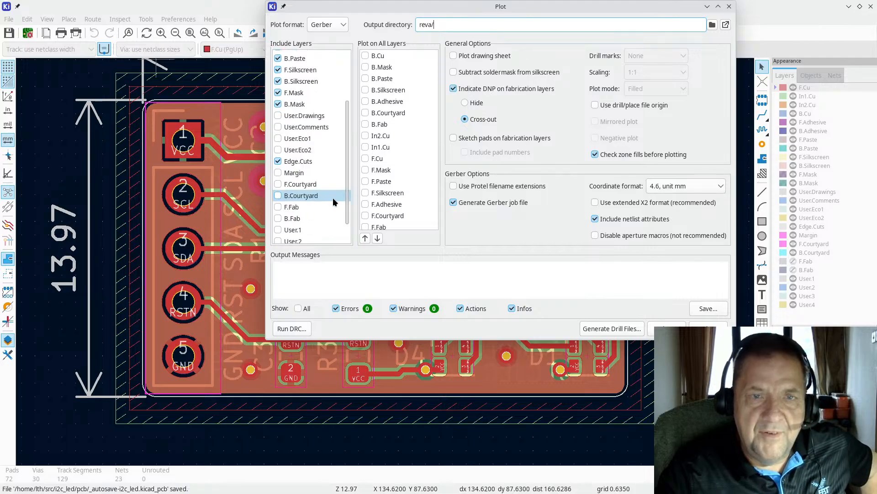
scroll(332, 199, "up", 3)
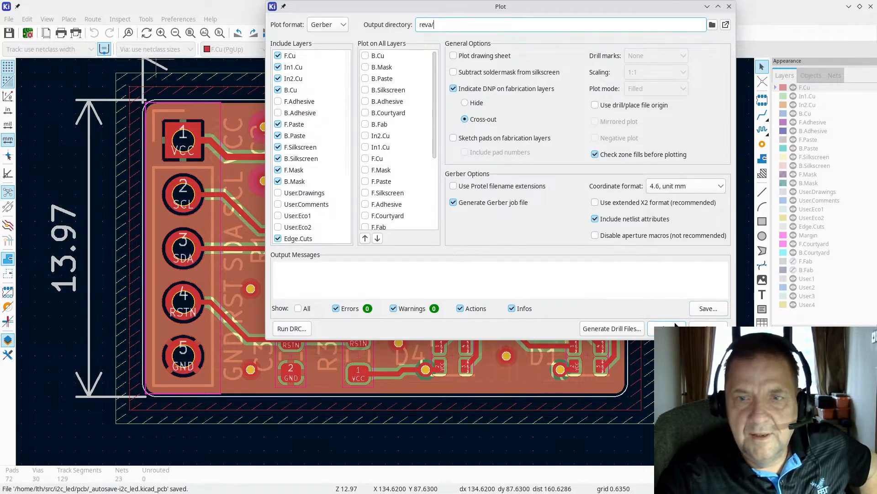
left_click(611, 329)
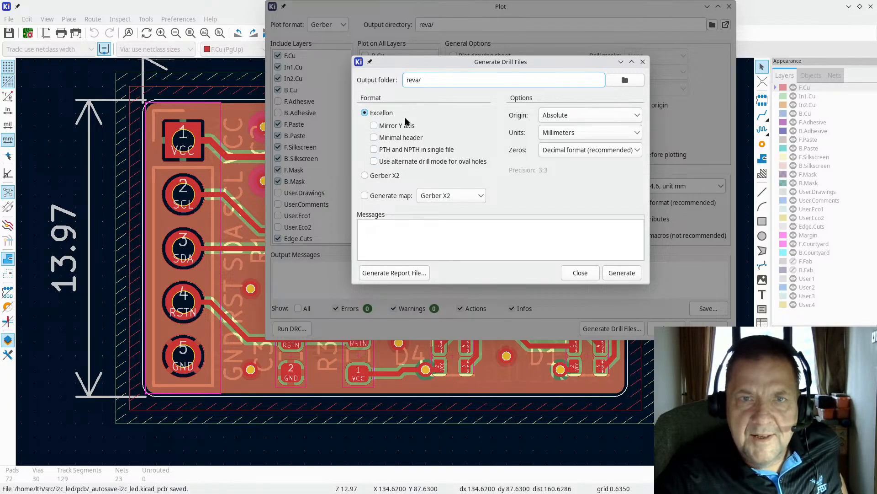
left_click(620, 273)
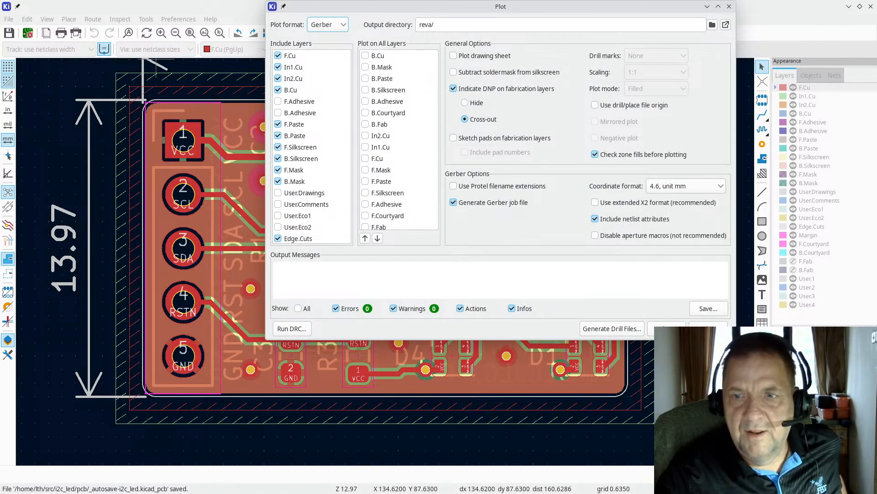
- Plot the selected board layers as Gerber files into reva/, look through the output messages and close the plot dialog
left_click(706, 324)
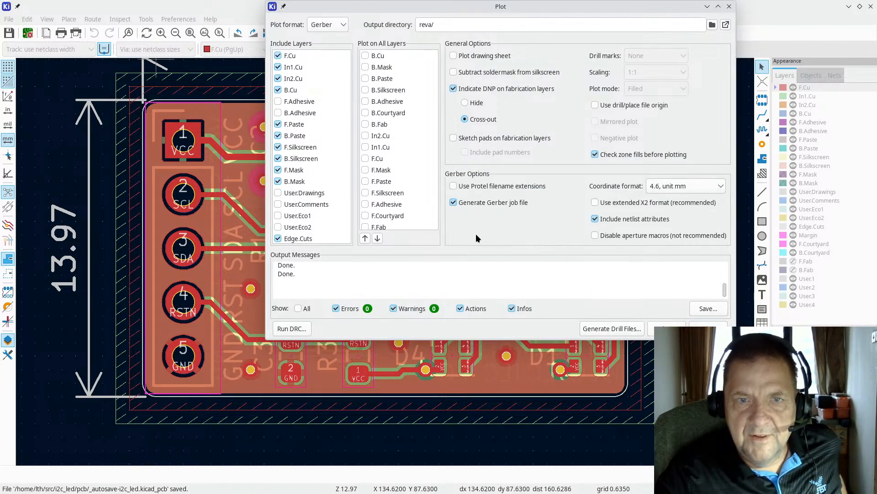
scroll(502, 285, "up", 10)
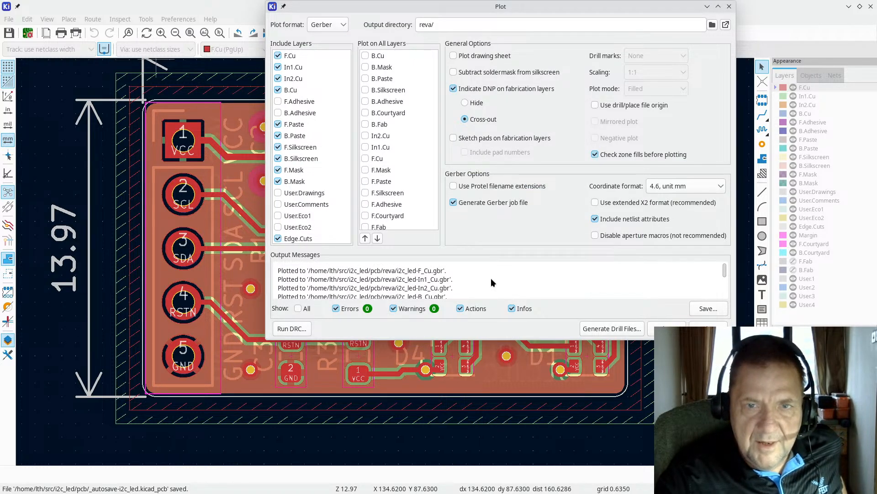
scroll(484, 278, "down", 3)
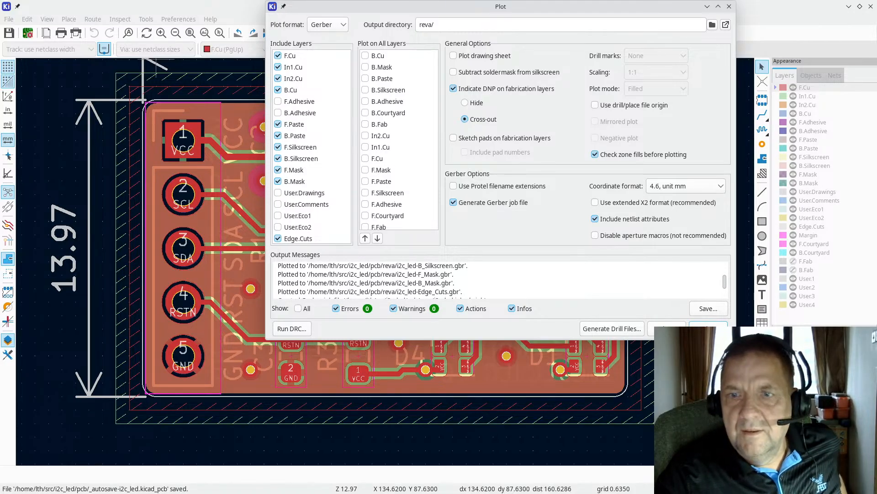
left_click(666, 328)
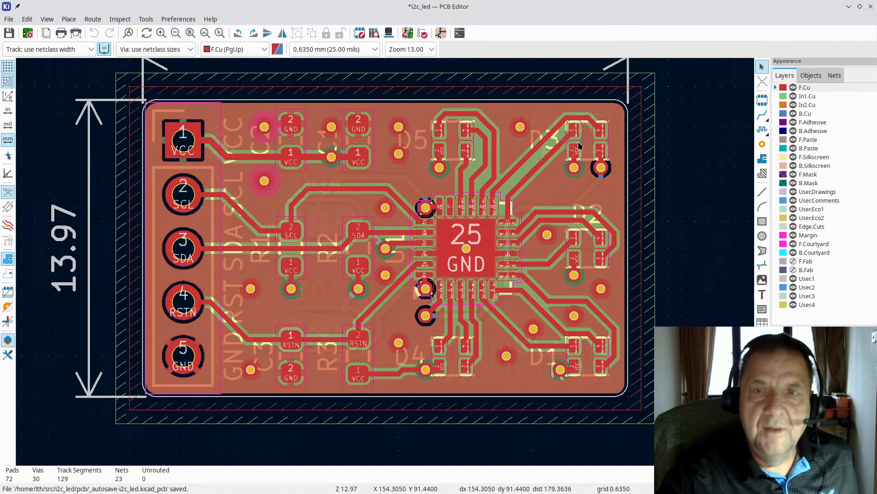
- Generate the component placement files as CSV in millimetres into reva/ using the drill/place file origin, and close the dialog
left_click(8, 20)
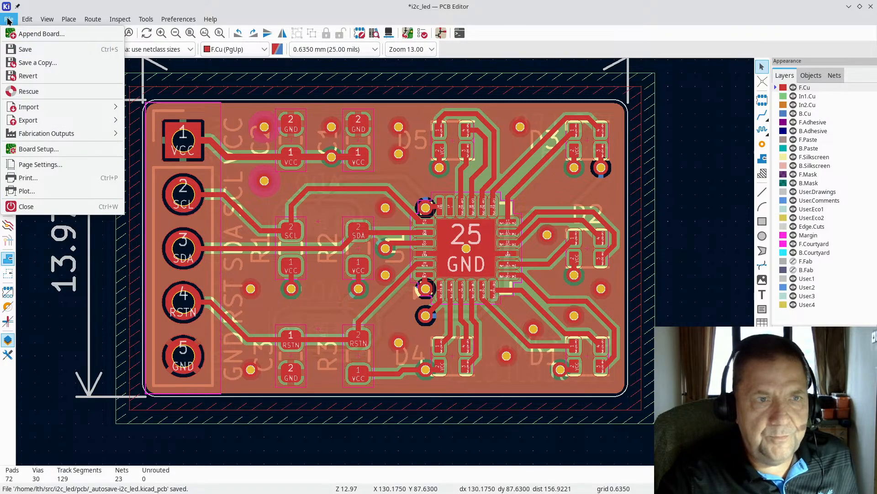
mouse_move(38, 133)
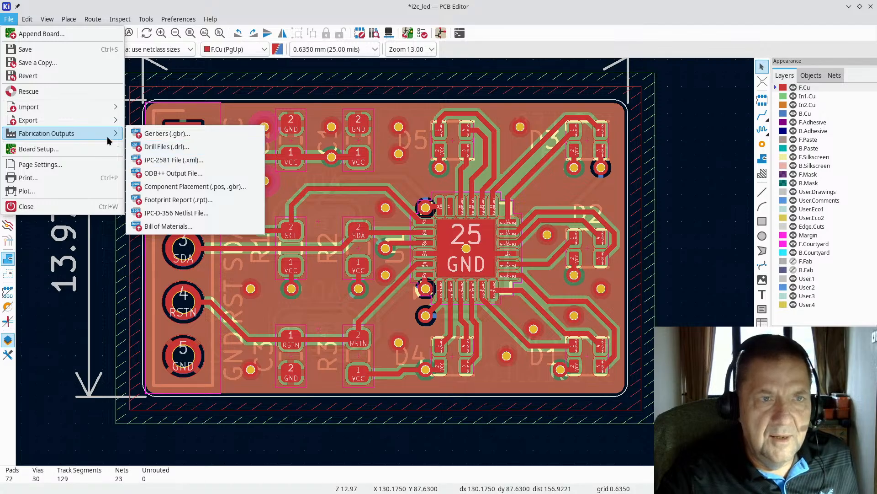
mouse_move(90, 135)
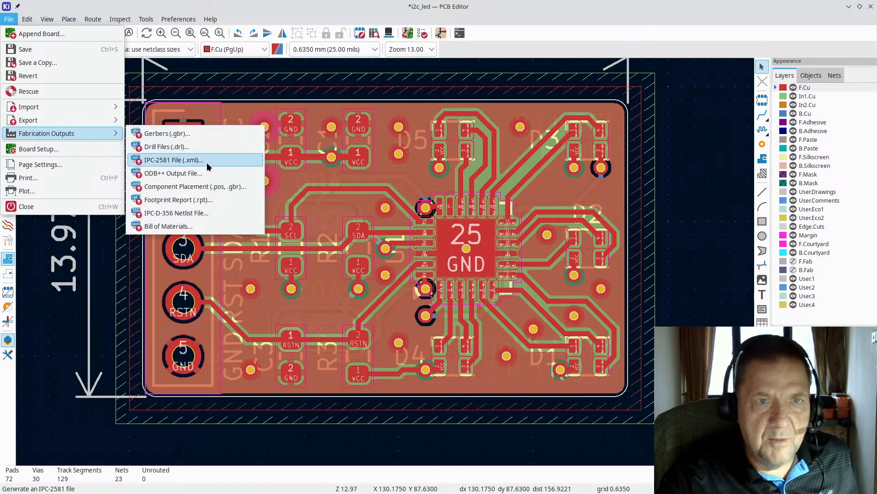
left_click(201, 187)
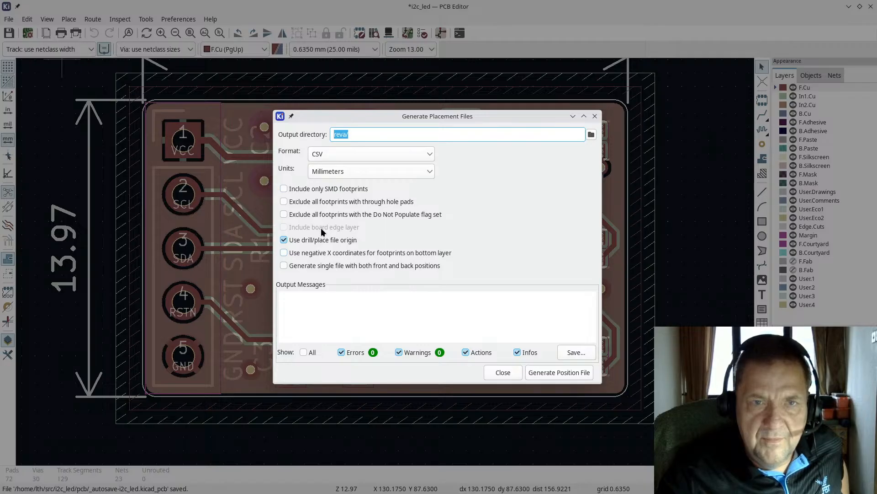
left_click(559, 377)
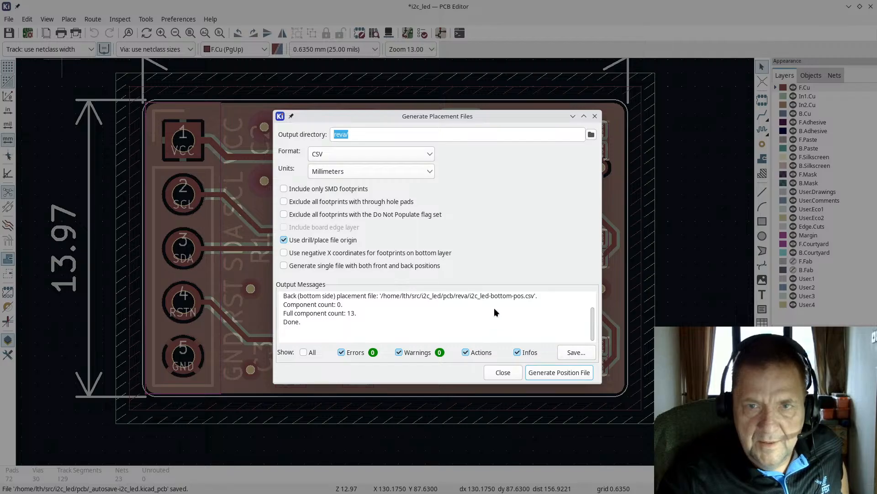
scroll(493, 317, "up", 1)
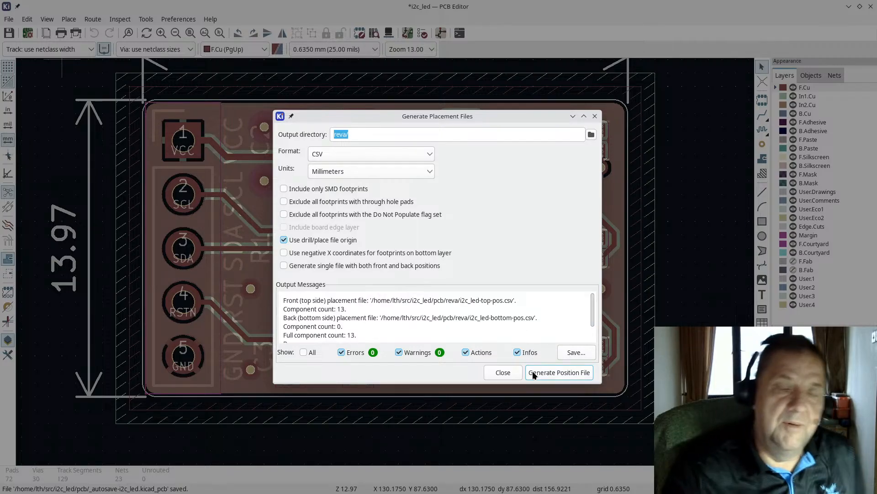
left_click(500, 373)
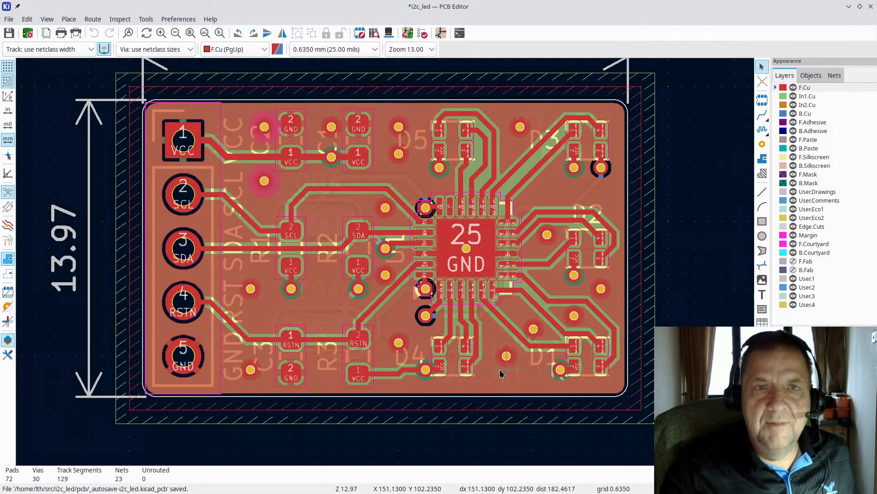
- Switch to the Konsole terminal, enter the project's pcb directory and list its files with ls -ls
left_click(848, 6)
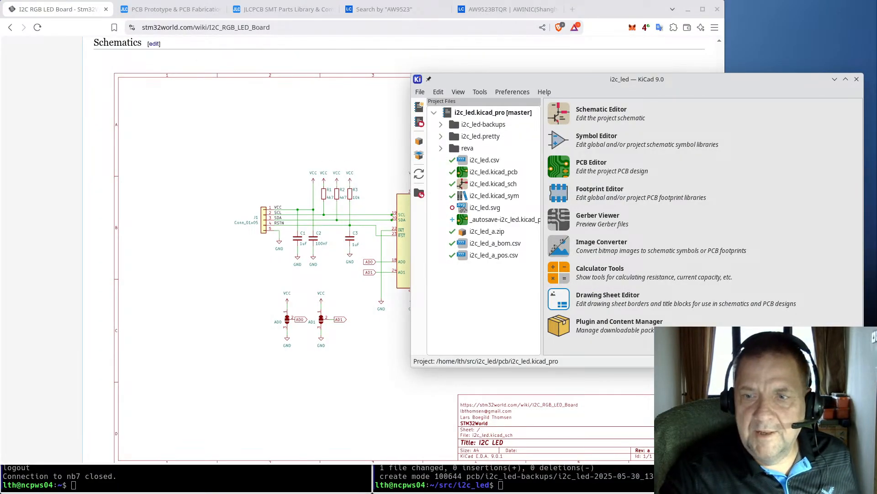
left_click(612, 483)
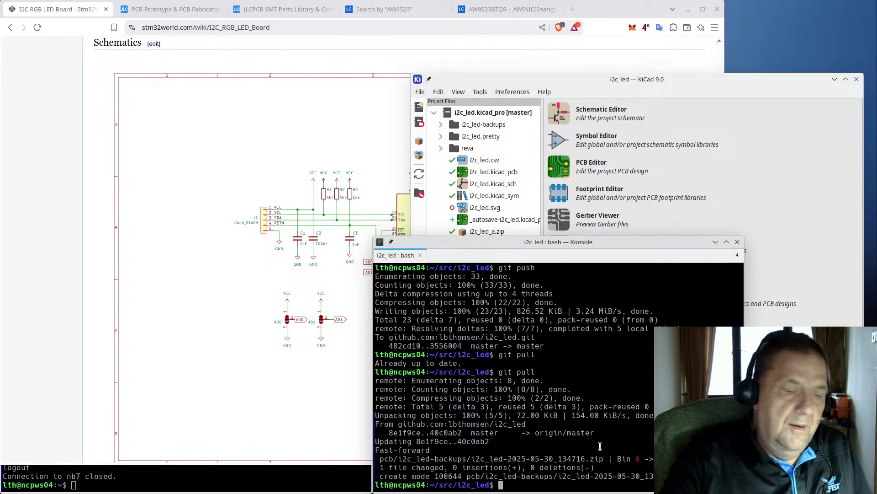
type("ls -")
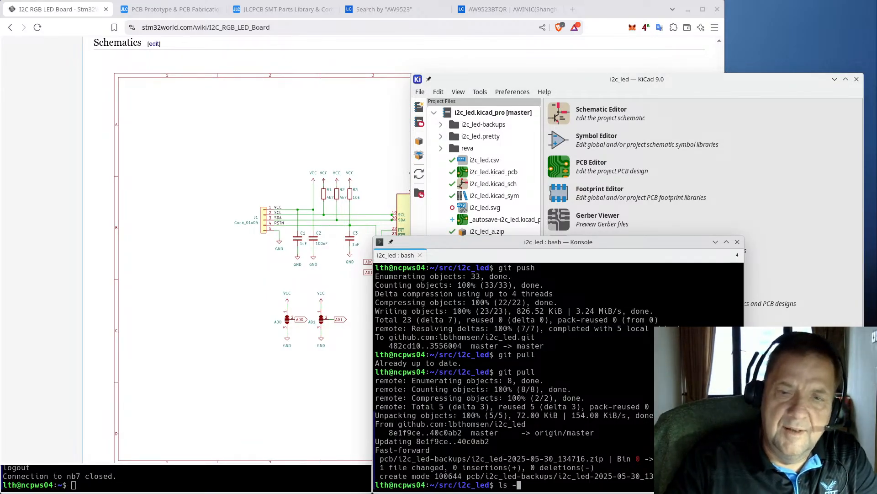
type("ls")
key("Return")
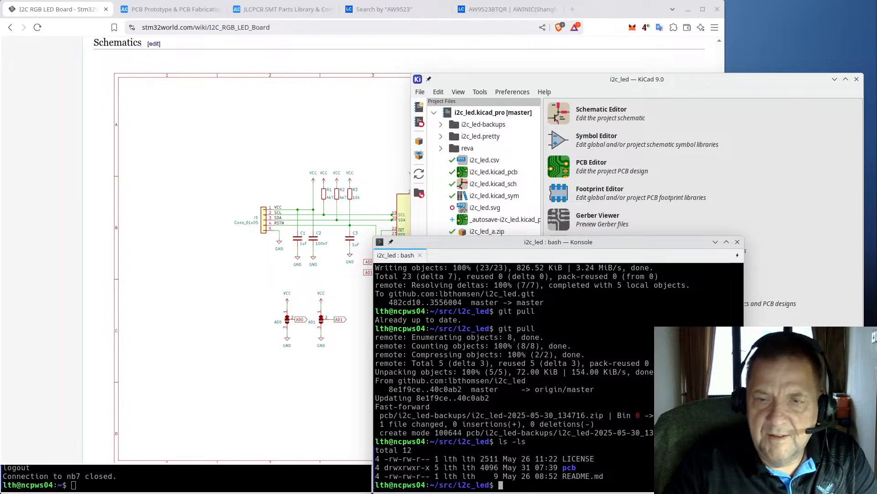
type("cd pcb")
key("Return")
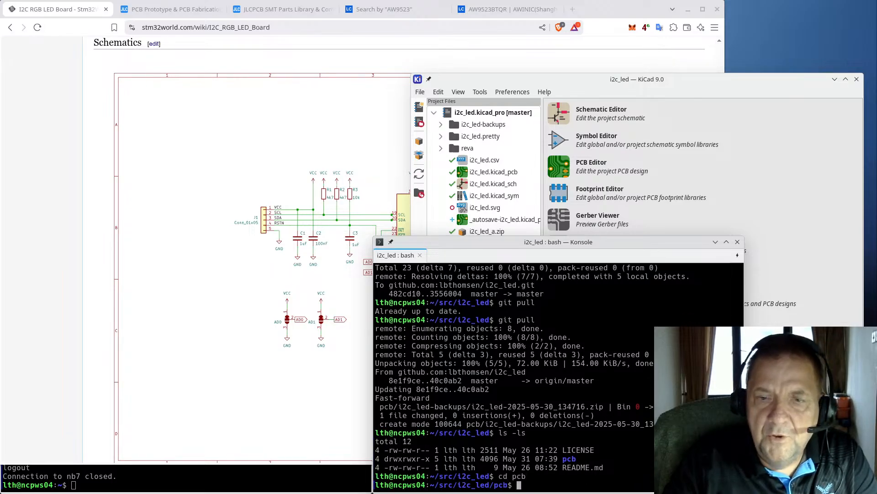
type("ls -ls")
key("Return")
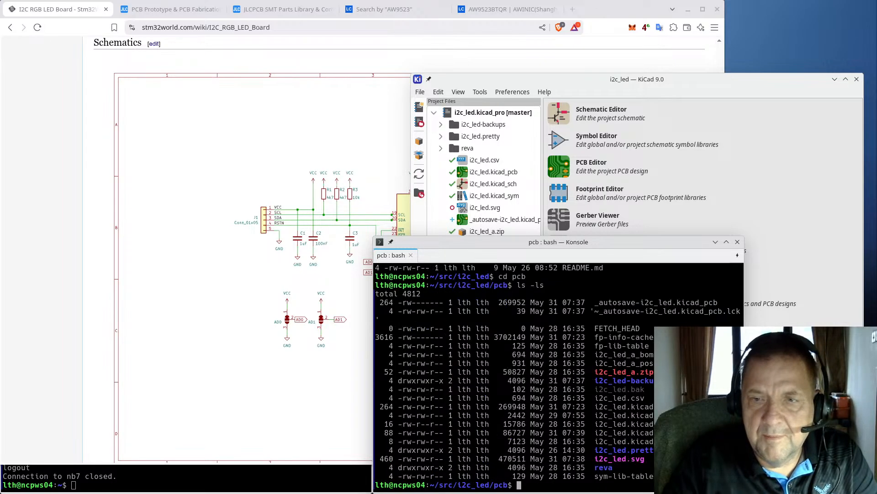
- Add all files from reva/ to the archive i2c_led_a.zip with zip, and list the directory with ls -l
type("zip ")
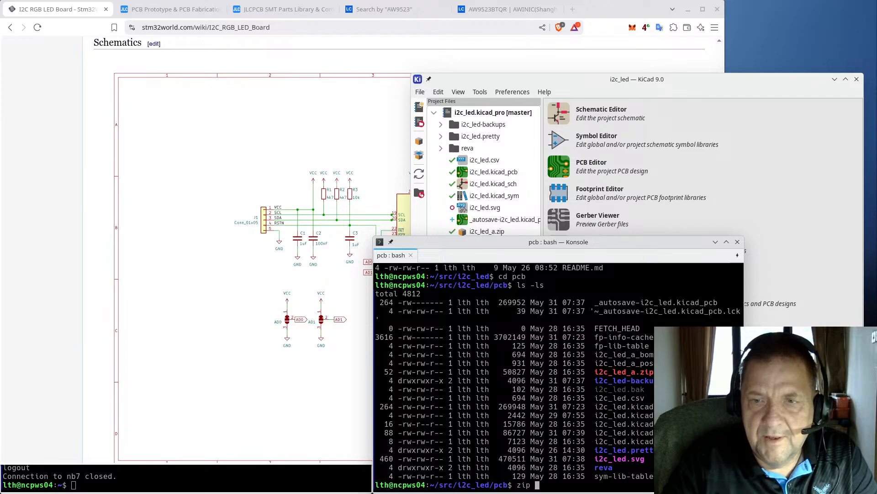
type("i2c_led")
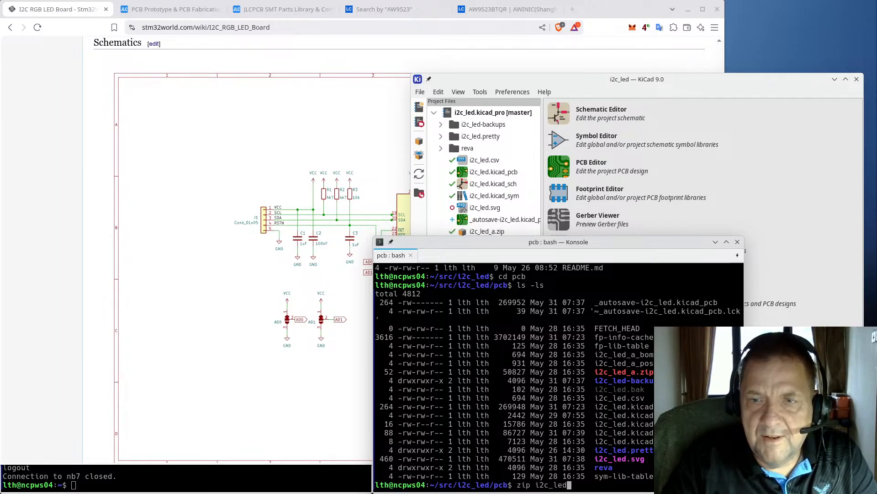
type("_a")
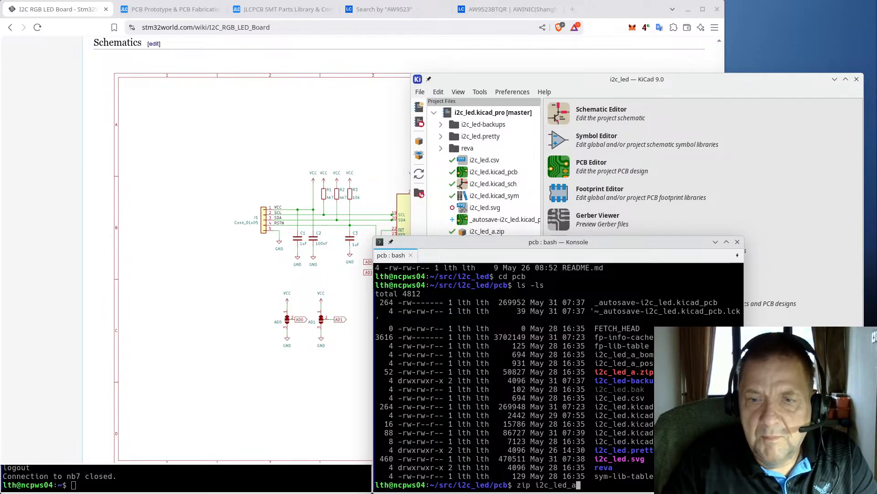
key("Tab")
key("Tab")
type(".zip ")
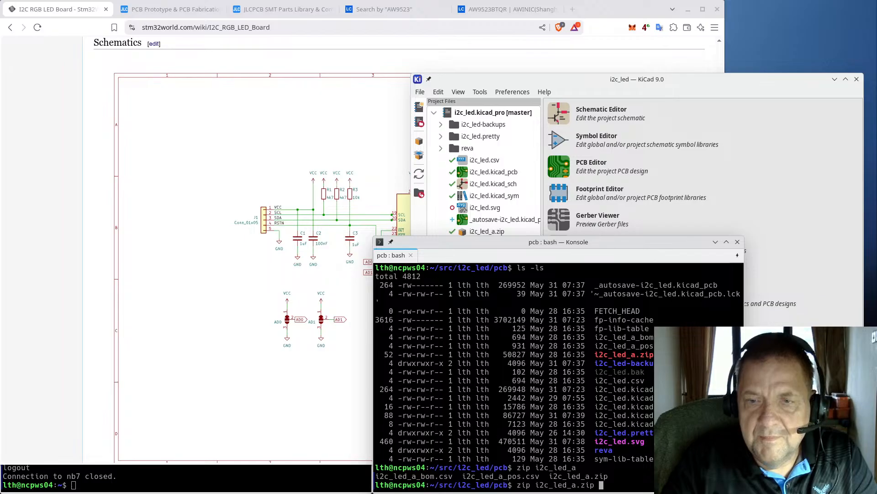
type("reva/")
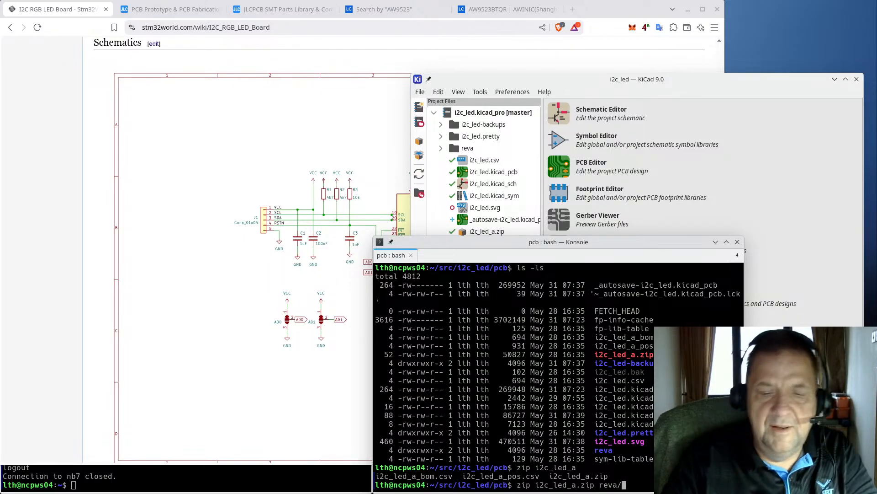
type("*")
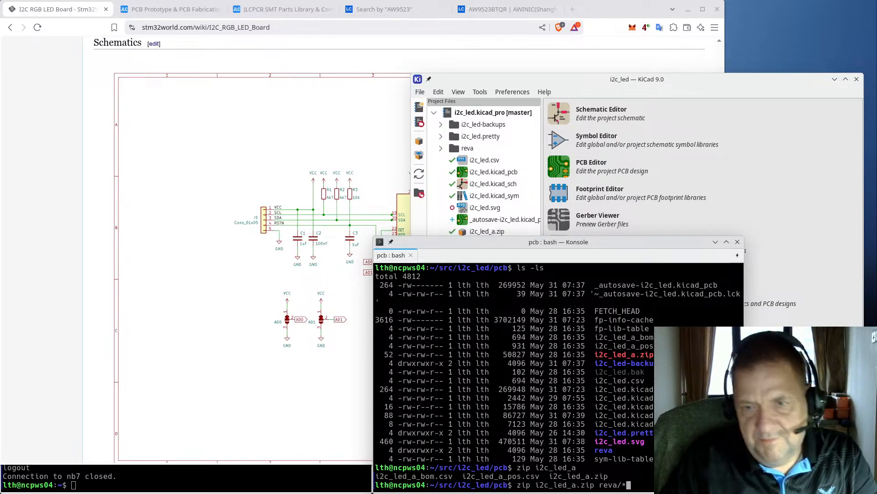
key("Return")
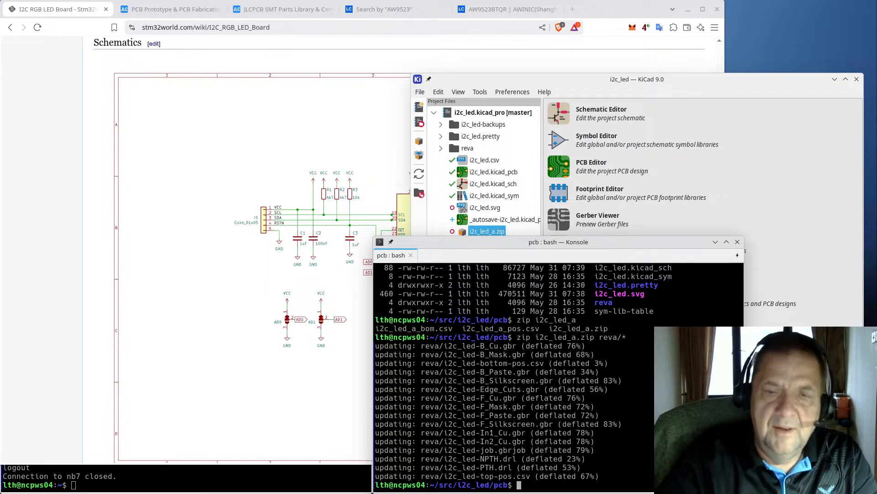
type("ls -l")
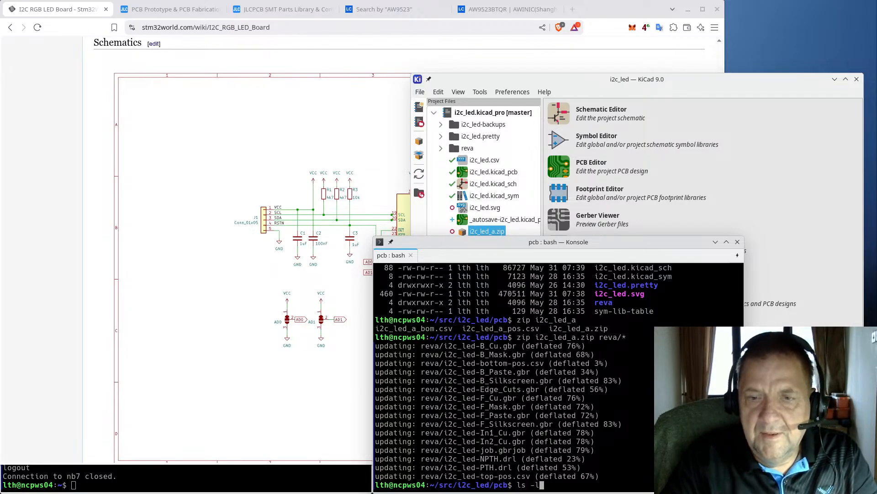
key("Return")
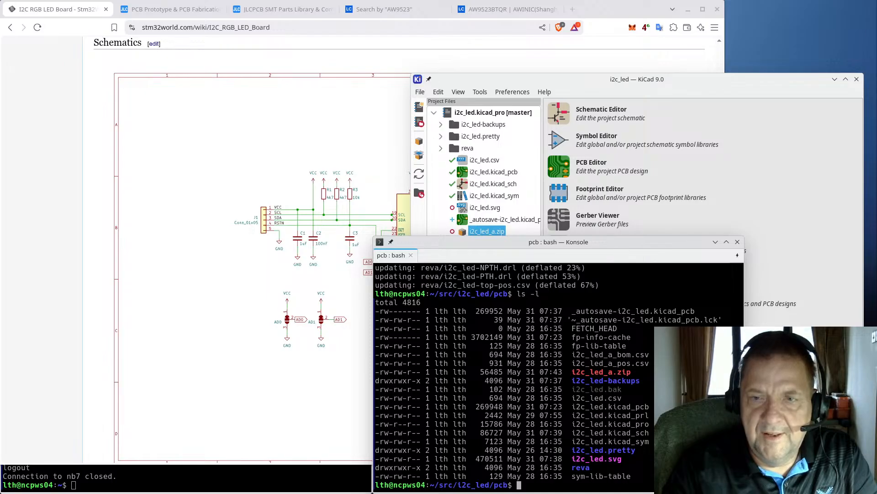
- Copy i2c_led.csv to i2c_led_a_bom.csv as the bill of materials for the order
type("cp")
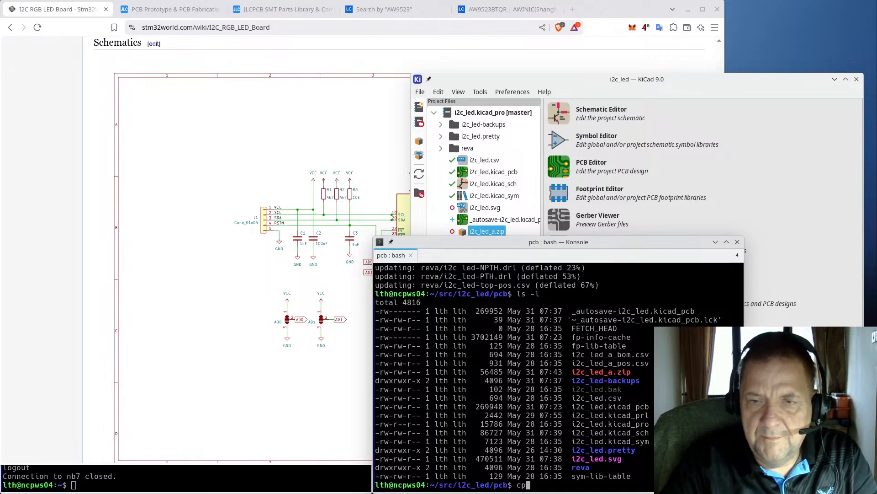
type(" i2c_led.csv ")
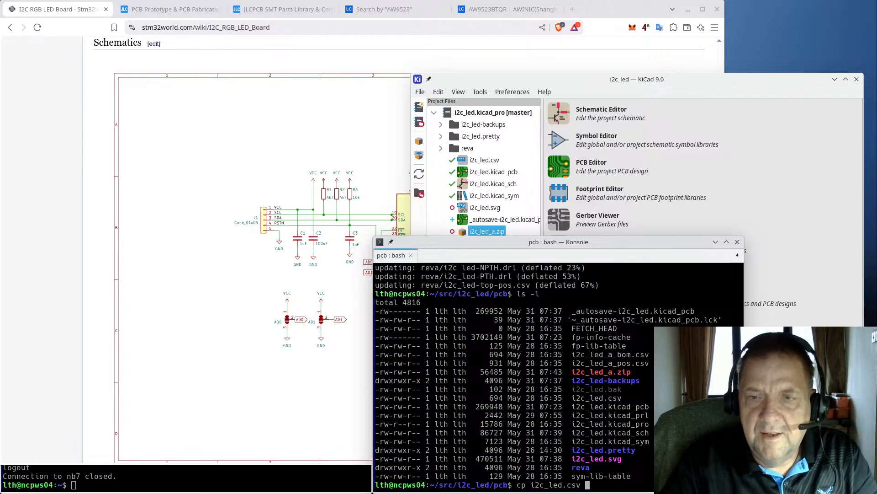
type("i2c_led")
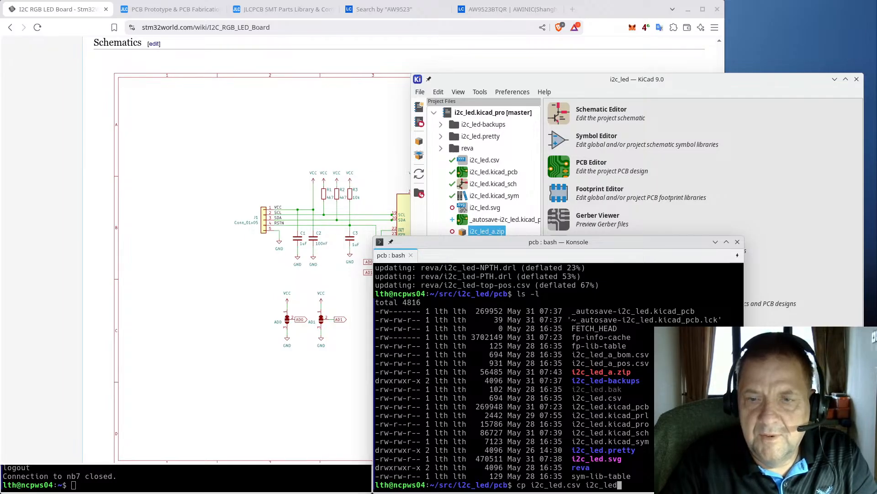
type("_bo")
key("Left")
key("Left")
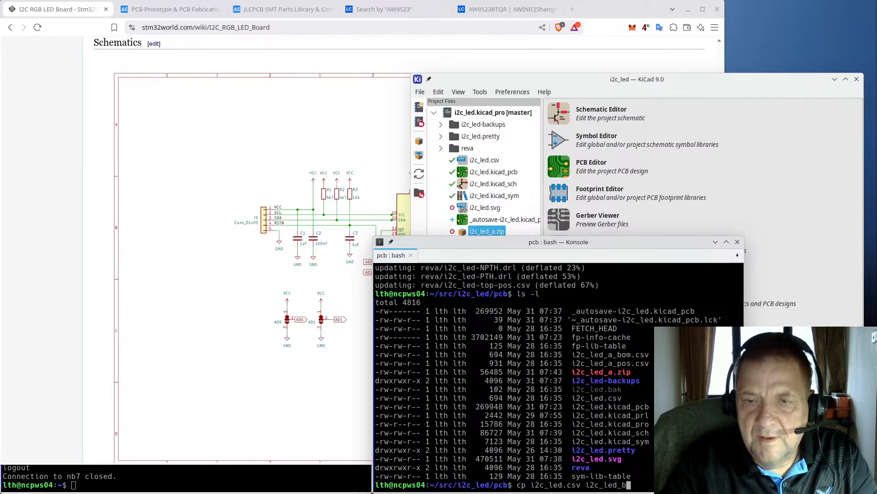
type("a_")
key("End")
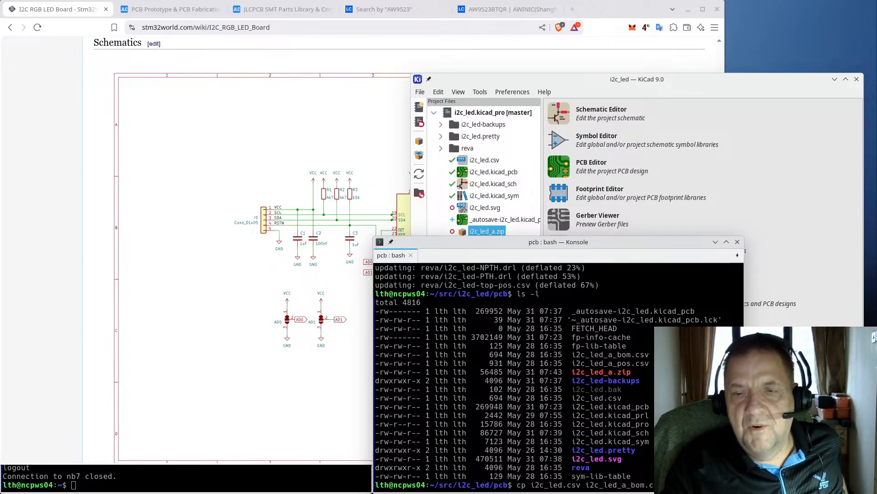
key("Return")
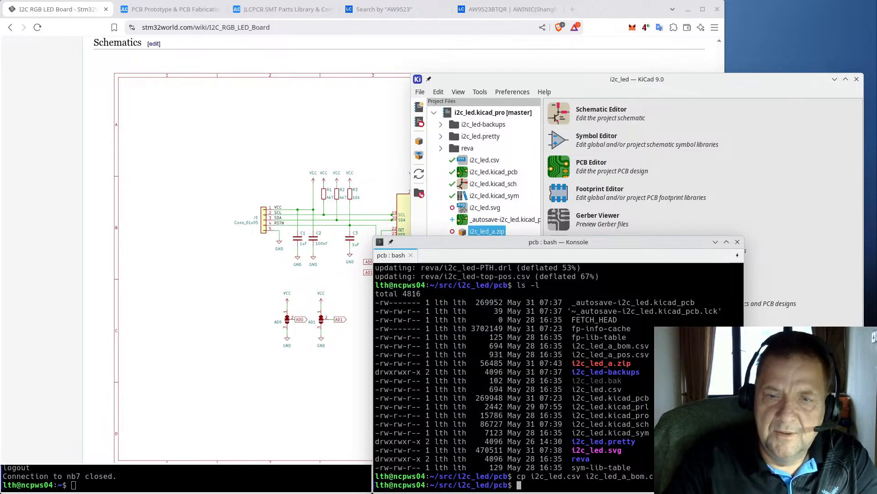
- Copy reva/i2c_led-top-pos.csv into the pcb directory as i2c_led_a_pos.csv
type("cp rev")
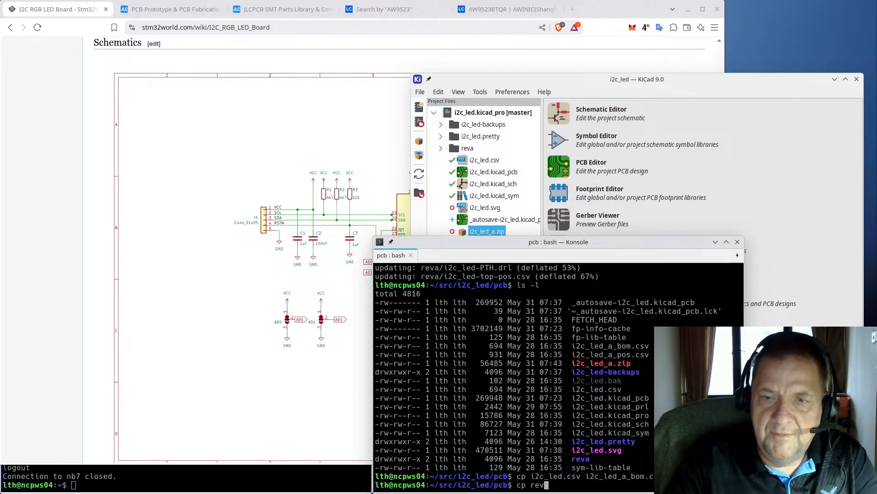
key("Tab")
type("i")
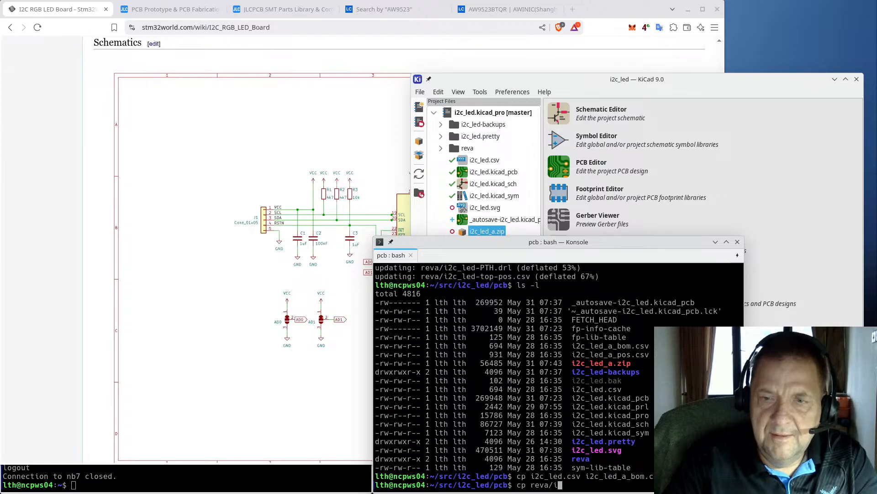
key("Tab")
type("top")
key("Tab")
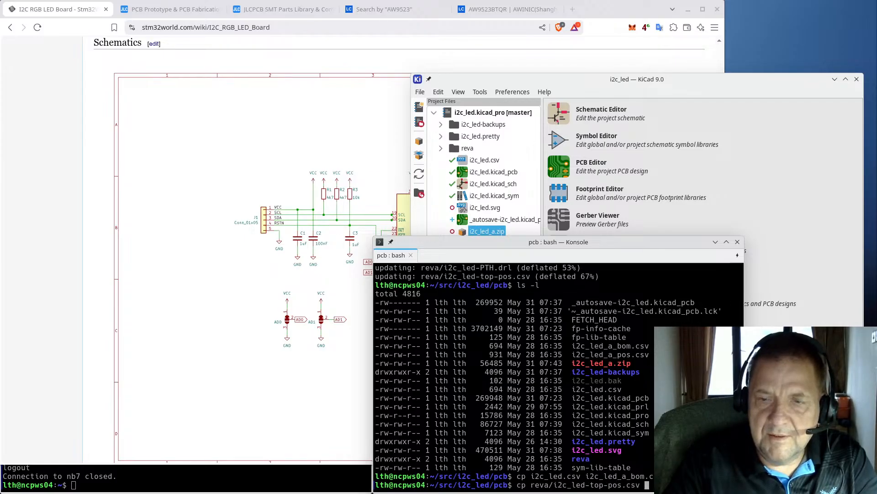
type("./")
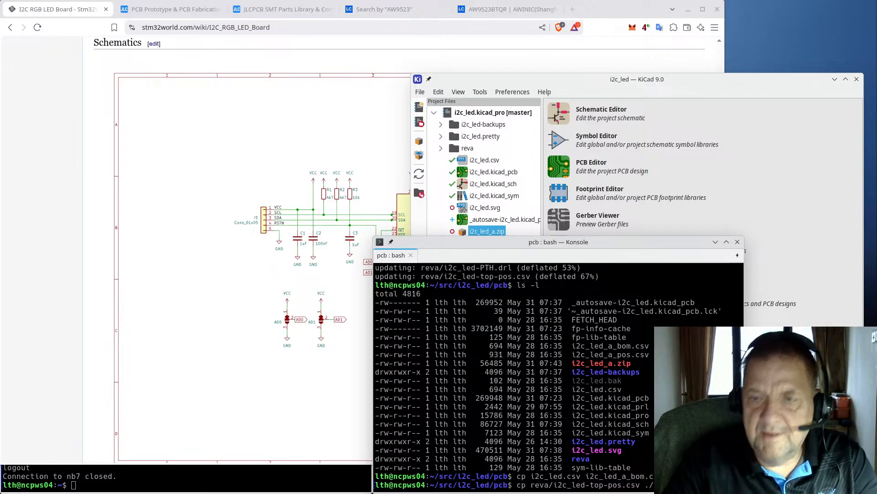
key("Return")
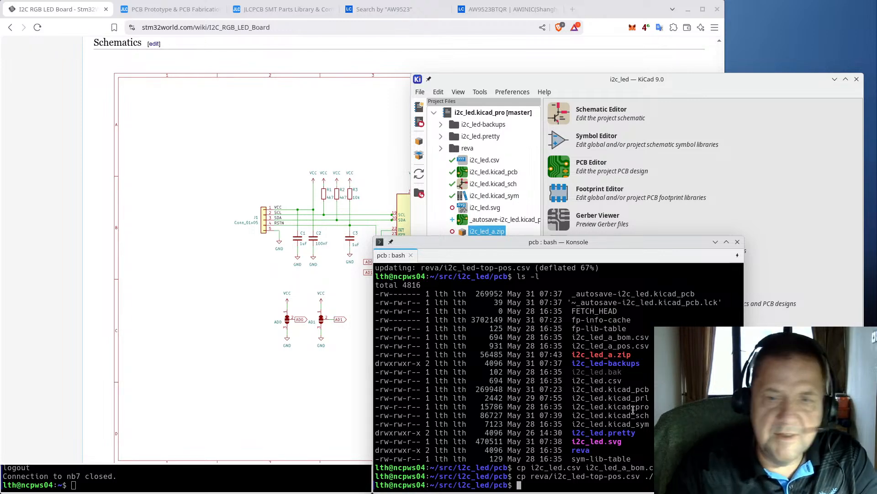
- In the other Konsole terminal, enter src/i2c_led/pcb and list its files with ls
left_click(270, 472)
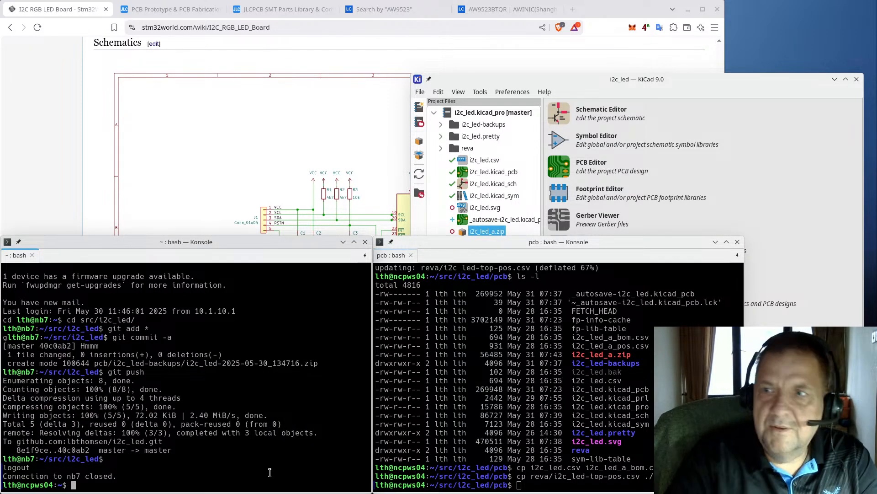
type("cd sr")
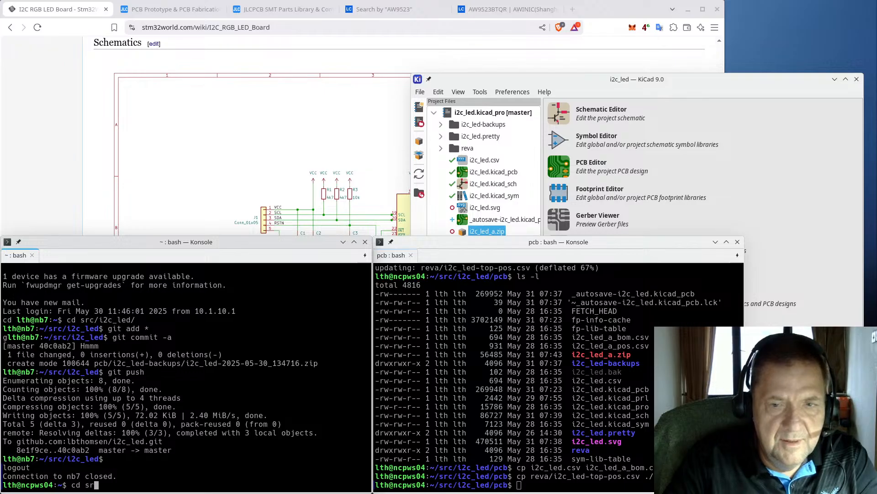
type("c/i2c_led/")
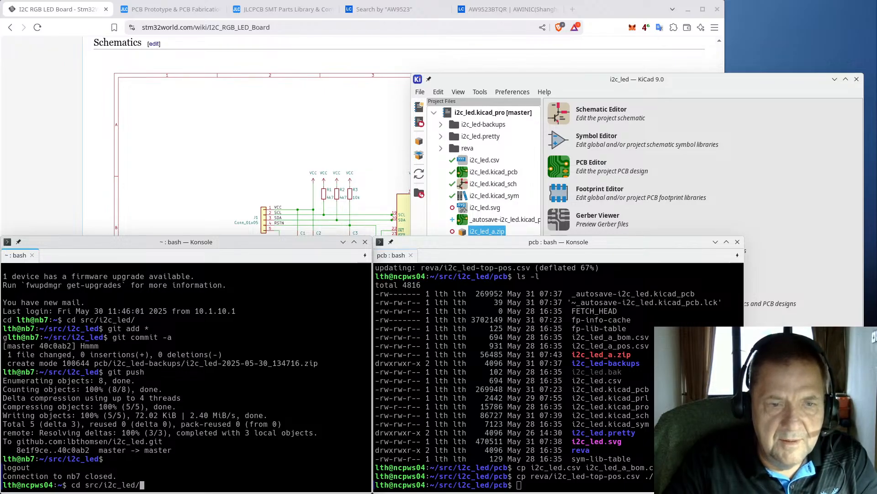
key("Return")
type("cd pcb/")
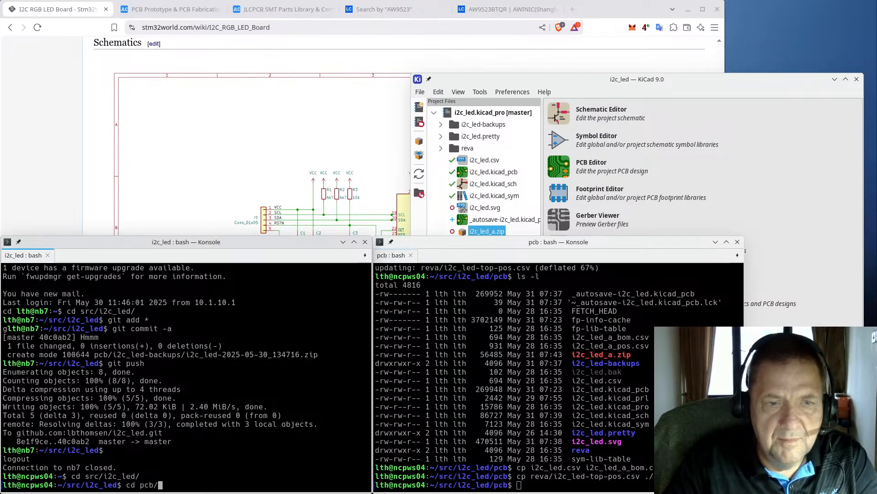
key("Return")
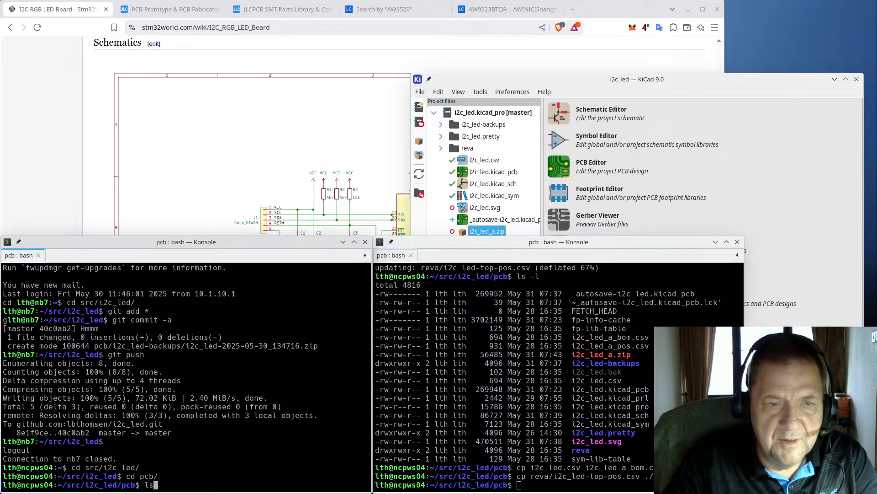
type("ls")
key("Return")
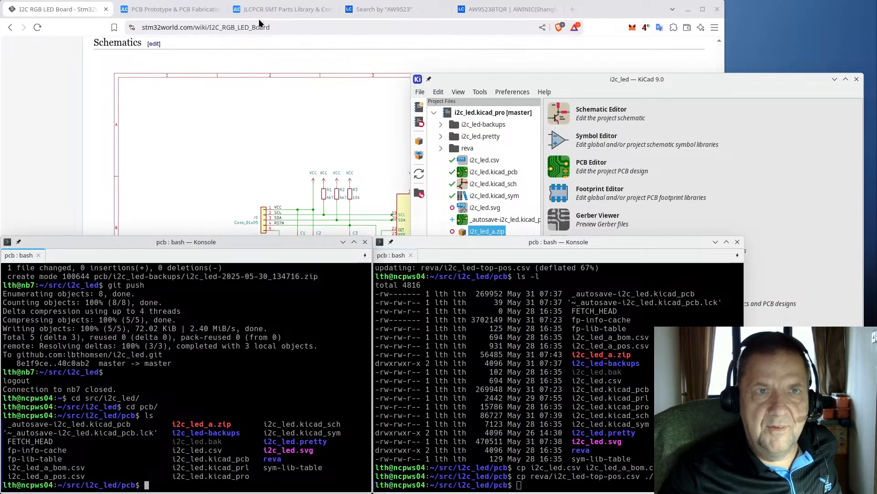
- Switch to the browser, close the JLCPCB parts library and both AW9523 part pages, and show the JLCPCB home page
left_click(332, 9)
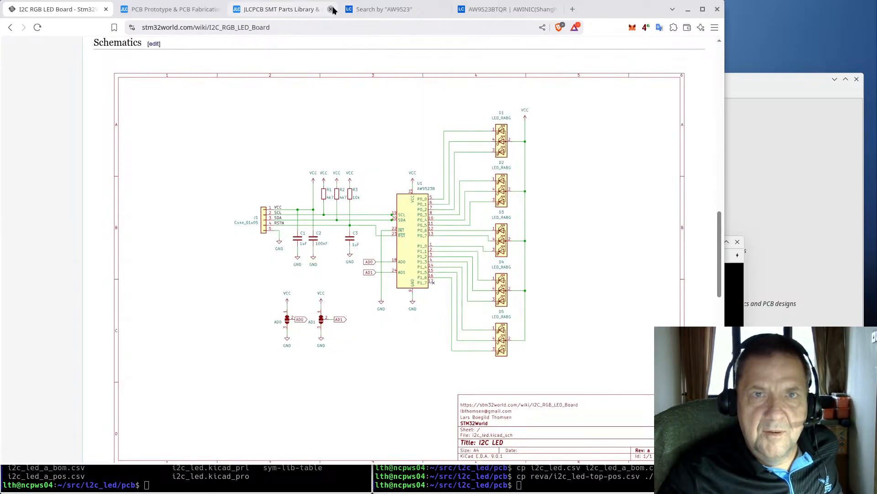
left_click(332, 9)
left_click(332, 9)
left_click(331, 9)
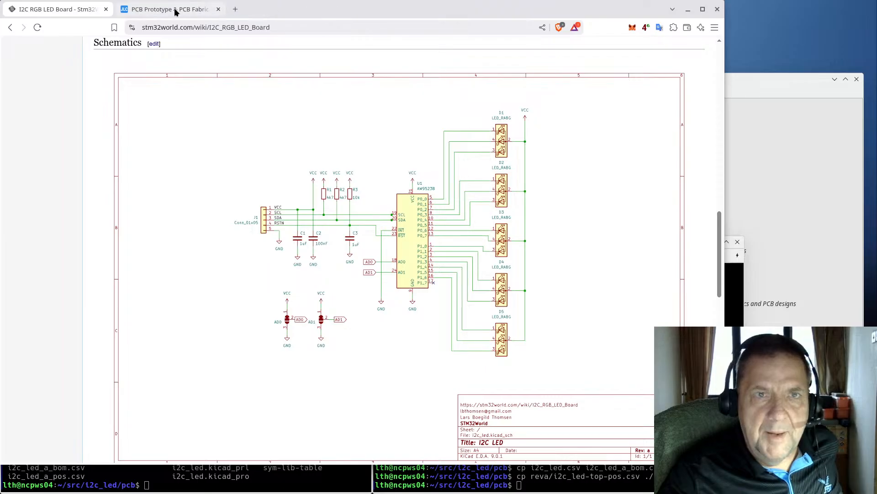
left_click(176, 9)
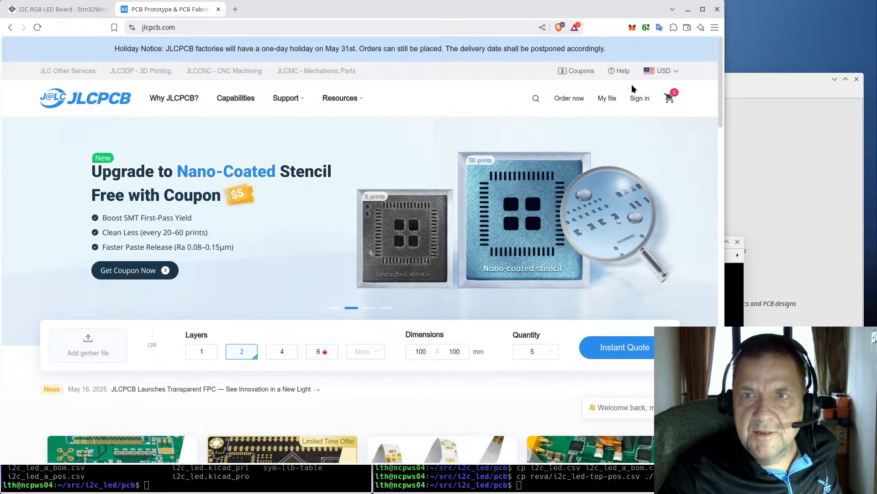
- Sign in to JLCPCB through Google with the Gmail account
mouse_move(638, 101)
left_click(637, 124)
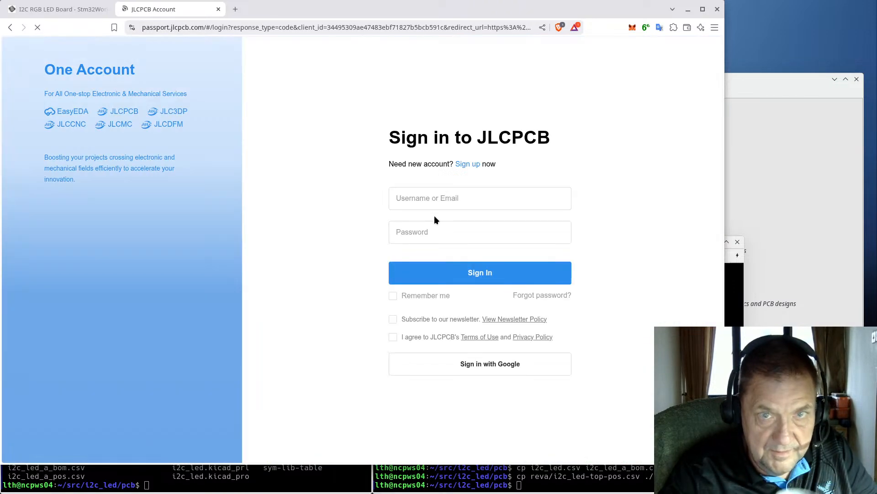
left_click(492, 383)
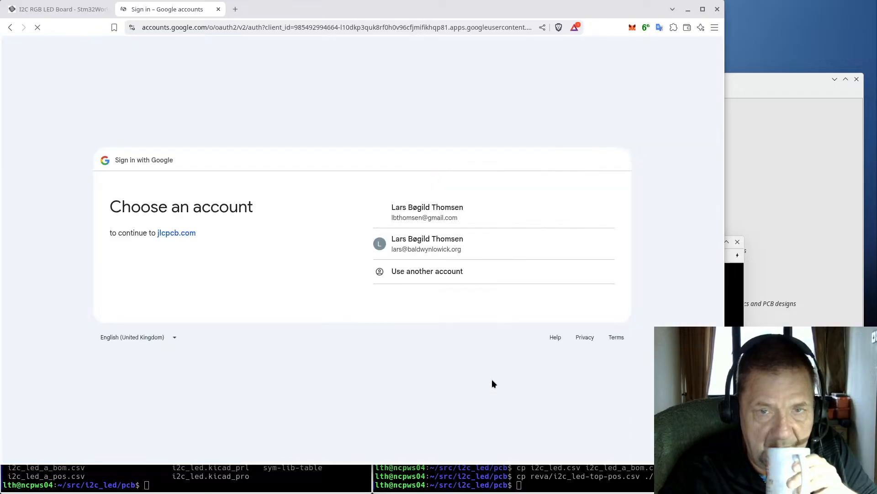
left_click(485, 211)
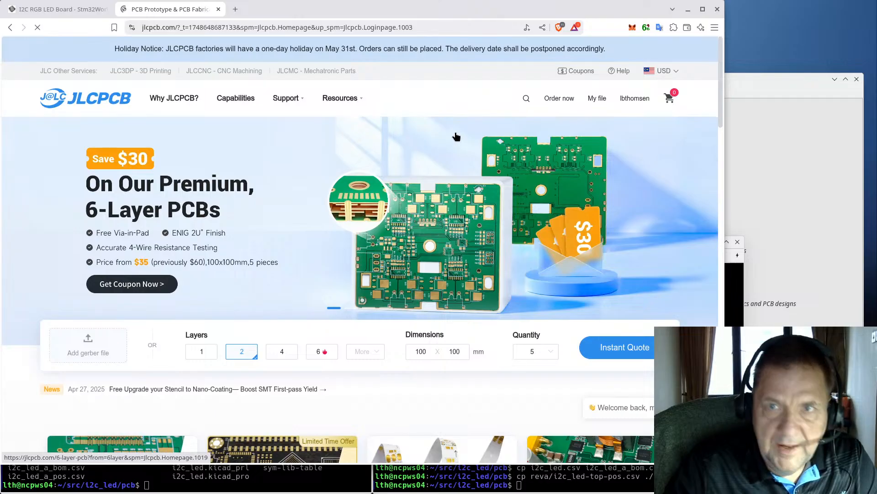
- Start a new PCB order and upload the Gerber archive i2c_led_a.zip from the src/i2c_led/pcb directory
left_click(556, 97)
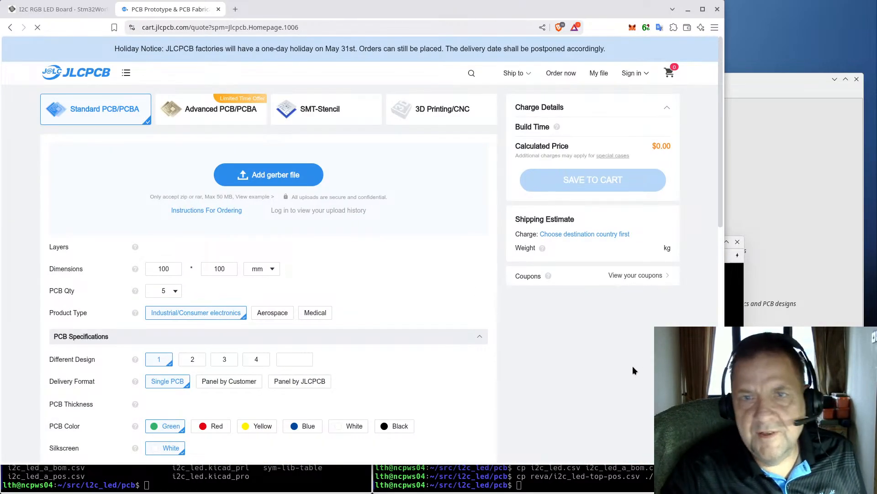
left_click(270, 178)
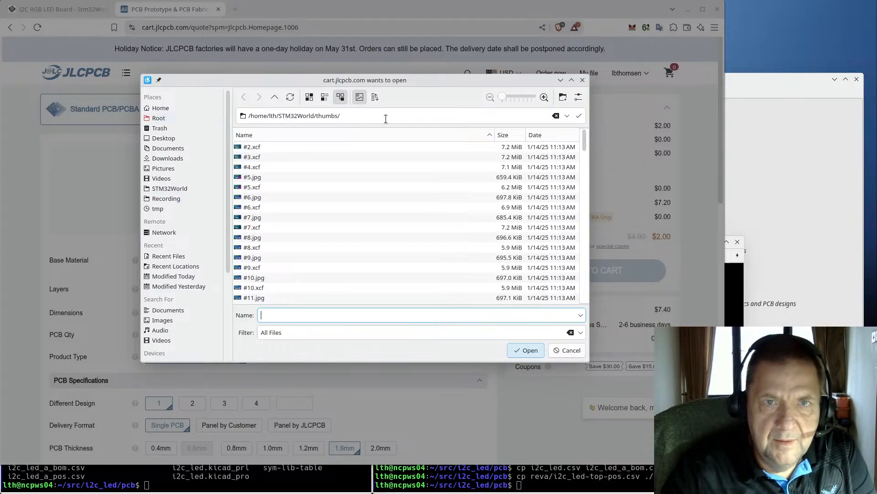
left_click_drag(356, 116, 276, 115)
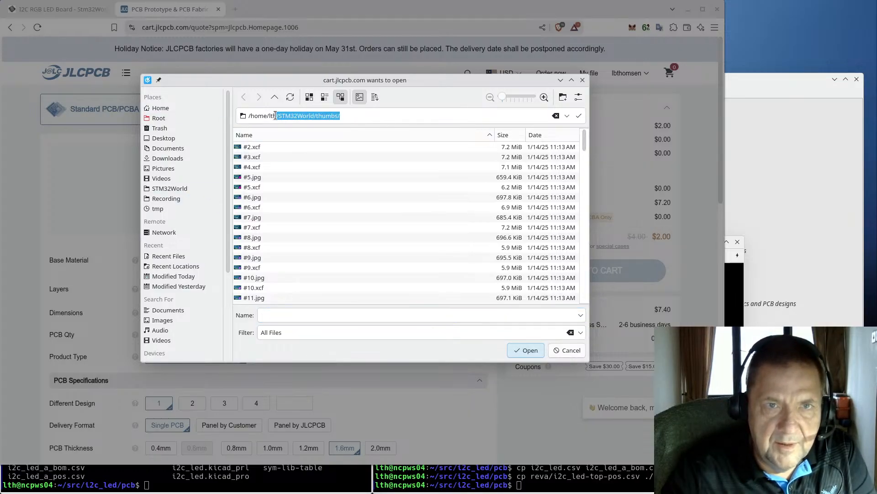
key("BackSpace")
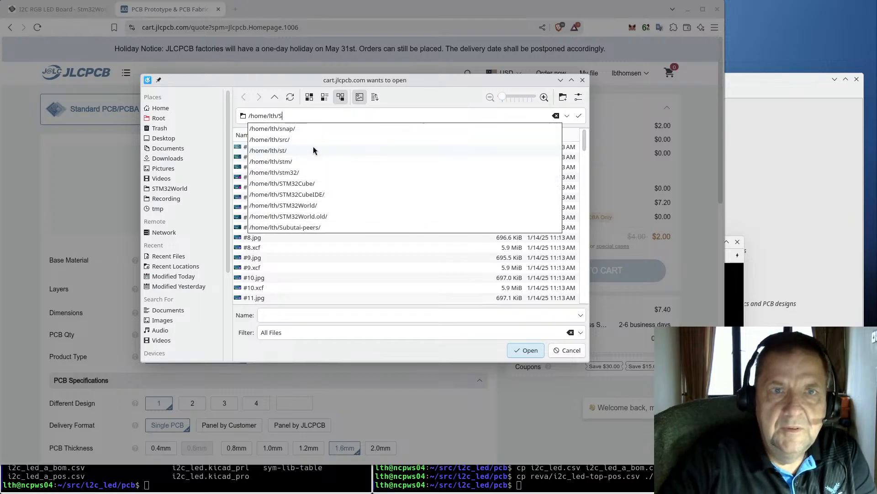
type("src/i2c_led/")
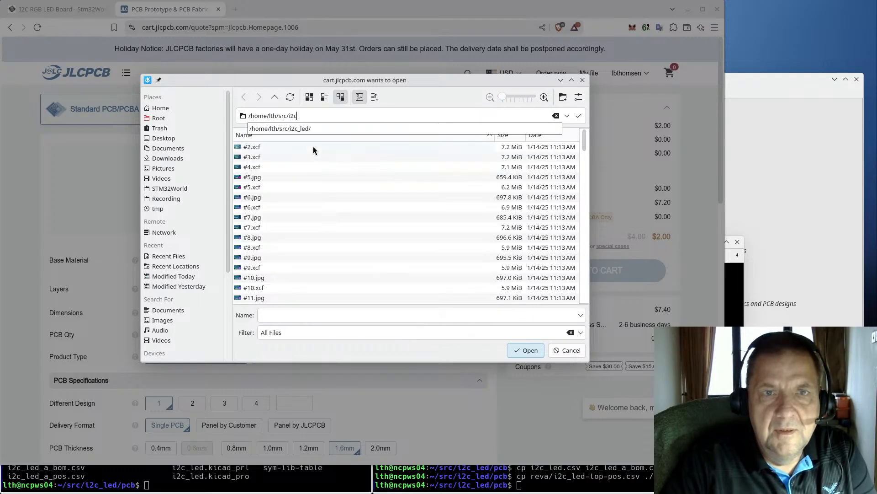
key("Down")
type("pcb/")
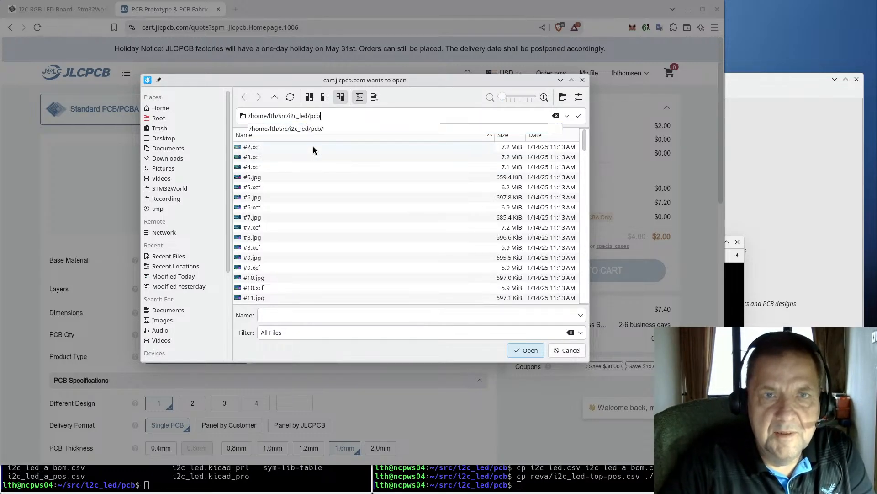
key("Return")
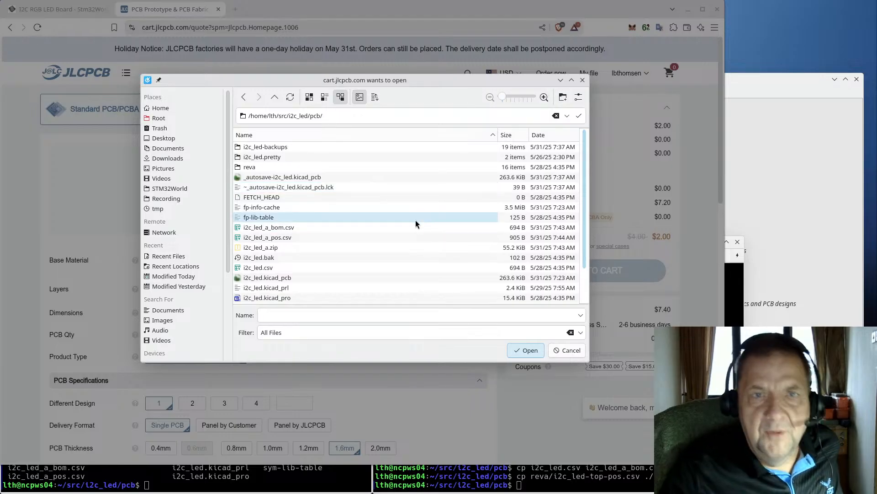
left_click(275, 250)
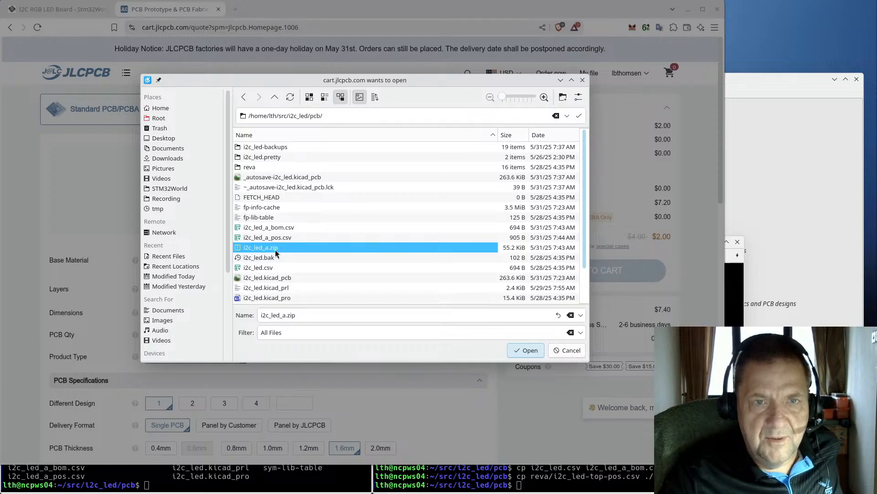
left_click(527, 350)
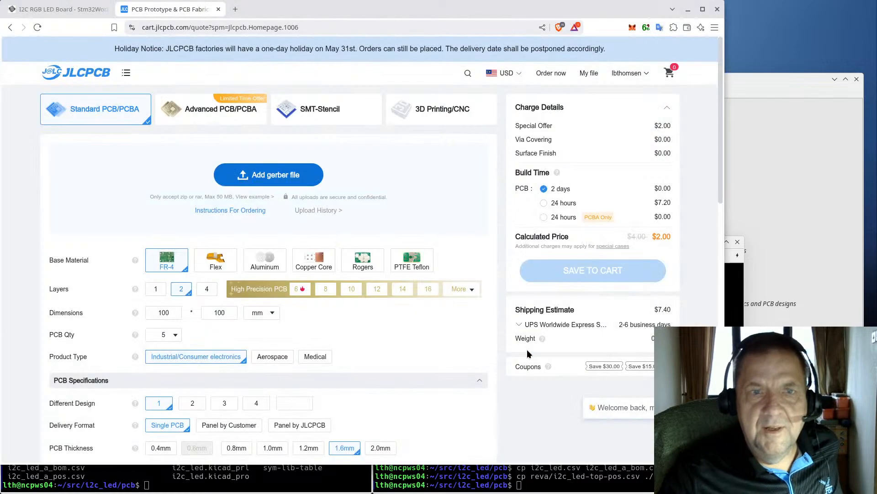
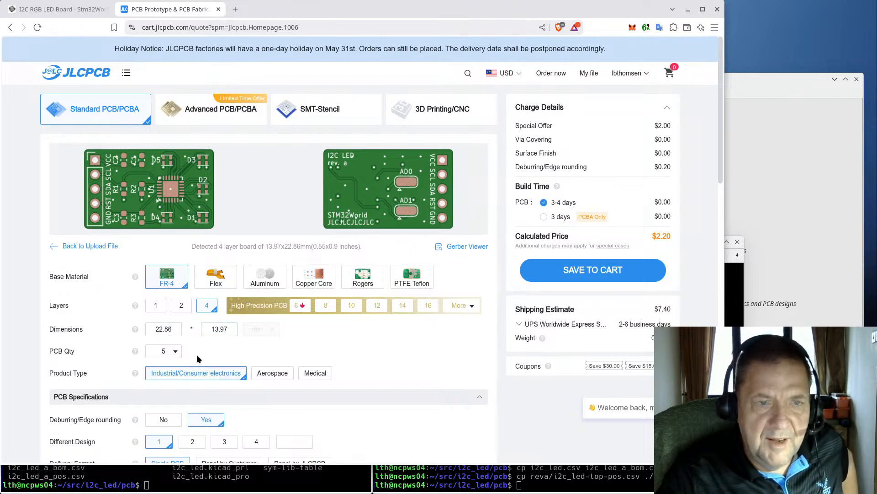
- Compare the calculated price for 5, 10, 15 and 20 boards, and set the PCB quantity to 20
left_click(172, 355)
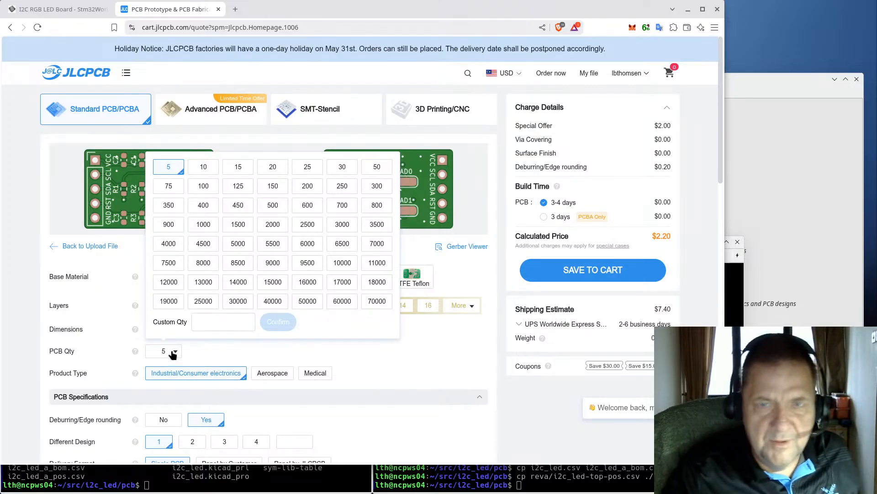
left_click(269, 167)
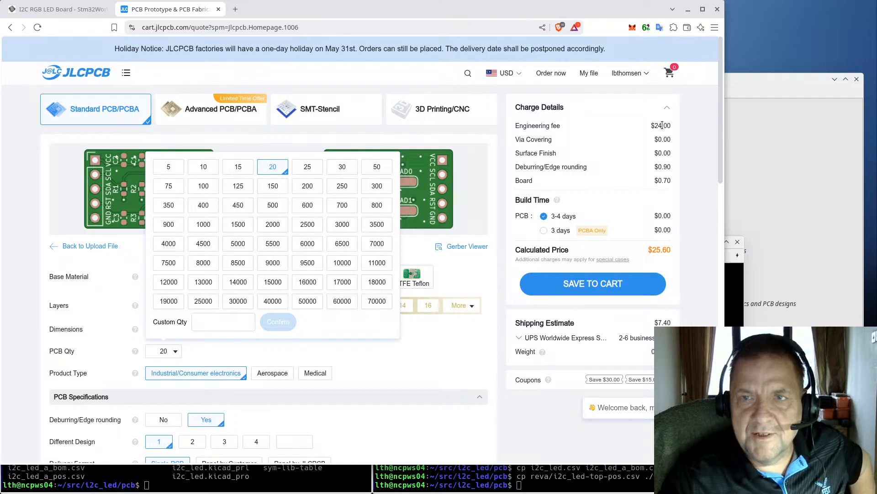
left_click(202, 167)
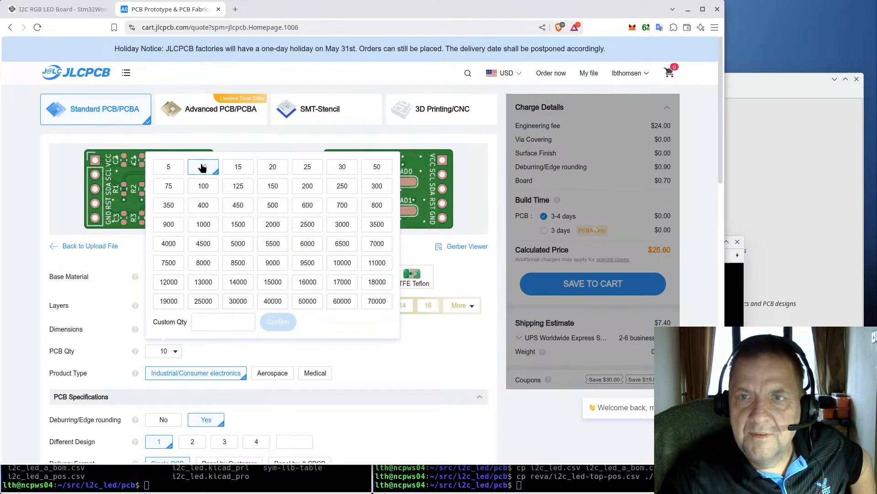
left_click(166, 168)
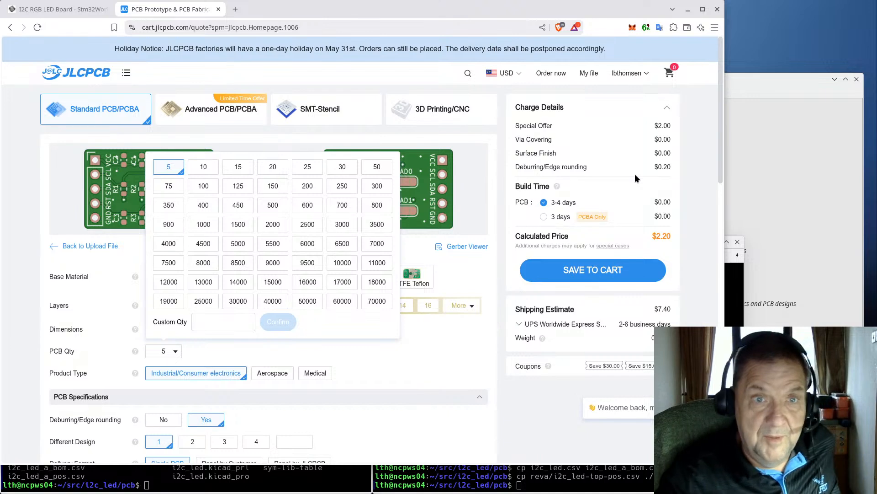
left_click(273, 169)
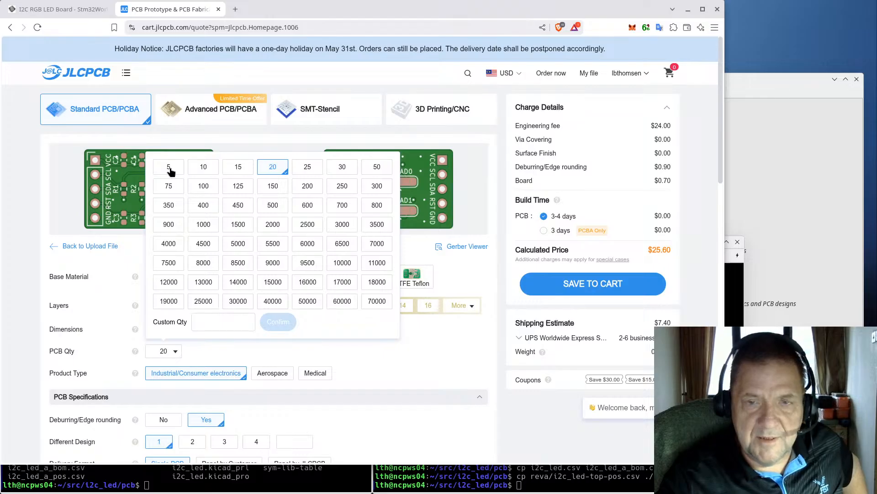
left_click(237, 168)
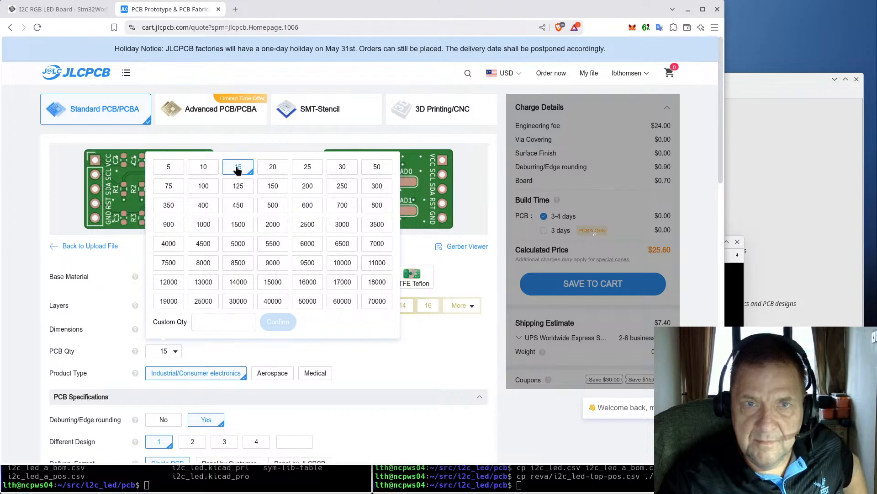
left_click(204, 169)
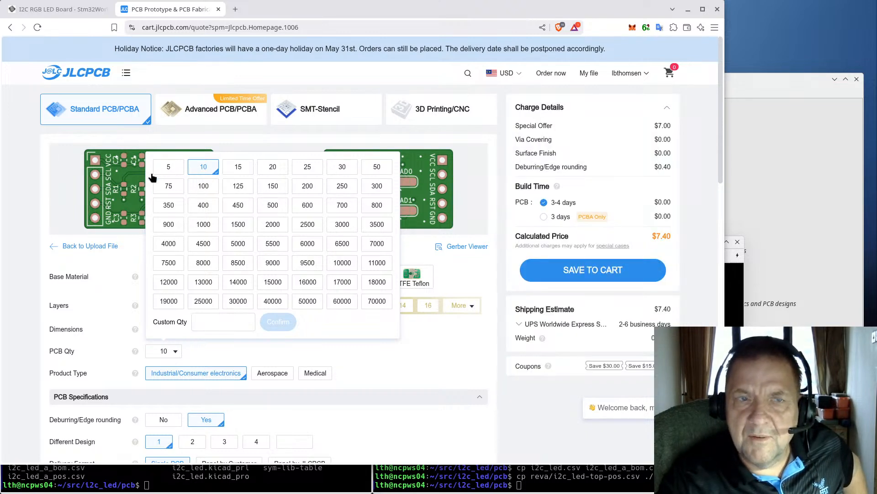
left_click(273, 171)
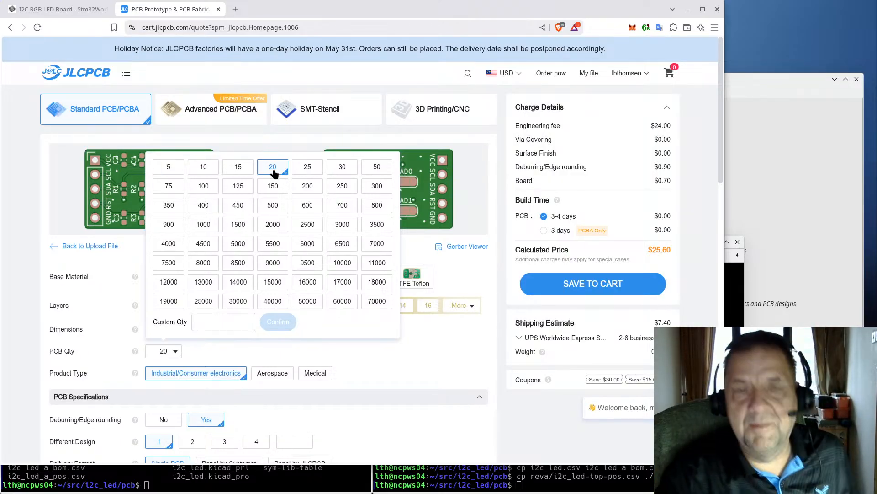
left_click(692, 254)
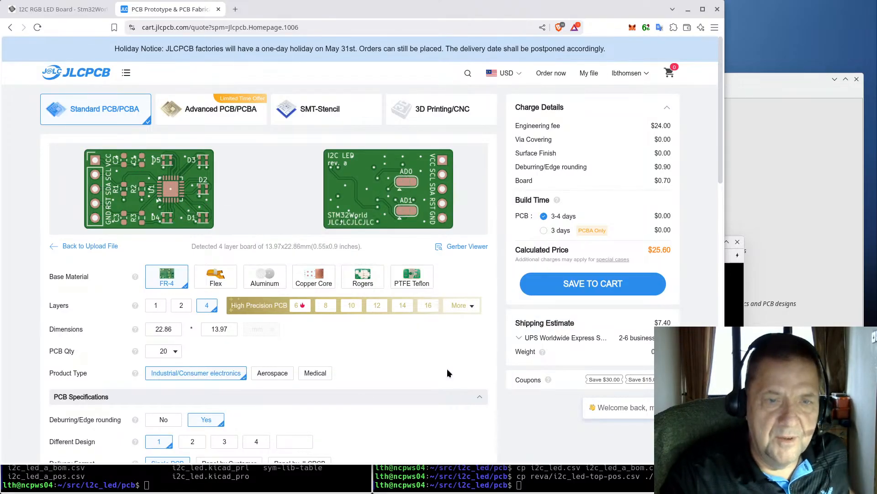
- Set the mark on the PCB to Order Number (Specify Position)
scroll(446, 361, "down", 3)
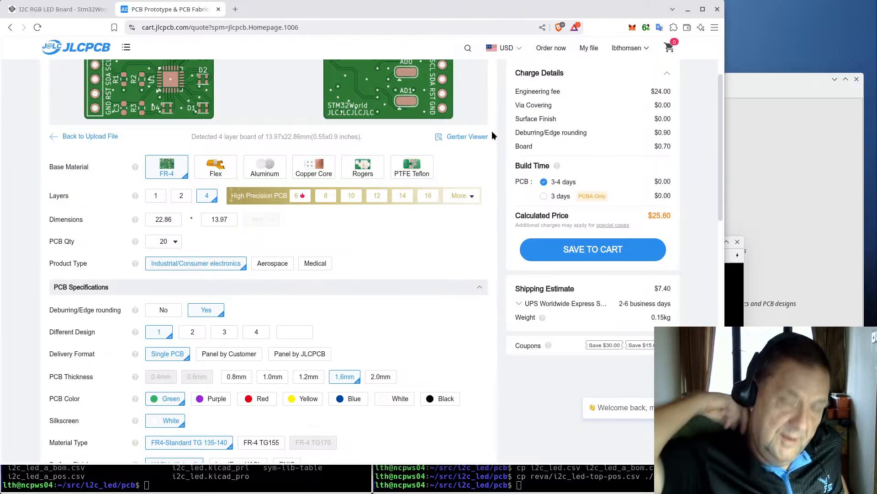
scroll(453, 201, "down", 5)
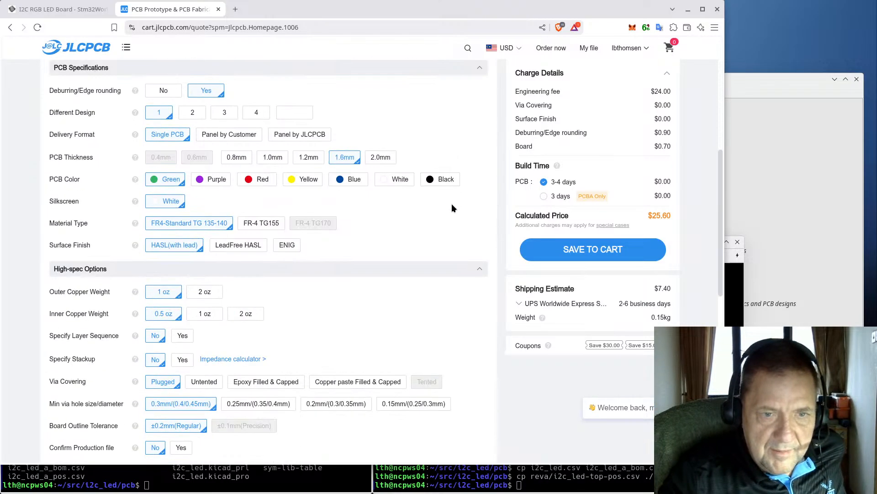
scroll(462, 215, "down", 5)
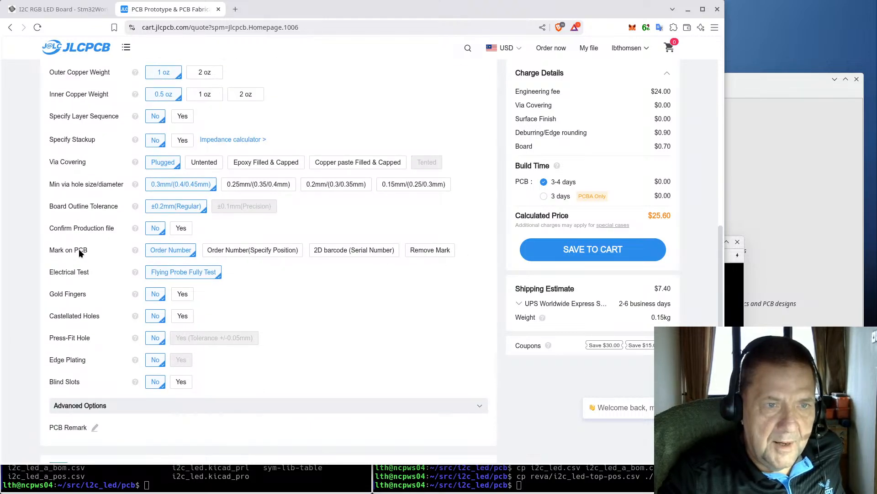
left_click(271, 253)
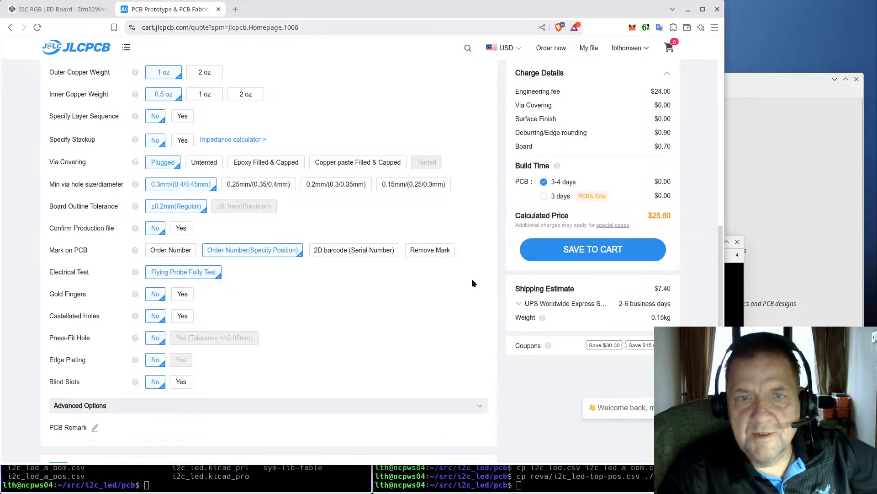
- Set the PCB thickness to 1.2mm in the PCB specifications
scroll(488, 275, "up", 7)
scroll(488, 274, "up", 5)
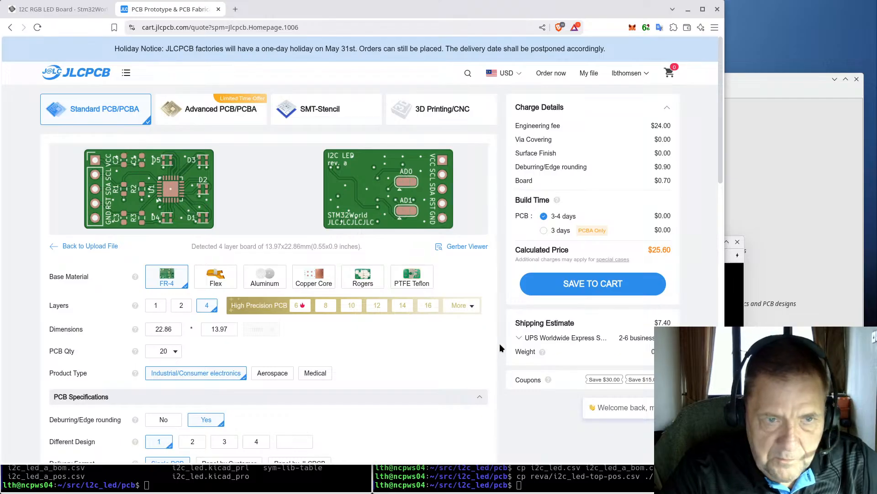
scroll(500, 348, "down", 3)
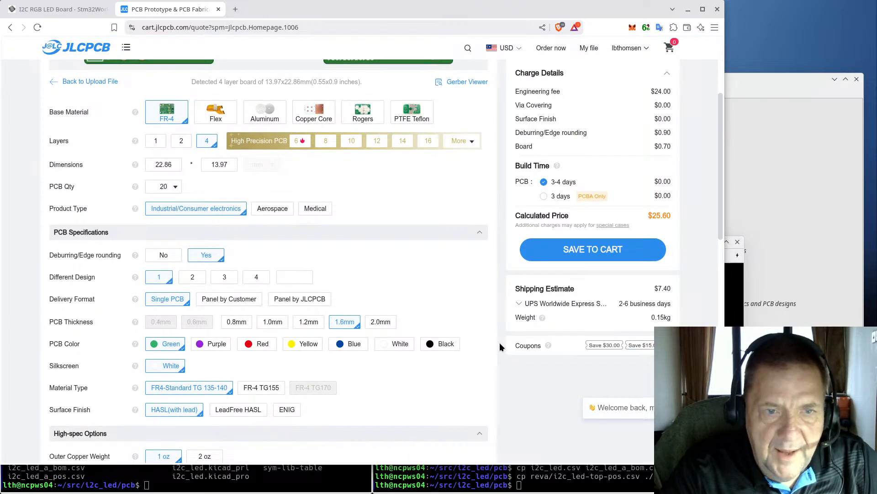
scroll(500, 347, "down", 2)
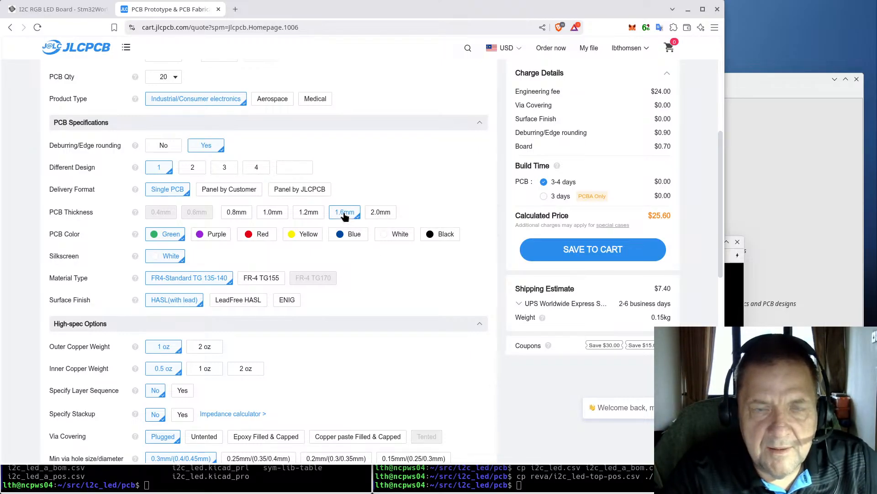
left_click(306, 213)
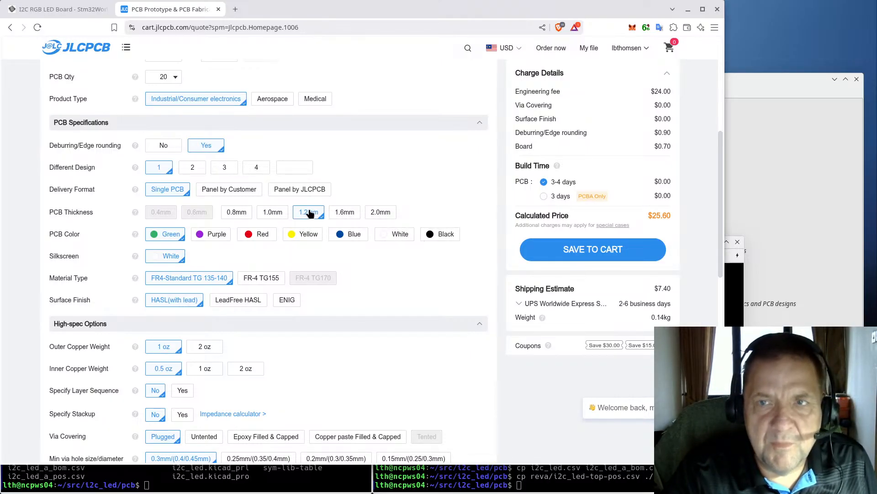
- Try a PCB thickness of 0.8mm and check its effect on the charge details
scroll(411, 313, "up", 2)
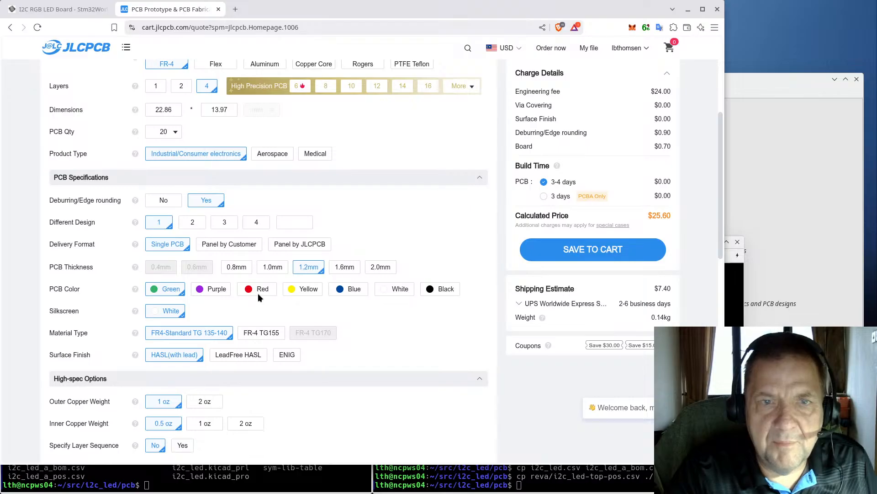
left_click(234, 268)
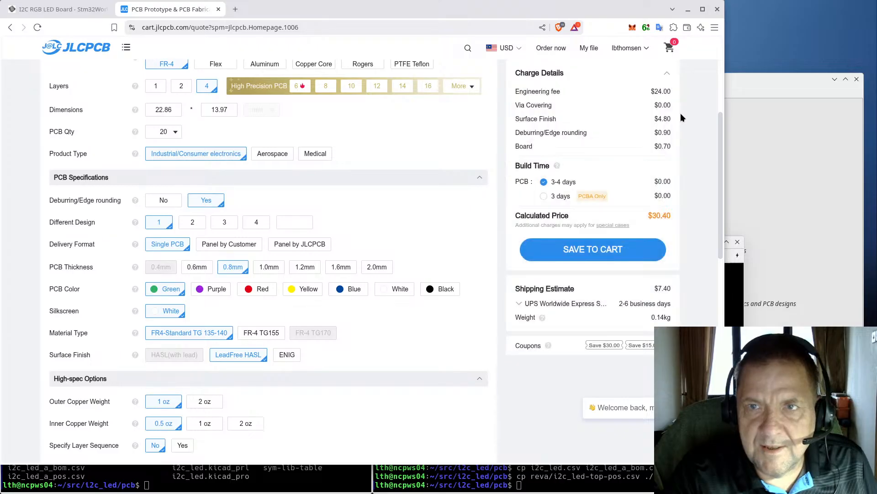
scroll(688, 161, "up", 3)
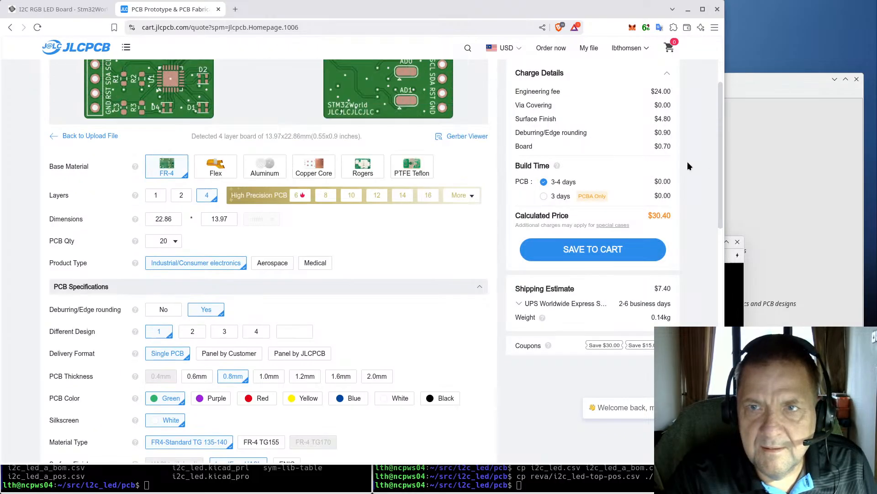
scroll(688, 164, "down", 1)
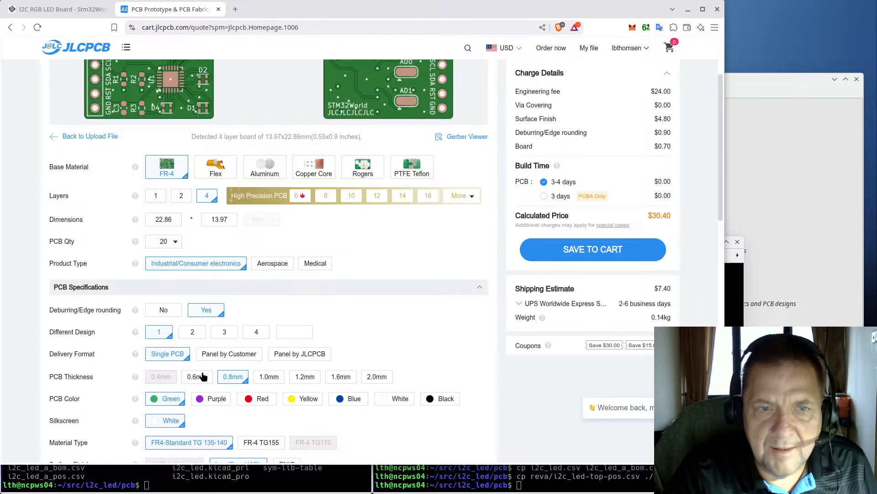
scroll(275, 311, "down", 2)
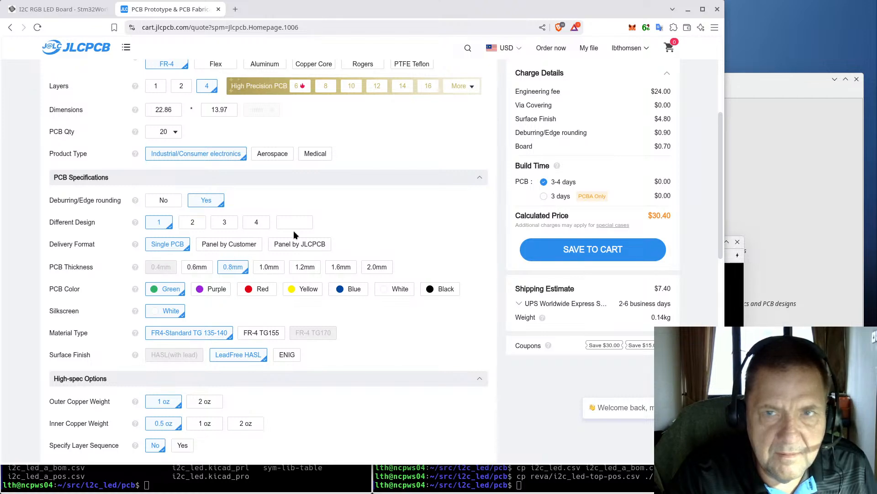
scroll(297, 233, "up", 3)
scroll(256, 261, "down", 3)
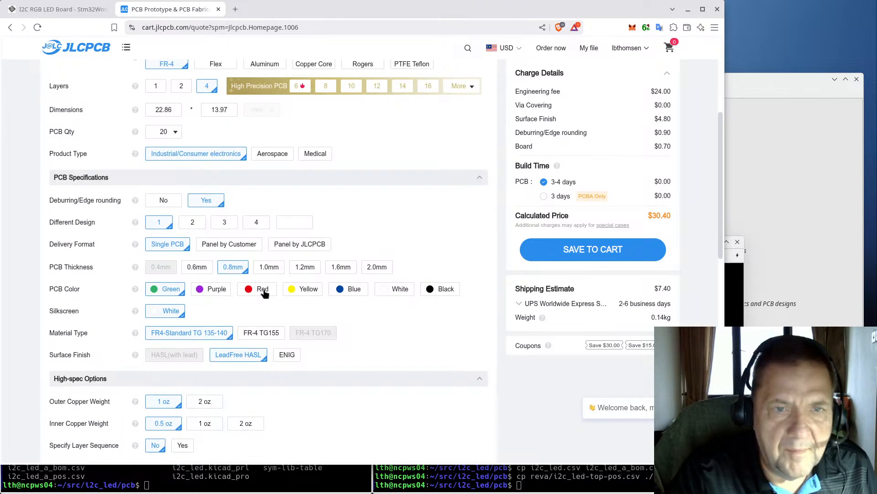
- Return the PCB thickness to 1.2mm and set the surface finish to HASL (with lead)
left_click(302, 272)
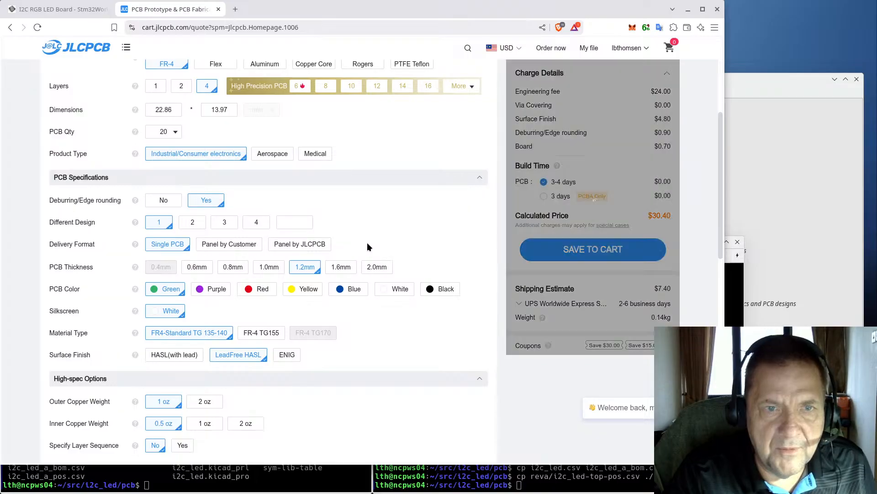
scroll(385, 234, "up", 5)
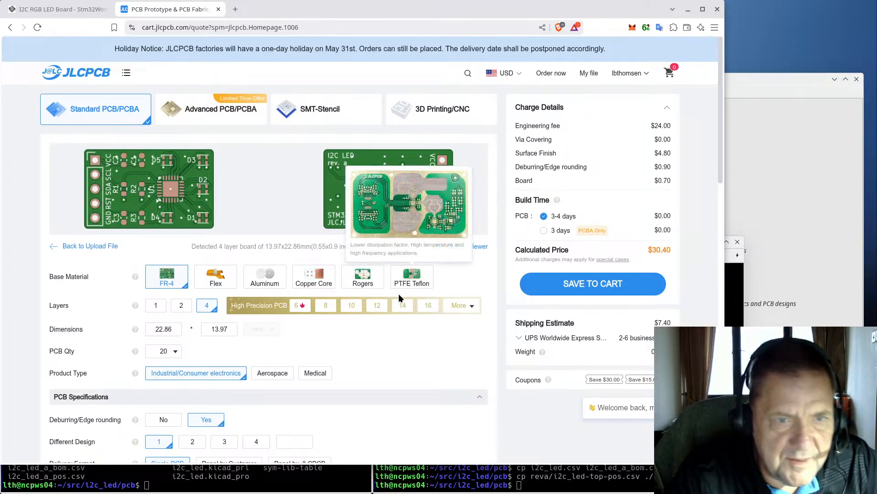
scroll(383, 286, "down", 6)
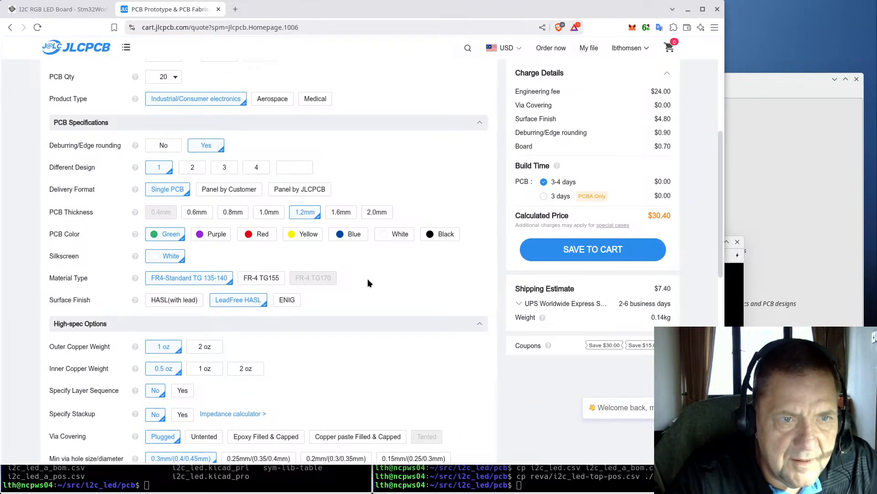
left_click(181, 302)
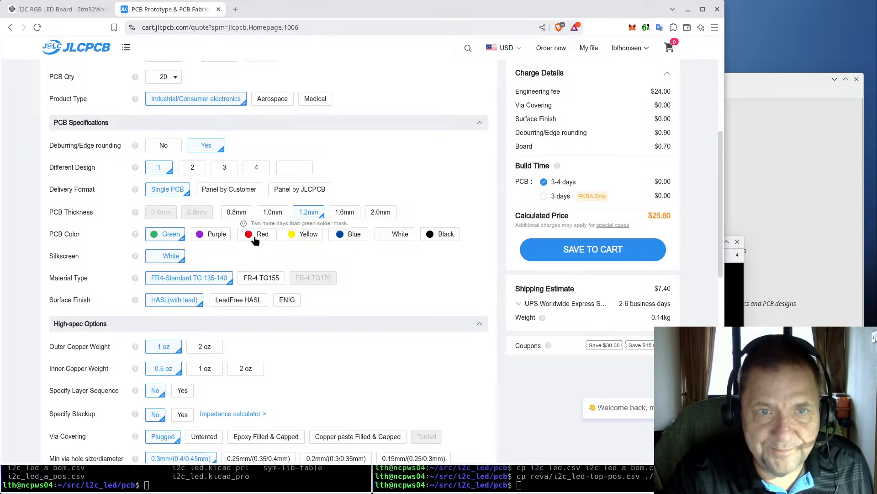
- Try blue as the PCB color to compare its cost, and switch back to green
left_click(348, 235)
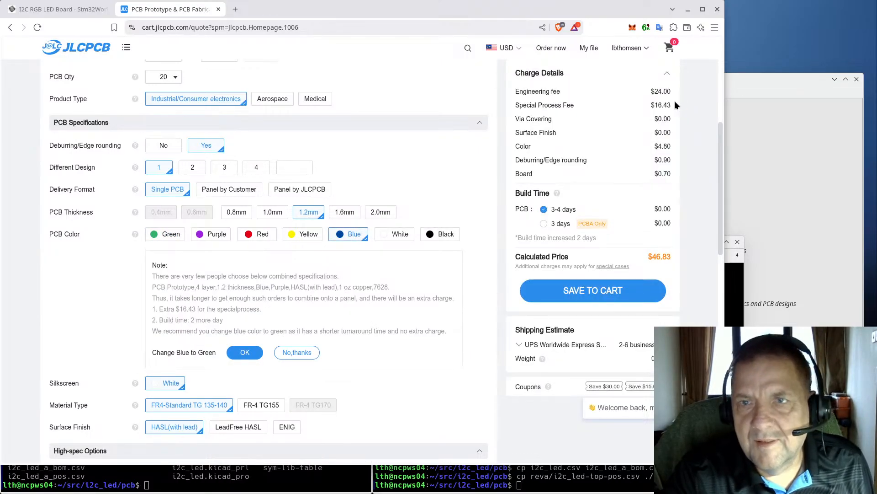
left_click(169, 235)
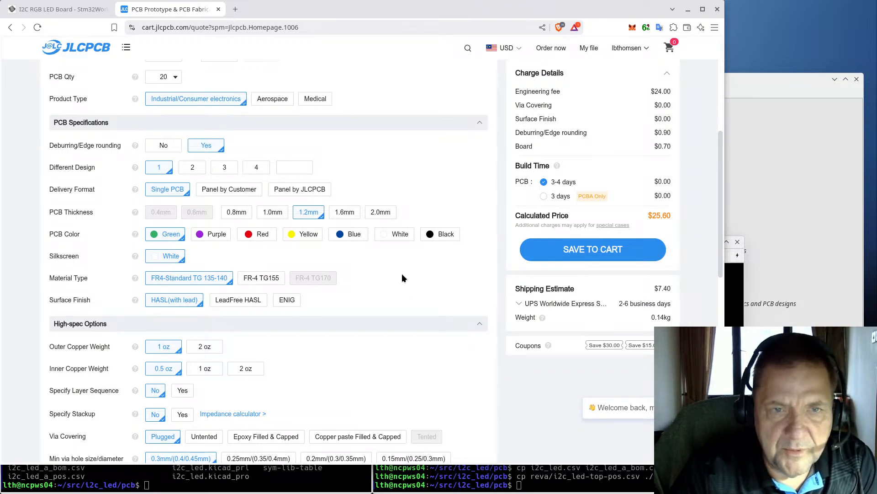
- Review the chosen board specifications and enable PCB Assembly for the order
scroll(403, 278, "down", 5)
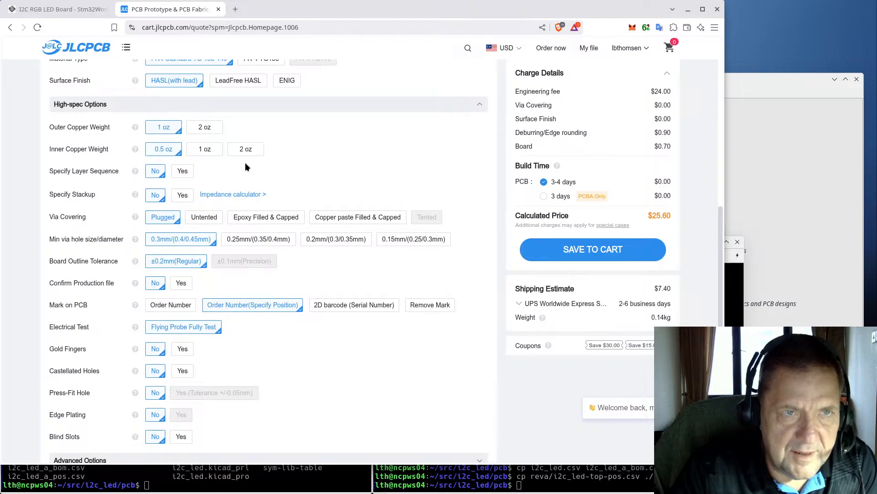
scroll(297, 258, "down", 2)
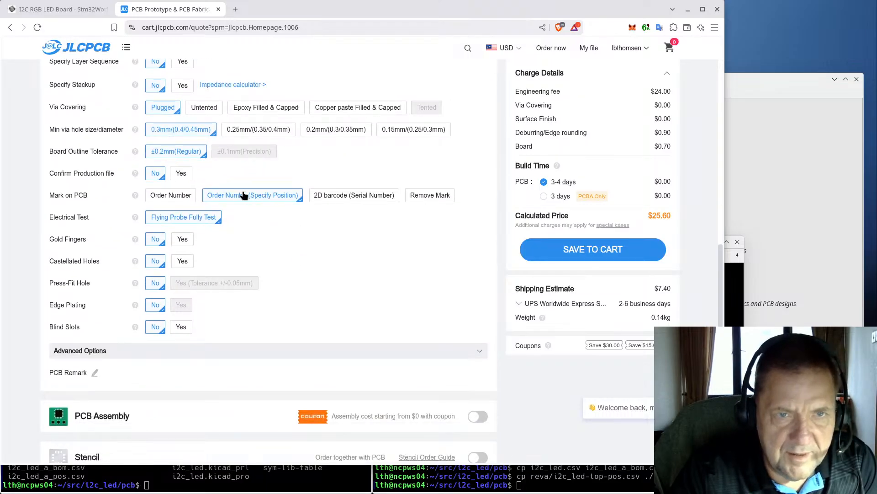
scroll(437, 270, "up", 9)
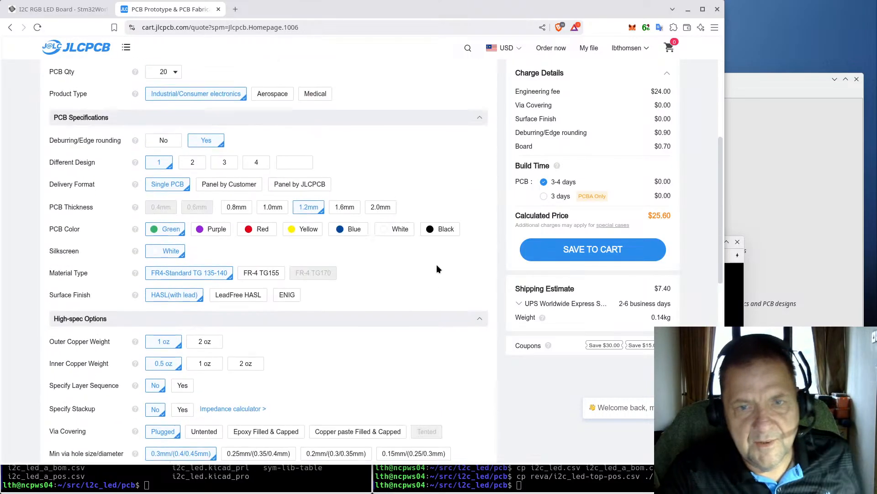
scroll(439, 263, "up", 5)
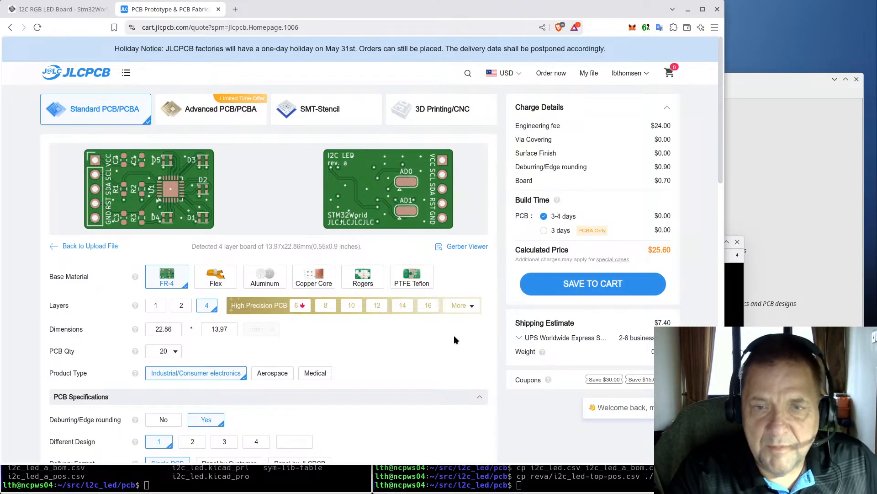
scroll(454, 336, "down", 8)
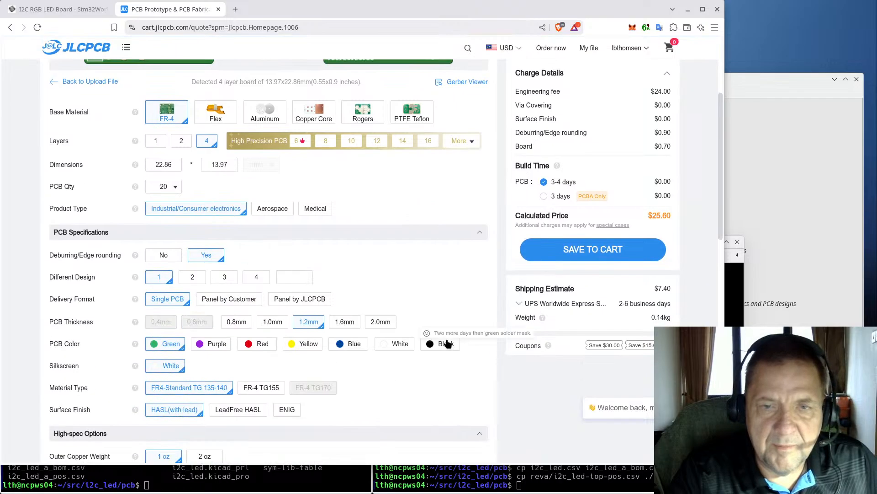
scroll(447, 340, "down", 5)
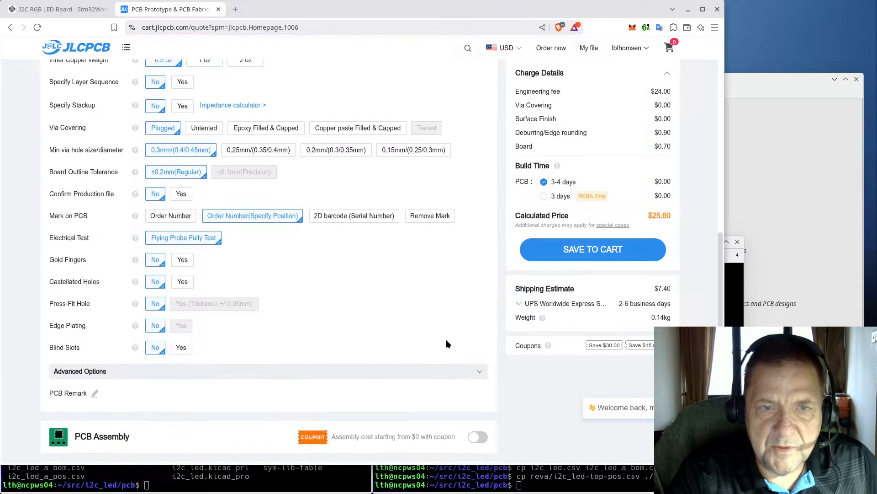
scroll(446, 340, "down", 4)
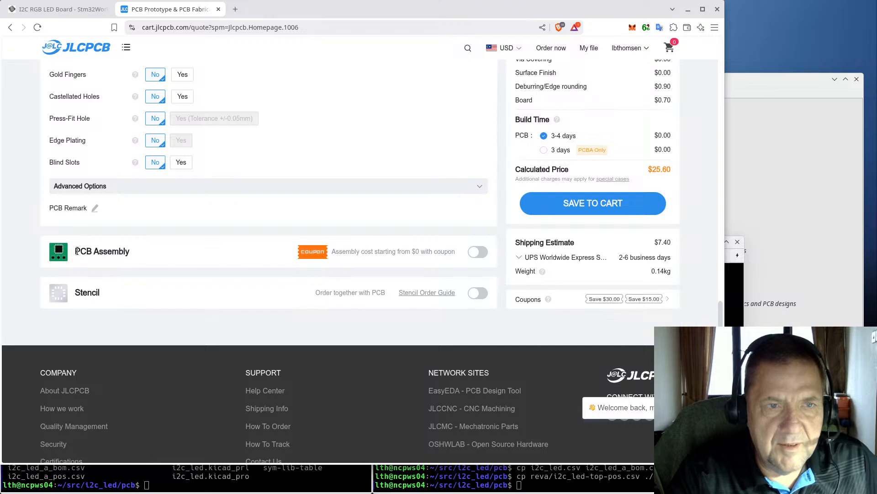
left_click(478, 252)
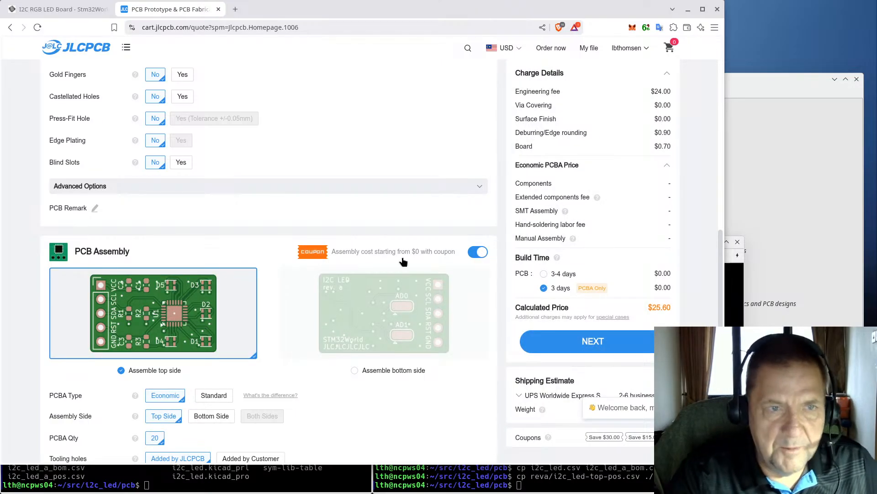
- Try the Standard PCBA type to compare its price, and return to Economic
scroll(479, 323, "down", 3)
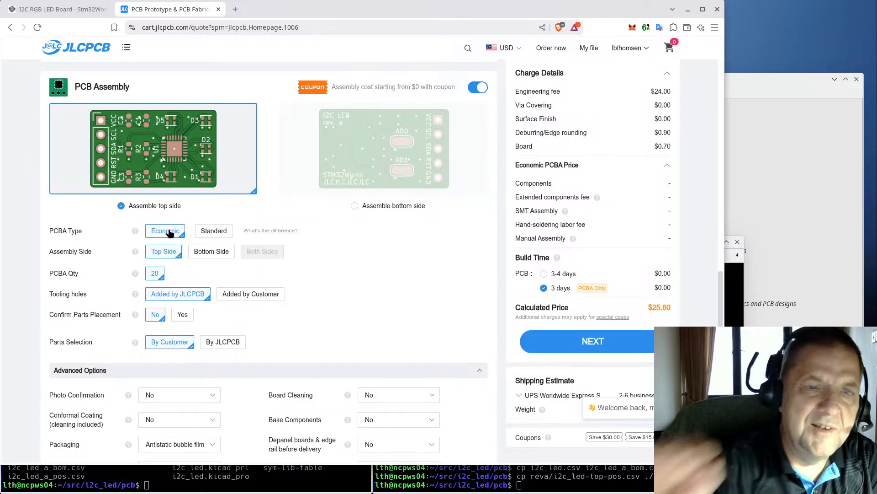
left_click(213, 233)
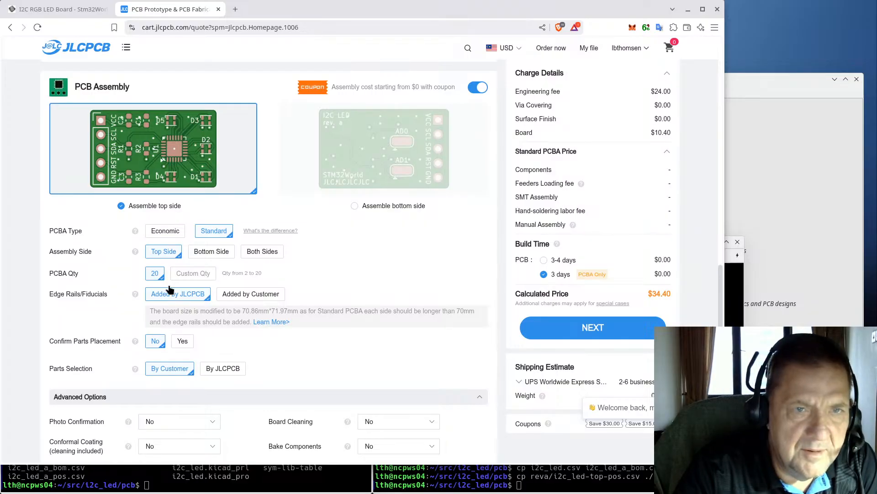
left_click(161, 235)
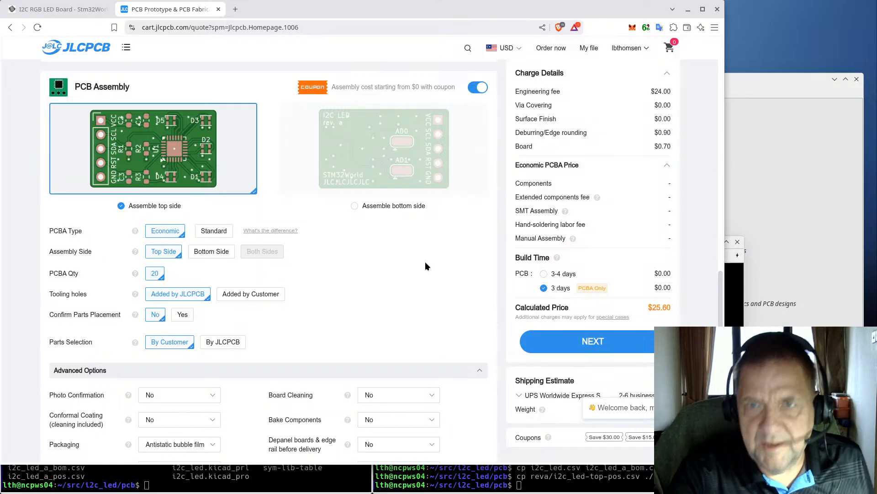
- Check the remaining assembly options and proceed to the assembly order with the current settings
scroll(457, 290, "down", 5)
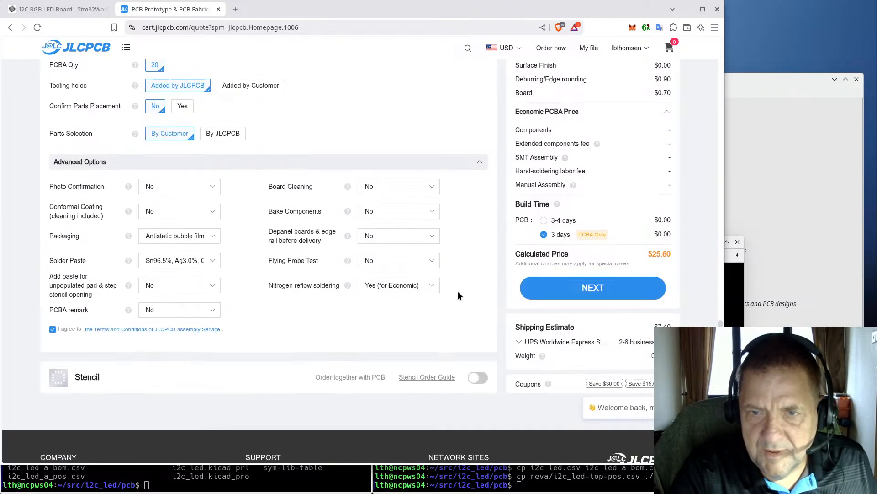
scroll(467, 278, "up", 5)
scroll(467, 274, "up", 4)
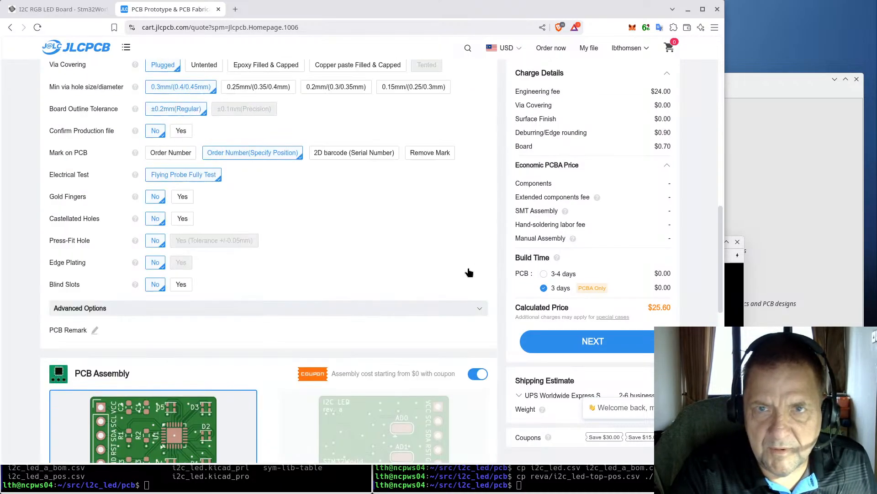
scroll(468, 277, "down", 5)
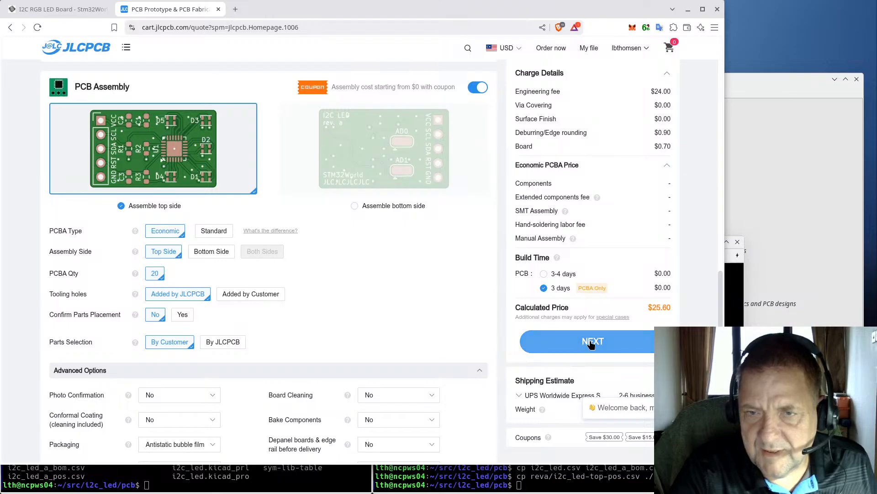
left_click(600, 342)
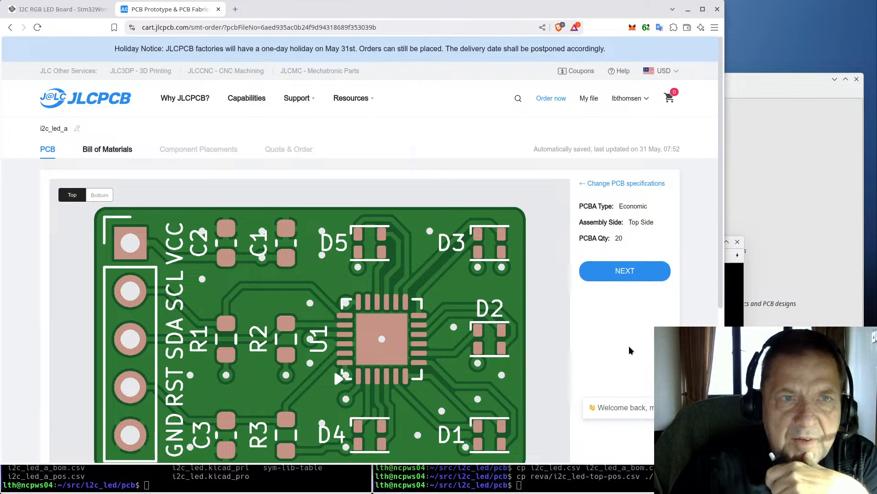
- Preview the bottom and top sides of the board and continue to the Bill of Materials stage
scroll(630, 351, "down", 1)
scroll(630, 350, "down", 1)
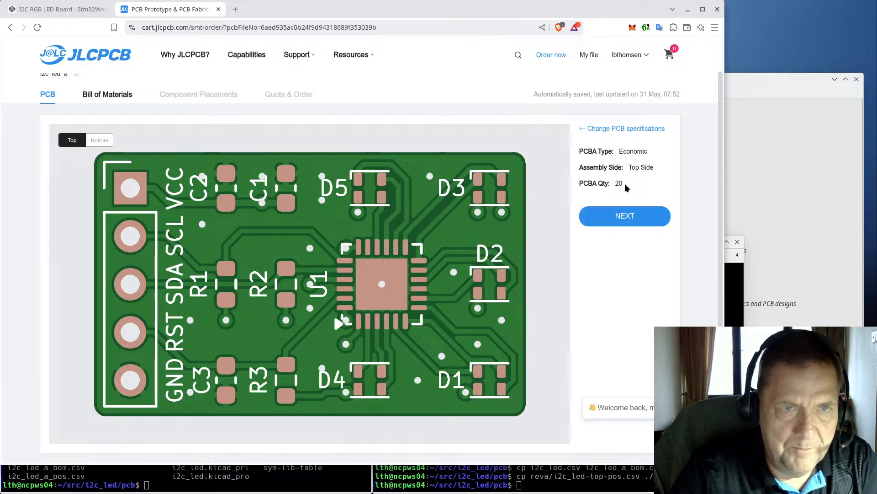
left_click(99, 141)
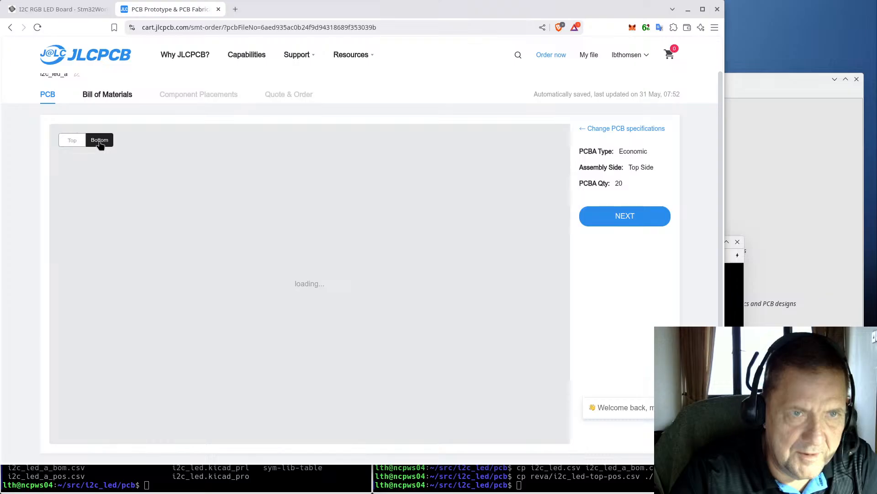
left_click(68, 139)
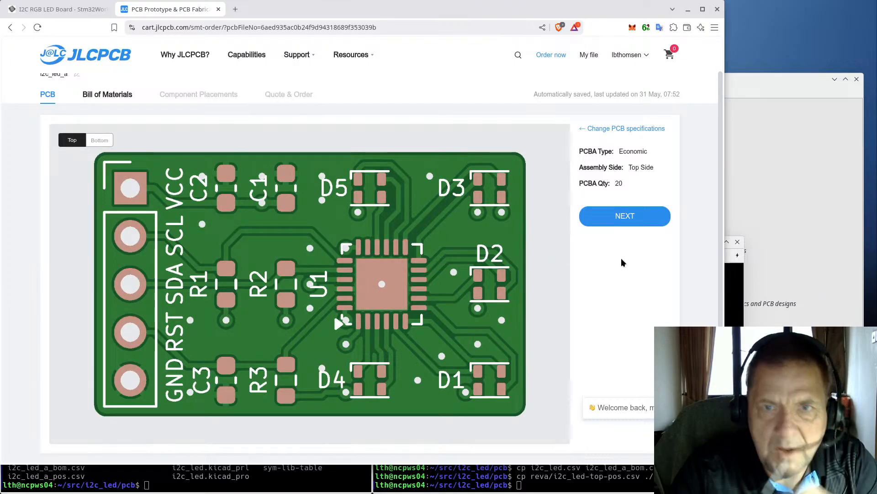
left_click(630, 218)
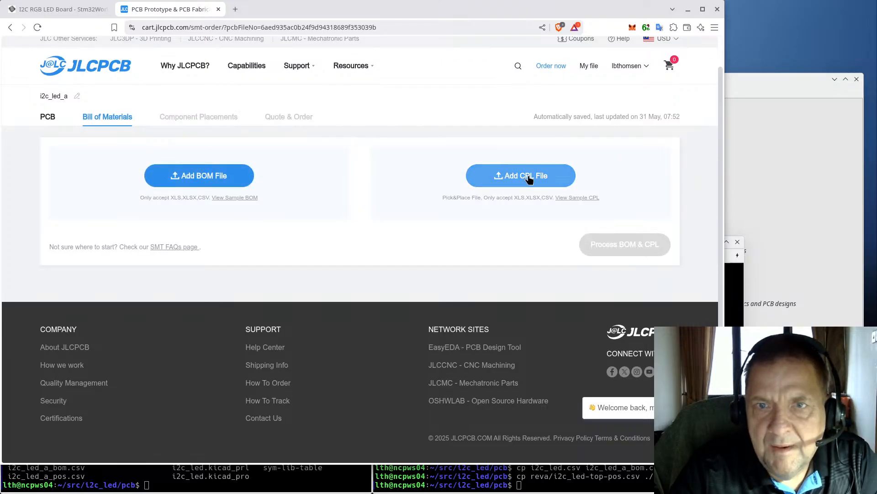
- Upload i2c_led_a_bom.csv as the BOM file
left_click(185, 177)
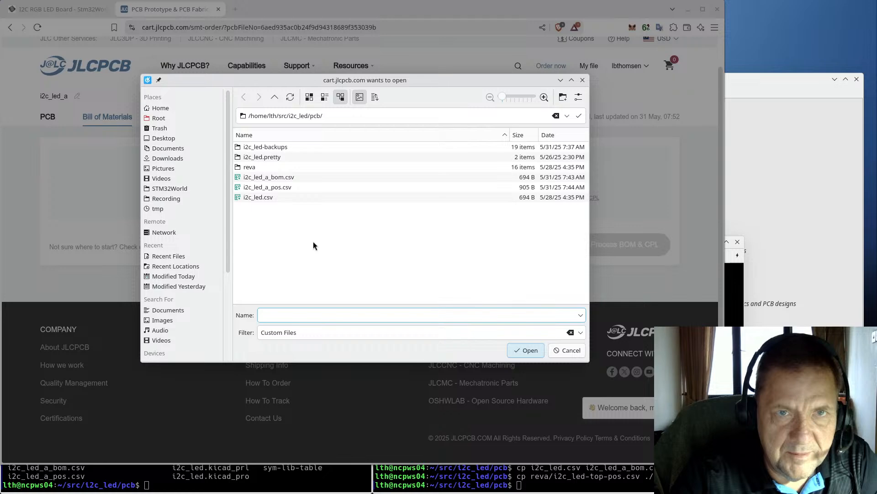
left_click(268, 179)
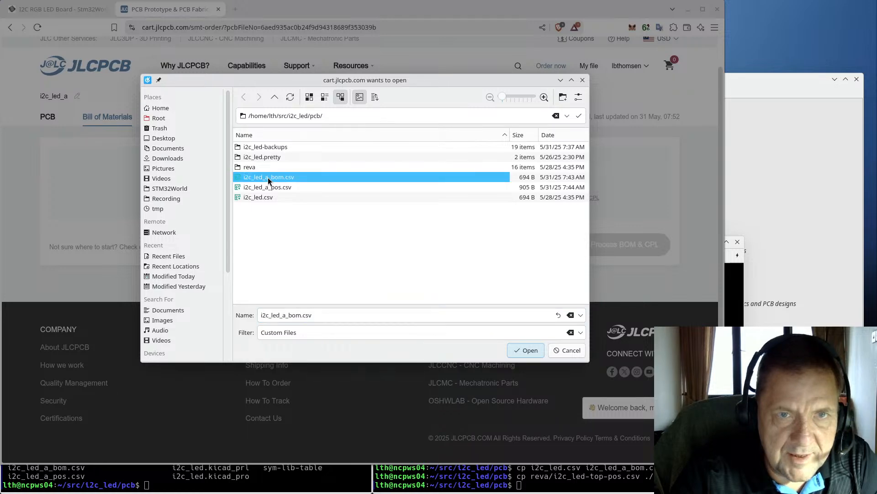
double_click(268, 178)
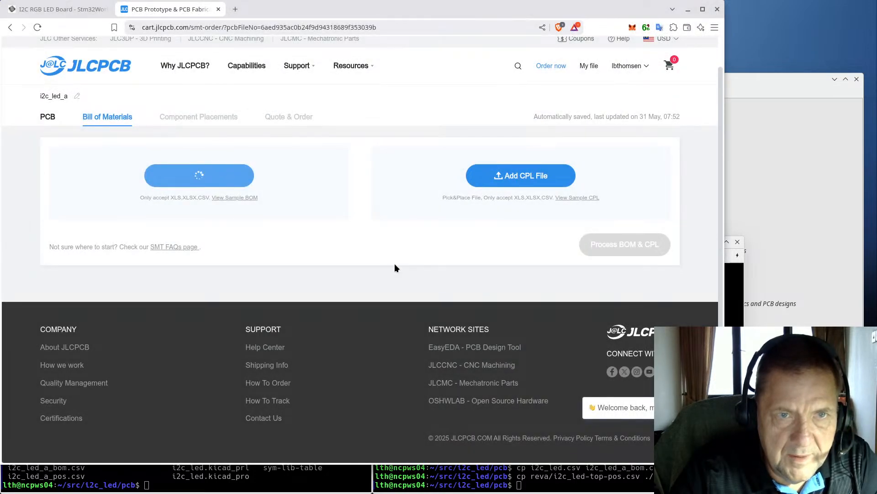
- Upload i2c_led_a_pos.csv as the CPL file and try to process the BOM and CPL
left_click(492, 180)
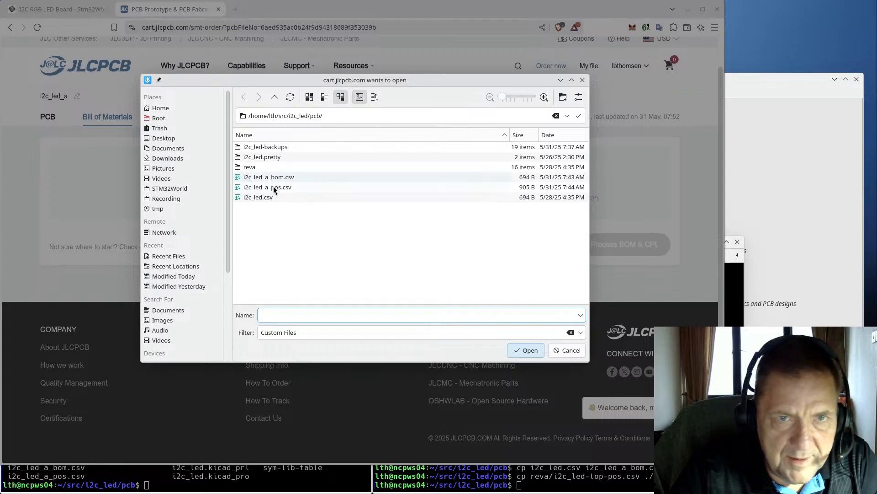
double_click(274, 188)
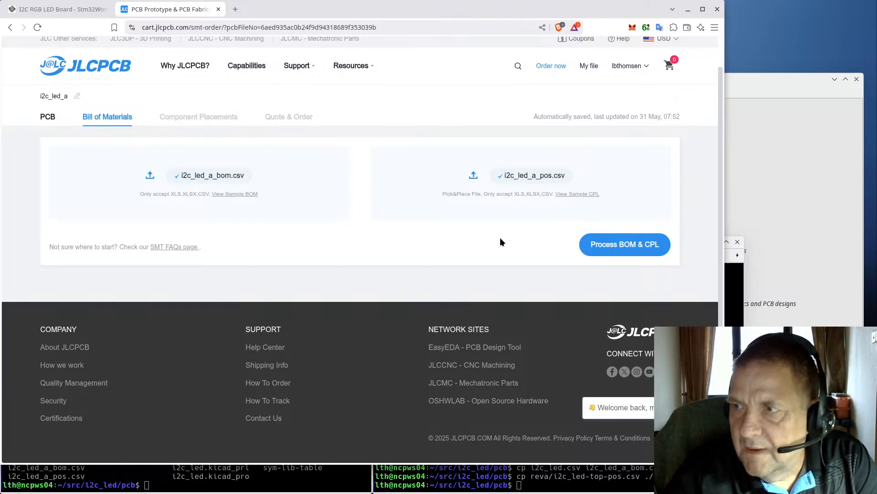
left_click(622, 245)
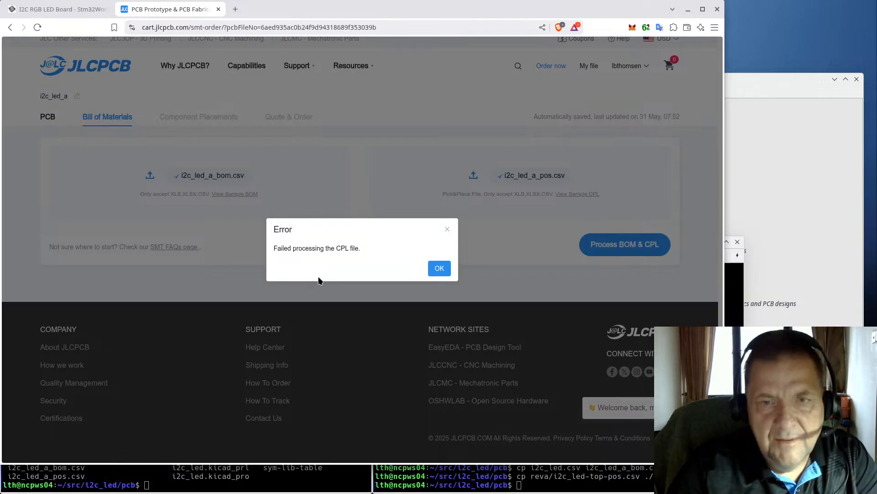
left_click(440, 268)
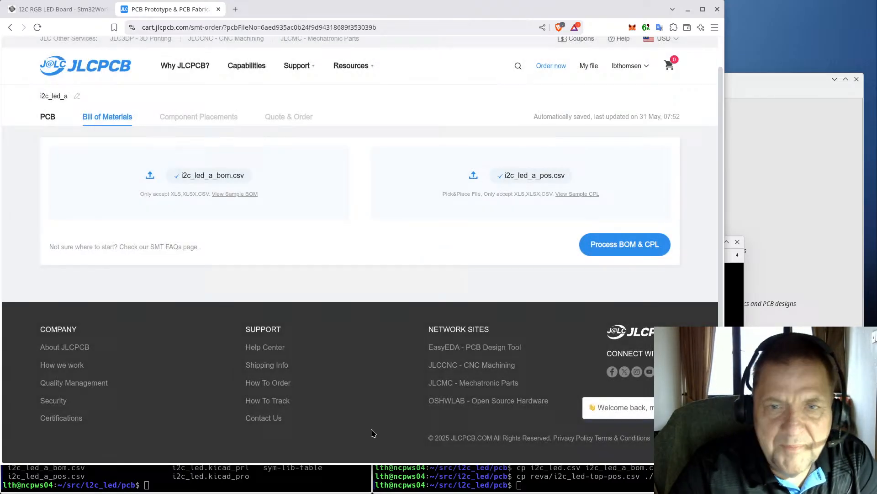
- Switch to the Konsole terminal in the pcb folder and open i2c_led_a_pos.csv in vim
left_click(323, 475)
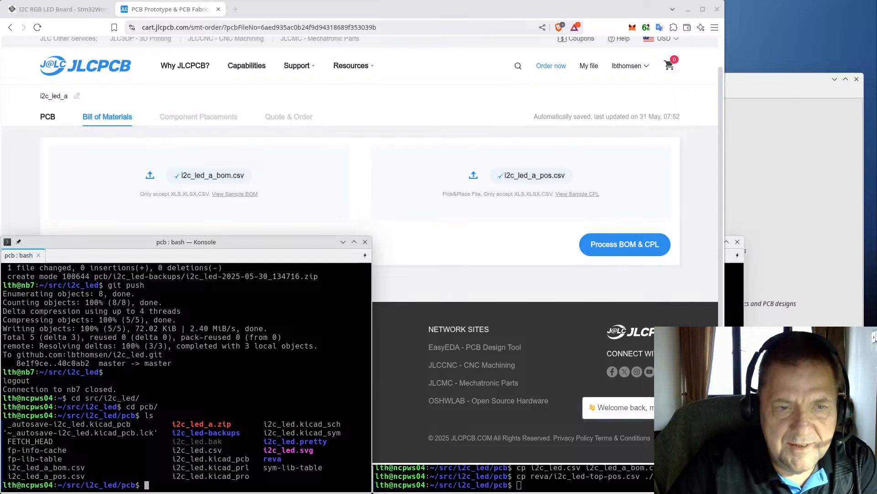
type("vim i2c_led_")
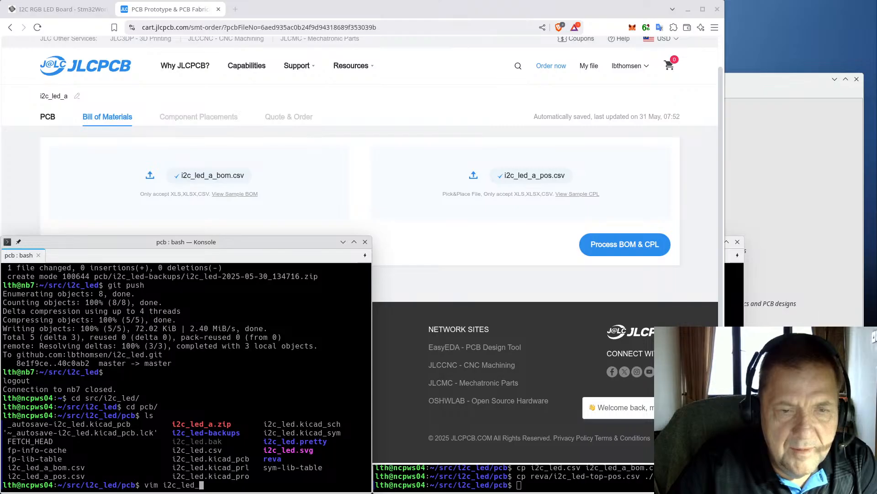
type("a_p")
key("Tab")
key("Return")
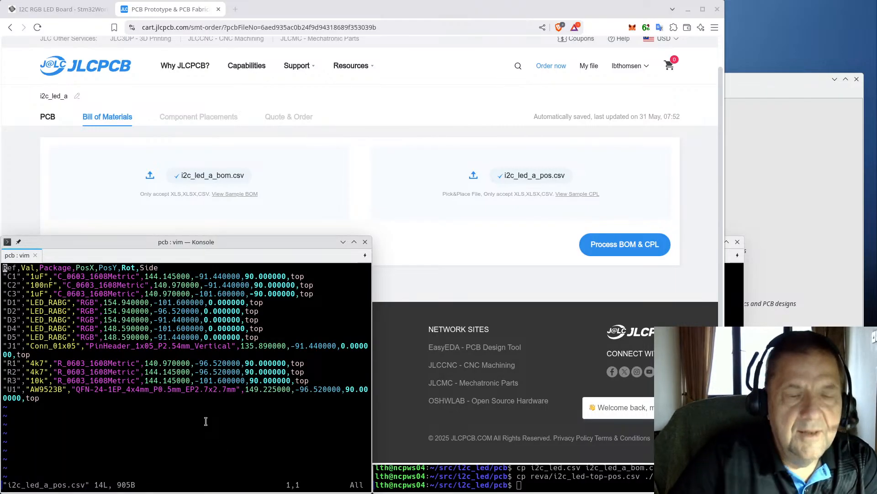
- Rename the Ref column header to Designator in the placement file's first line
key("Right")
key("Right")
key("Right")
key("Right")
key("Right")
key("Right")
key("Right")
key("Right")
key("Right")
key("Right")
key("Right")
key("Right")
key("Right")
key("Right")
key("Right")
key("Right")
key("Right")
key("Right")
key("Right")
key("Right")
key("Right")
key("Right")
key("Right")
key("Right")
key("Right")
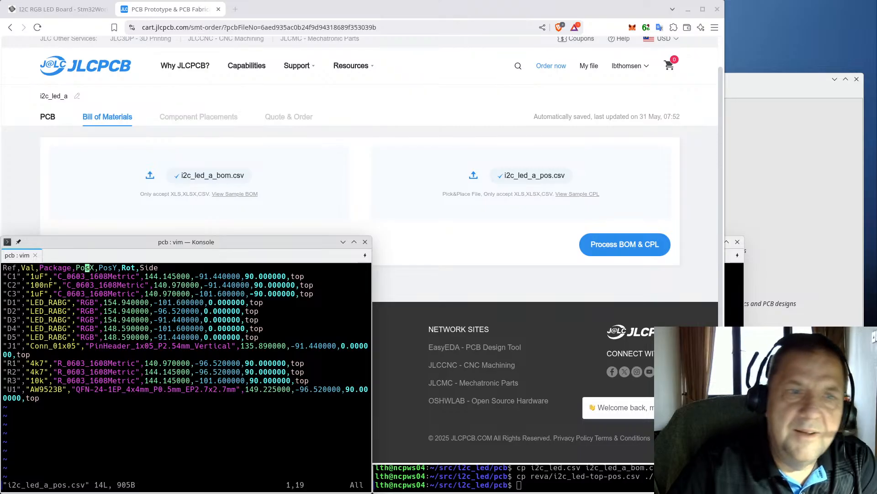
key("Left")
key("Left")
key("Left")
key("Left")
key("Left")
key("Left")
key("Left")
key("Left")
key("Left")
key("Left")
key("Left")
key("Left")
key("Left")
key("Left")
key("Left")
key("Left")
key("Left")
key("Left")
key("Left")
key("Left")
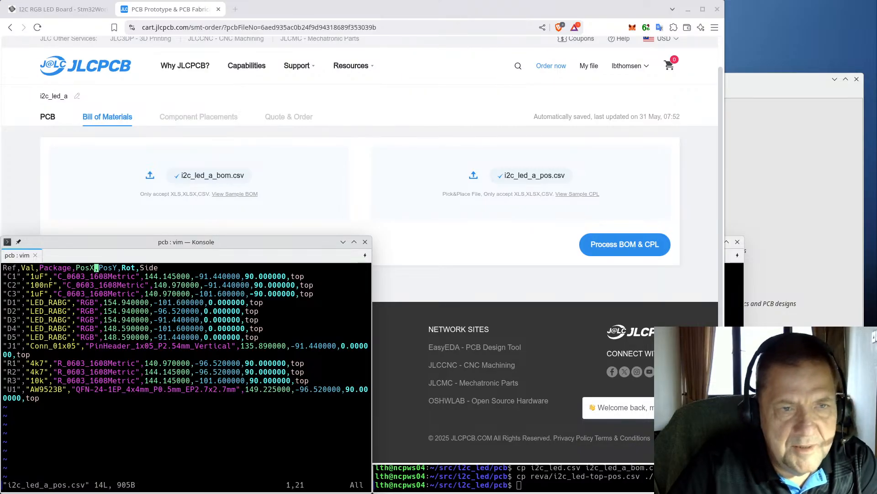
key("Left")
key("Left")
key("Left")
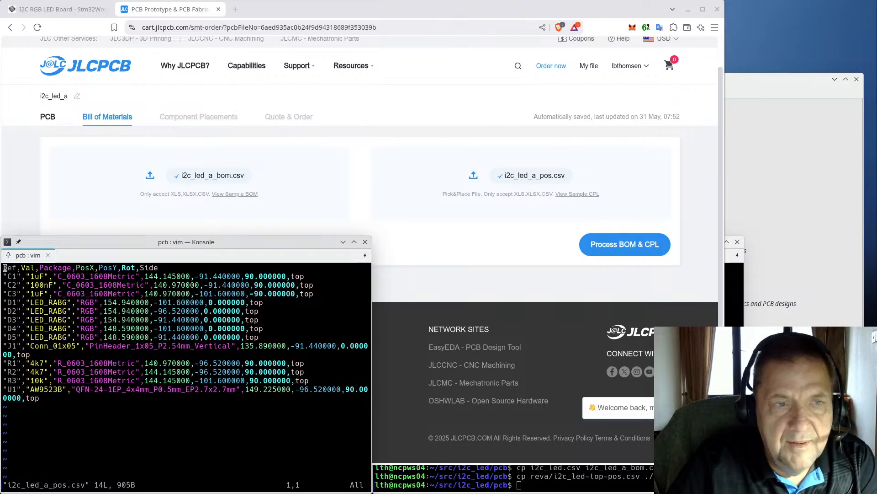
type("cwDesig")
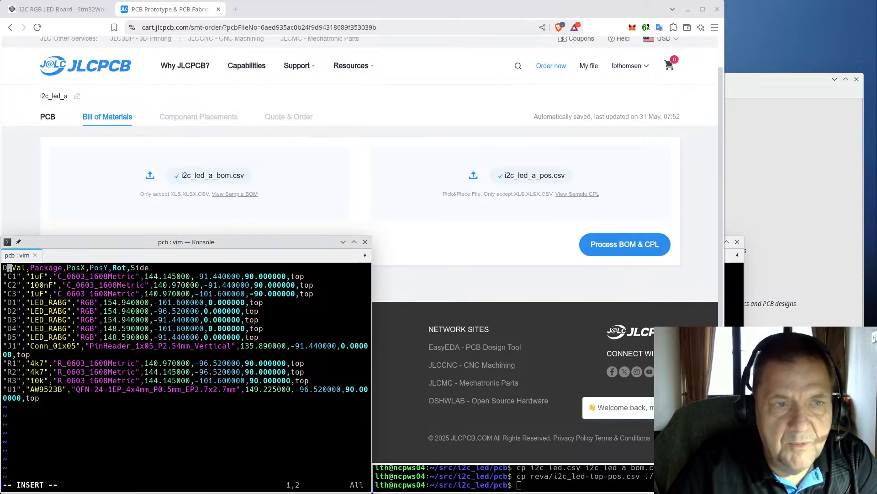
type("nator")
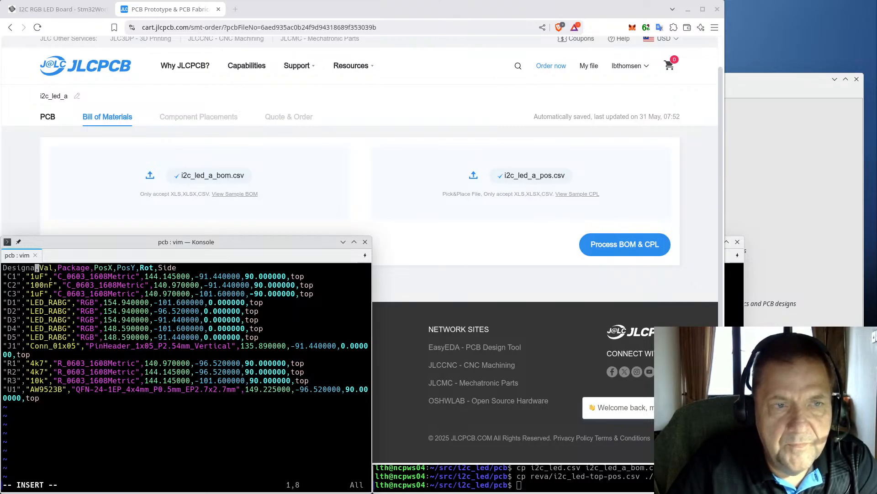
key("Escape")
- Rename the PosX column header to Mid X
key("Right")
key("Right")
key("Right")
key("Right")
key("Right")
key("Right")
key("Right")
key("Right")
key("Right")
key("Right")
key("Right")
key("Right")
key("Right")
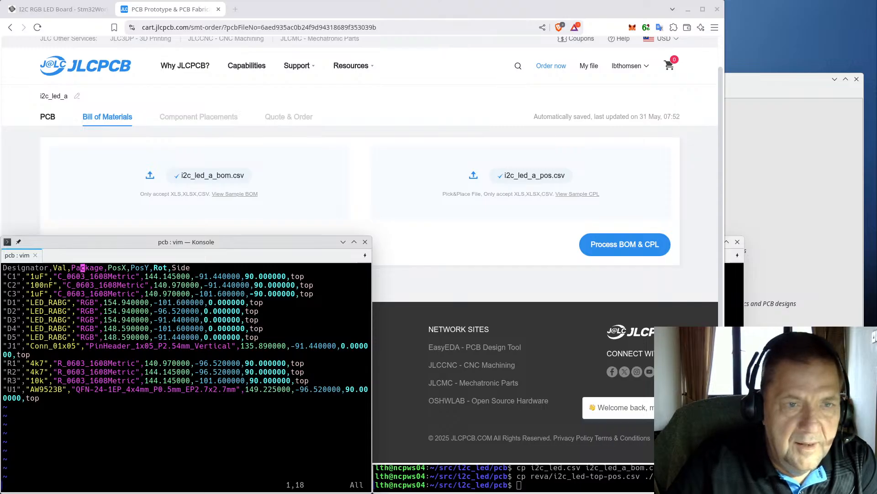
type("cw")
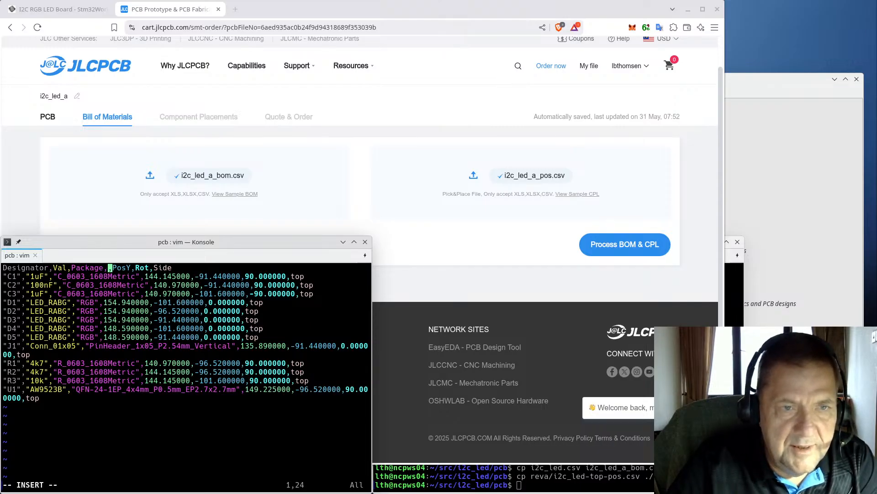
type("Mid ")
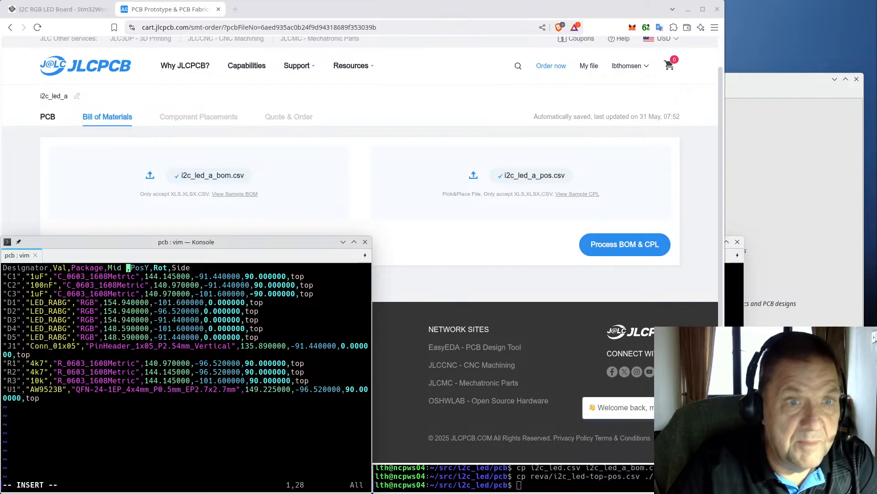
type("X")
key("Escape")
- Rename the PosY column header to Mid Y
key("Right")
key("Right")
key("c")
key("w")
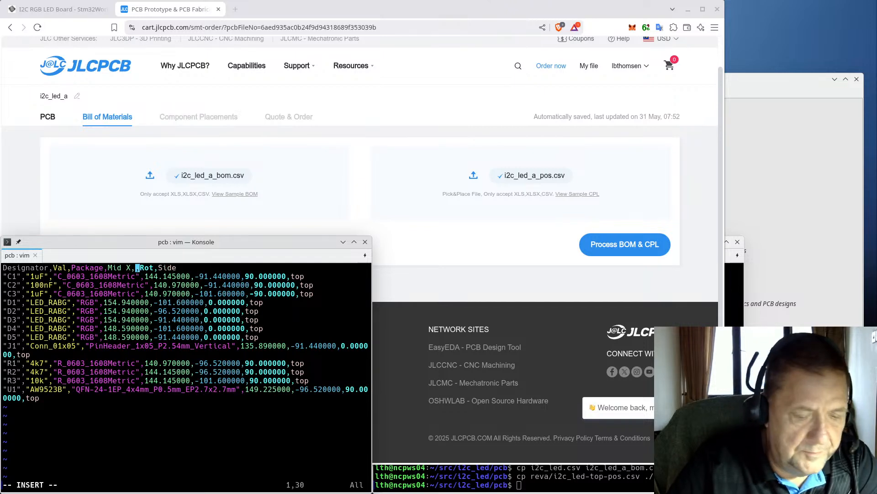
type("mID")
key("BackSpace")
key("BackSpace")
key("BackSpace")
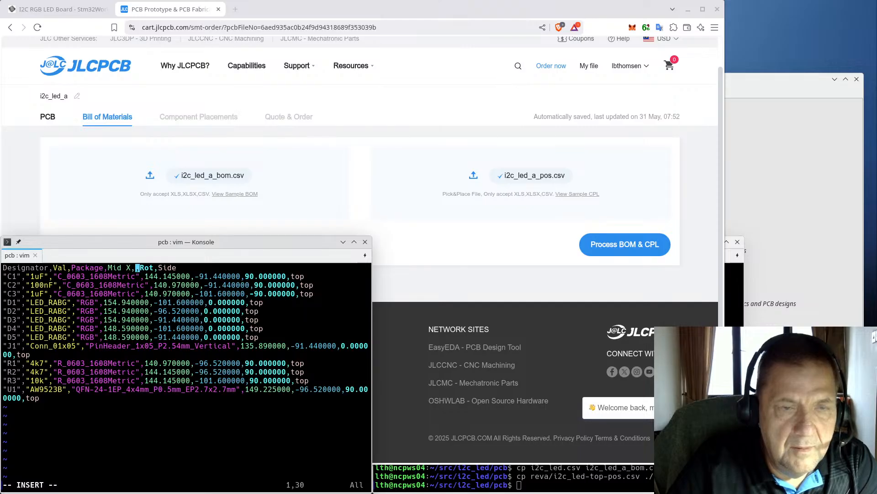
type("Mid Y")
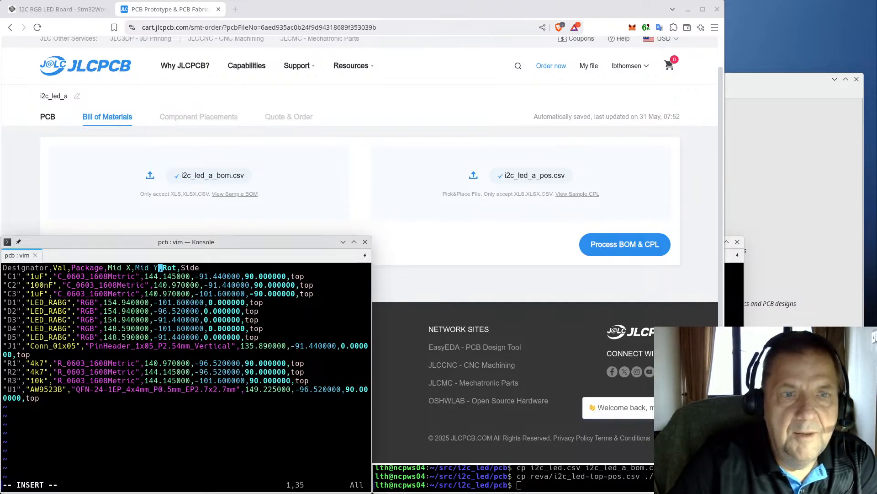
key("Escape")
- Rename the Rot column header to Rotation
key("l")
key("l")
type("cw")
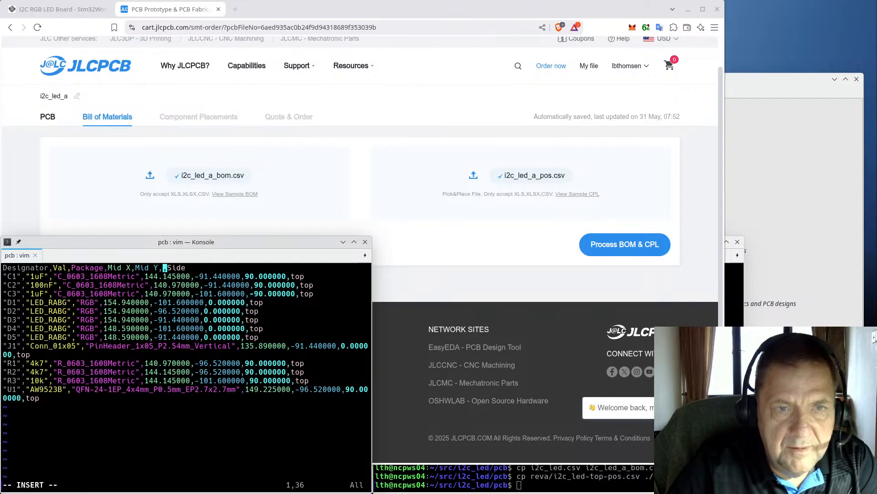
type("Rotation")
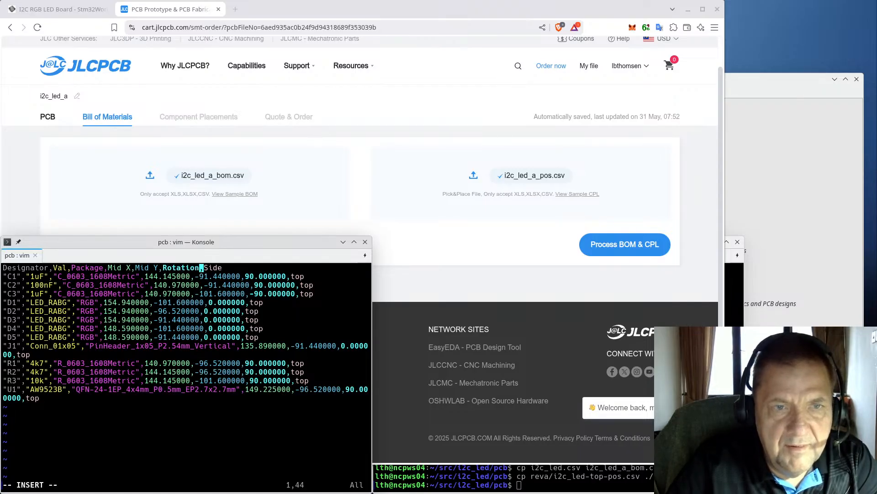
key("Escape")
- Rename the Side column header to Layer and save the placement file
type("lcwLayer")
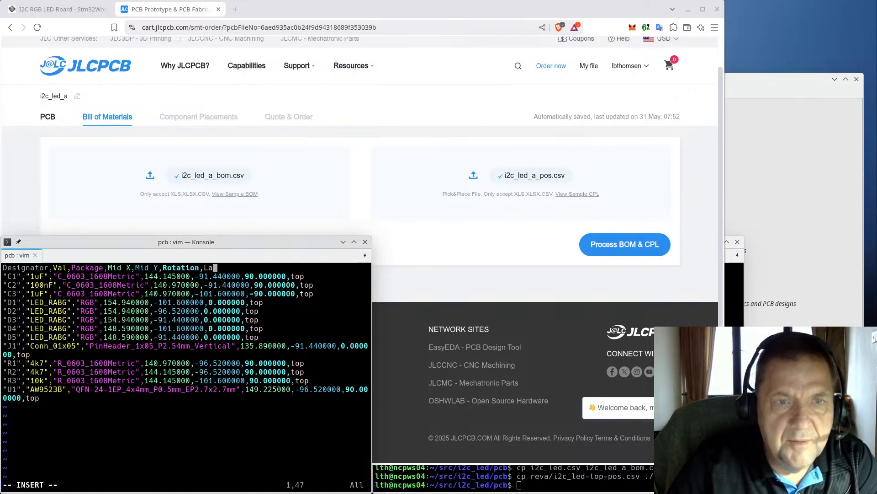
key("Escape")
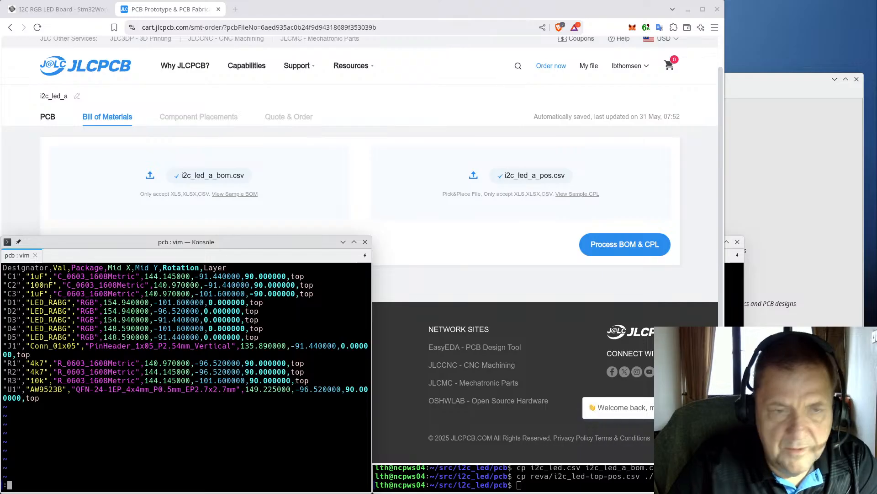
key("Return")
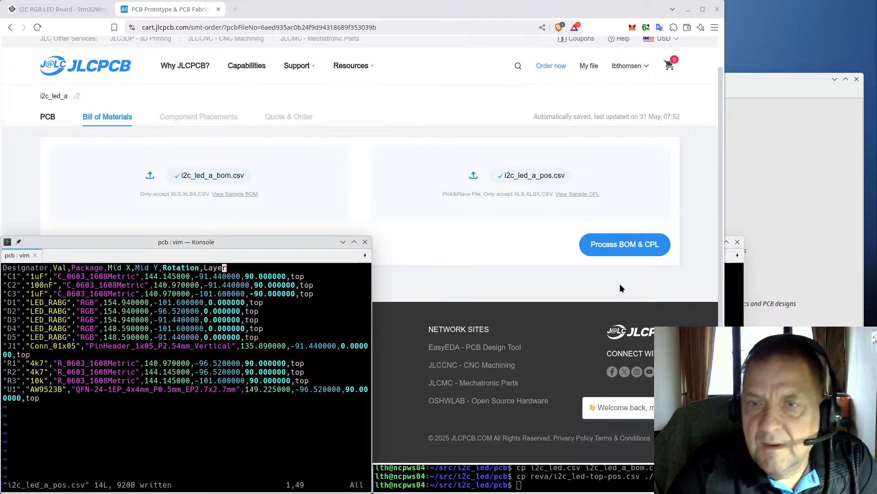
- Replace the CPL file in the JLCPCB order with the edited i2c_led_a_pos.csv and try processing the BOM and CPL again
left_click(477, 175)
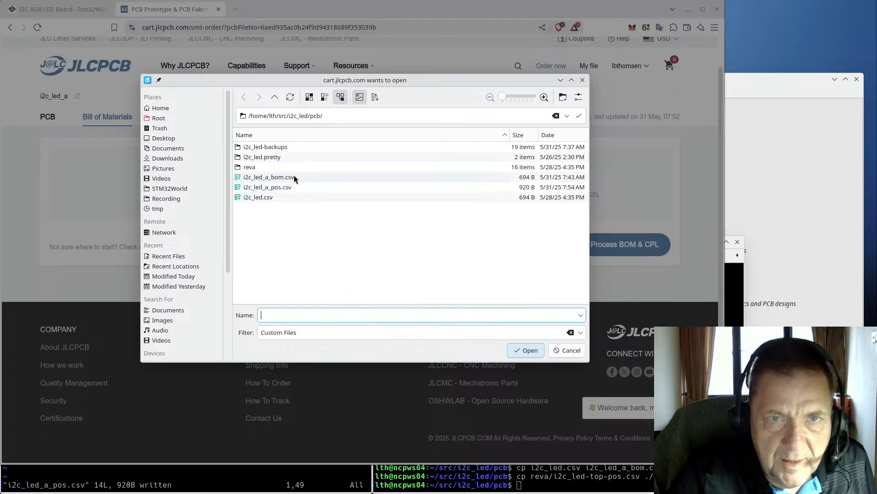
double_click(289, 186)
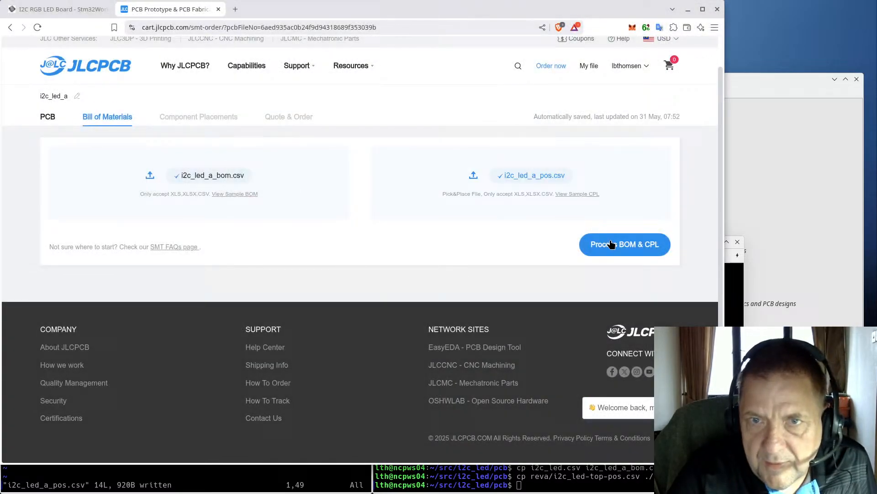
left_click(611, 244)
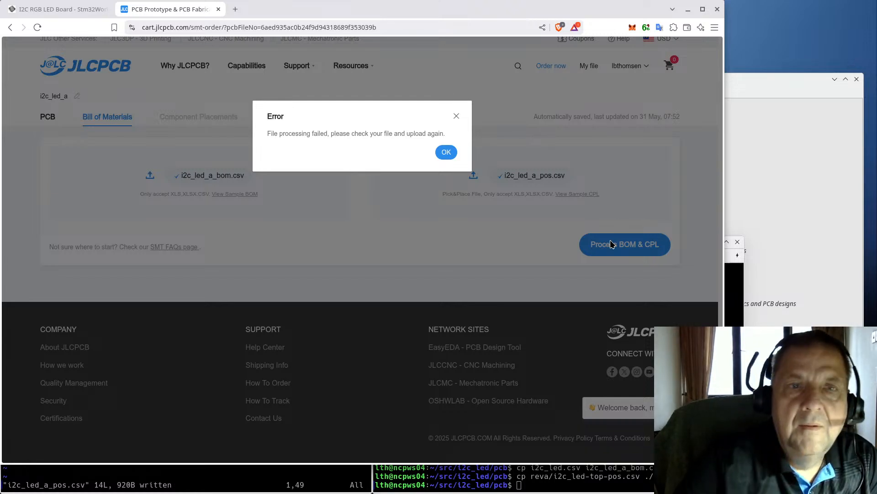
left_click(446, 152)
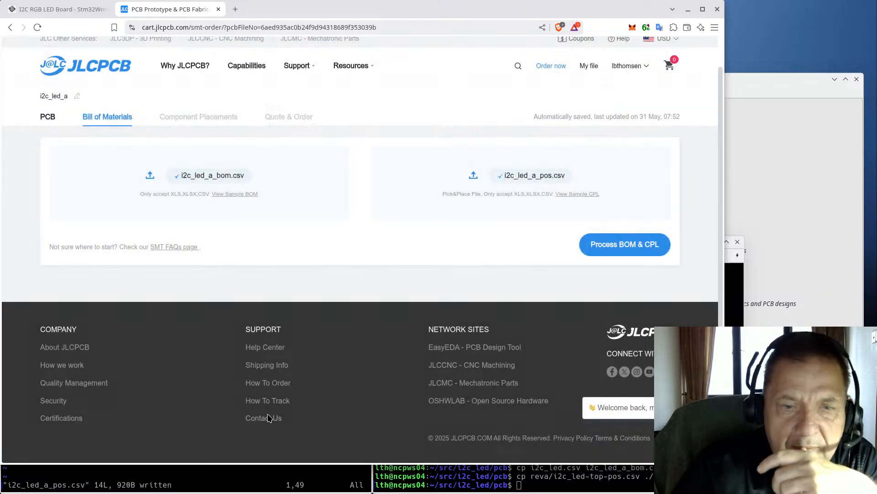
- Switch to the Konsole terminal and close the placement file in vim
left_click(265, 469)
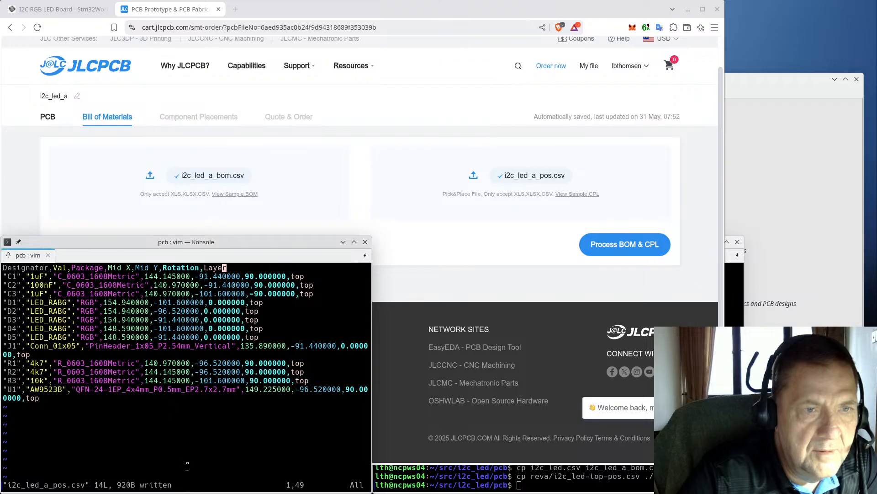
type(":q")
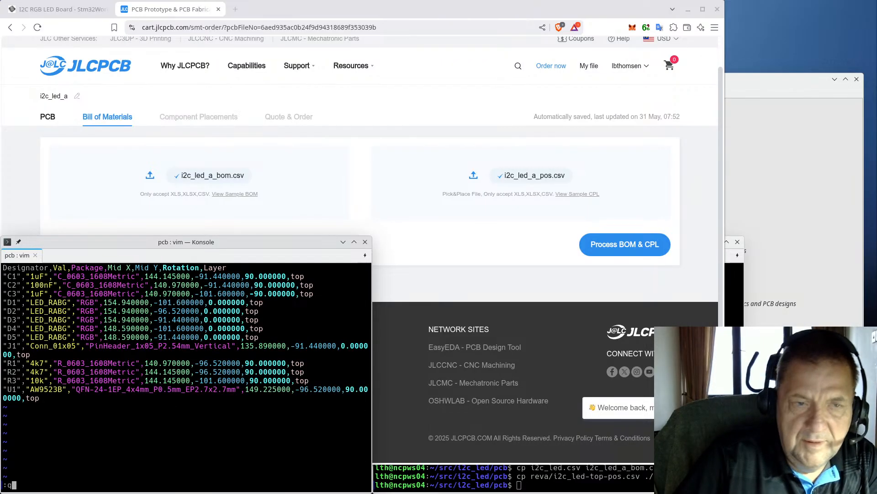
key("Return")
type("ls")
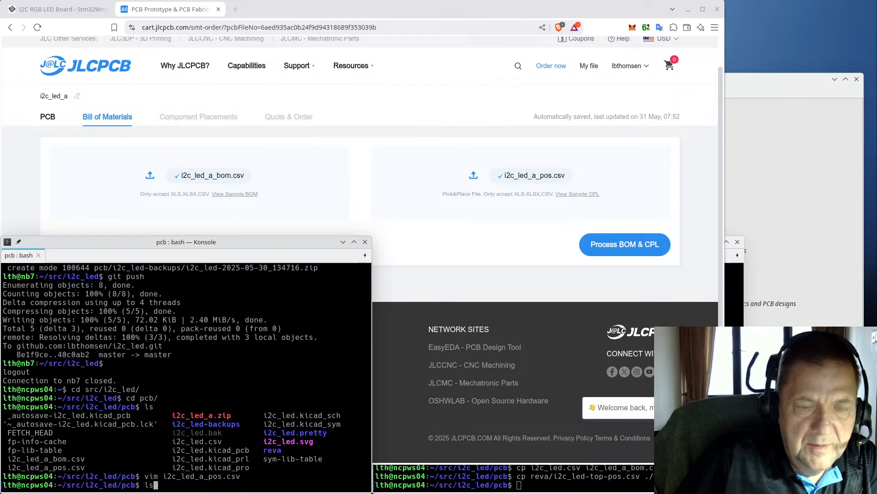
key("ctrl+c")
type("cp")
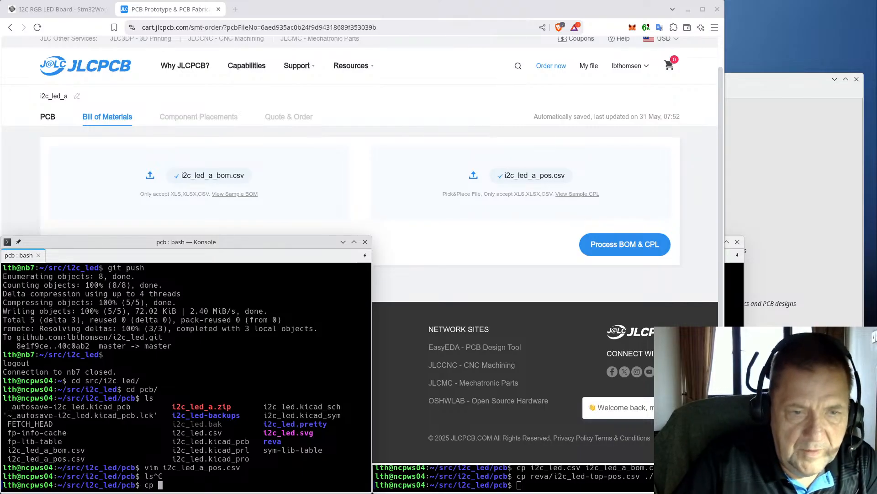
type(" reva/i2c_led-")
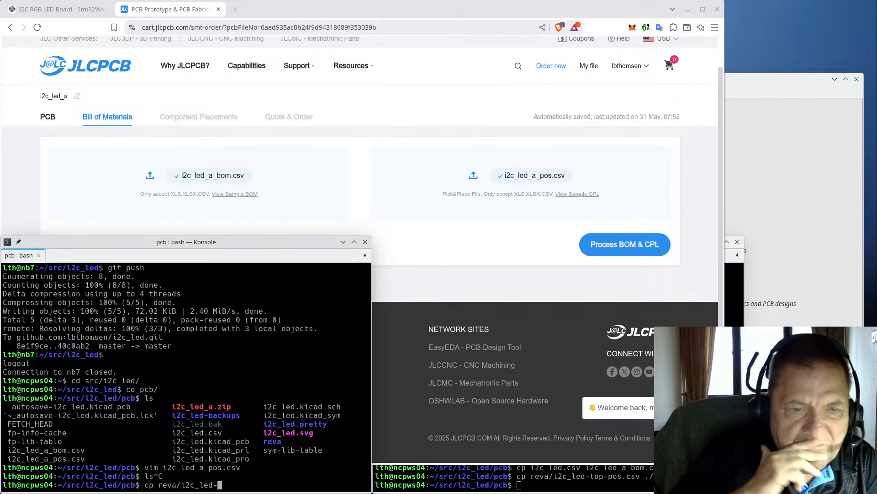
type("top-pos.csv ")
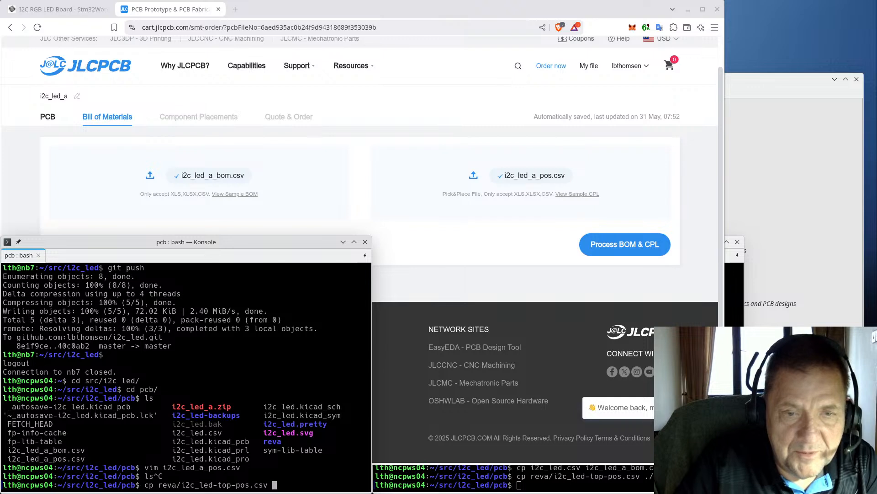
type("./i2c_led")
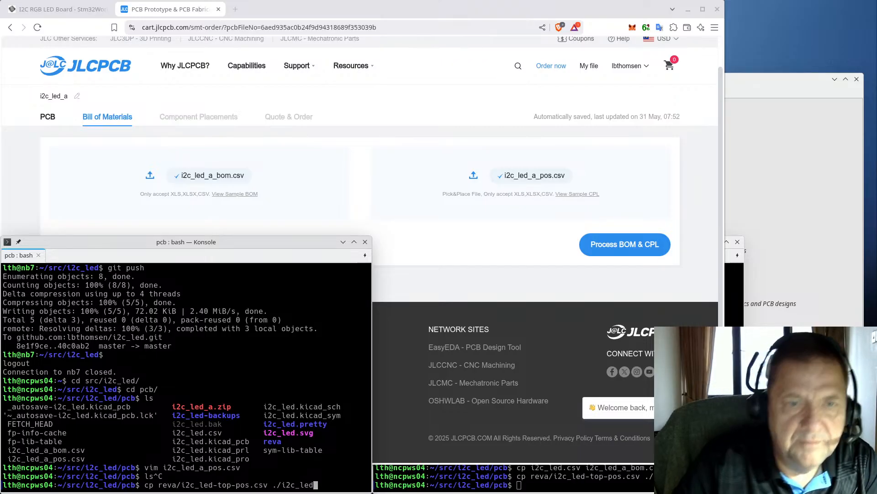
key("ctrl+c")
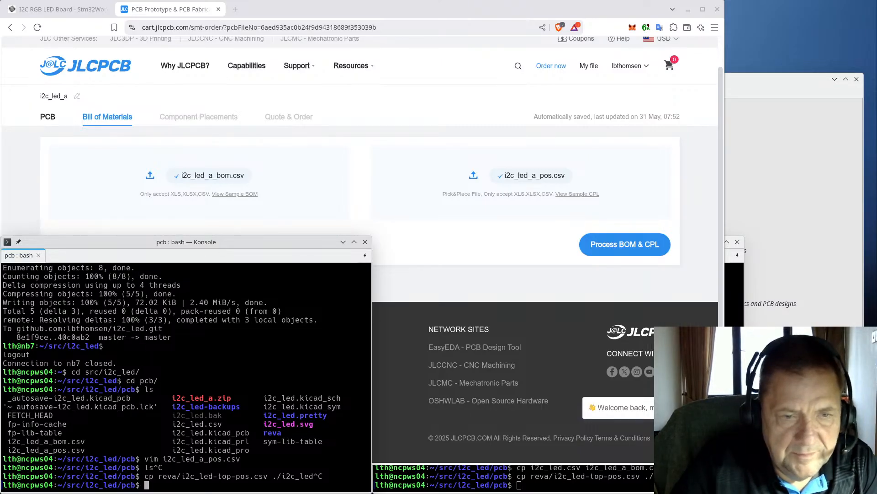
type("git")
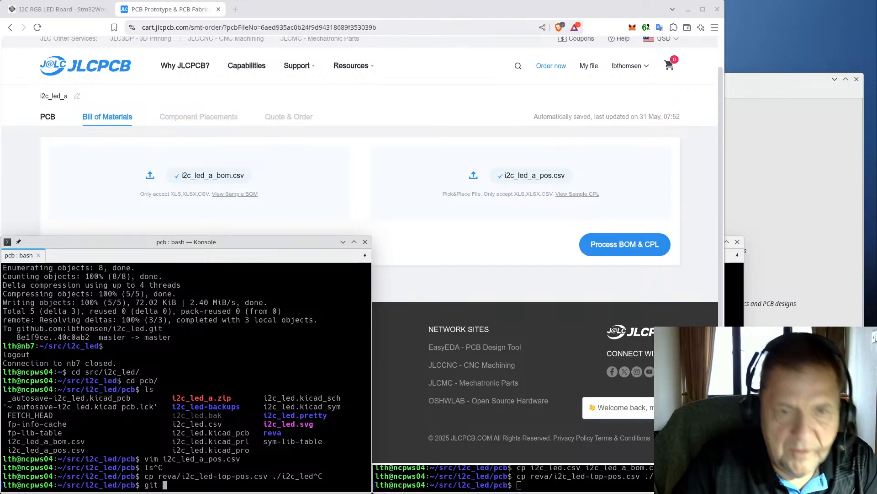
key("ctrl+c")
- Overwrite i2c_led_a_pos.csv in the pcb folder with a fresh copy of reva/i2c_led-top-pos.csv
type("cp ")
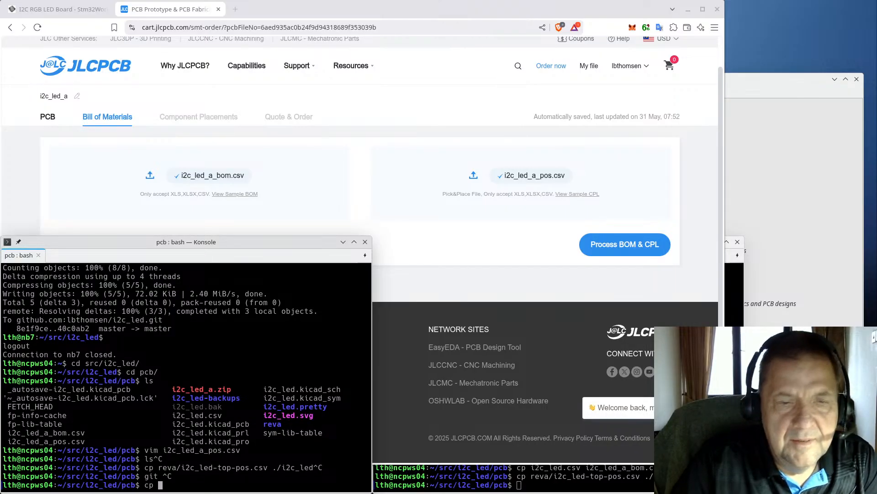
type("reva/i2c_led-")
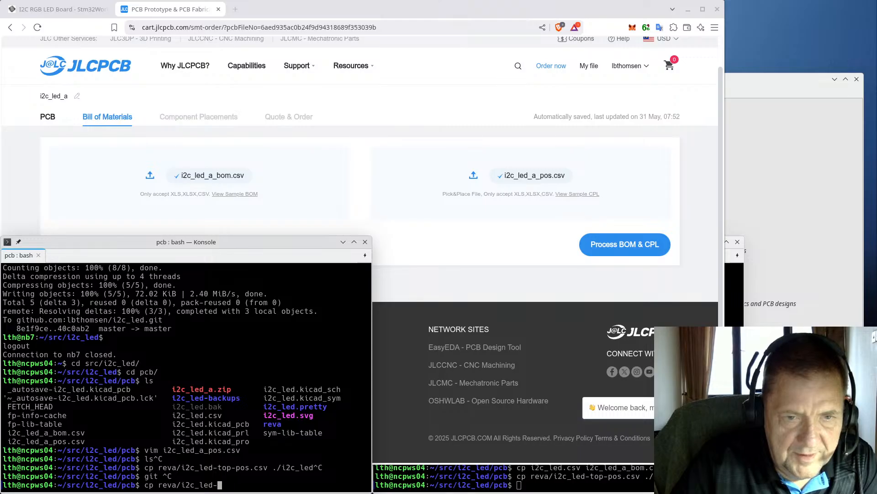
type("to")
key("Tab")
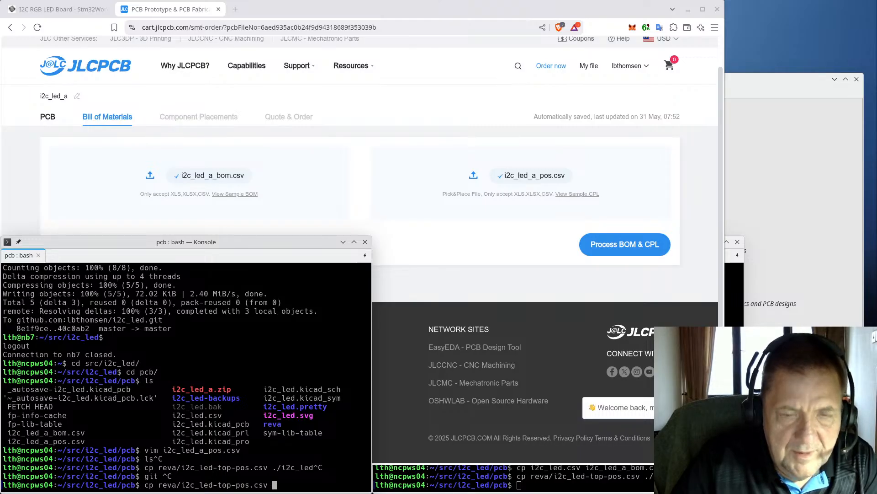
type("./i2c_led_a_")
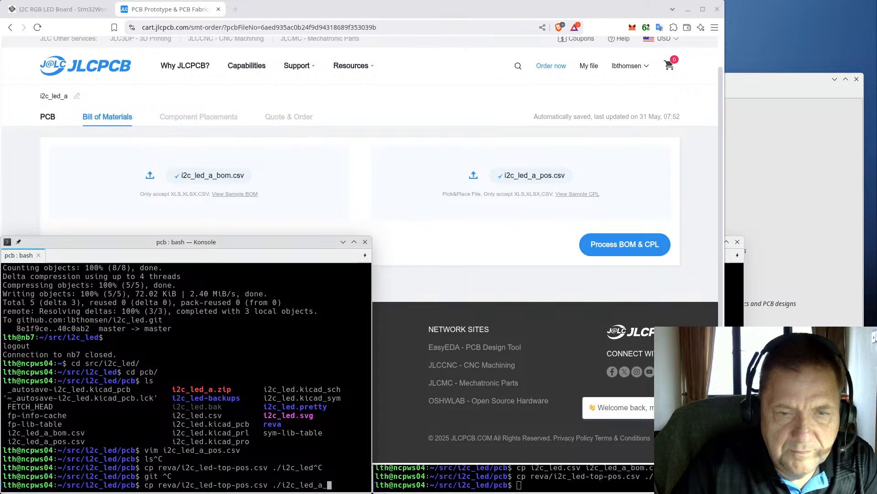
type("p")
key("Tab")
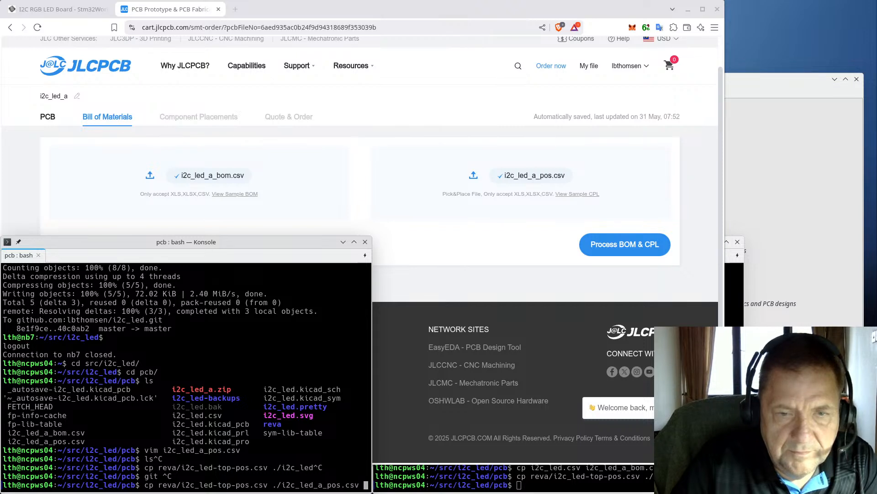
key("Return")
- Open i2c_led_a_pos.csv in vim and rename the Ref column header to Designator
type("vi i")
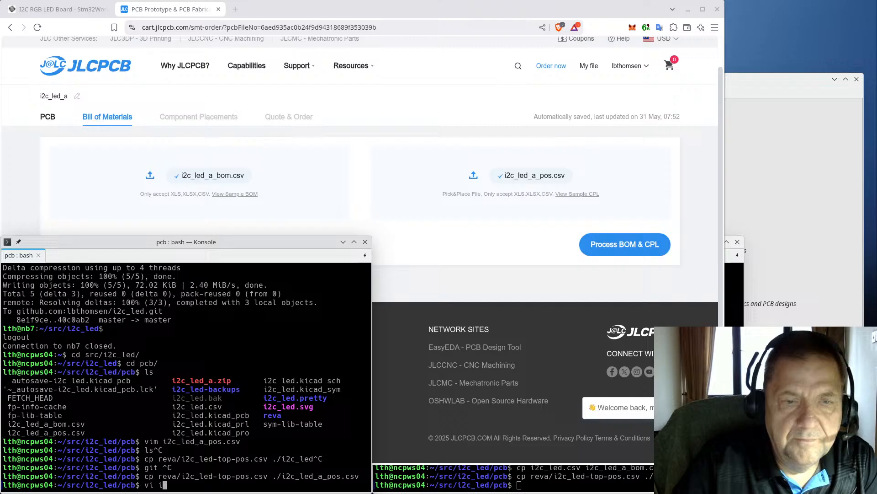
key("ctrl+c")
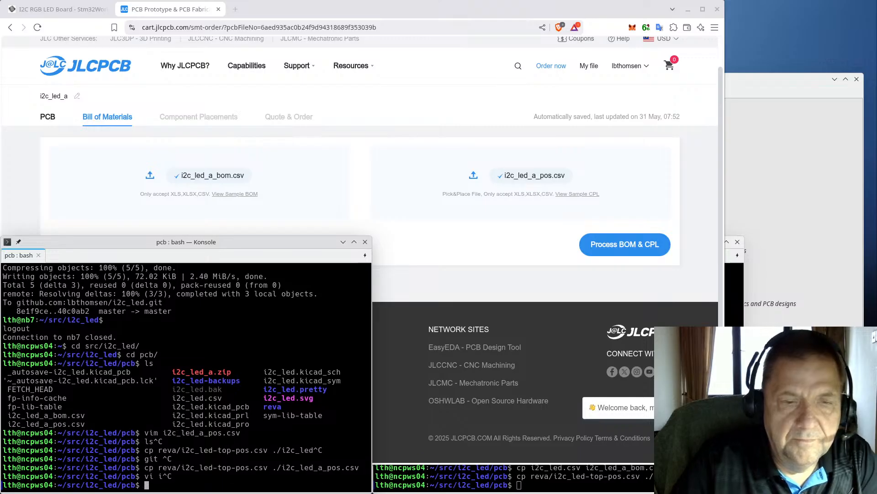
key("ctrl+r")
type("vi")
key("Return")
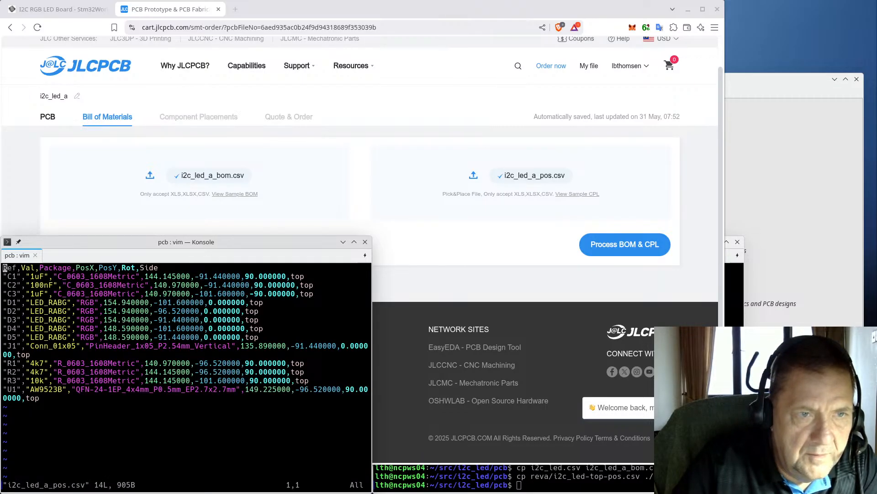
type("cwDesignat")
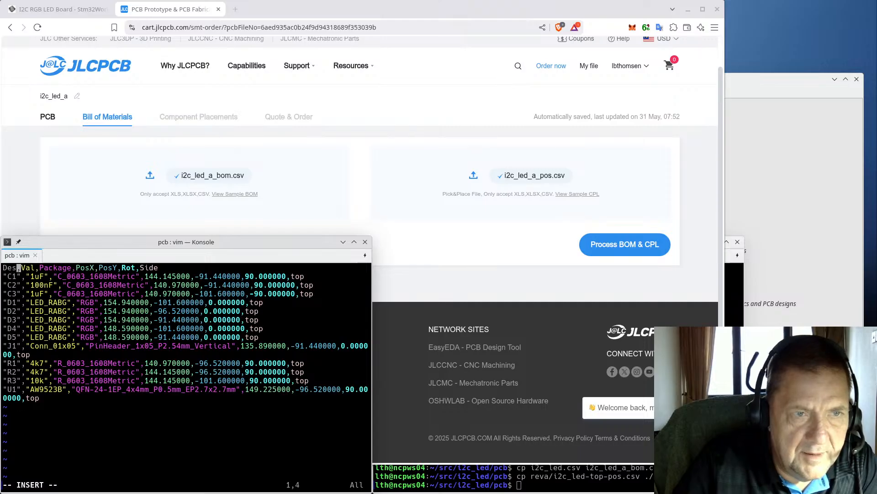
type("or")
key("Escape")
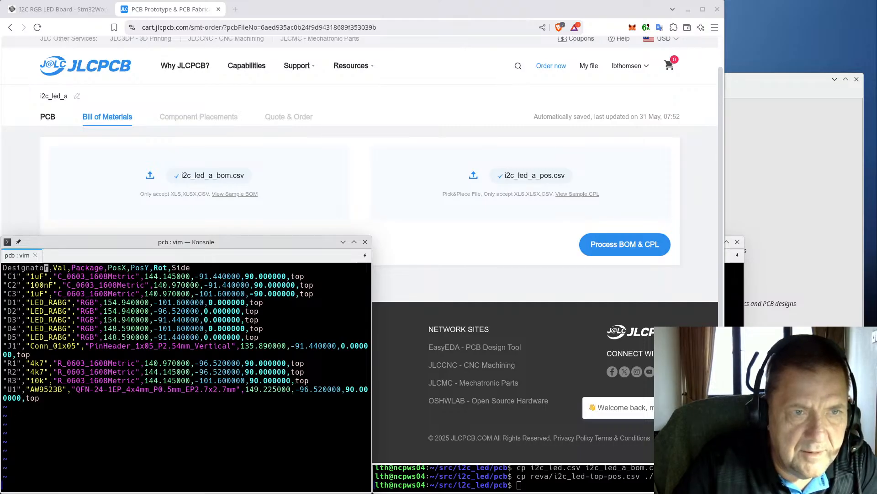
- Rename the PosX column header in the placement file to Mid X
key("w")
key("w")
key("w")
key("l")
key("l")
key("l")
key("l")
key("l")
key("l")
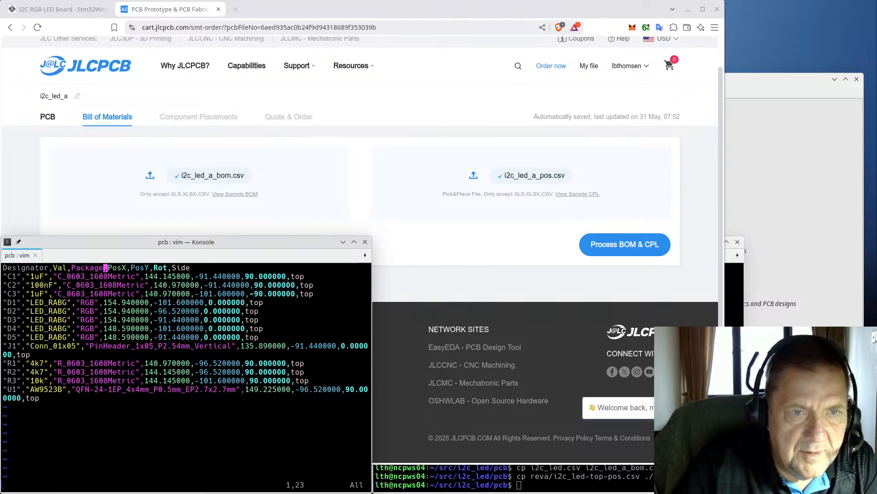
type("lcwMid ")
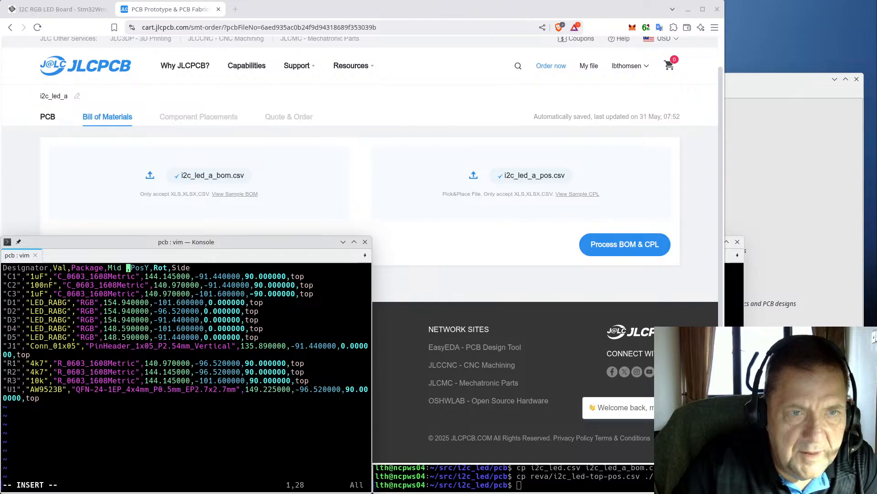
type("X")
key("Escape")
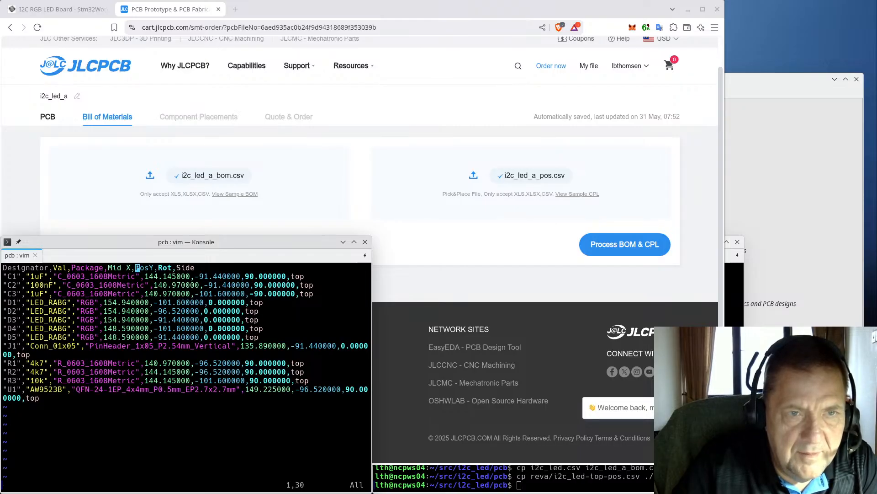
- Rename the PosY column header to Mid Y and the Rot column header to Rotation
type("cwMid Y")
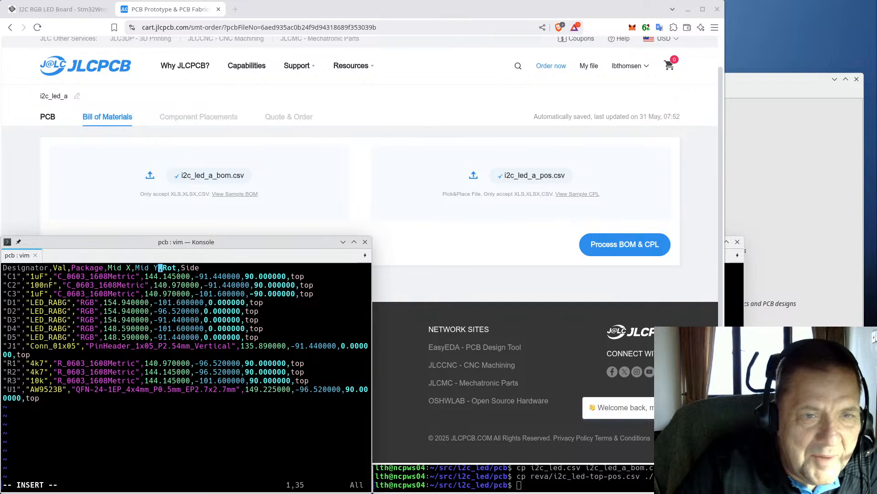
key("Escape")
type("cw")
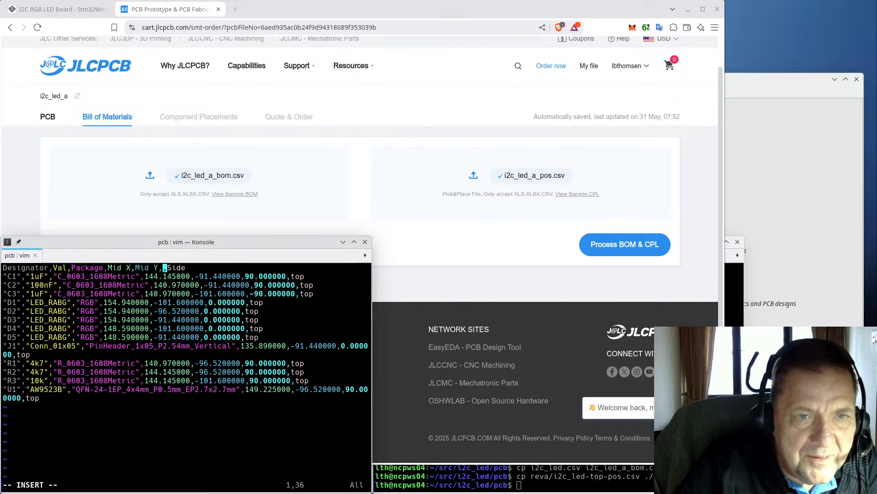
type("Rotation")
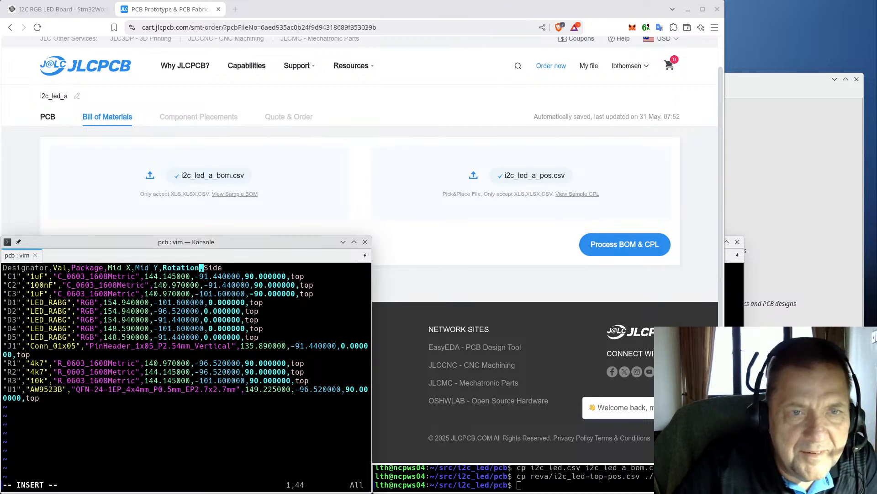
key("Escape")
- Rename the Side column header in the placement file to Layer
key("l")
key("l")
type("CL")
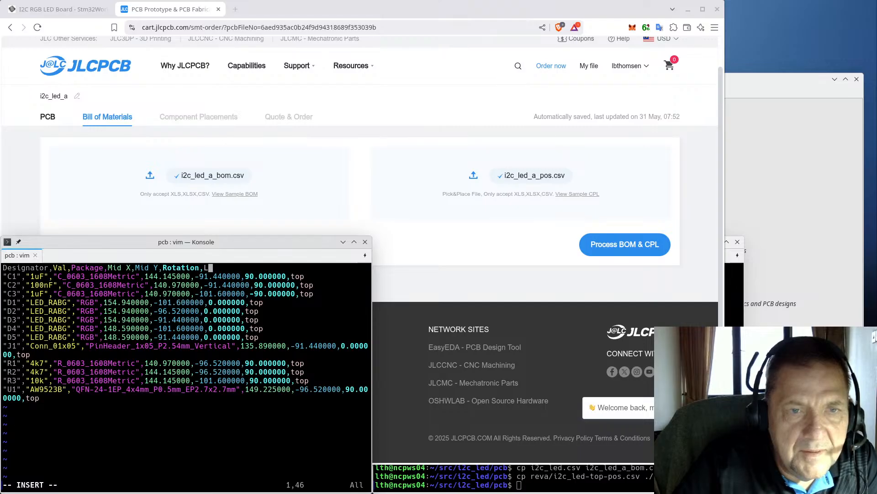
type("ayer")
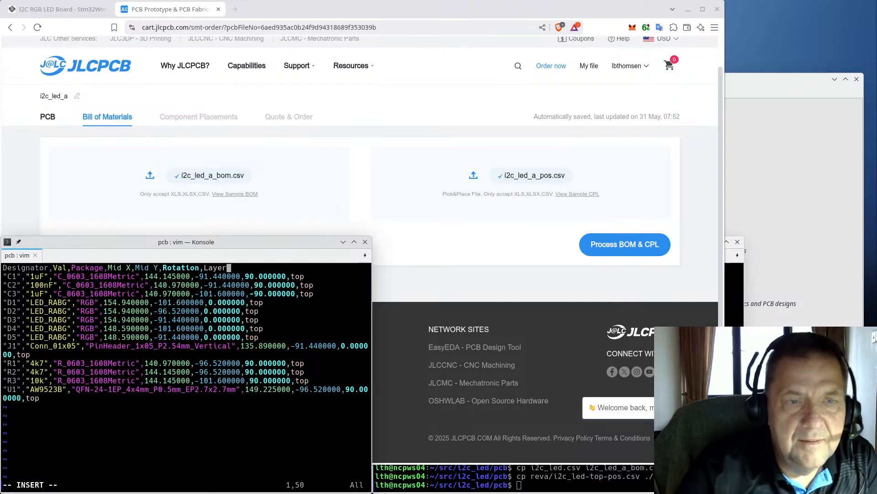
key("Escape")
- Save and close i2c_led_a_pos.csv, and reopen it in vim to check the header row
key("Return")
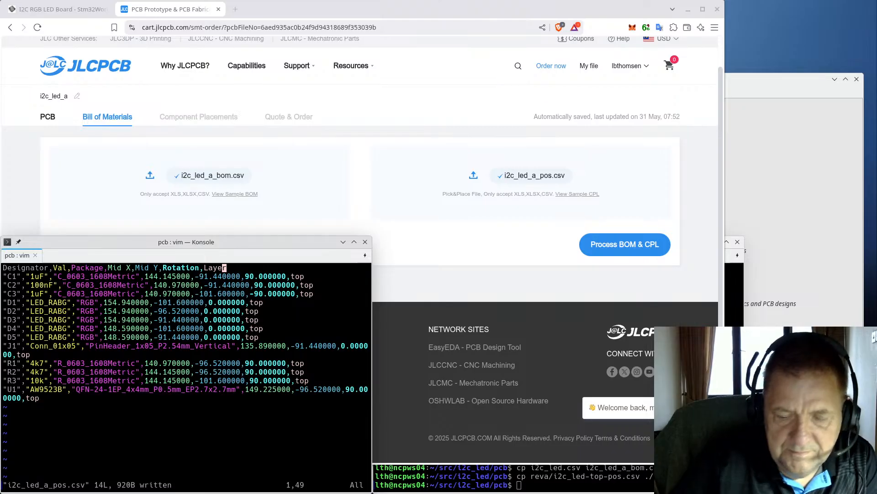
type(":q")
key("Return")
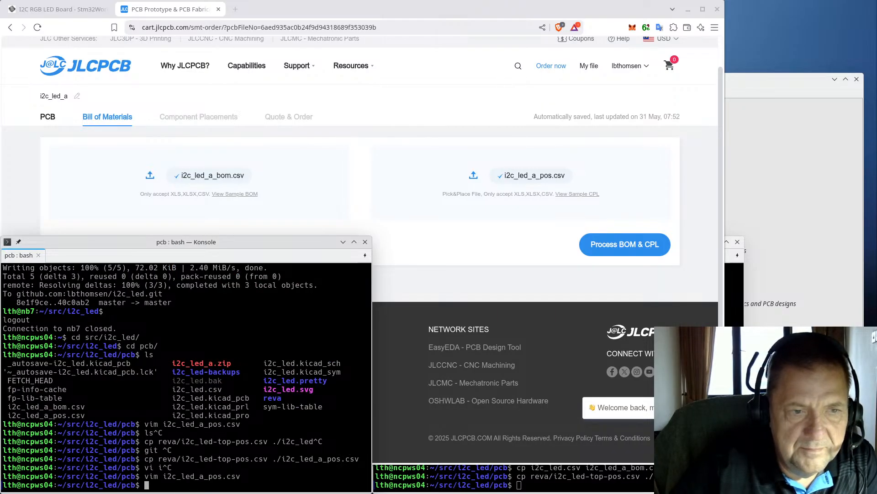
key("Up")
key("Return")
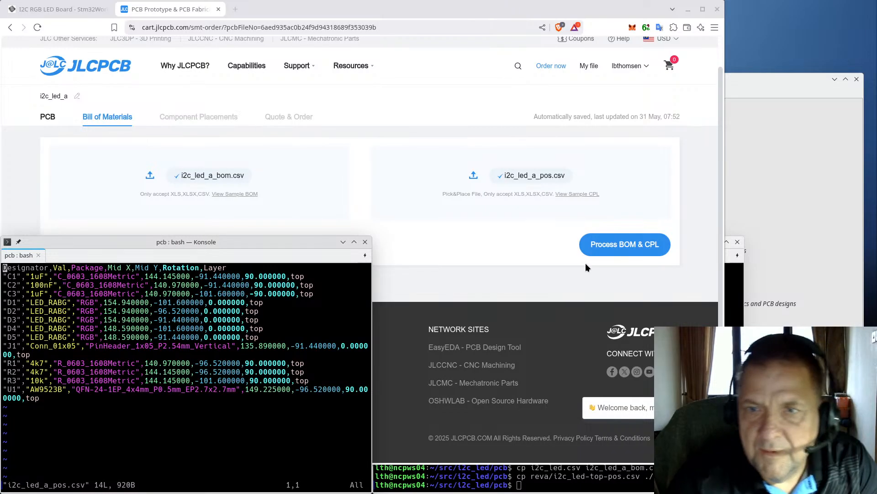
- Upload i2c_led_a_pos.csv again as the CPL file in the JLCPCB order and process it with the BOM, continuing without AD0 and AD1
left_click(472, 174)
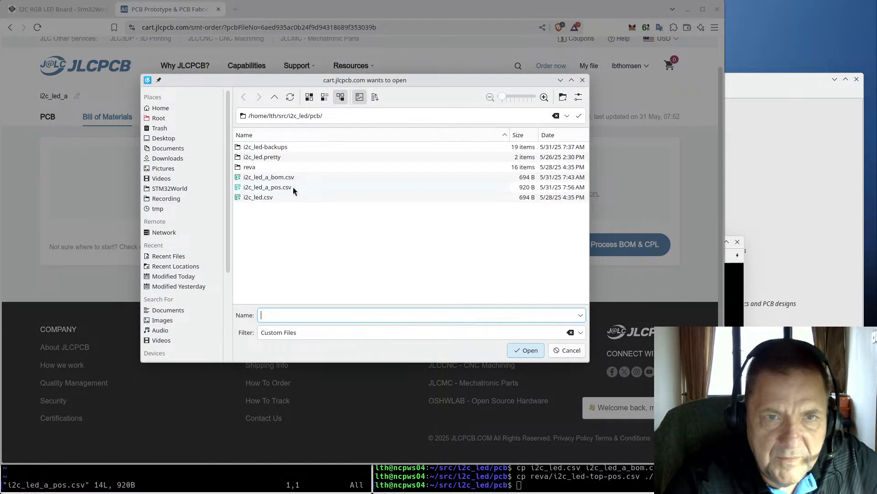
double_click(292, 187)
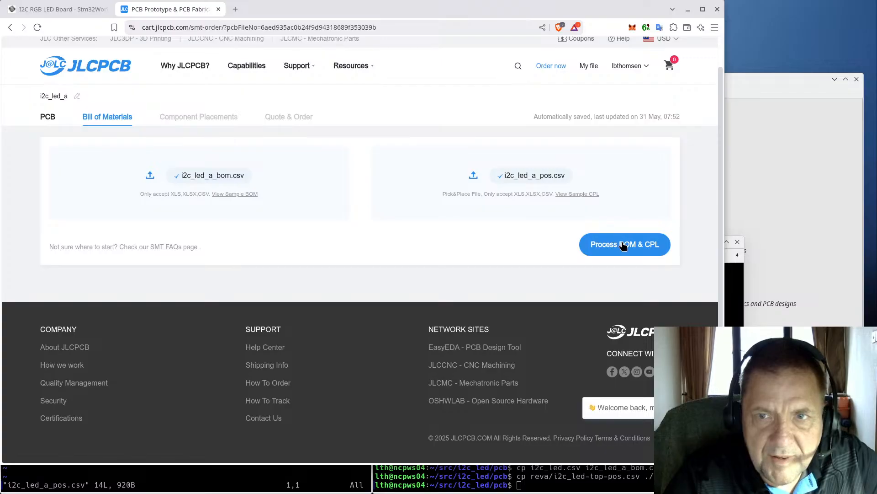
left_click(621, 242)
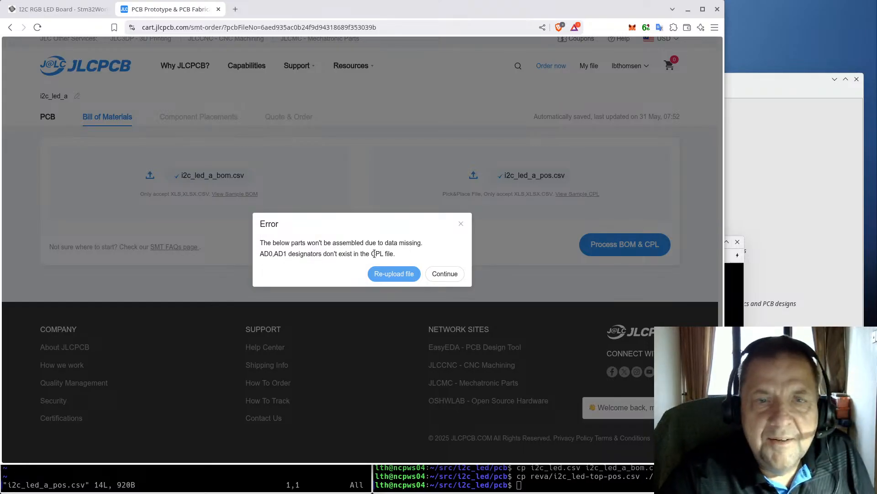
left_click(445, 274)
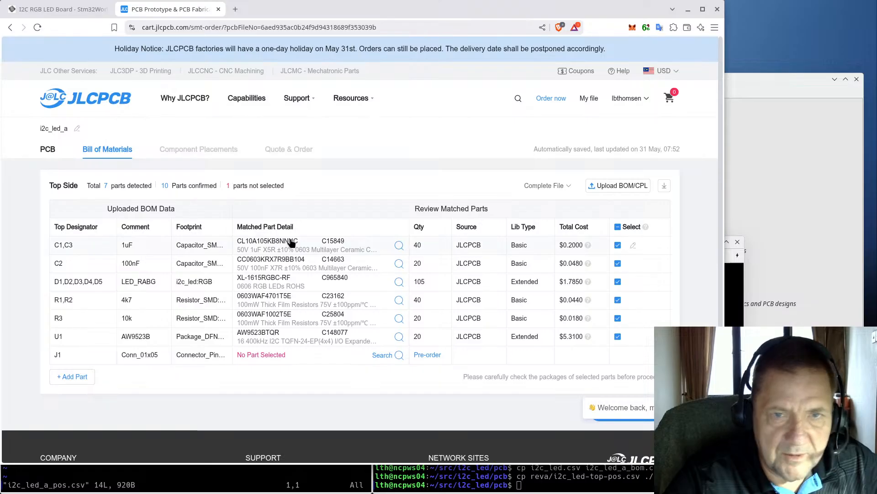
scroll(298, 224, "down", 2)
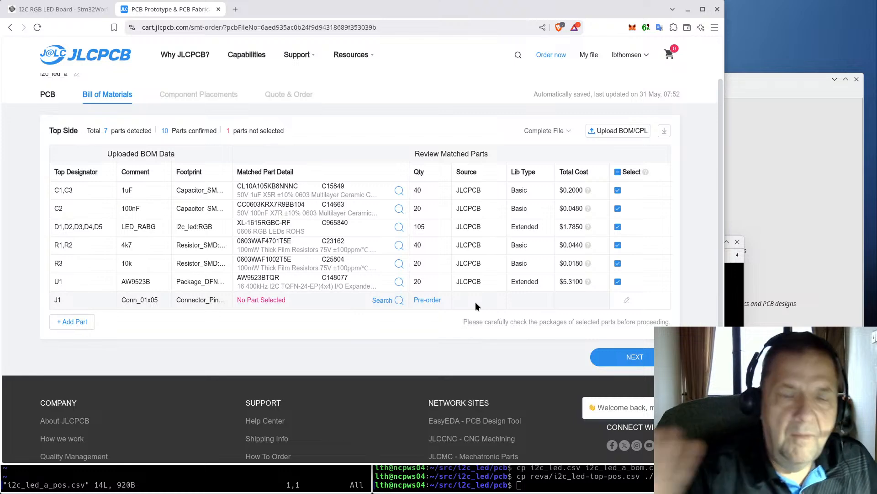
- Switch to the KiCad PCB Editor and inspect the pin header J1 on the i2c_led board from several angles in the 3D Viewer
left_click(813, 204)
left_click(560, 169)
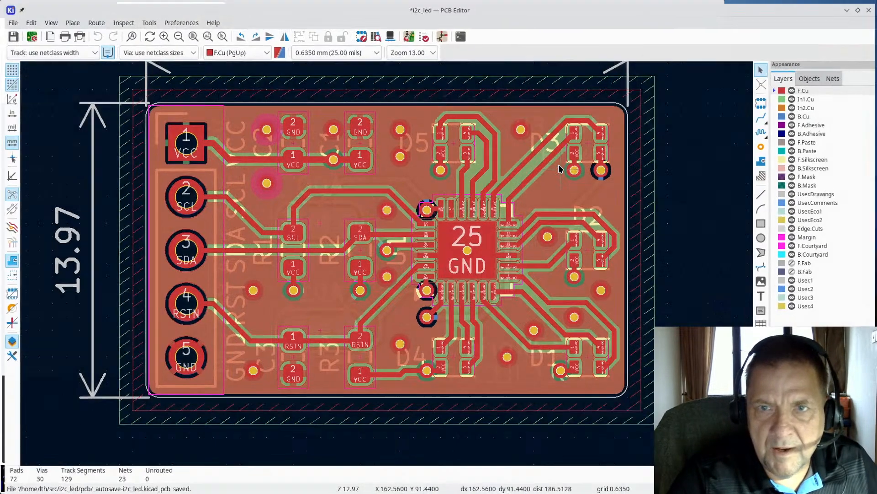
left_click(48, 21)
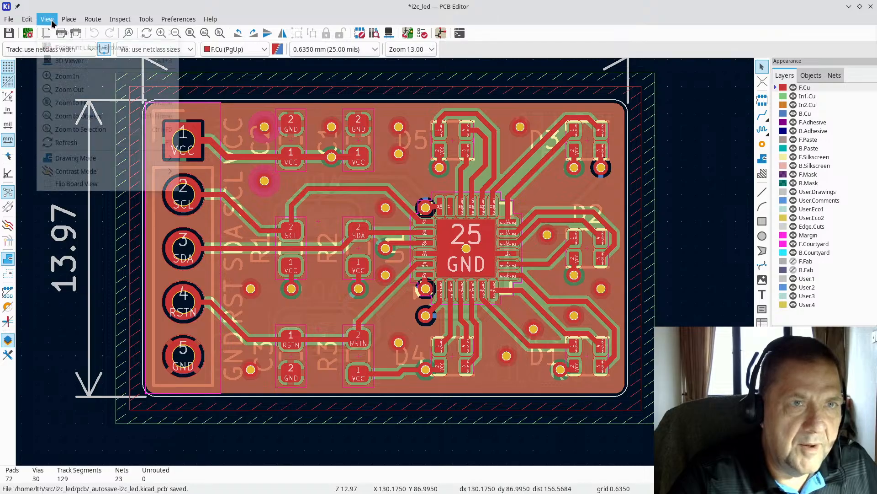
left_click(68, 60)
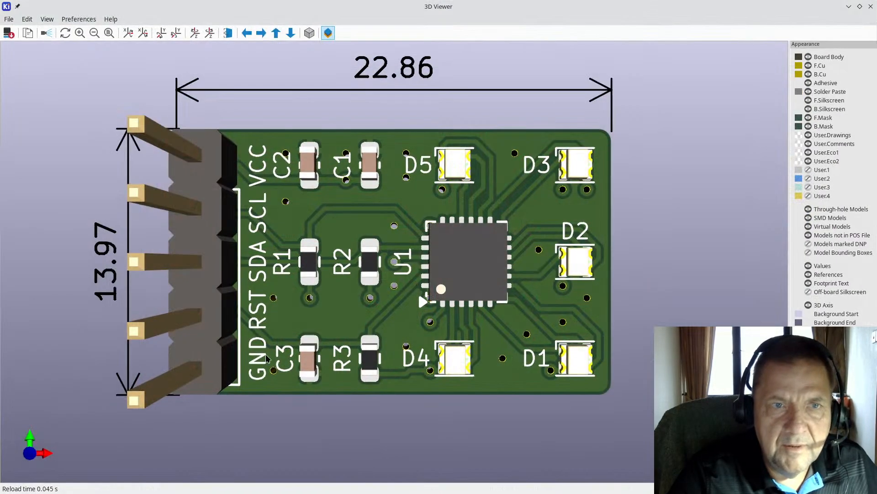
left_click_drag(418, 292, 155, 134)
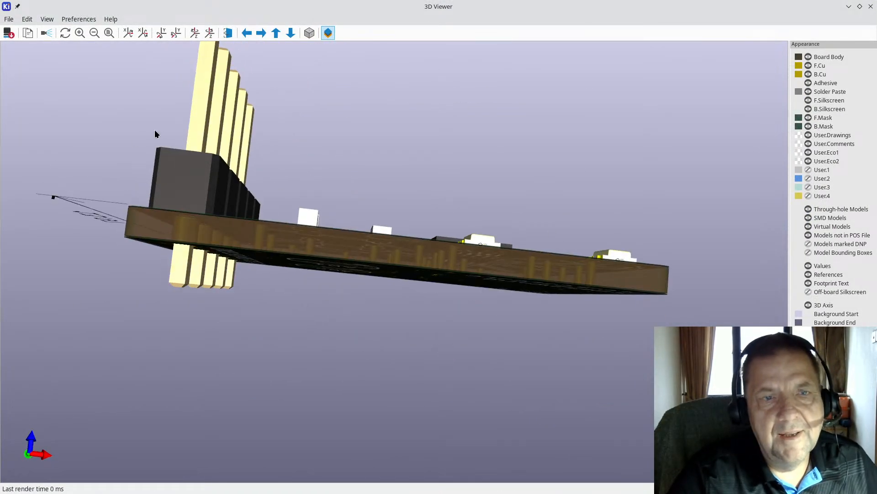
left_click_drag(381, 172, 430, 316)
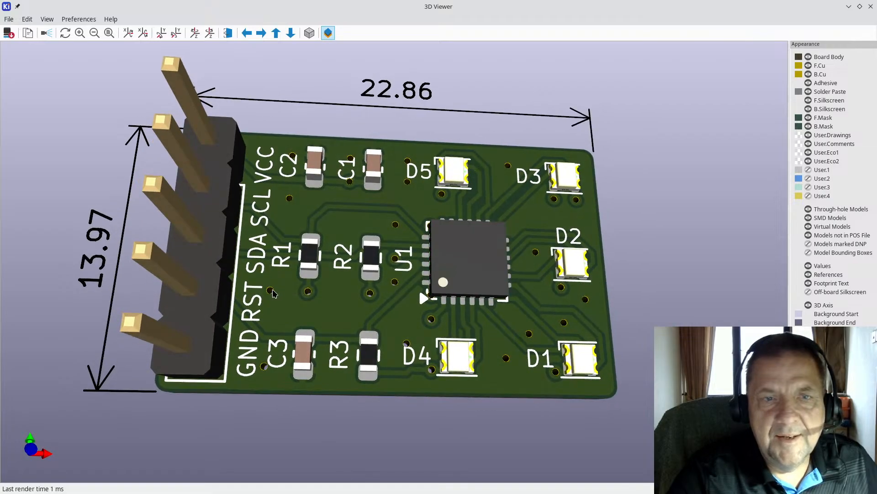
left_click_drag(338, 274, 310, 309)
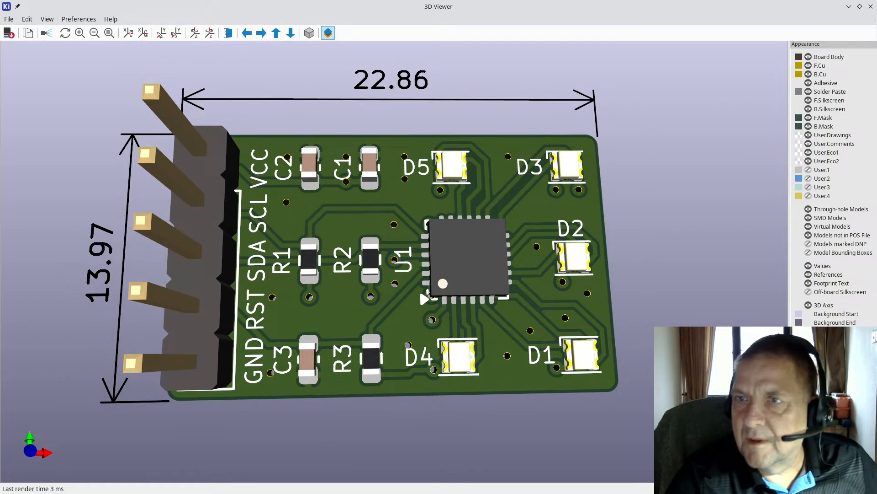
left_click(871, 7)
left_click(849, 8)
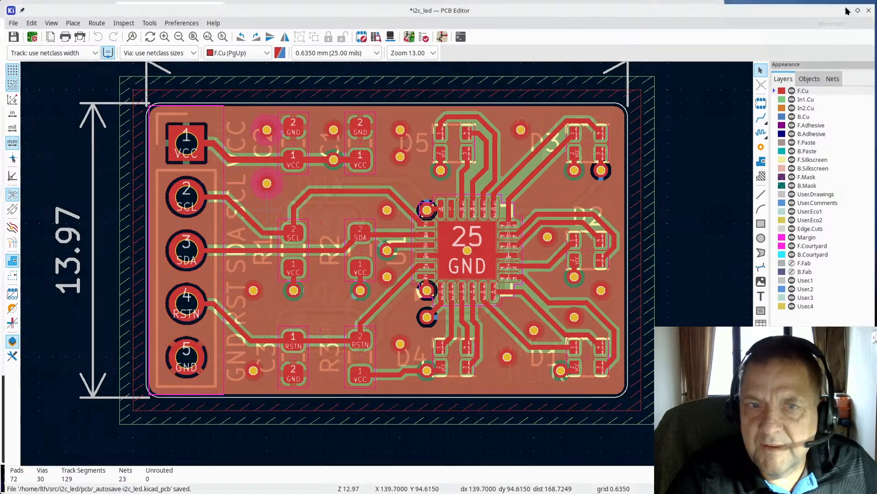
- Return to the JLCPCB order and continue to the component placements with J1 set to not be placed
left_click(243, 333)
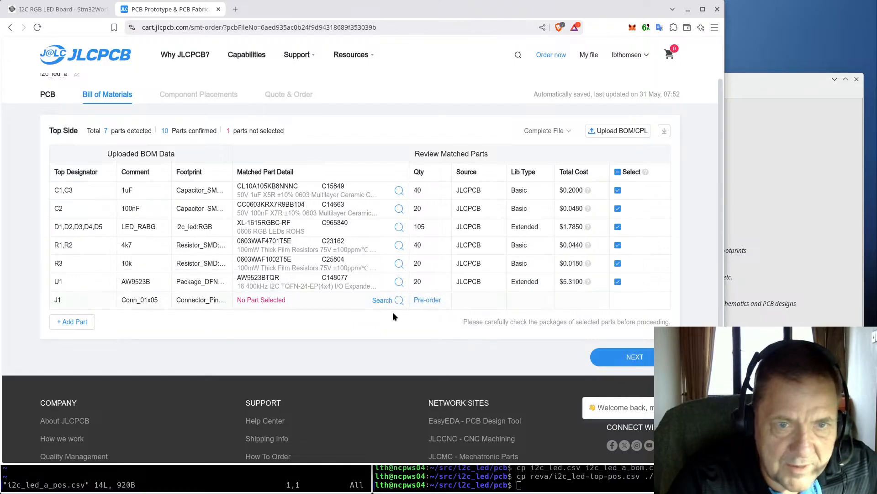
left_click(636, 358)
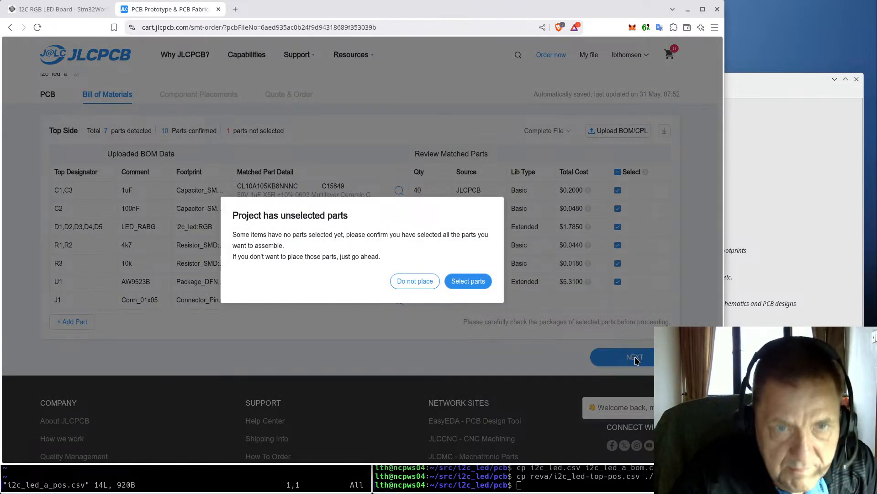
left_click(409, 282)
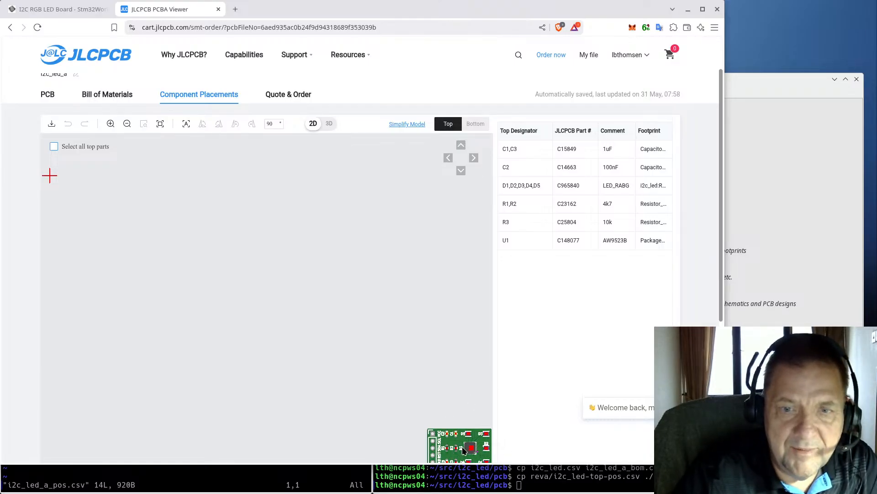
- Centre the board in the placement preview and examine U1's pin 1 orientation against the silkscreen marker
left_click_drag(463, 451, 269, 317)
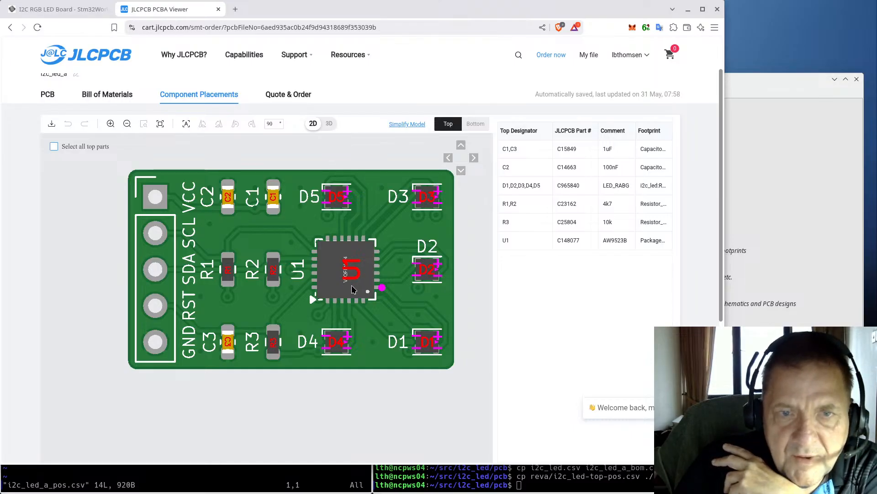
scroll(352, 293, "up", 2)
scroll(352, 293, "up", 1)
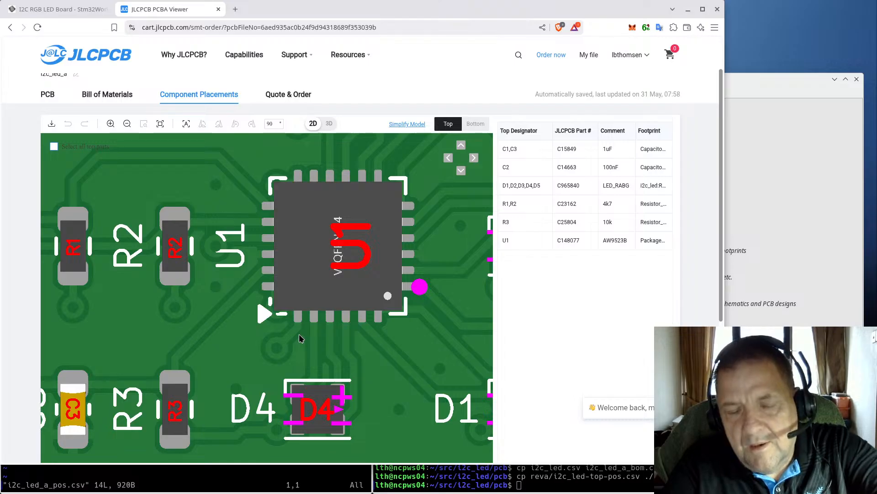
- In i2c_led_a_pos.csv in vim, change U1's rotation to 0.000000 and save the file
left_click(234, 480)
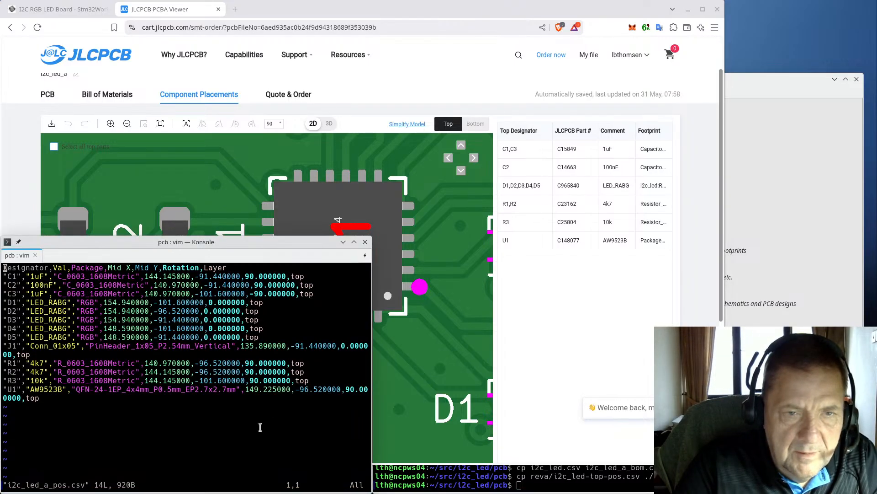
key("Escape")
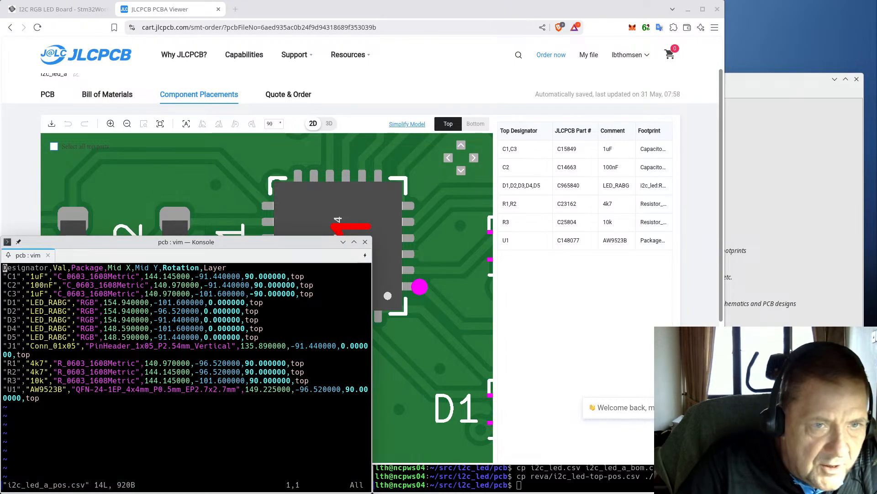
key("j")
key("j")
key("j")
key("j")
key("j")
key("j")
key("j")
key("j")
key("j")
key("j")
key("j")
key("j")
key("j")
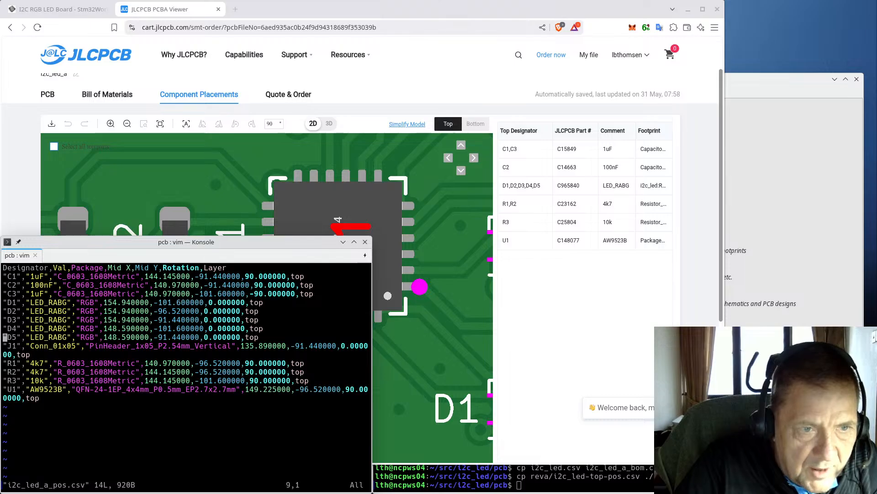
key("l")
key("l")
key("l")
key("l")
key("l")
key("l")
key("l")
key("l")
key("l")
key("l")
key("l")
key("l")
key("l")
key("l")
key("l")
key("l")
key("l")
key("l")
key("l")
key("l")
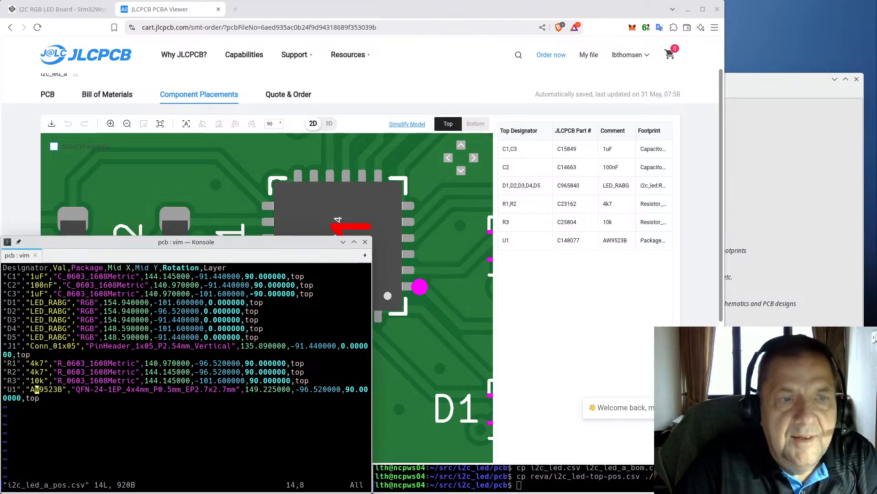
key("l")
key("l")
key("l")
key("l")
key("l")
key("l")
key("l")
key("l")
key("l")
key("l")
key("l")
key("l")
key("l")
key("l")
key("l")
key("l")
key("l")
key("l")
key("l")
key("l")
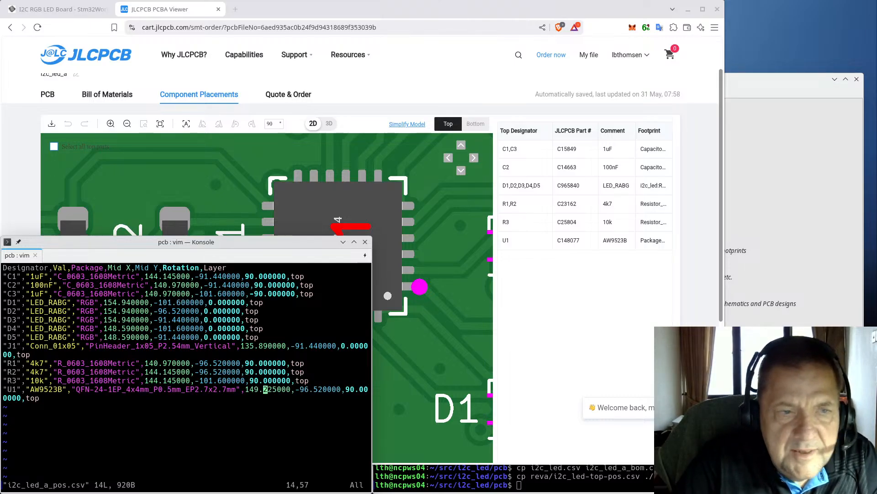
key("l")
key("l")
key("l")
key("l")
key("l")
key("l")
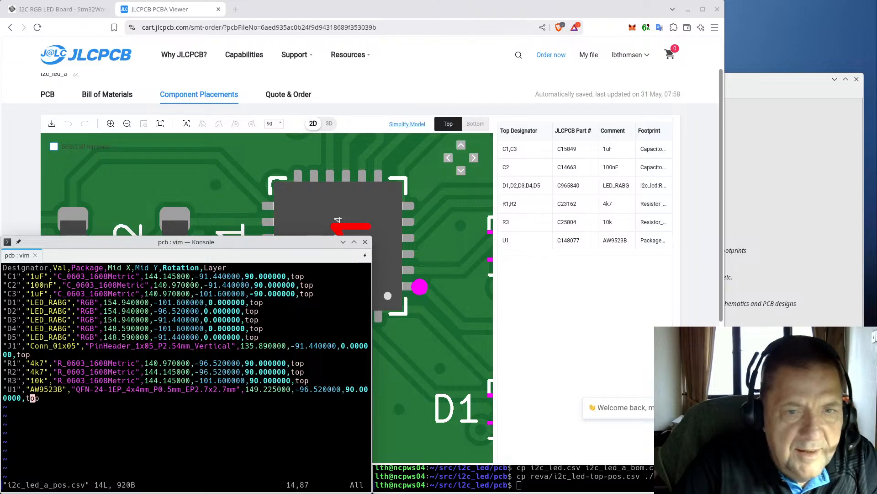
key("h")
key("h")
key("h")
key("h")
key("h")
key("h")
key("h")
key("h")
key("h")
key("h")
key("h")
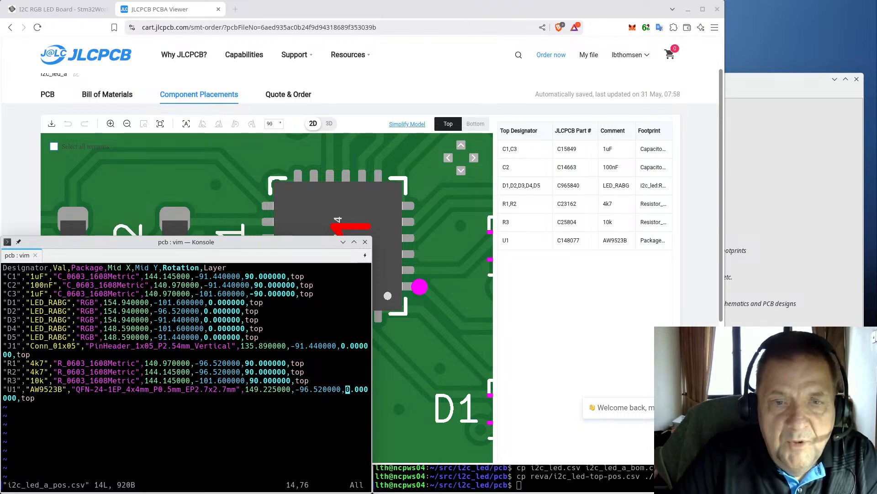
type(":w")
key("Return")
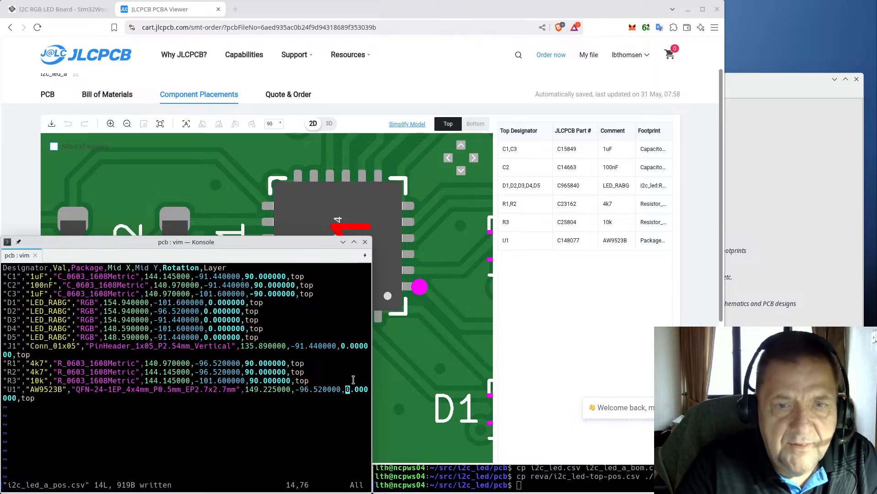
- Return to the JLCPCB placement preview and check the orientation of LEDs D1 to D5 around U1
left_click(544, 338)
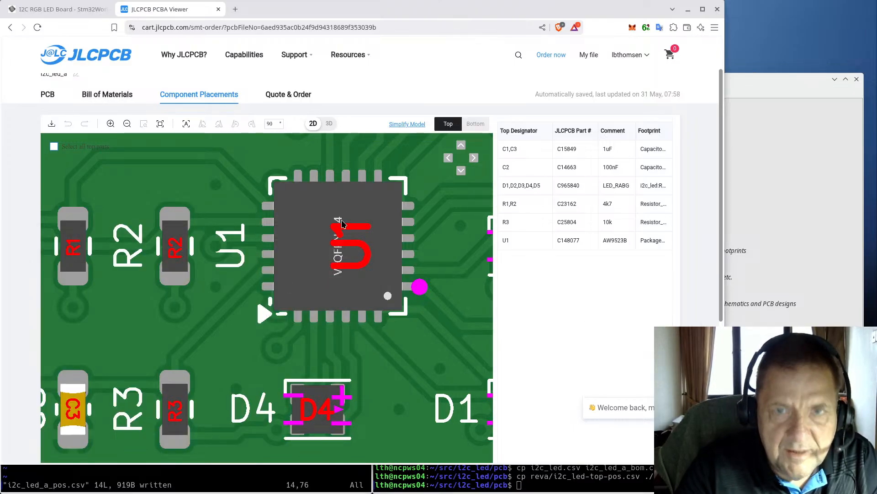
left_click_drag(319, 241, 134, 379)
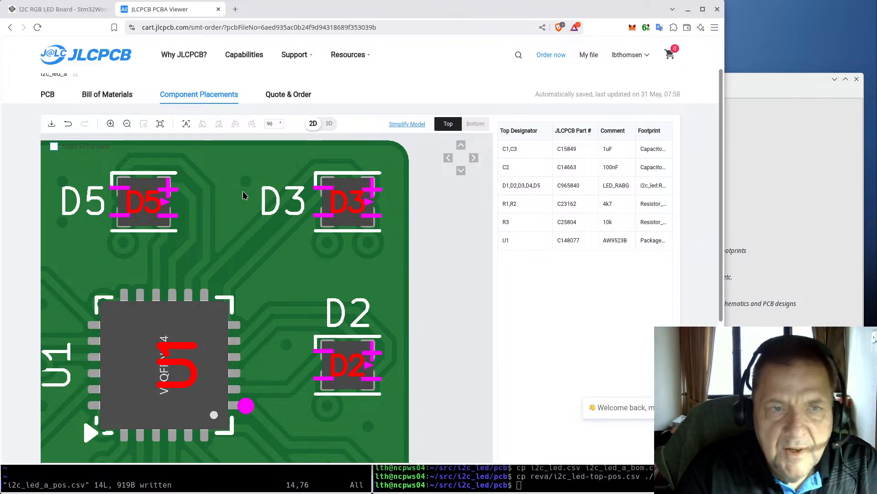
left_click_drag(309, 302, 317, 124)
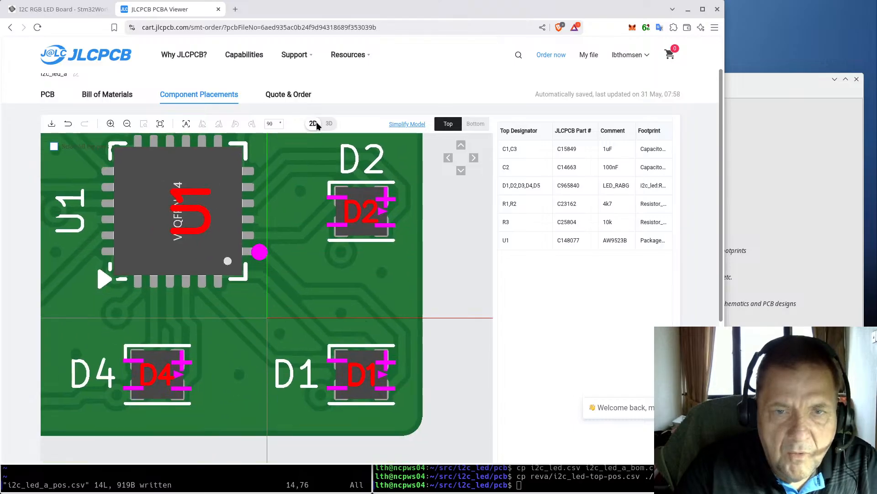
left_click_drag(188, 319, 307, 405)
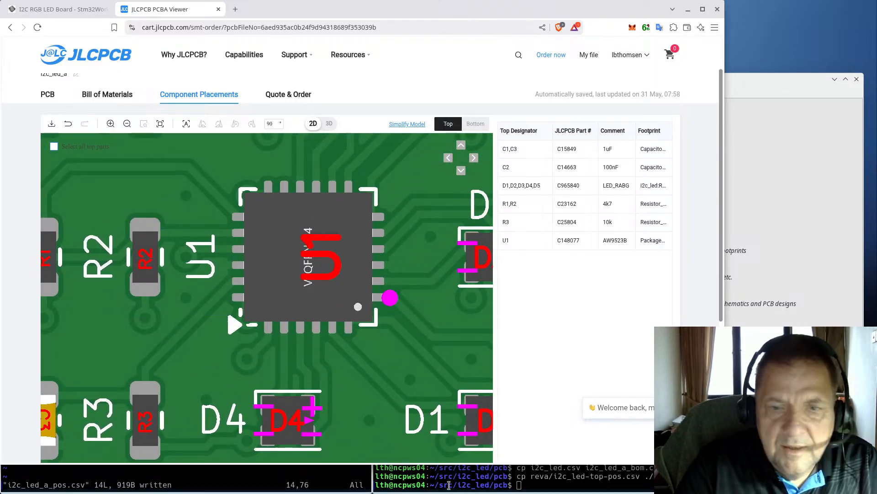
- Switch back to vim and set D1's rotation to 180.000000 in i2c_led_a_pos.csv
left_click(291, 470)
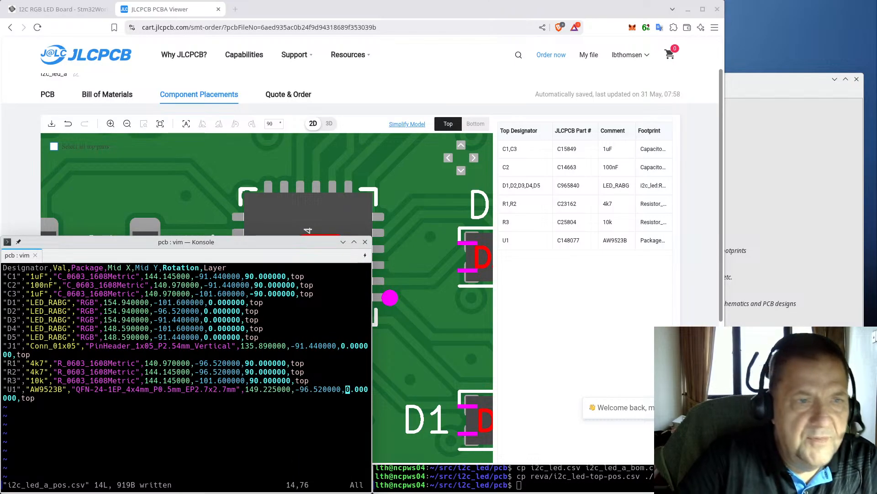
key("Up")
key("Up")
key("Up")
key("Up")
key("Up")
key("Up")
key("Up")
key("Up")
key("Up")
key("Left")
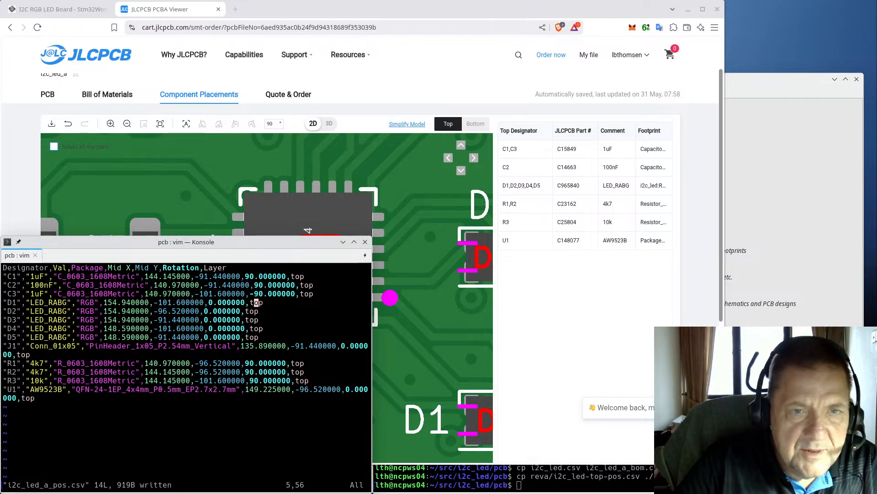
key("Left")
key("Left")
key("Left")
key("Left")
key("Left")
key("Left")
key("Left")
key("Left")
key("Left")
key("Left")
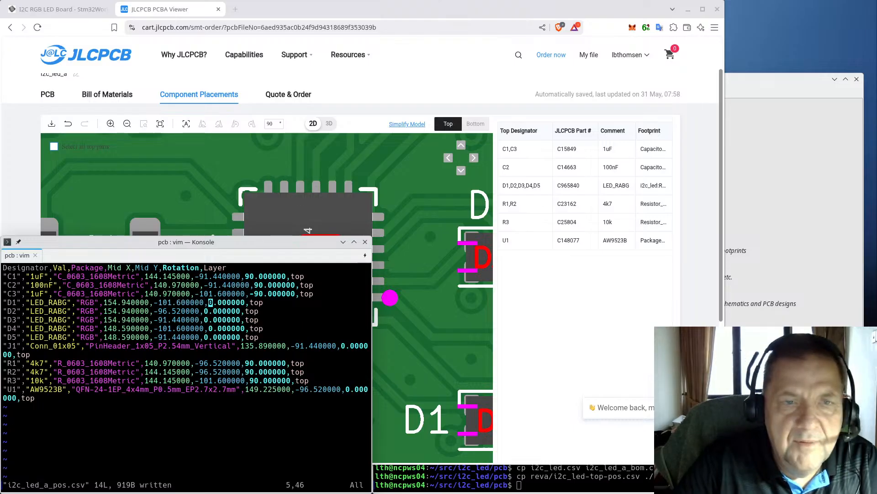
type("i18")
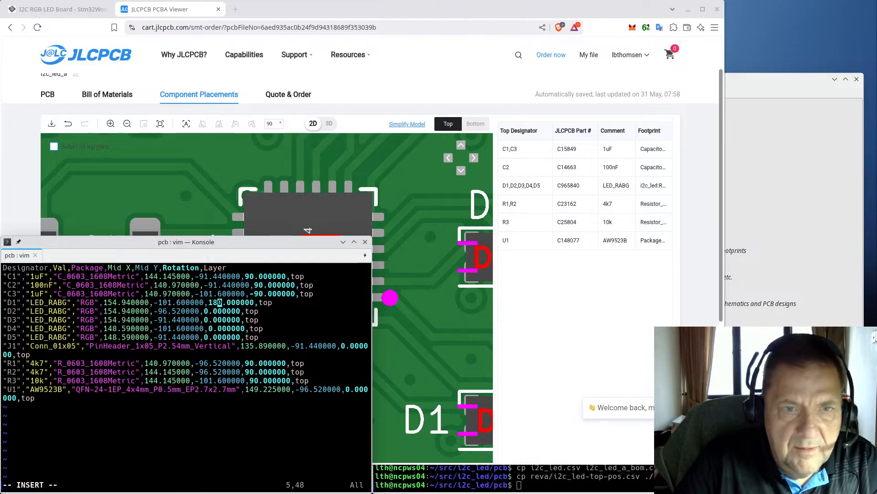
key("Escape")
- Set the rotation of D2, D3, D4 and D5 to 180.000000 as well and save the placement file
key("j")
key("h")
key("h")
key(".")
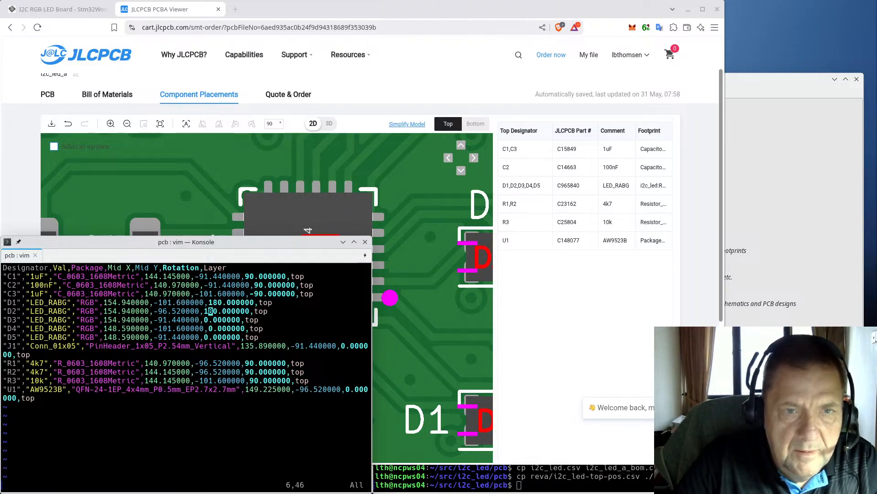
key("j")
key(".")
key("j")
key("h")
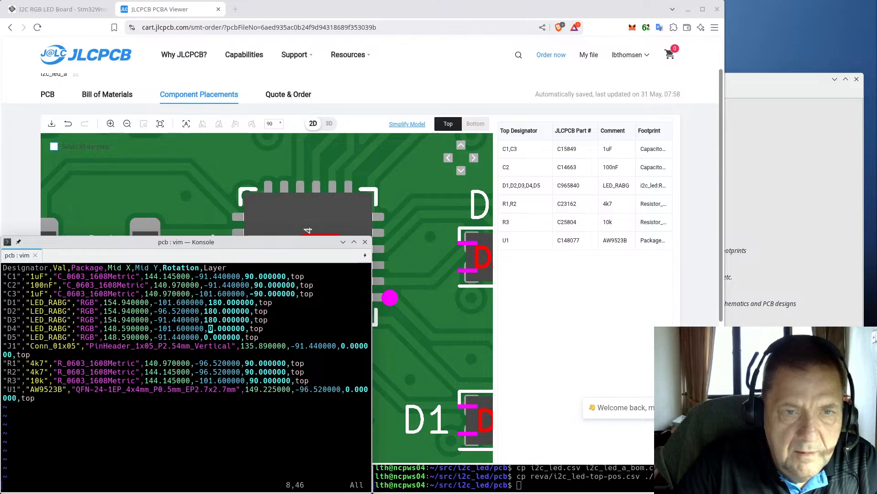
key(".")
key("j")
key("h")
key(".")
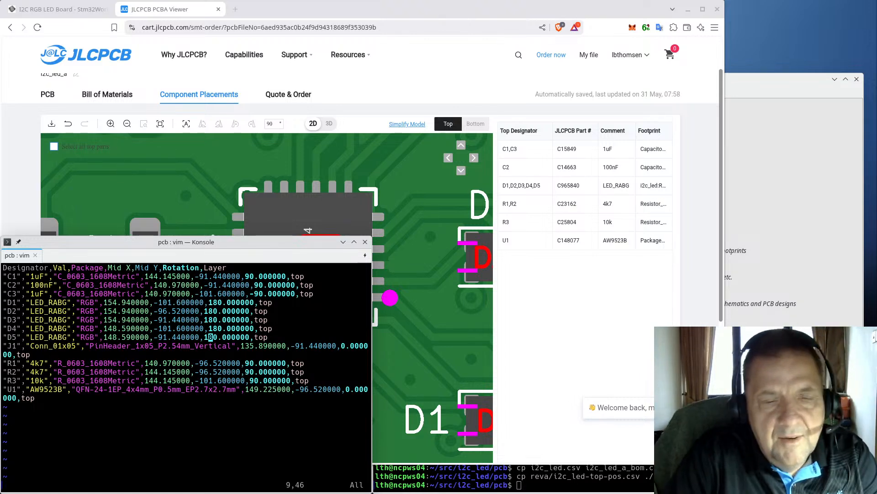
type(":")
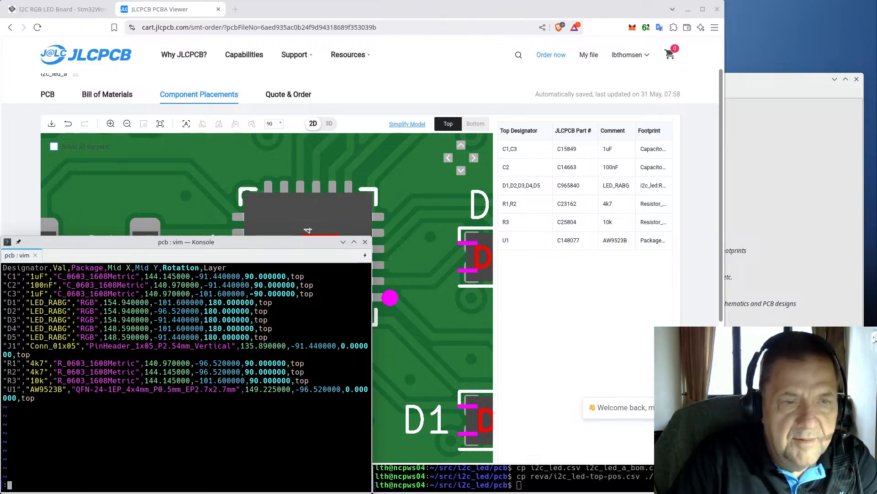
type("w")
key("Return")
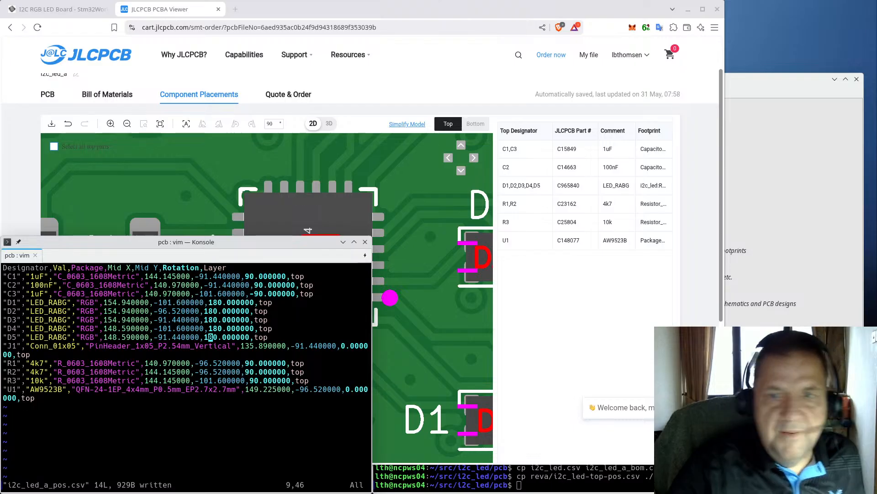
- Return to the JLCPCB bill of materials, re-upload i2c_led_a_pos.csv as the placement file and process the BOM and CPL
left_click(619, 287)
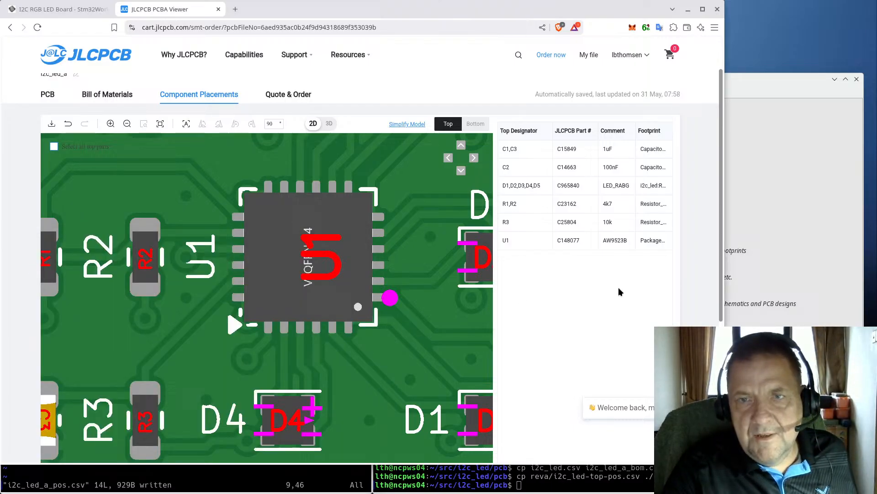
left_click(101, 94)
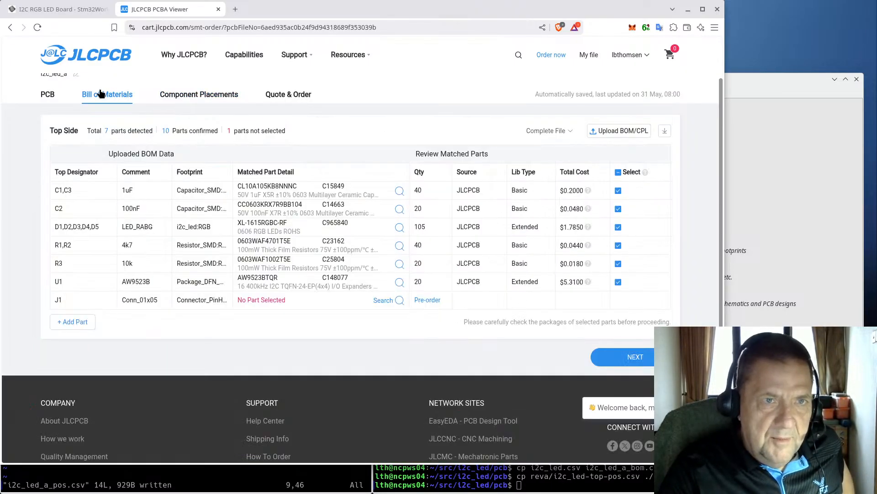
left_click(610, 131)
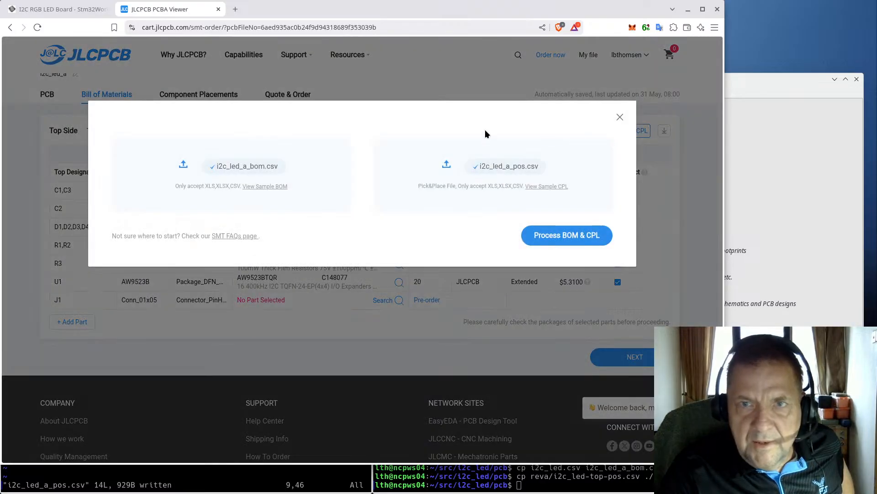
left_click(447, 166)
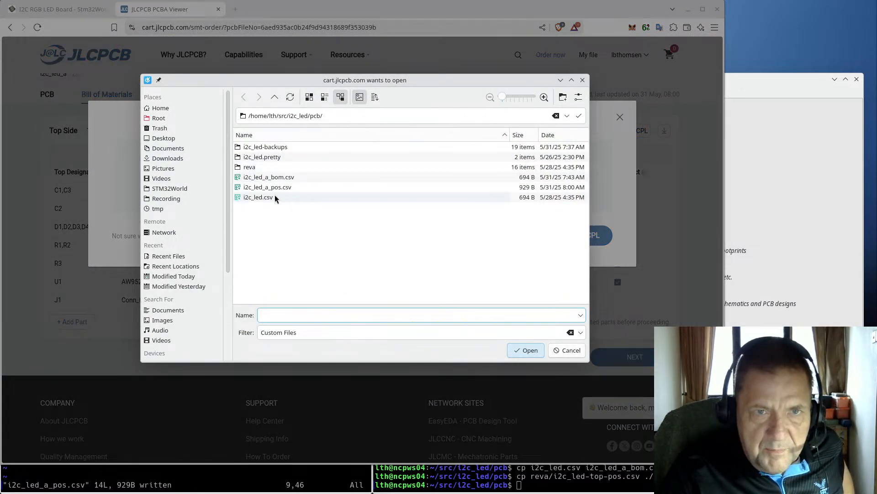
left_click(268, 188)
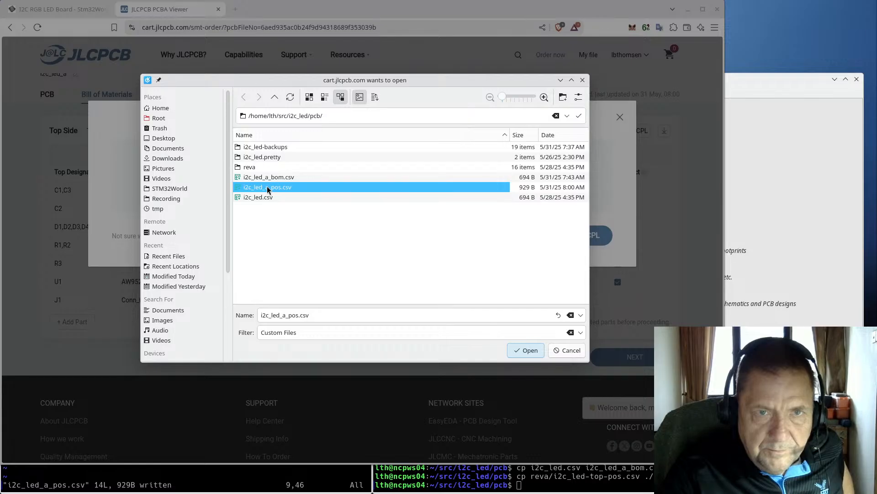
double_click(268, 188)
left_click(578, 236)
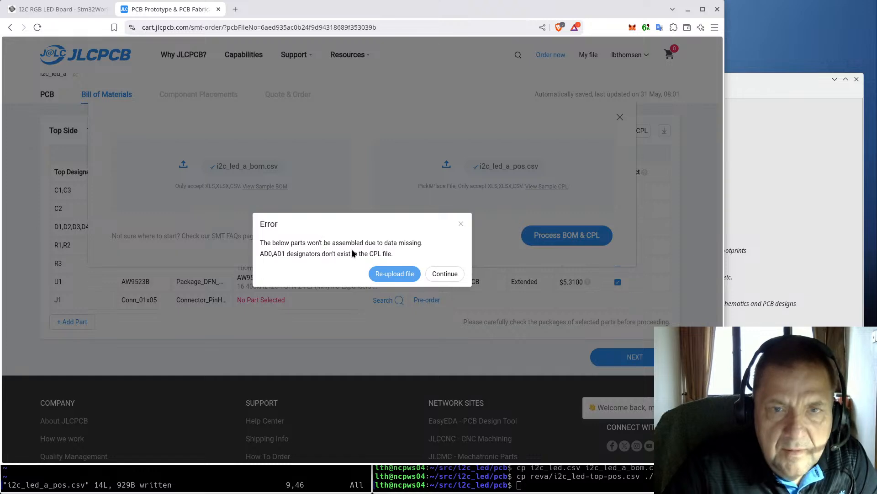
- Continue without the AD0 and AD1 designators and proceed to the component placements with J1 set to not be placed
left_click(444, 274)
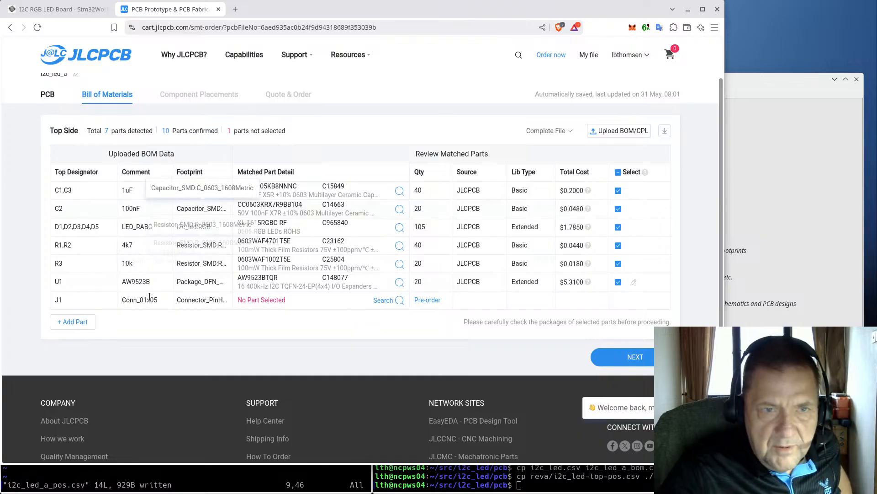
left_click(627, 356)
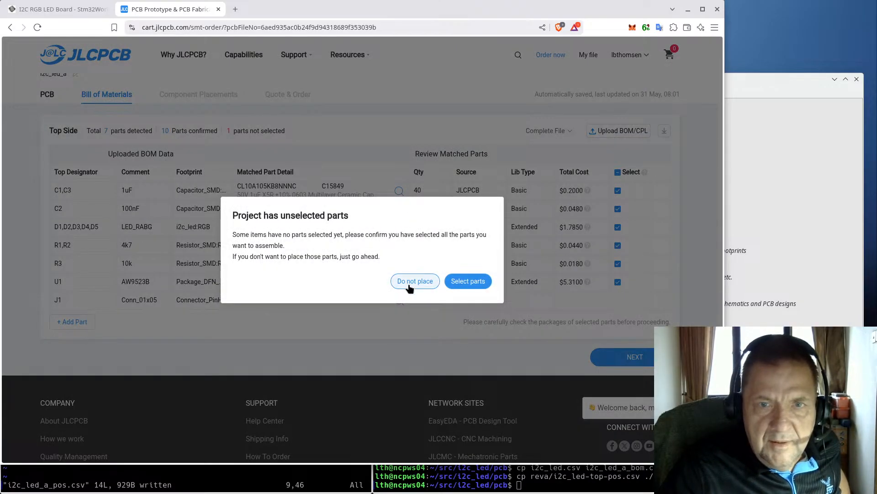
left_click(414, 282)
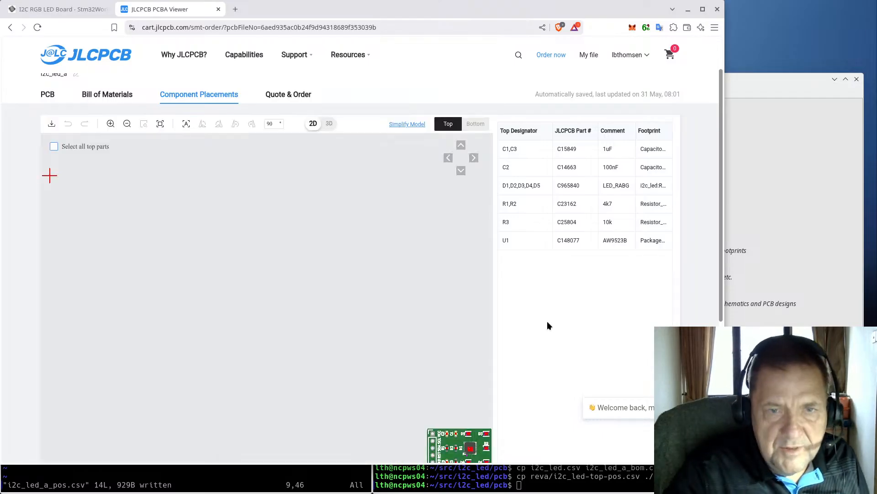
- Examine the placement preview for U1's pin 1 alignment and the orientation of LEDs D1 to D5
left_click_drag(460, 436, 265, 307)
scroll(263, 308, "up", 2)
scroll(263, 312, "up", 8)
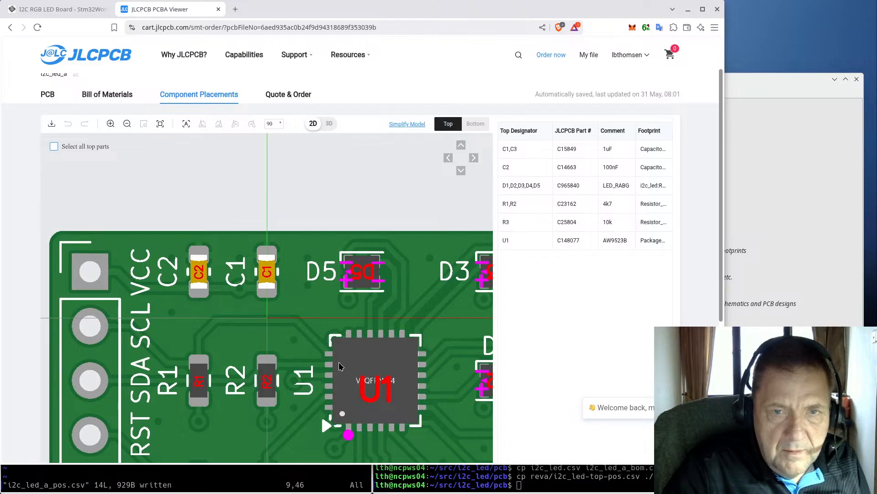
left_click_drag(346, 441, 291, 297)
scroll(291, 297, "up", 2)
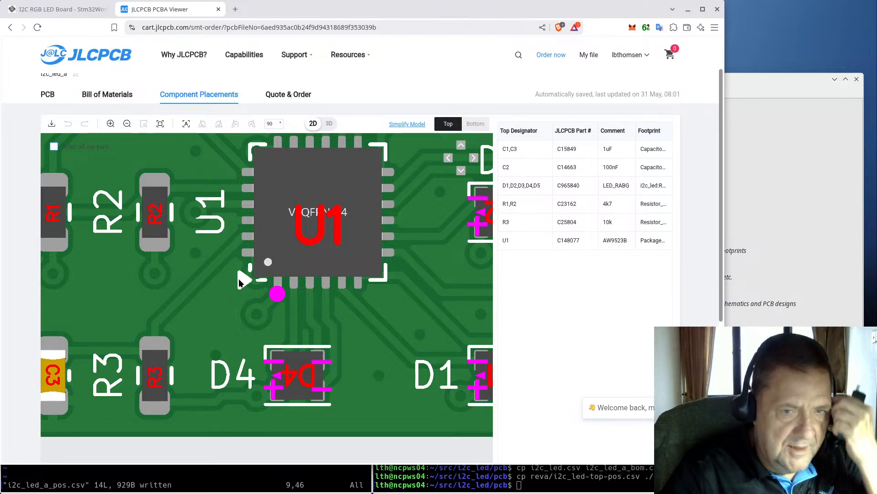
left_click_drag(411, 219, 342, 208)
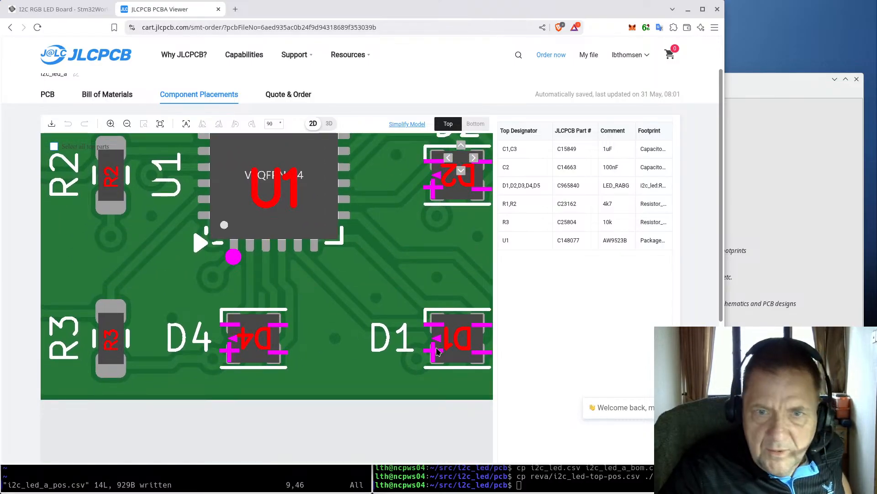
left_click_drag(410, 239, 322, 344)
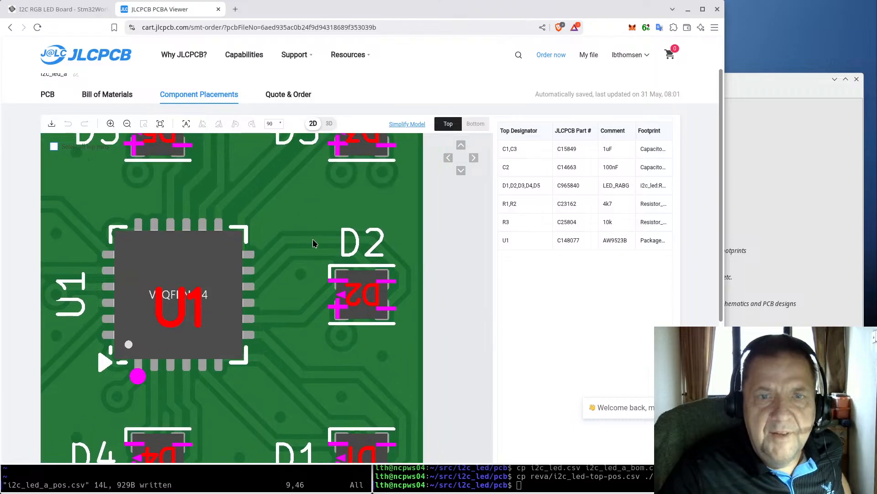
left_click_drag(312, 239, 339, 343)
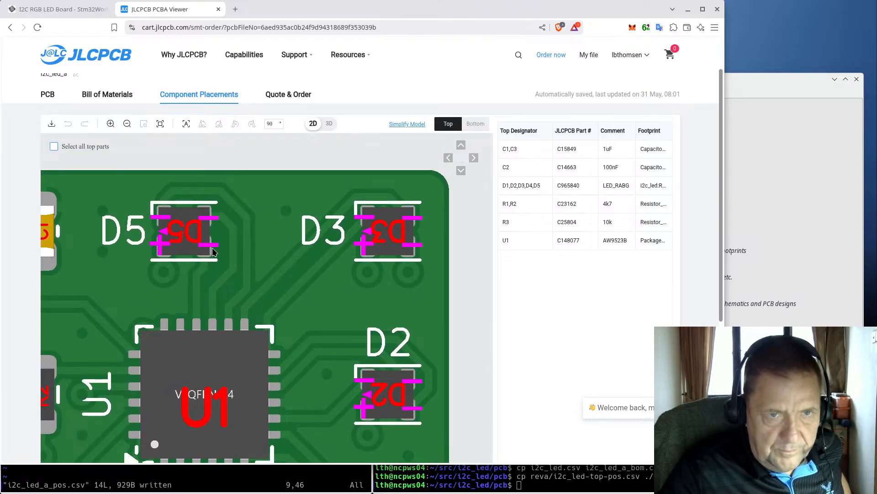
left_click_drag(213, 249, 385, 260)
scroll(314, 270, "down", 3)
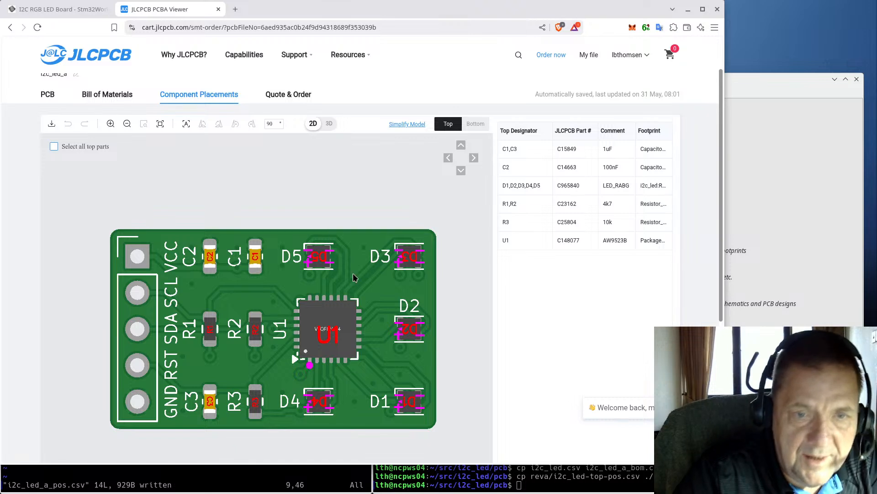
left_click_drag(282, 341, 269, 309)
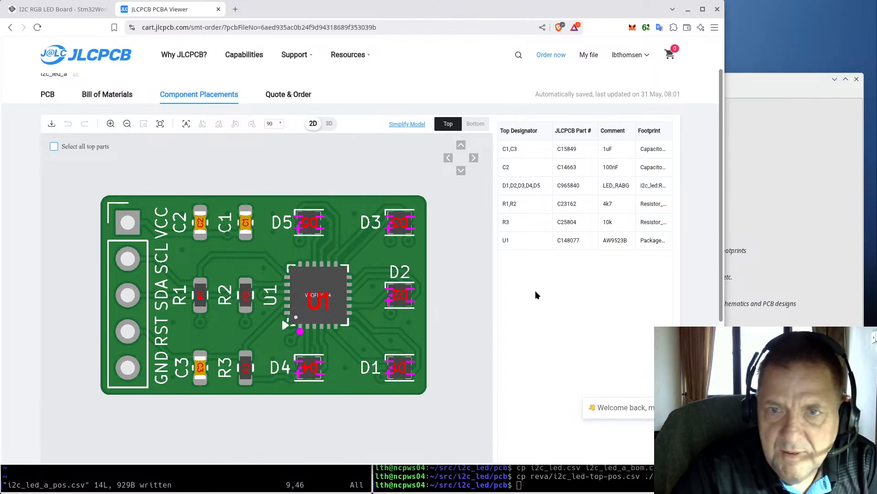
- Proceed from the placements to the quote and review the PCB, component, extended parts and SMT assembly charges
scroll(536, 293, "down", 5)
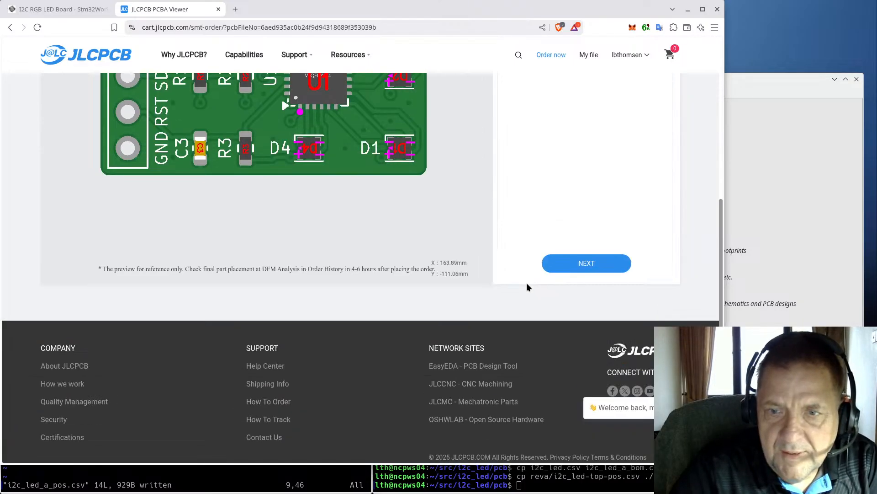
left_click(587, 264)
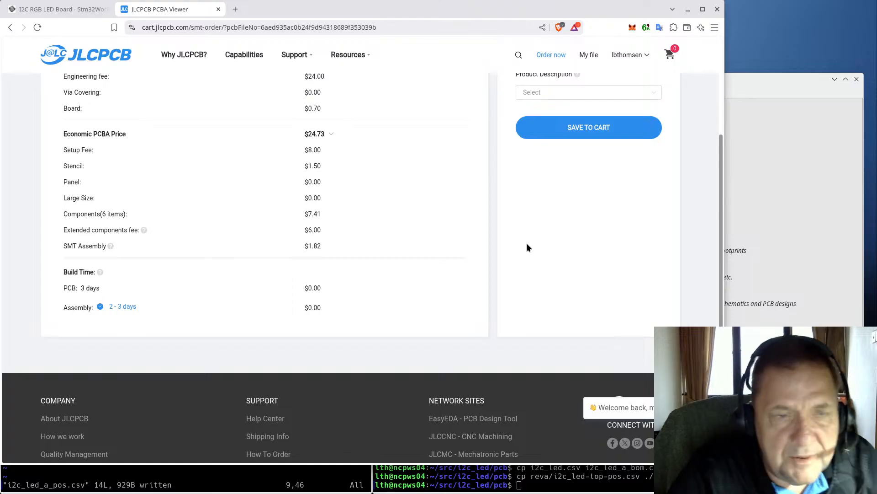
scroll(512, 249, "up", 4)
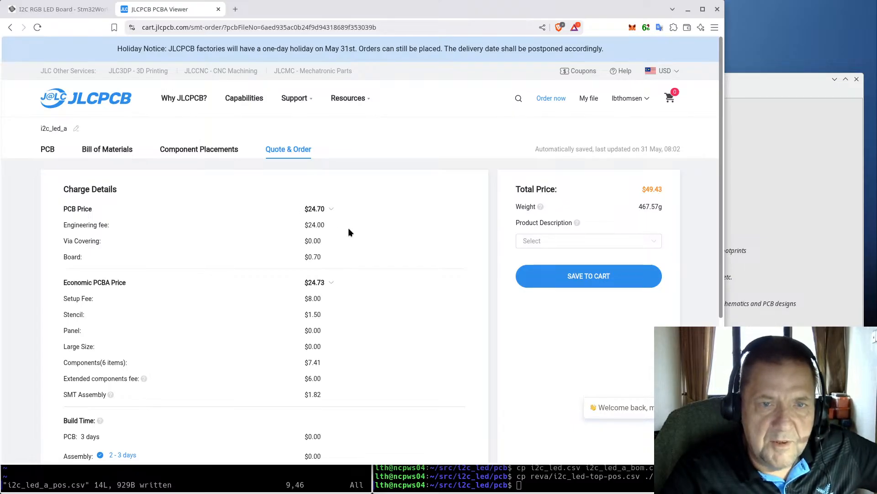
scroll(348, 232, "down", 3)
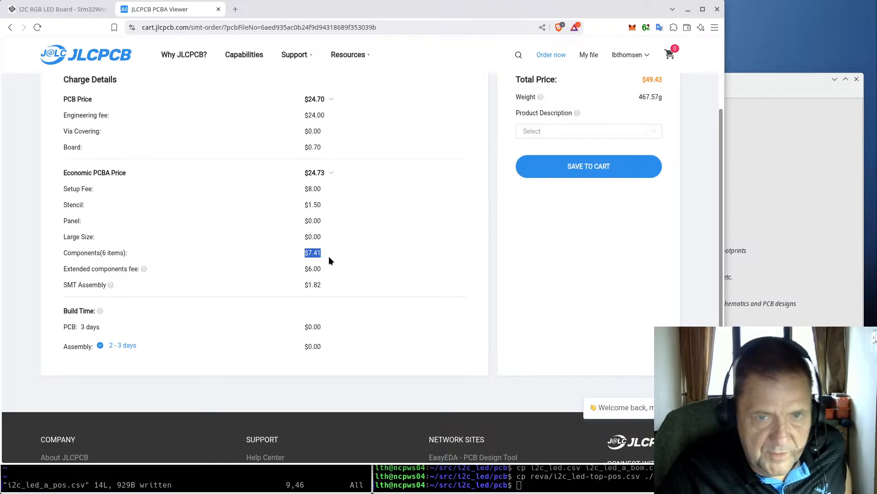
left_click_drag(117, 269, 339, 267)
left_click(337, 267)
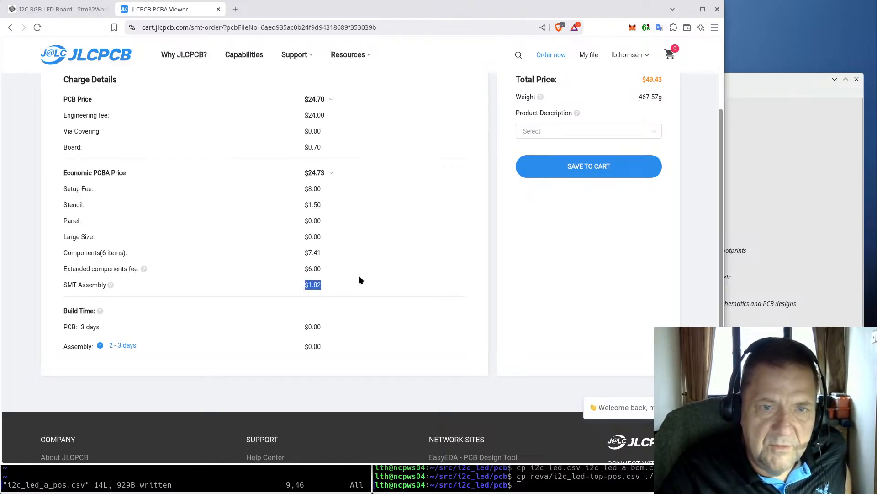
scroll(392, 277, "up", 3)
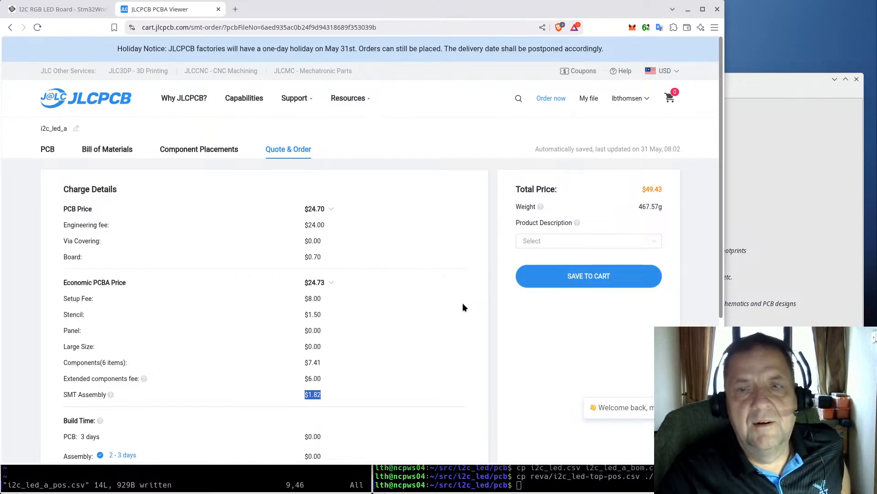
scroll(463, 306, "down", 2)
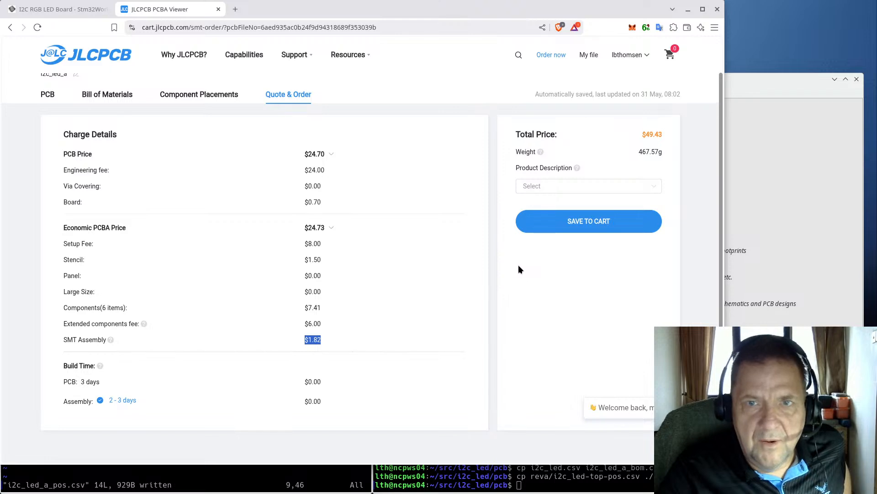
- Set the product description to DIY Hobby Circuit Board - HS Code 902300 and save the order to the cart
left_click(551, 187)
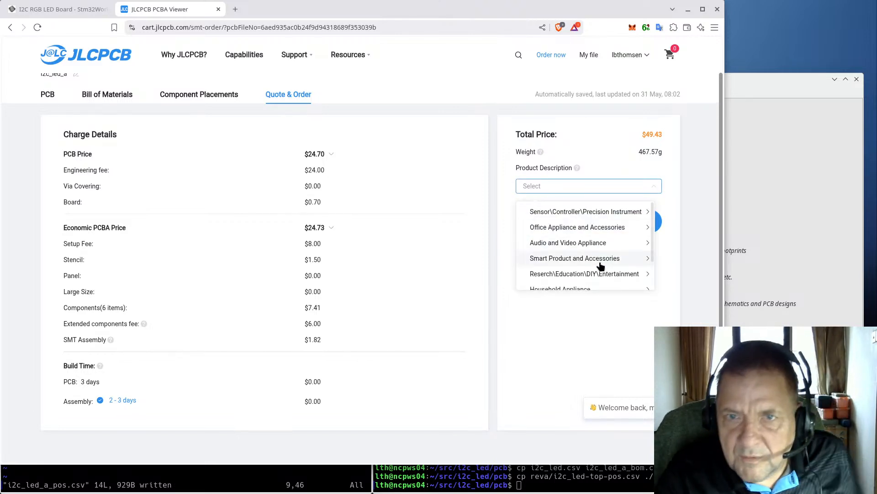
left_click(561, 272)
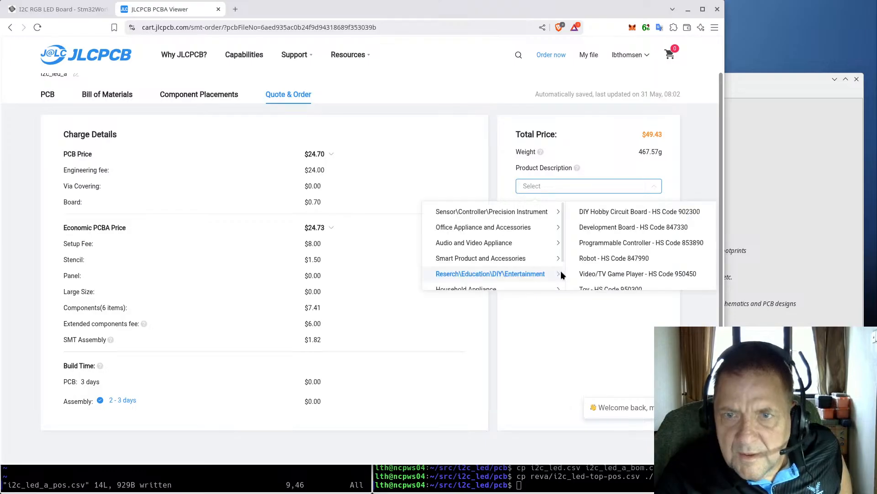
left_click(619, 214)
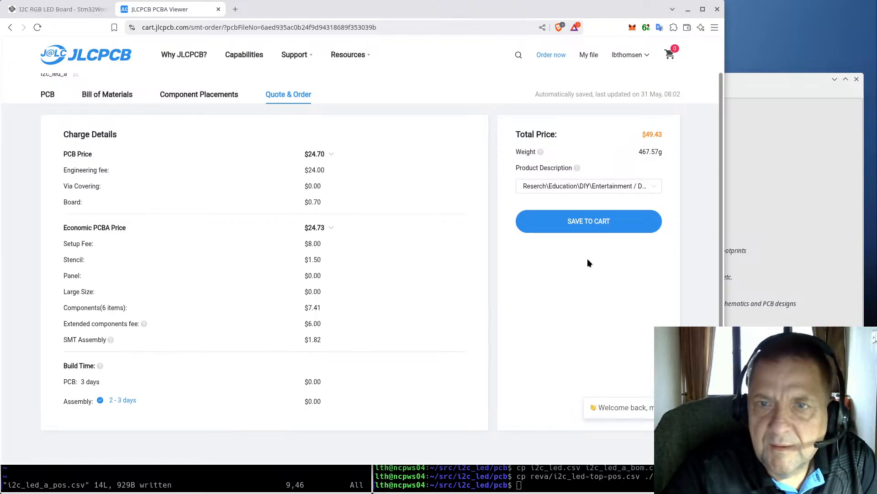
left_click(589, 221)
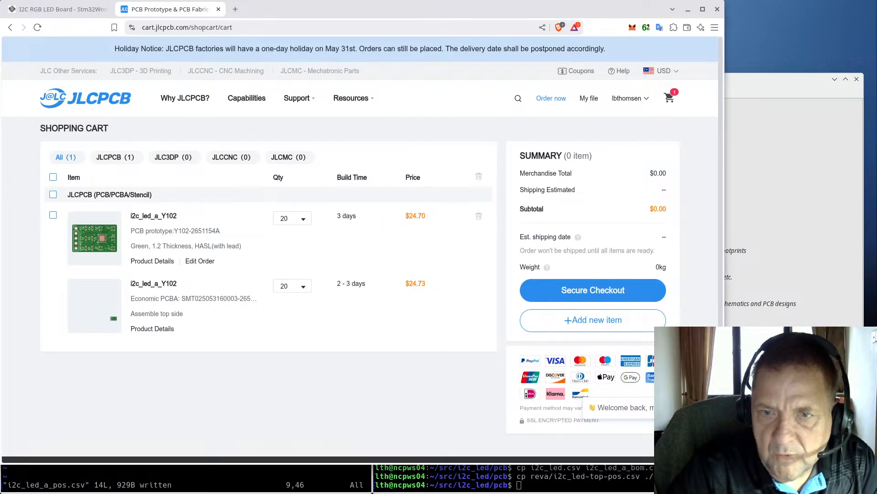
scroll(363, 355, "down", 3)
scroll(384, 350, "up", 3)
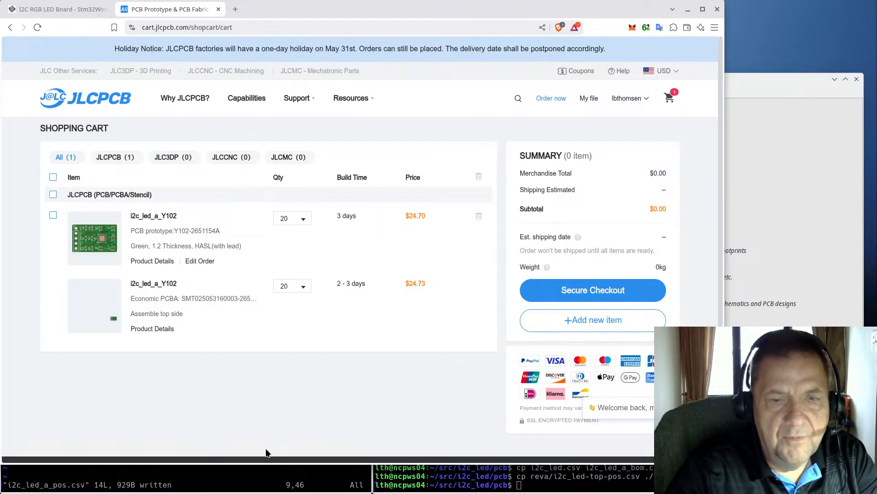
- Switch to the Konsole terminal, quit vim and list the pcb folder's files in long format
left_click(254, 474)
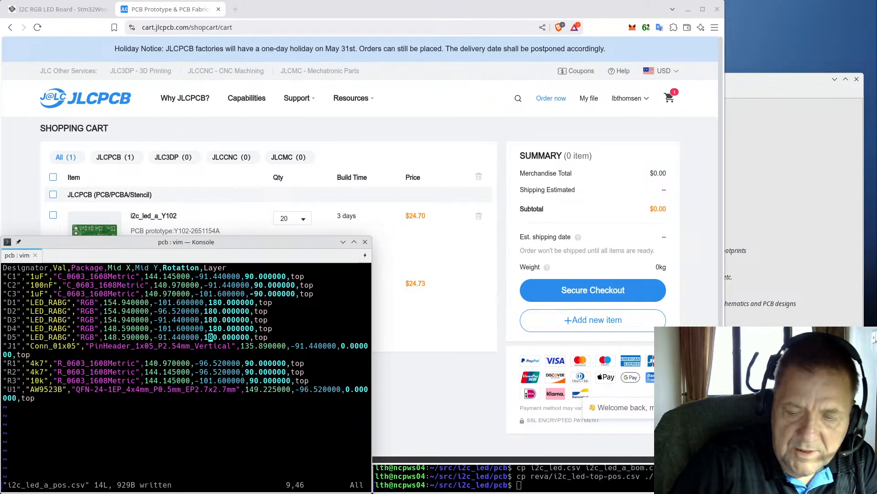
type(":q")
key("Return")
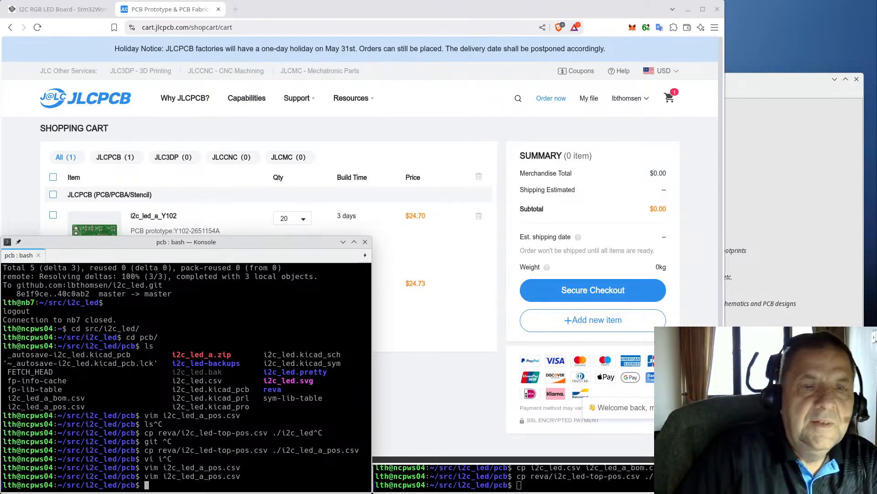
type("ls -l")
key("Return")
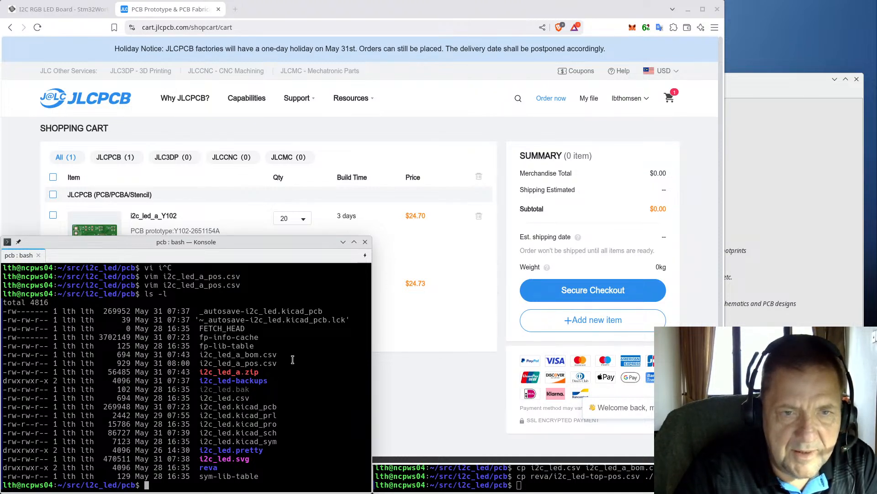
mouse_move(258, 373)
left_mouse_down()
mouse_move(188, 356)
mouse_move(250, 370)
left_mouse_up()
left_click(191, 356)
left_click(269, 366)
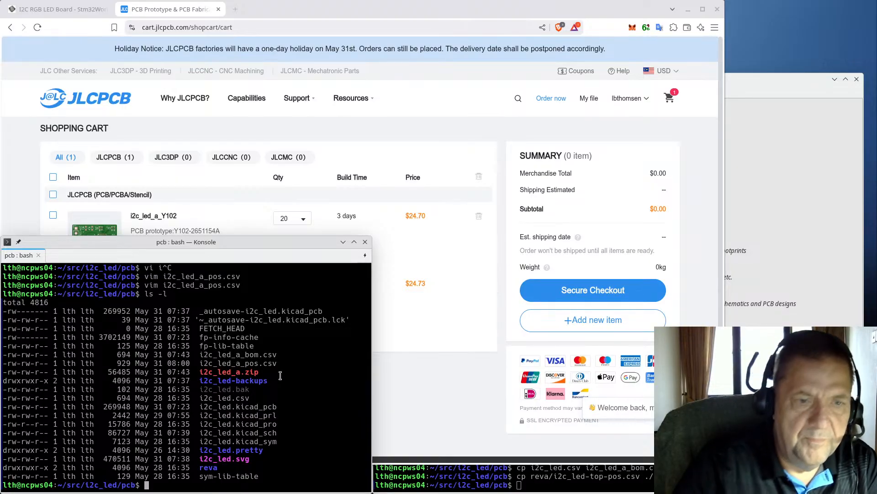
type("git add *")
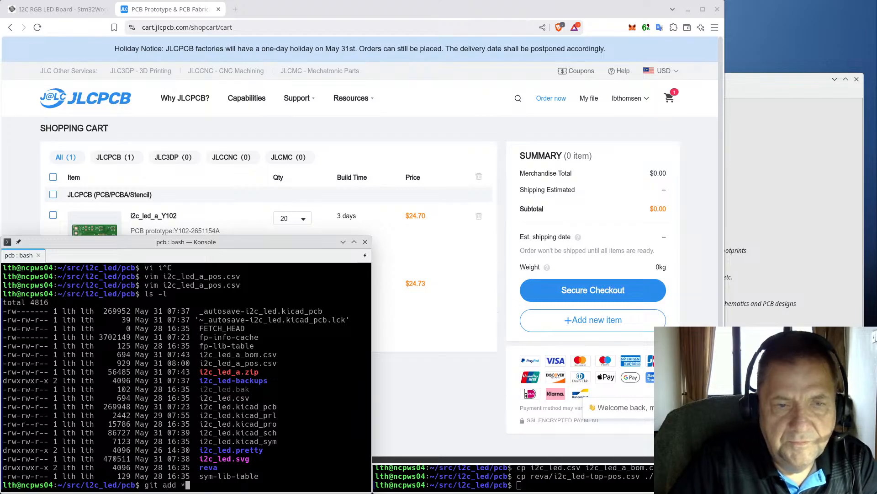
key("Return")
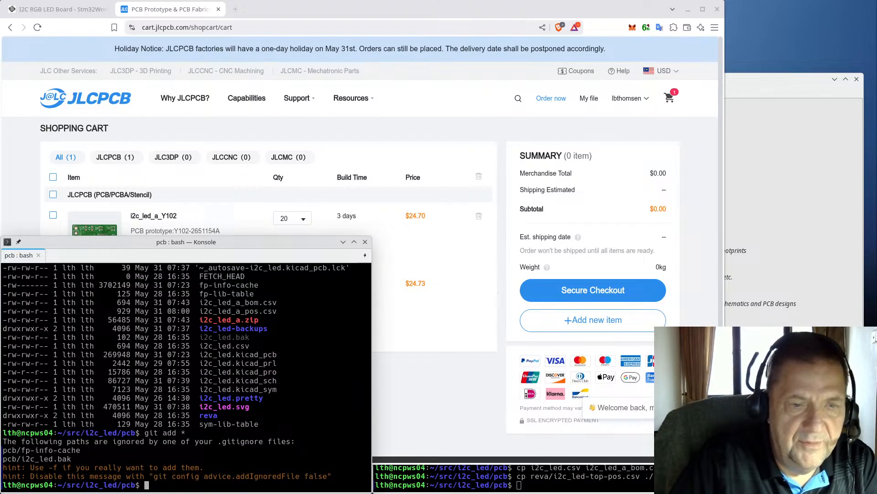
type("git commit -a")
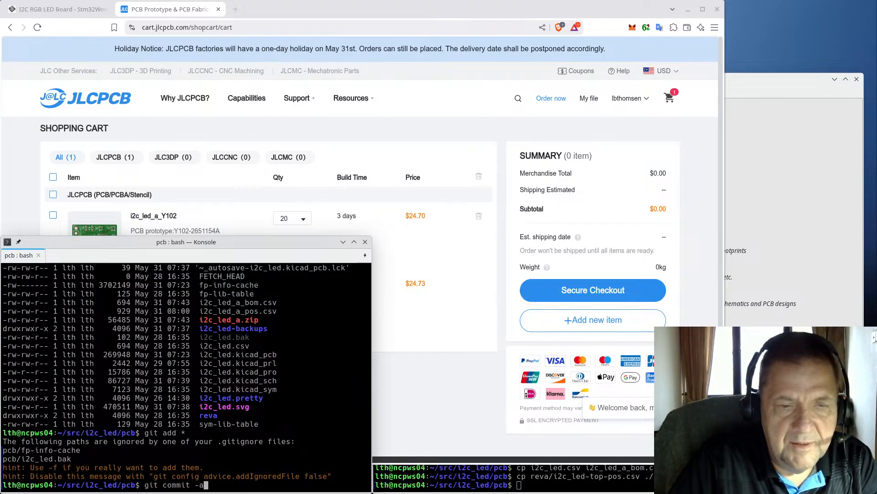
key("Return")
key("i")
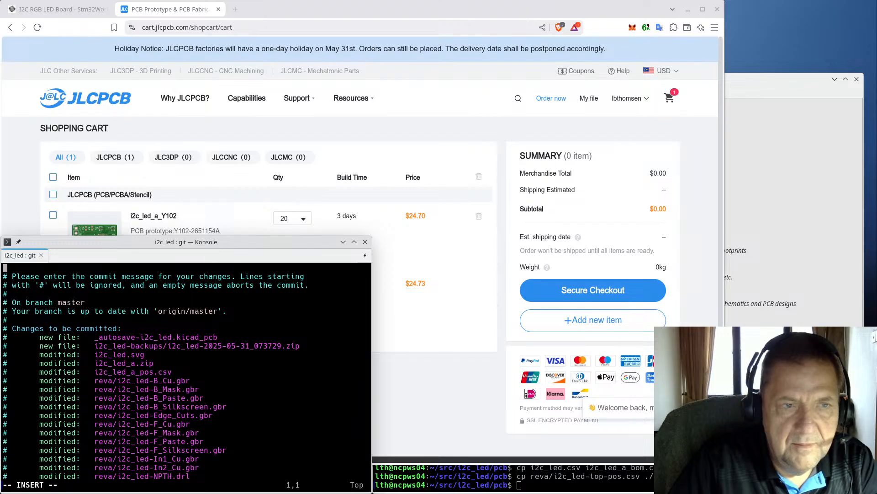
key("Escape")
type(":q!")
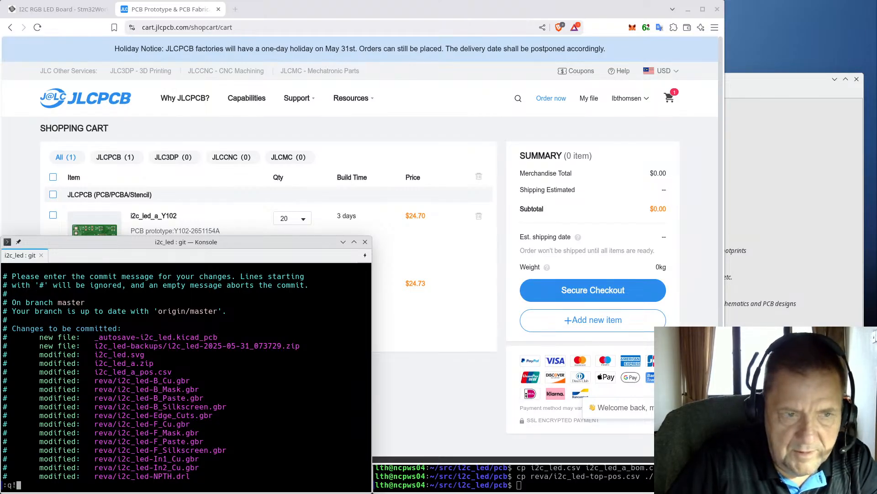
key("Return")
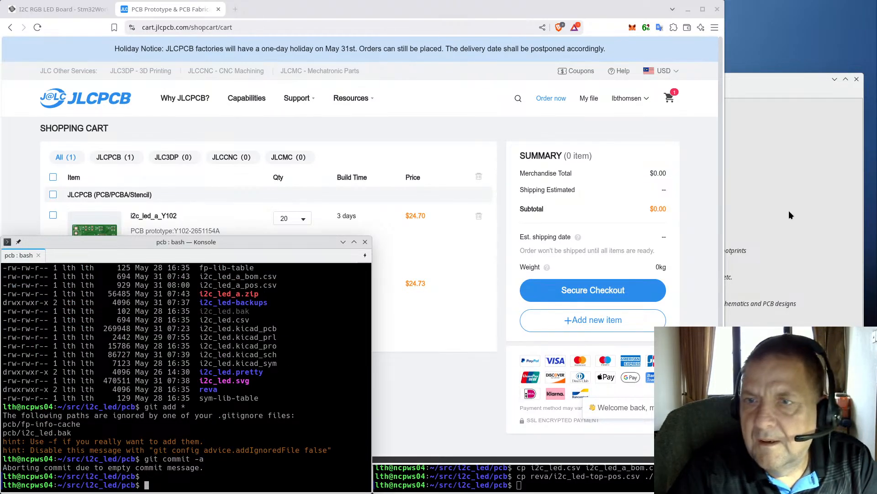
- Close the KiCad project and save the changes to i2c_led.kicad_pcb
left_click(822, 80)
left_click(856, 79)
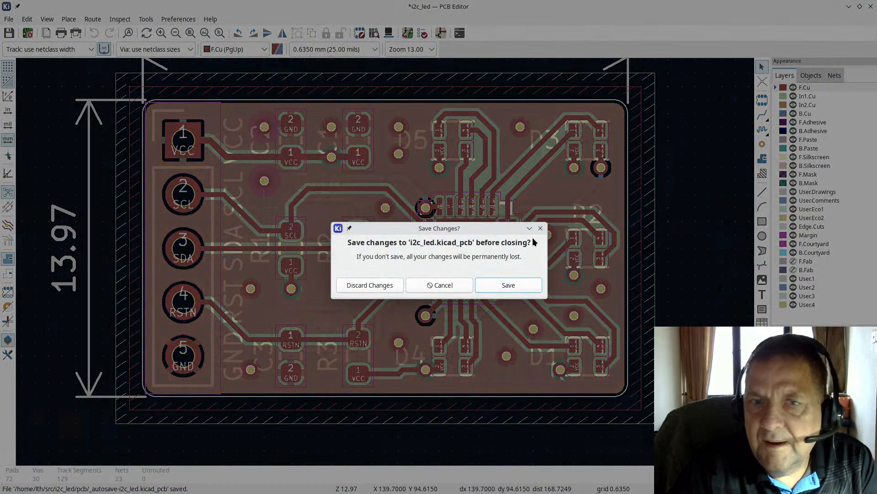
left_click(512, 285)
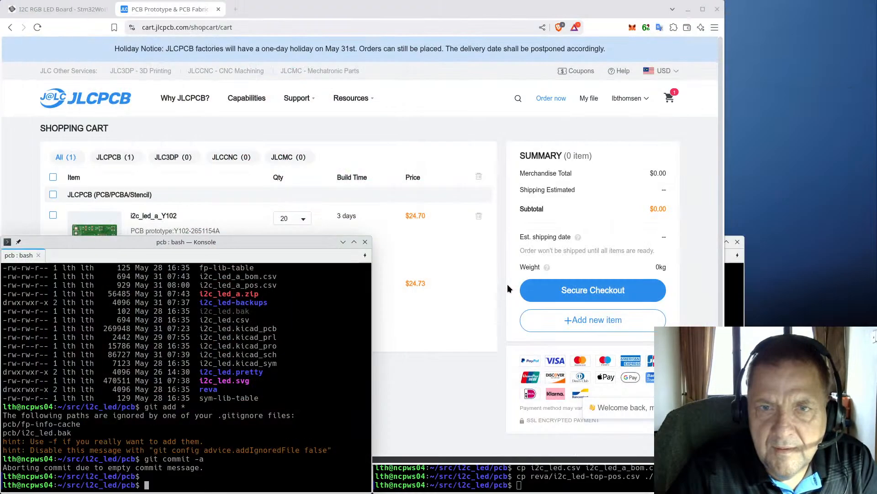
- Stage all files in the pcb folder for git from the Konsole terminal
left_click_drag(236, 382, 218, 389)
type("git add *")
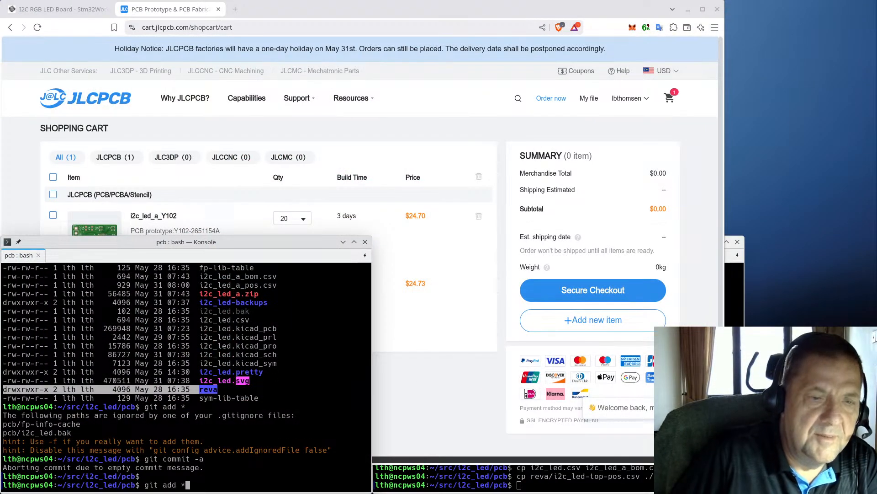
key("Return")
- Commit all changes to git with the message "Ready to order"
type("g")
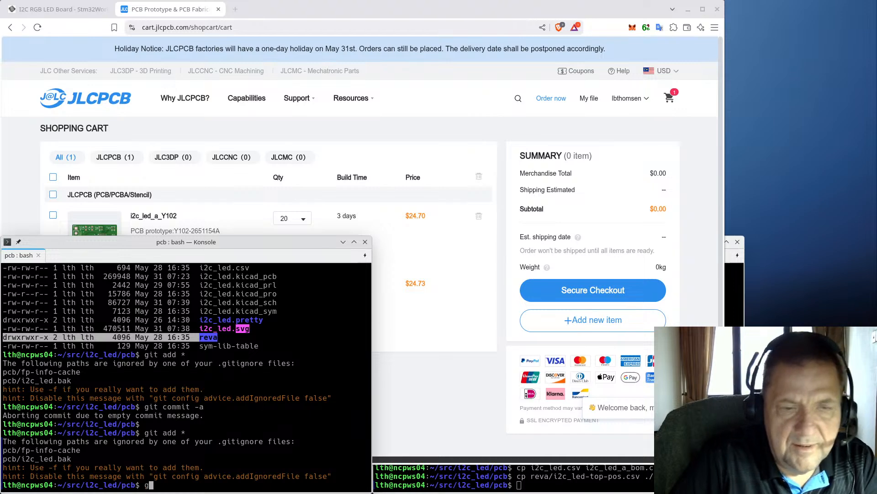
type("it  commit -a")
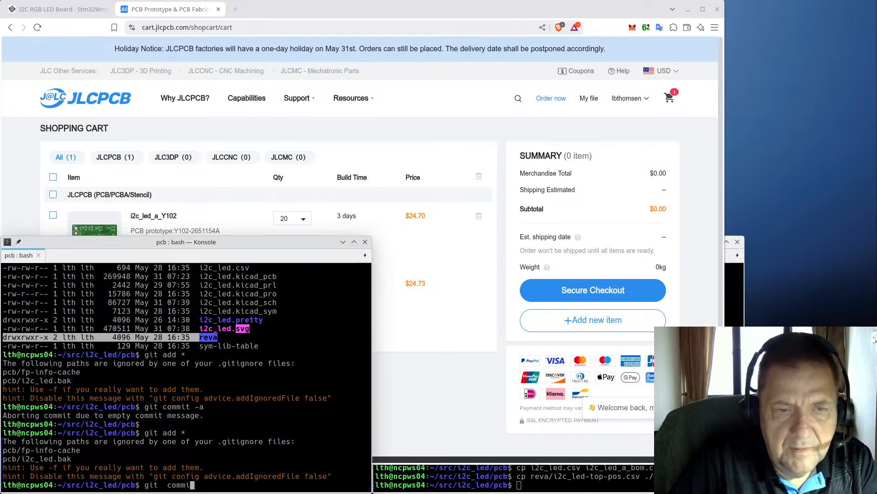
key("Return")
type("i")
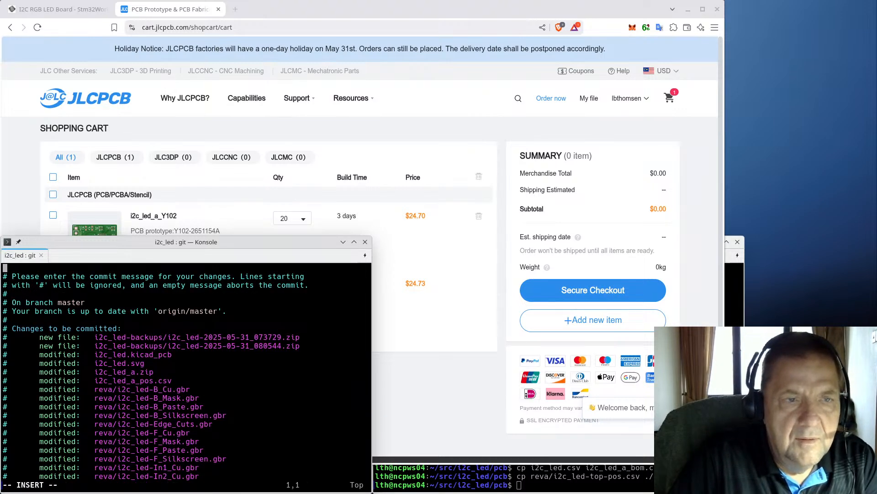
type("Ready ")
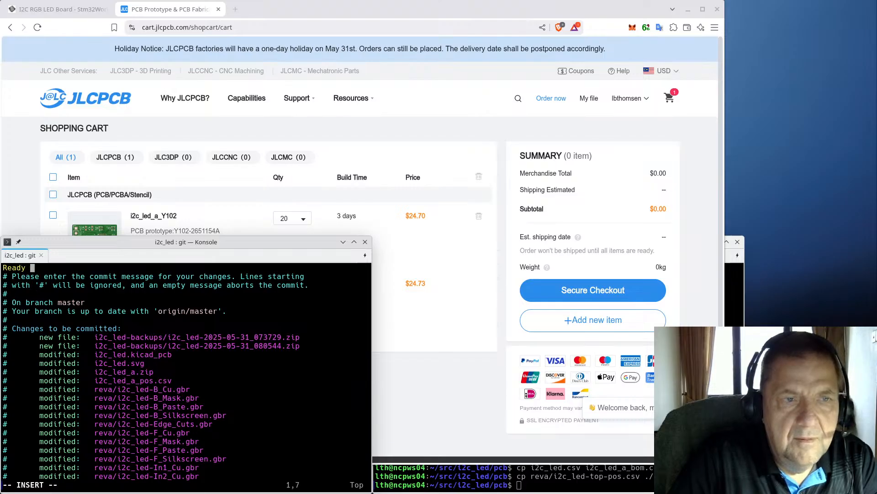
type("to orde")
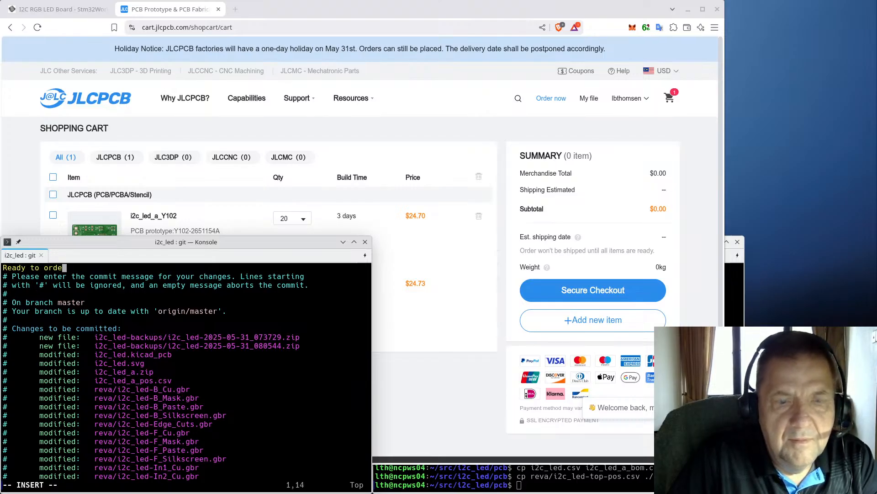
type("r")
key("Escape")
type(":wq")
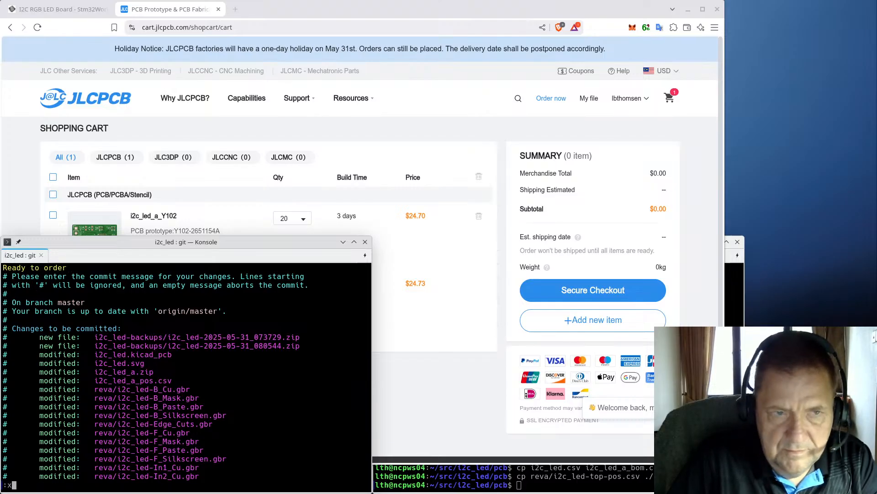
key("Return")
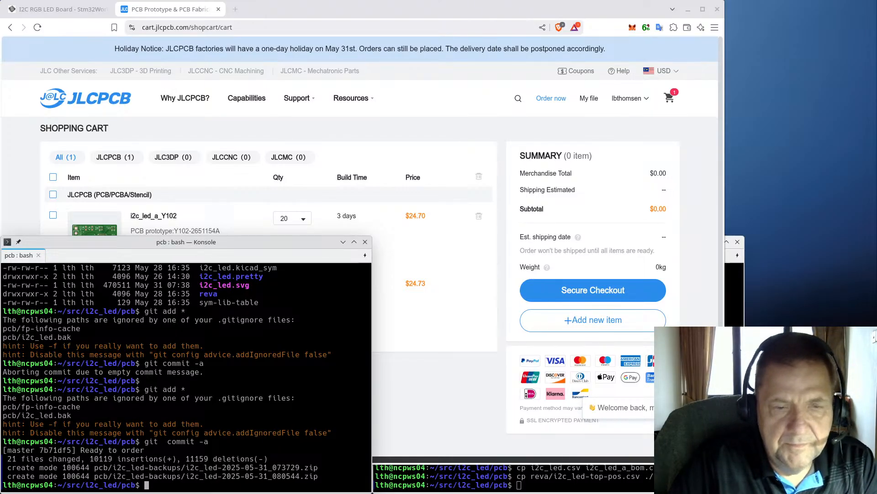
- Tag the current commit as rev_a
type("git t")
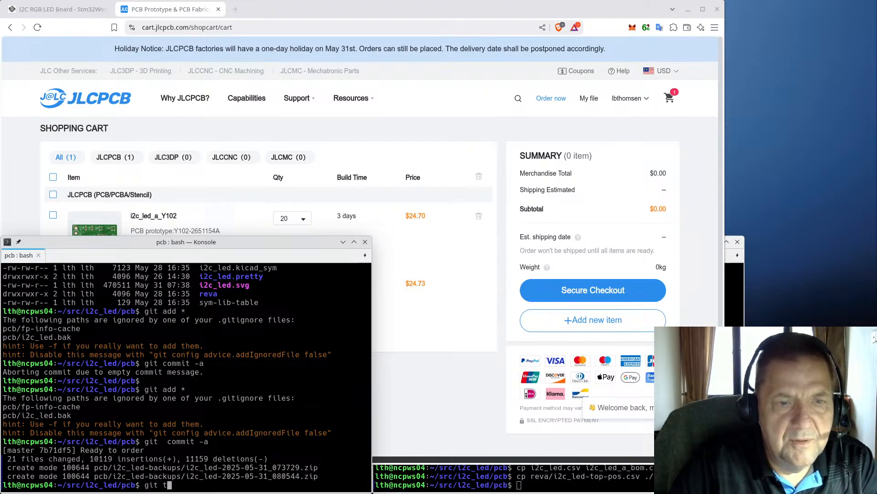
type("ag r")
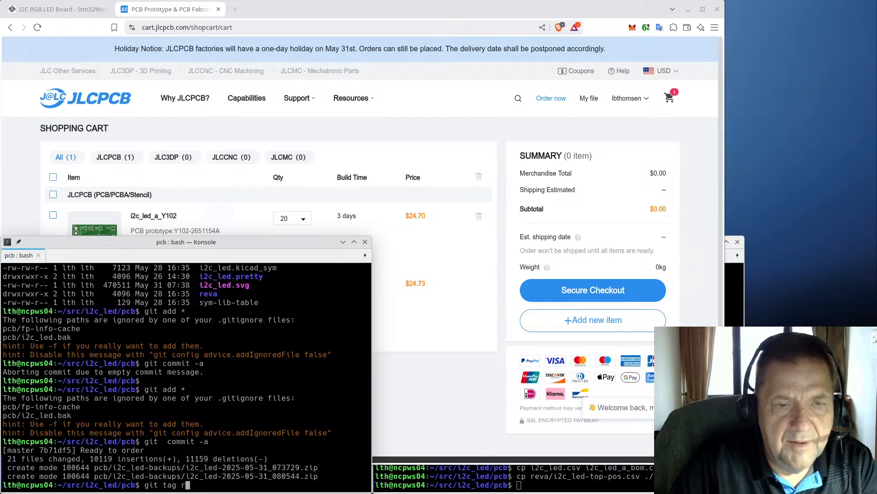
type("ev_a")
key("Return")
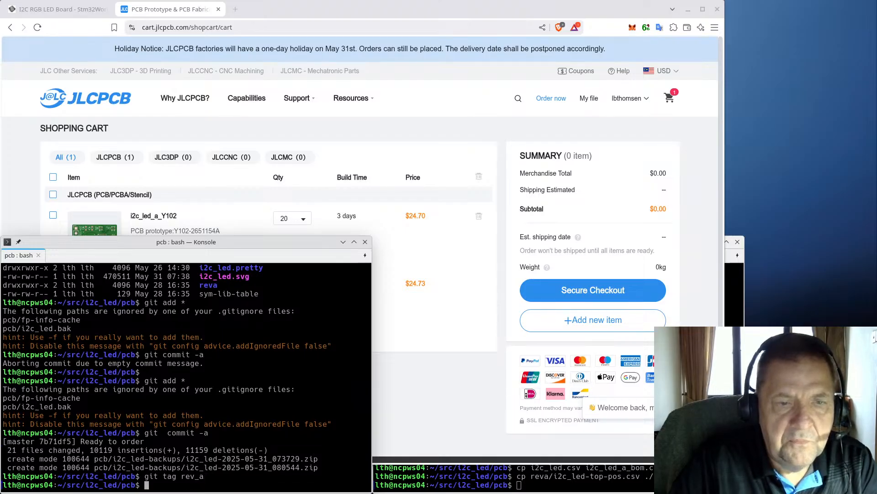
- Push the master branch and then the tags to the remote git repository
type("git push")
key("Return")
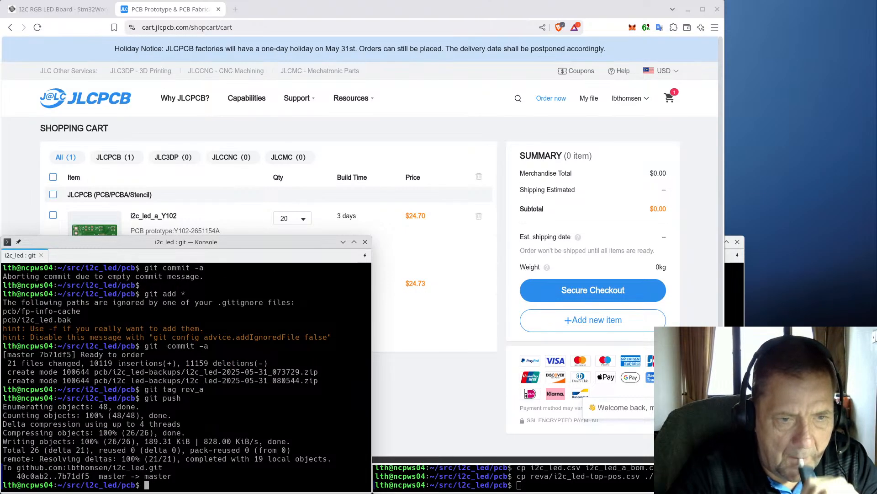
type("git")
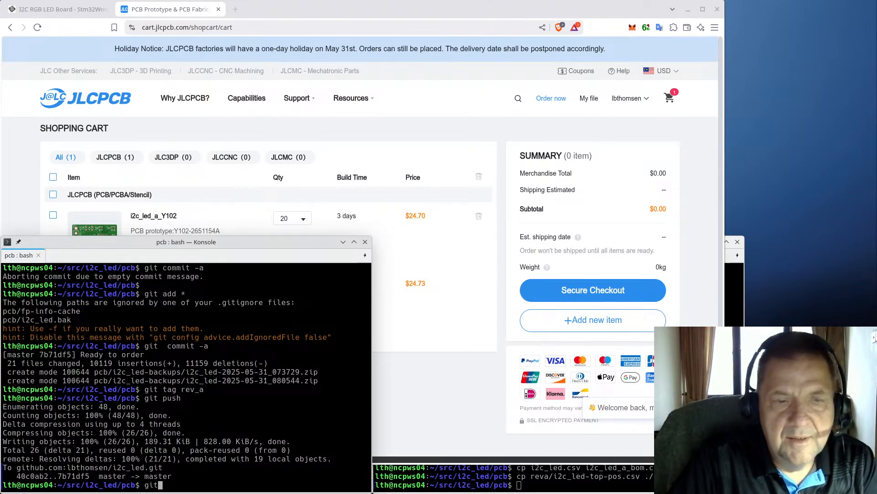
type(" push --tags")
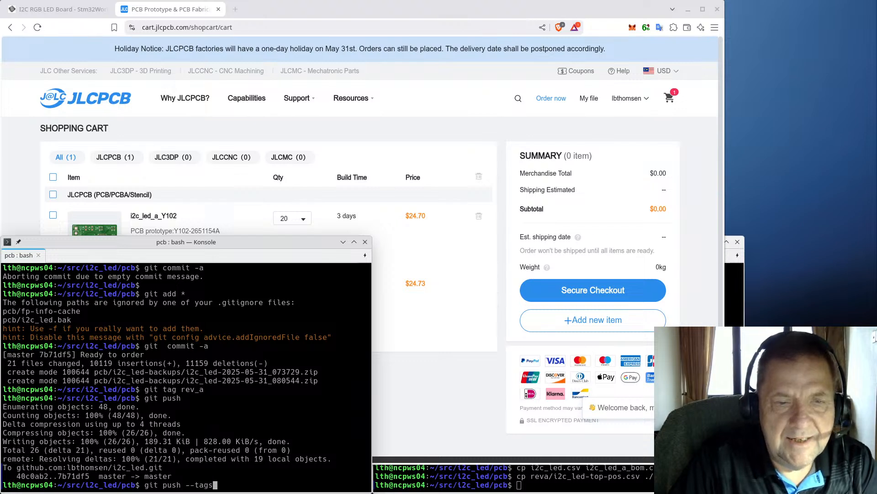
key("Return")
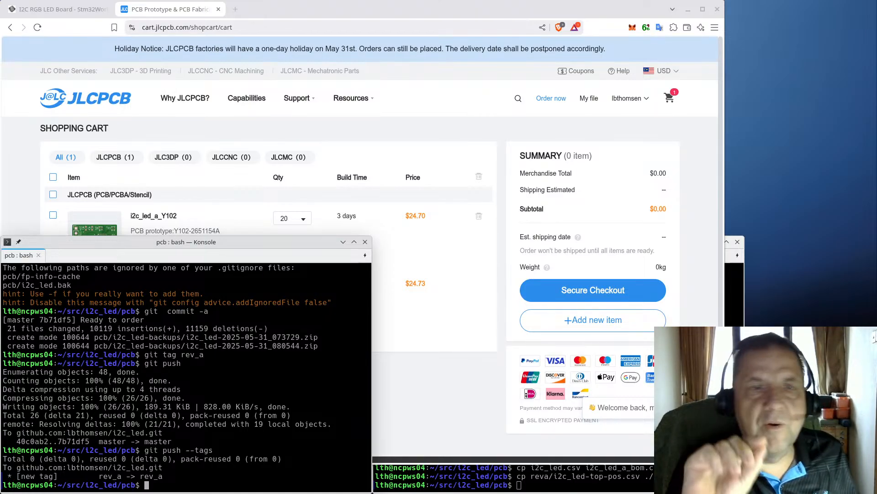
scroll(183, 375, "up", 1)
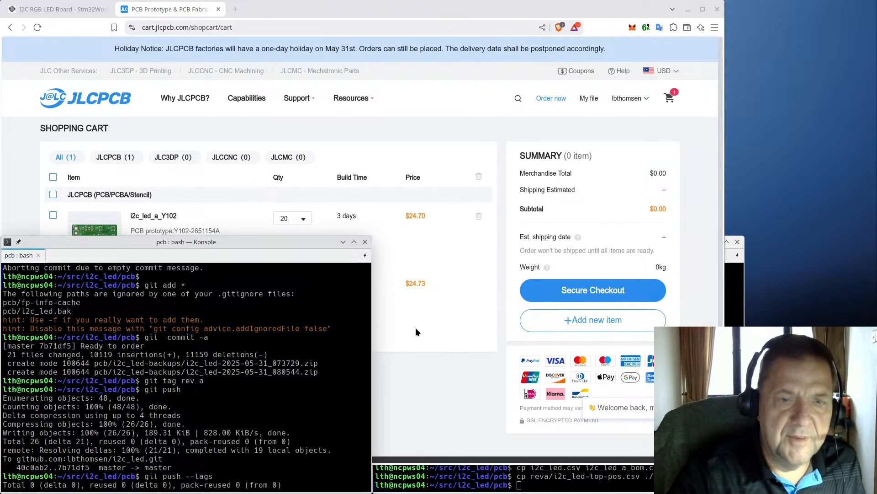
- Switch to the browser and review the PCB and assembly items of the i2c_led_a order in the shopping cart
left_click(438, 343)
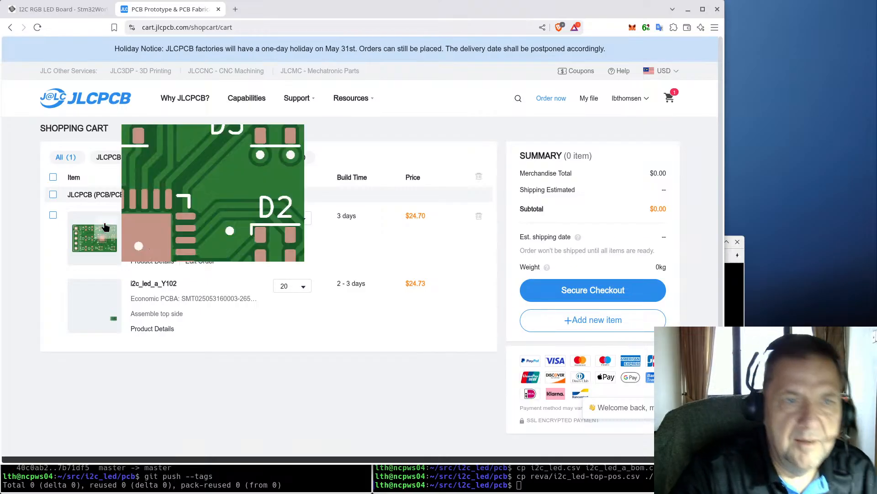
mouse_move(85, 305)
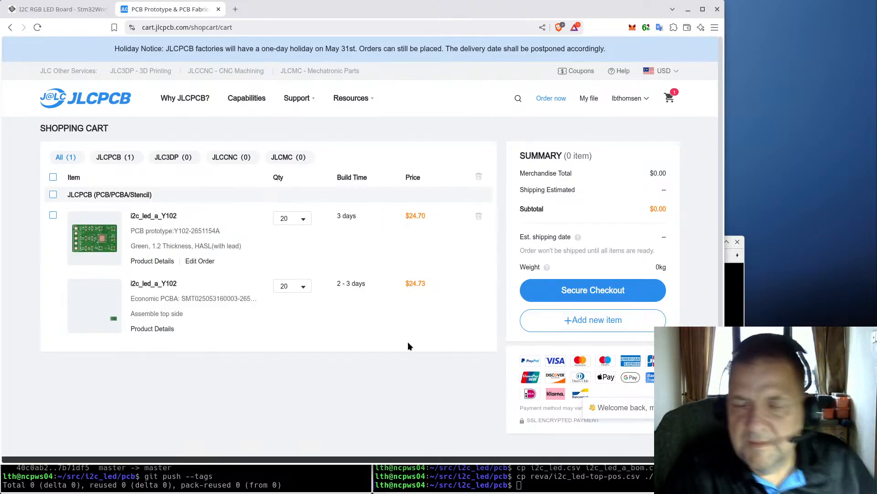
scroll(408, 342, "down", 3)
scroll(399, 310, "up", 3)
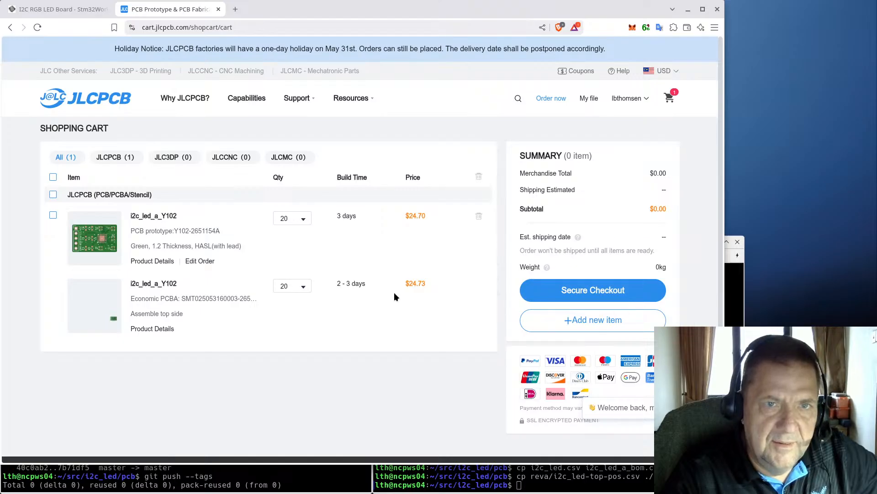
- Open the STM32World stm32fun repository on GitHub in a new browser tab and go to the organization's overview page
left_click(236, 9)
type("git")
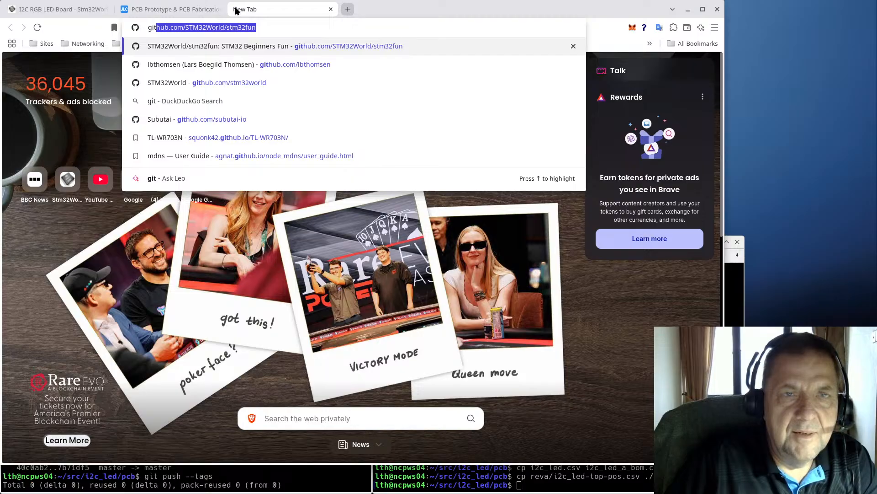
type("hub.com/STM32World/")
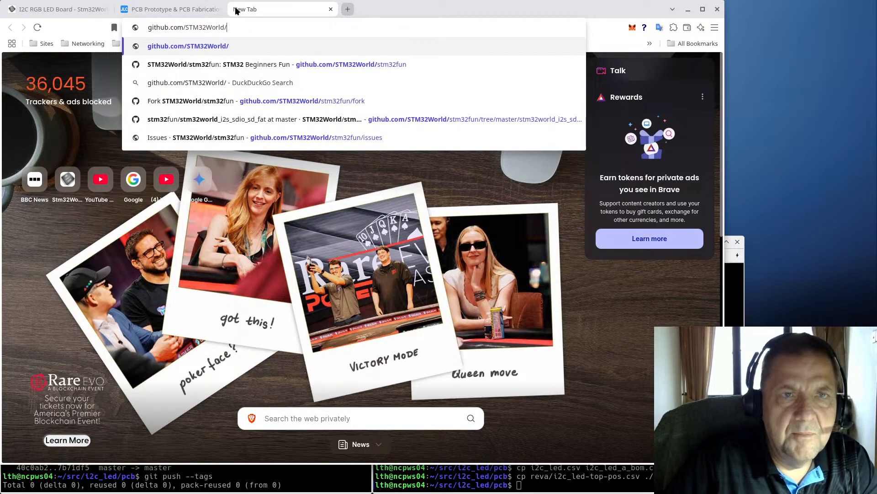
key("BackSpace")
key("BackSpace")
key("BackSpace")
key("BackSpace")
key("BackSpace")
key("BackSpace")
key("BackSpace")
key("BackSpace")
key("BackSpace")
key("BackSpace")
key("BackSpace")
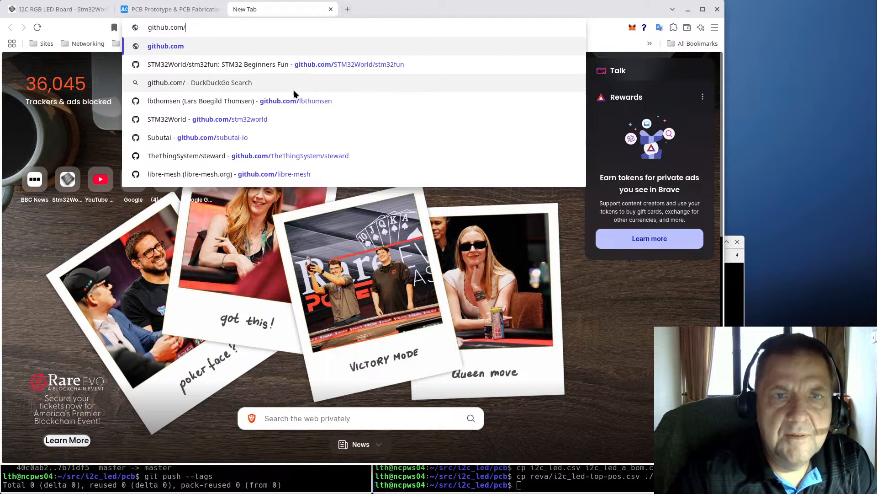
left_click(286, 64)
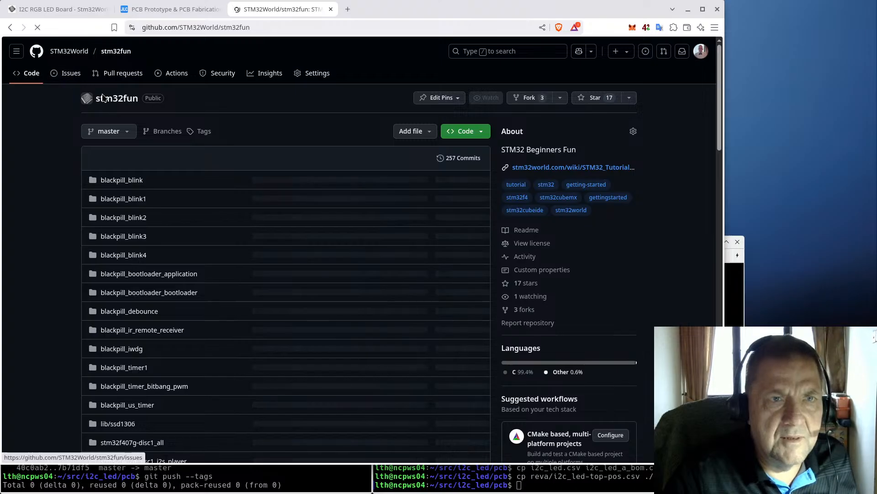
left_click(66, 51)
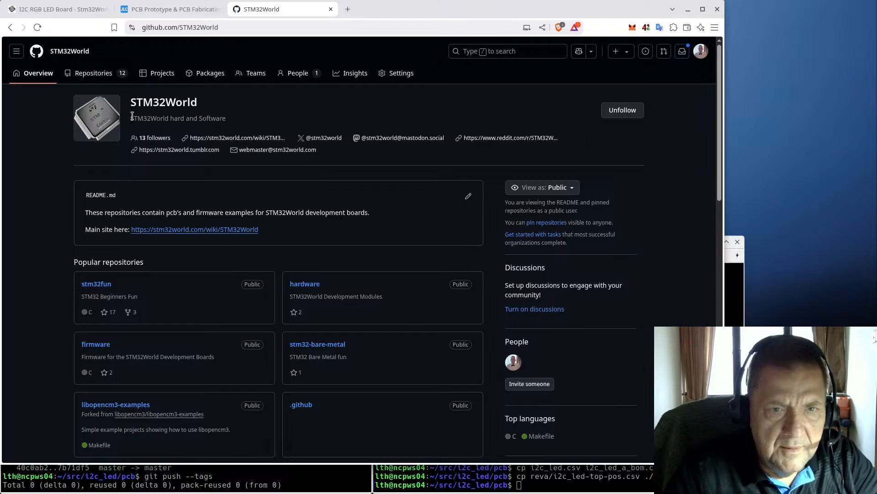
- Go to the repository owner's personal GitHub profile page
left_click(205, 28)
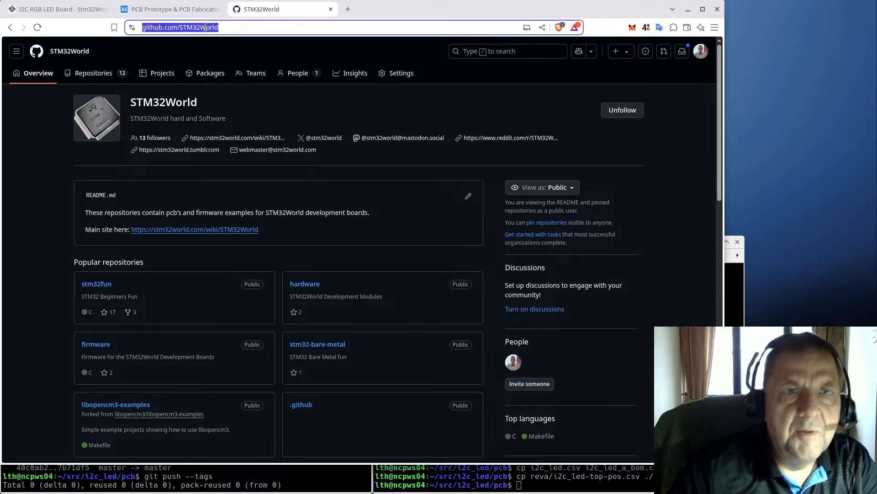
type("git")
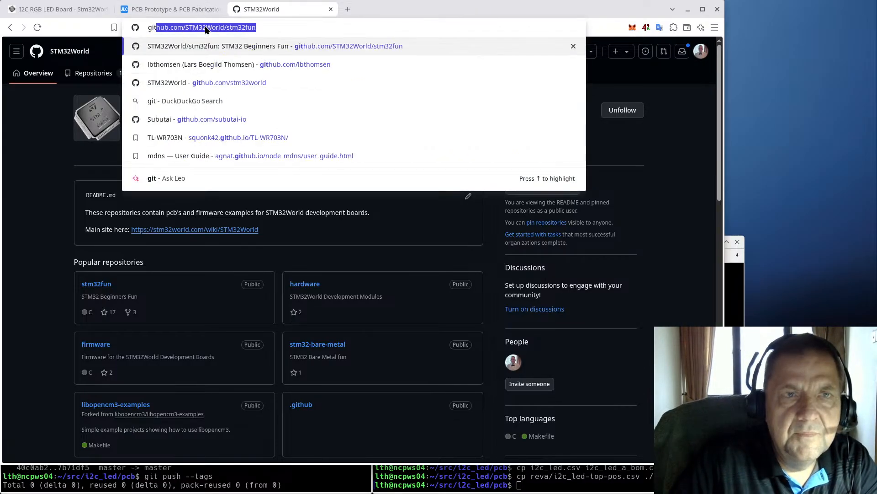
key("Down")
key("Return")
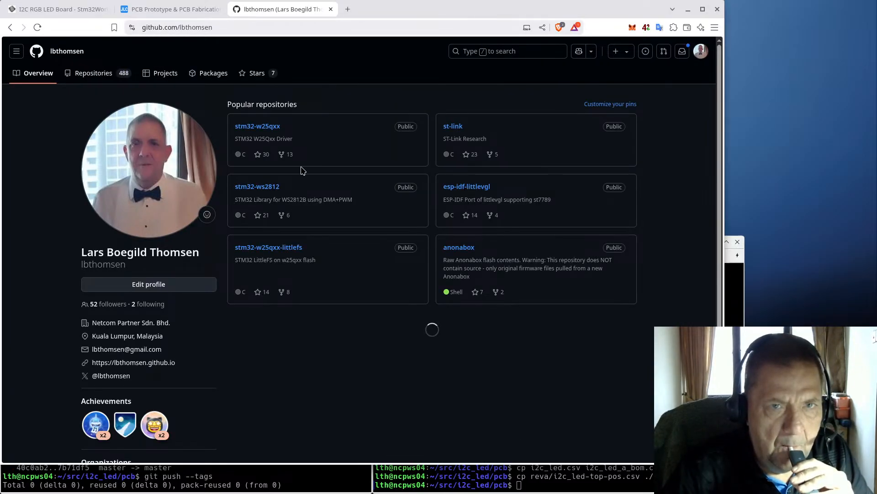
- Open the i2c_led repository from the profile's repository list and go to its settings
left_click(105, 76)
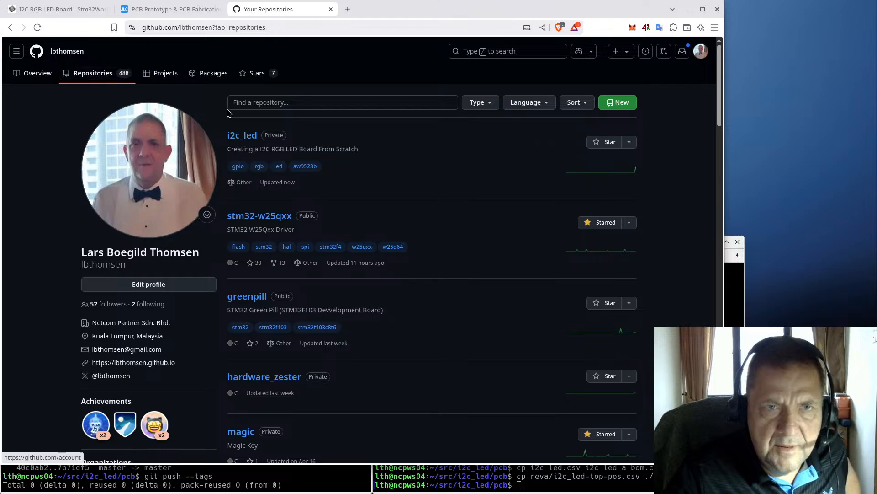
left_click(238, 137)
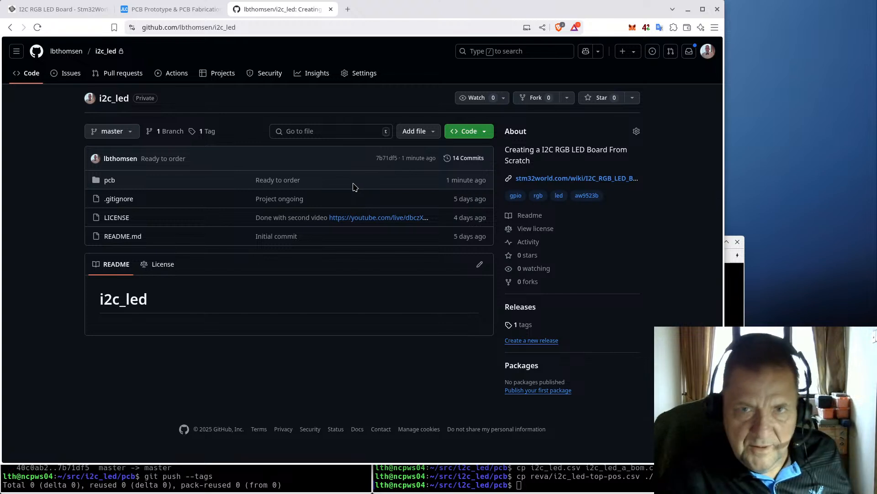
left_click(360, 75)
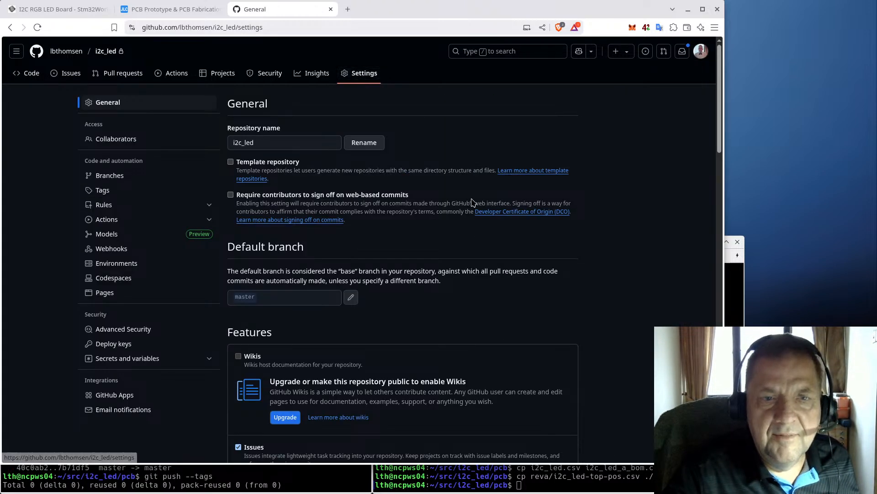
- Look through the general settings of the i2c_led repository for the option that controls its visibility
scroll(673, 287, "down", 12)
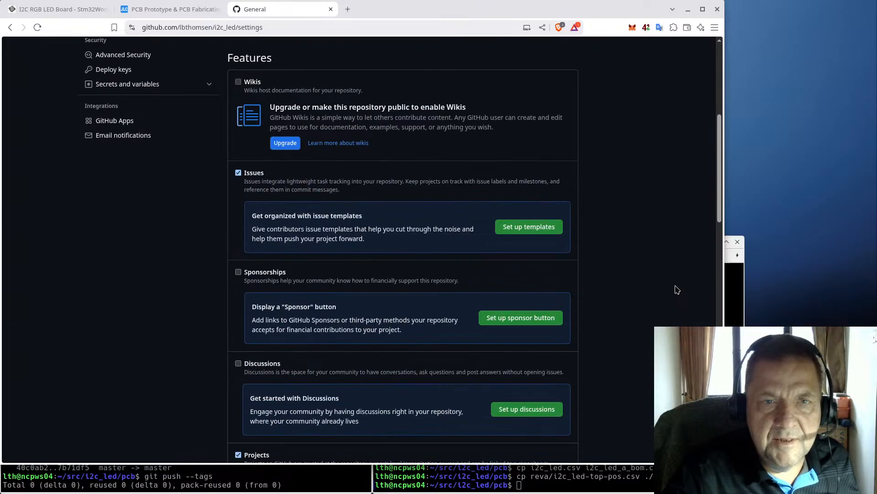
scroll(670, 289, "up", 15)
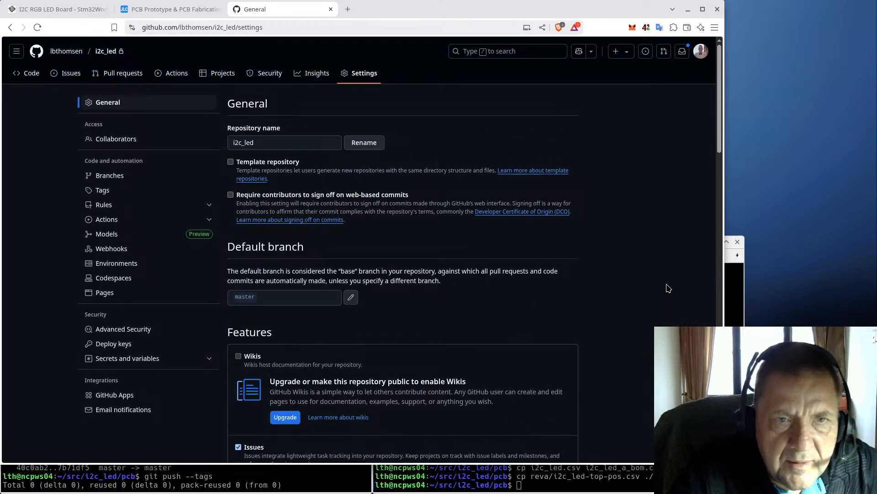
scroll(659, 257, "down", 9)
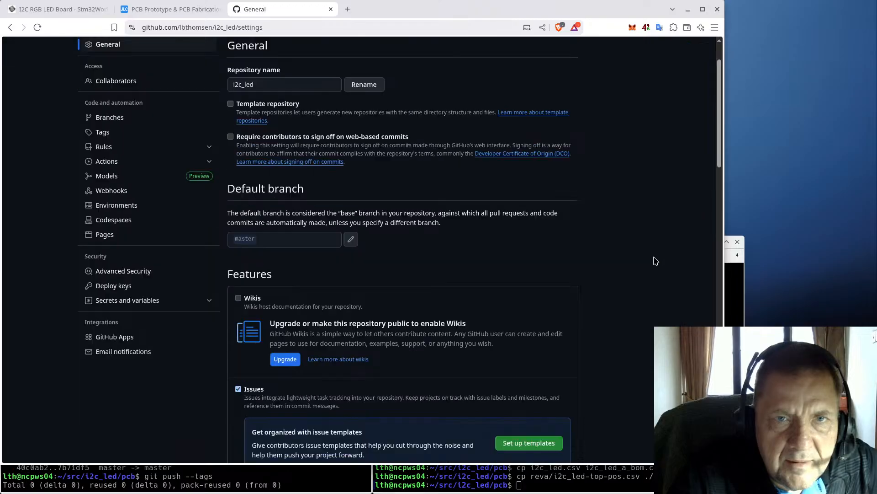
scroll(649, 256, "down", 1)
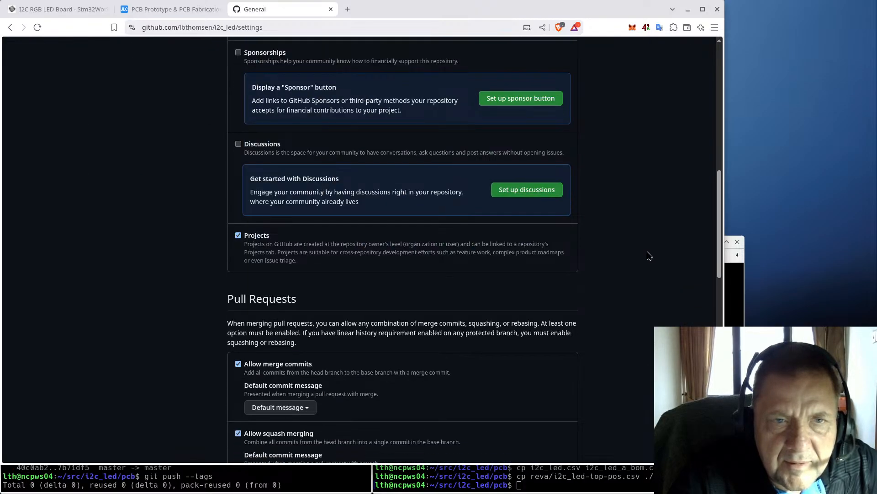
scroll(649, 256, "down", 4)
scroll(650, 255, "down", 8)
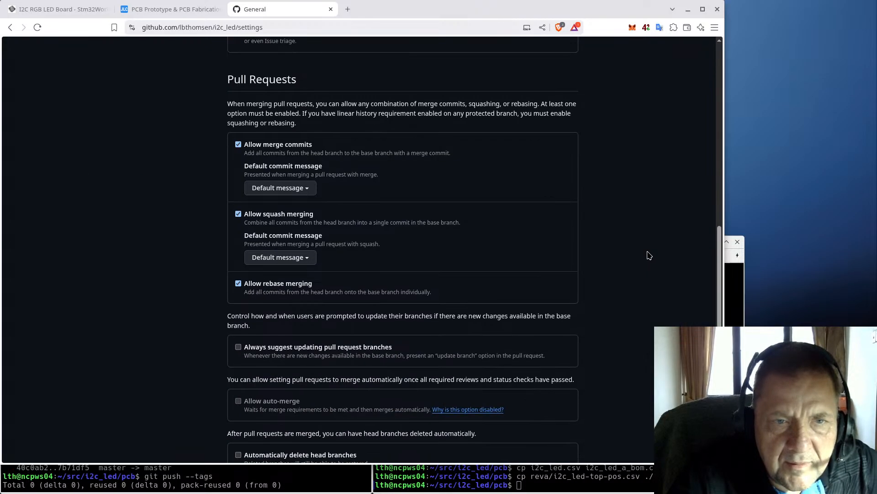
scroll(649, 255, "down", 6)
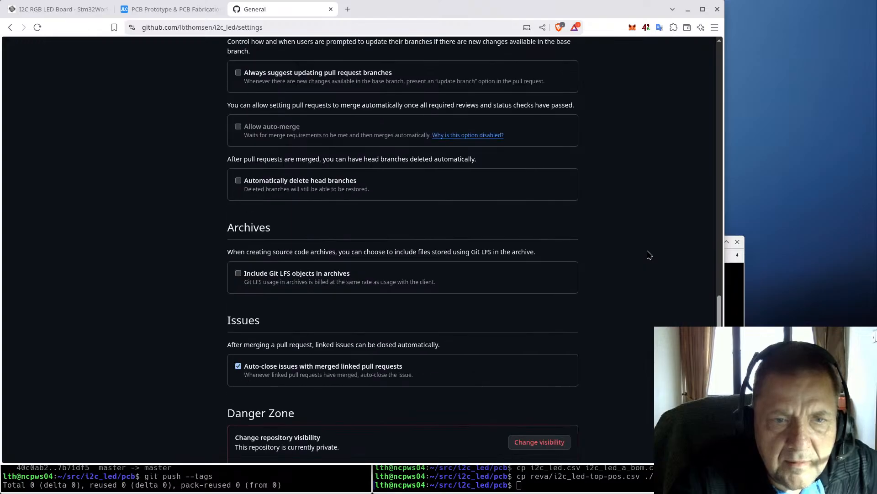
scroll(642, 266, "down", 4)
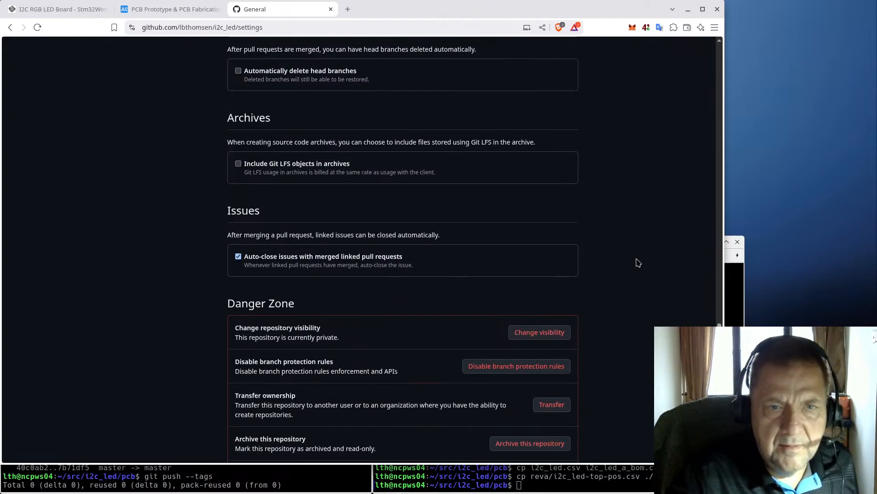
scroll(637, 262, "down", 4)
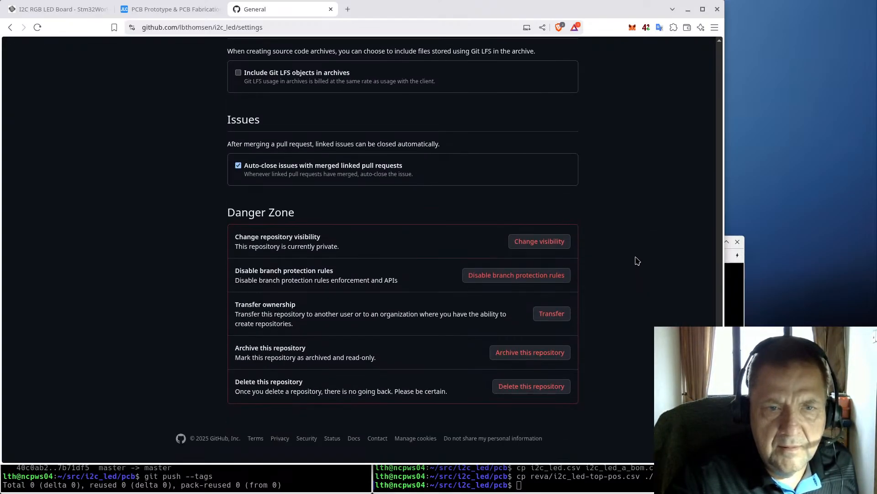
scroll(638, 261, "up", 4)
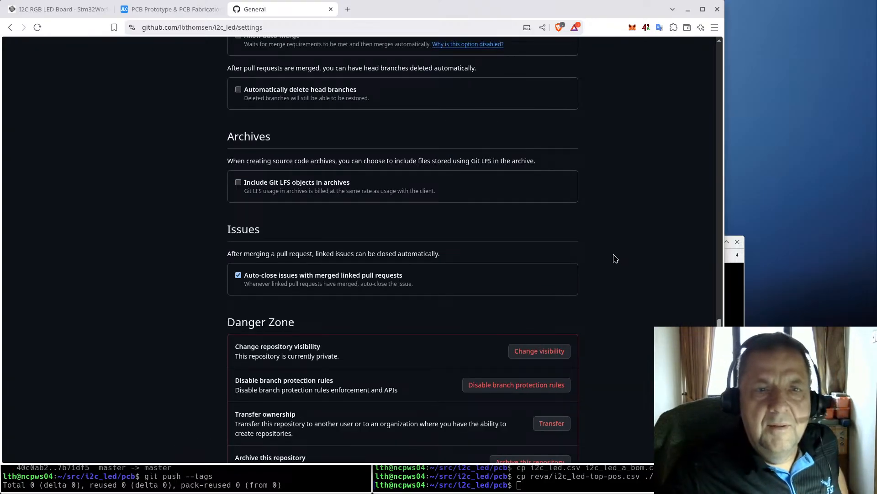
scroll(616, 258, "up", 15)
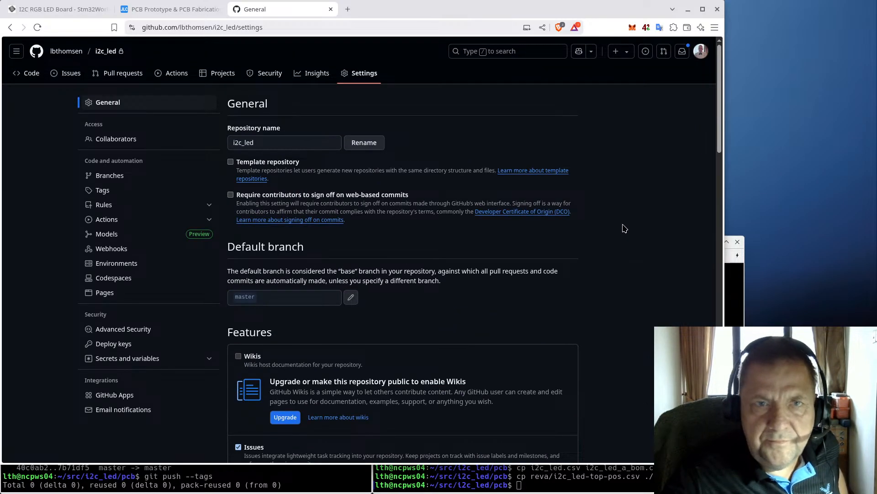
scroll(625, 229, "down", 5)
scroll(621, 232, "up", 5)
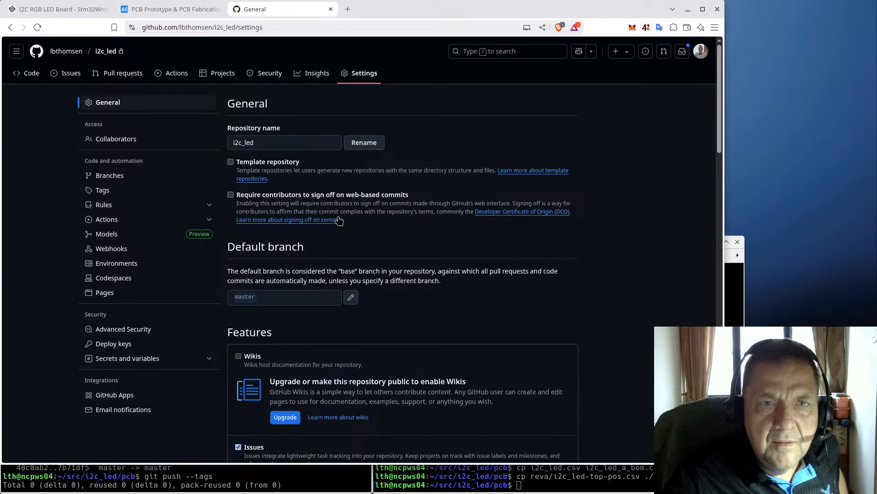
scroll(549, 256, "down", 3)
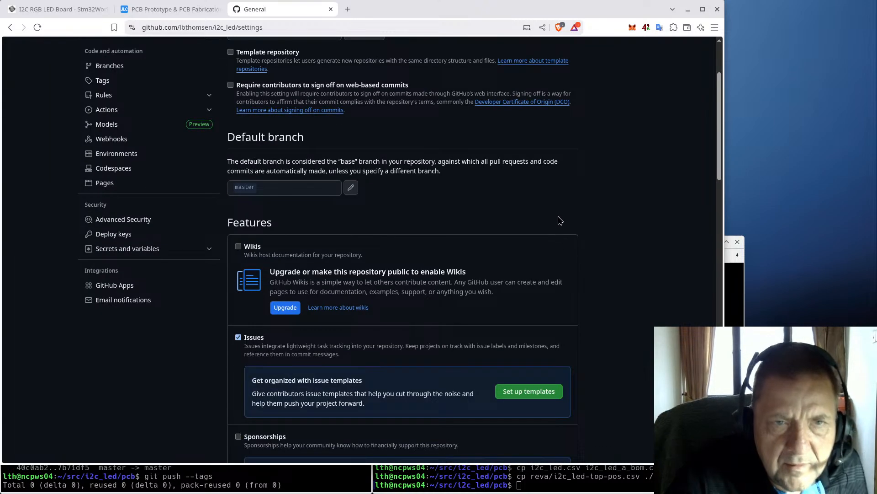
scroll(550, 209, "down", 6)
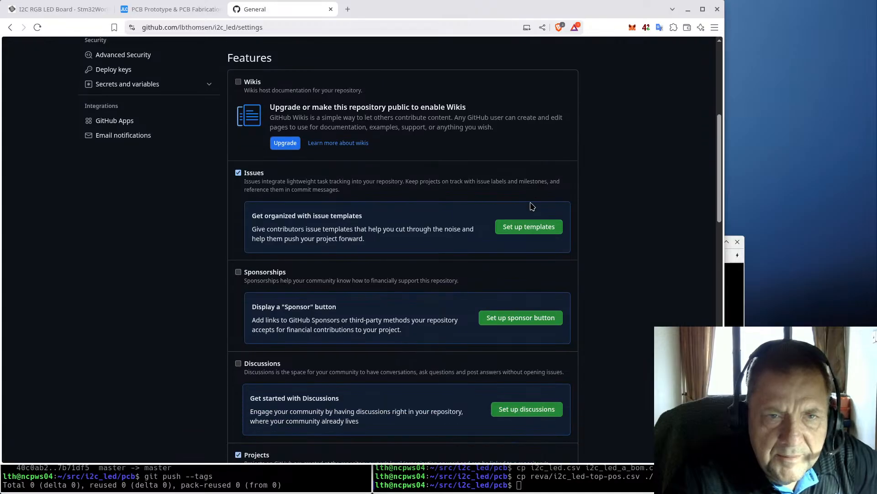
scroll(527, 200, "down", 3)
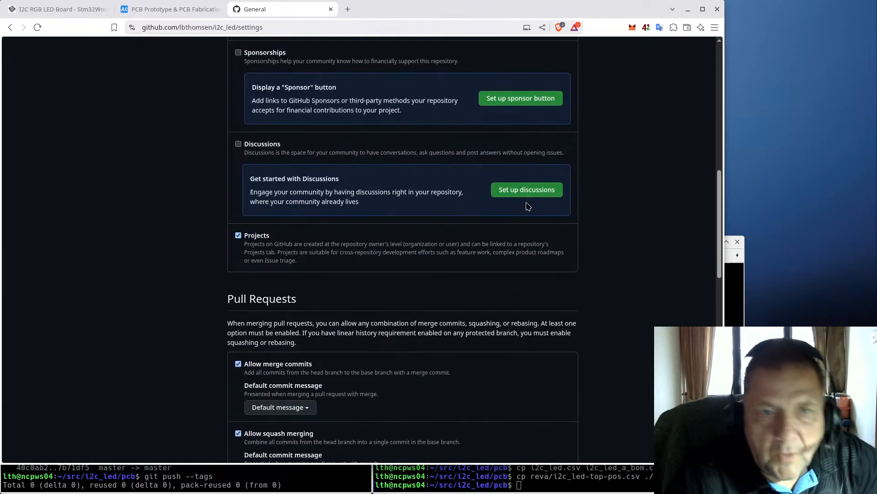
scroll(521, 206, "down", 1)
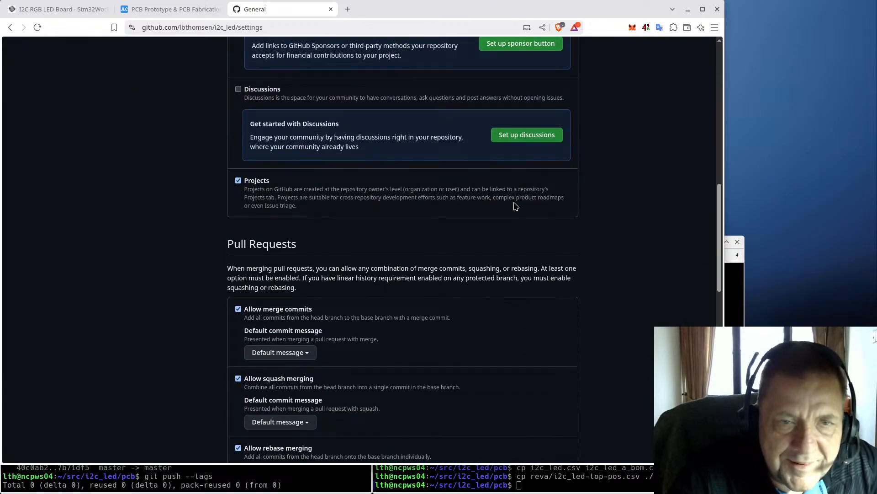
scroll(487, 205, "down", 3)
scroll(486, 202, "down", 1)
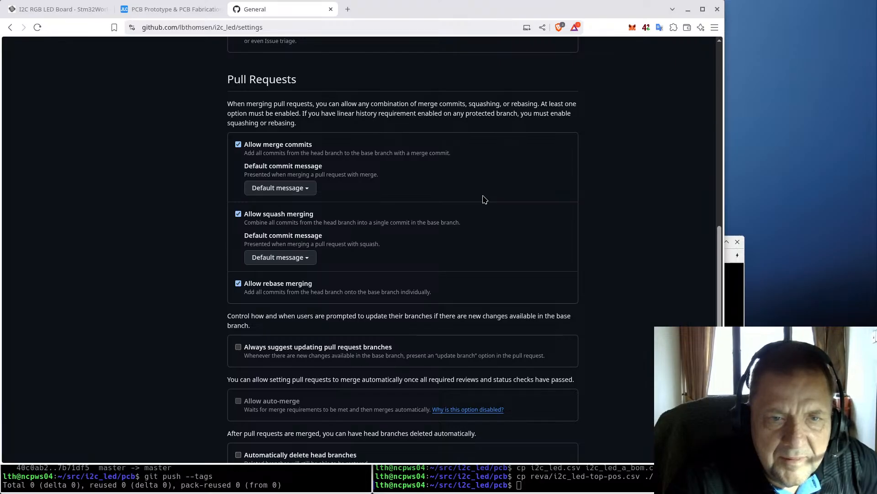
scroll(485, 200, "up", 20)
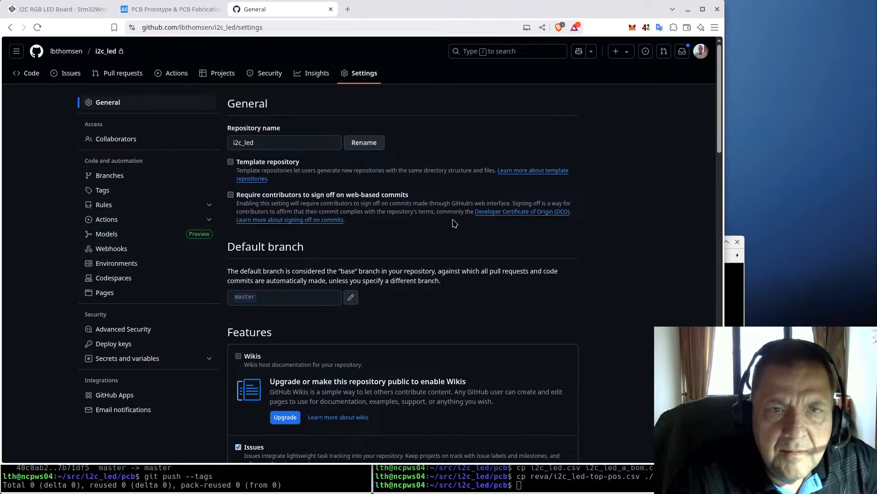
scroll(425, 223, "down", 10)
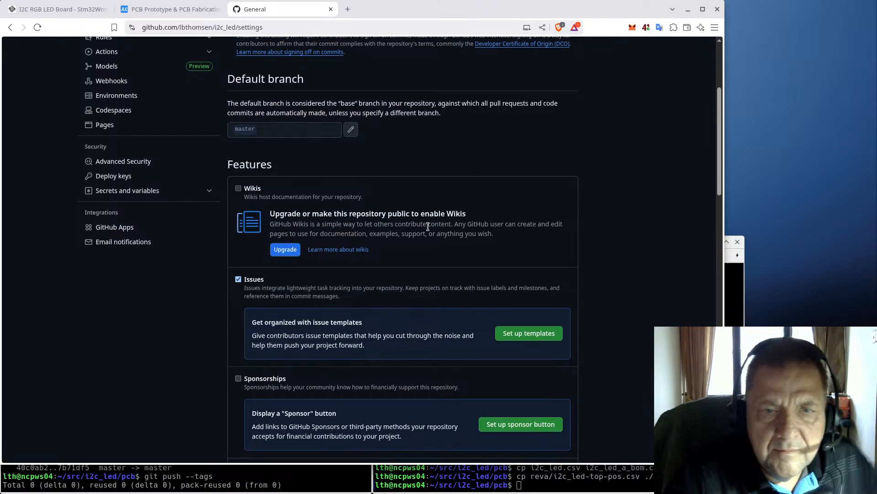
scroll(421, 222, "down", 2)
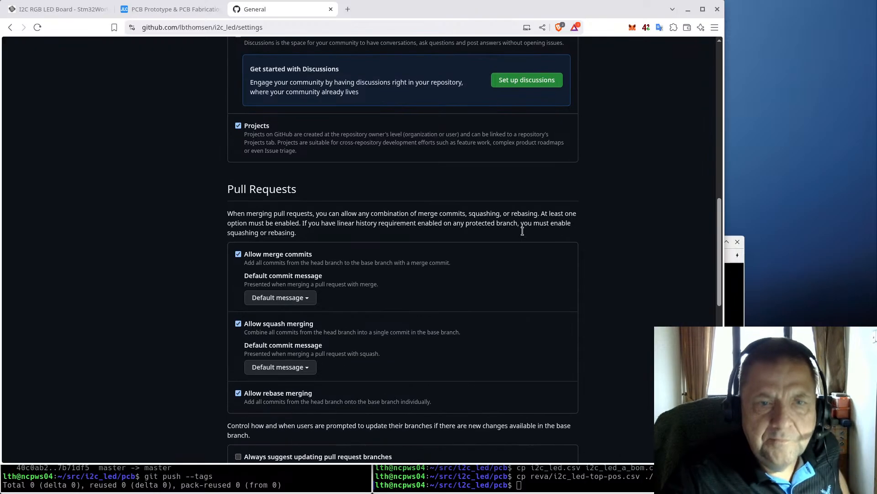
- Find "private" on the settings page and change the i2c_led repository's visibility to public, authenticating with the passkey or security key
key("ctrl+f")
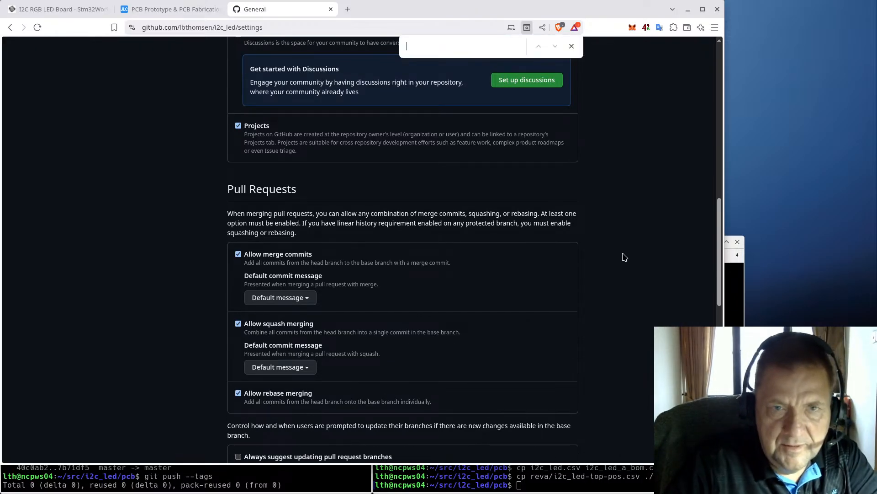
type("private")
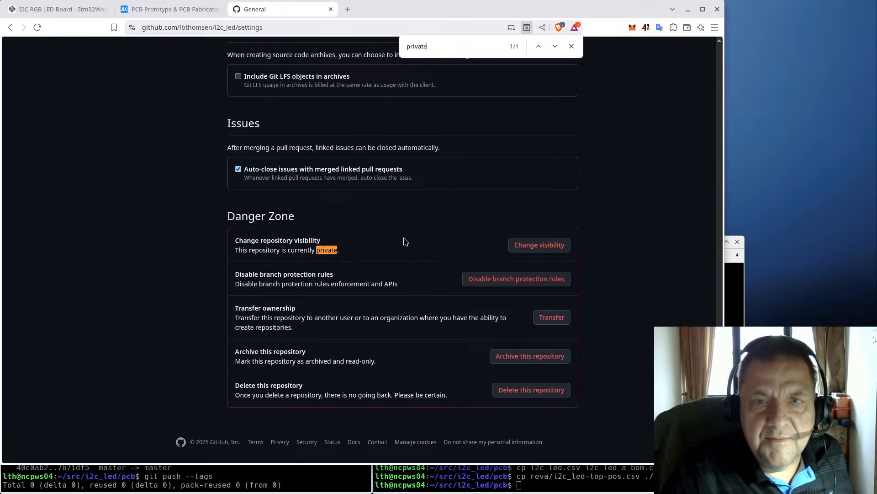
left_click(544, 245)
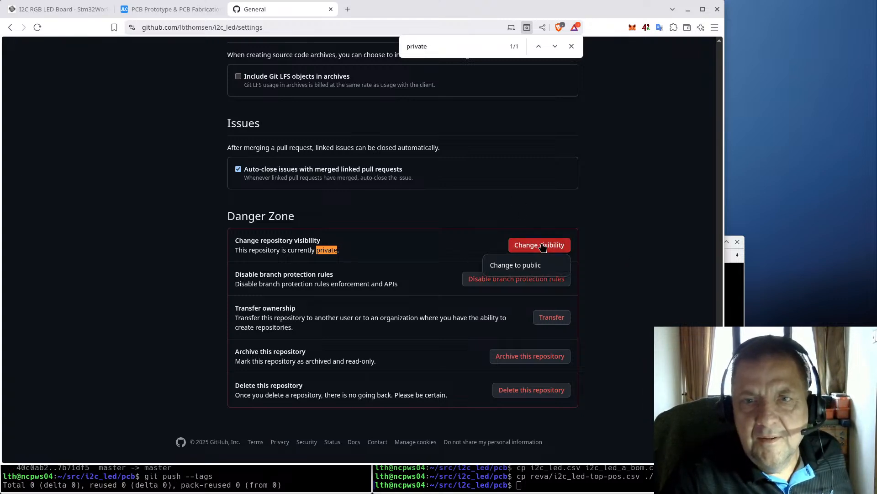
left_click(524, 265)
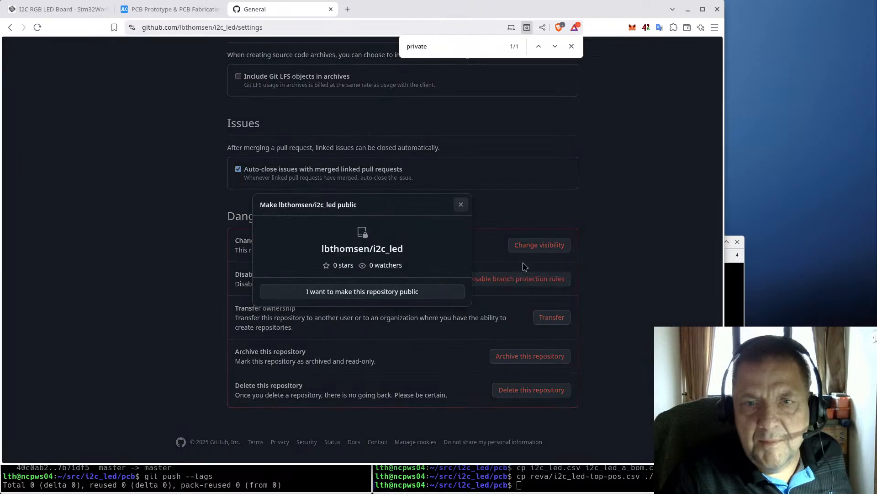
left_click(355, 293)
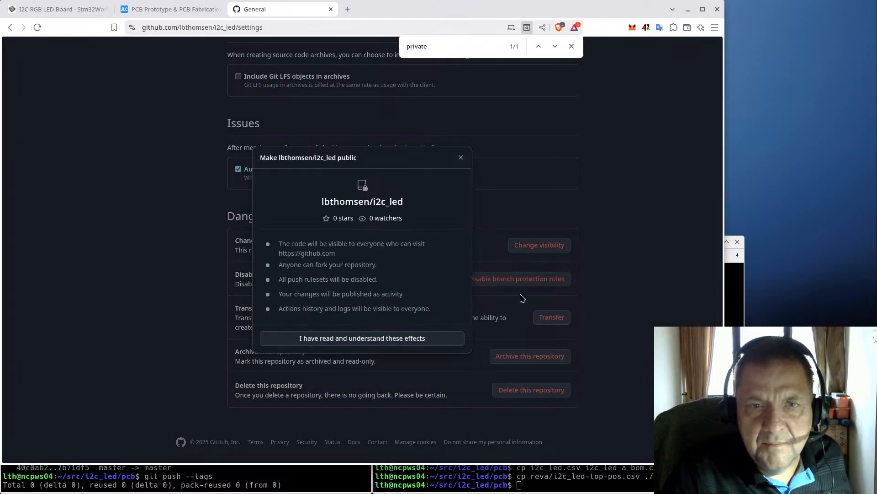
left_click(386, 339)
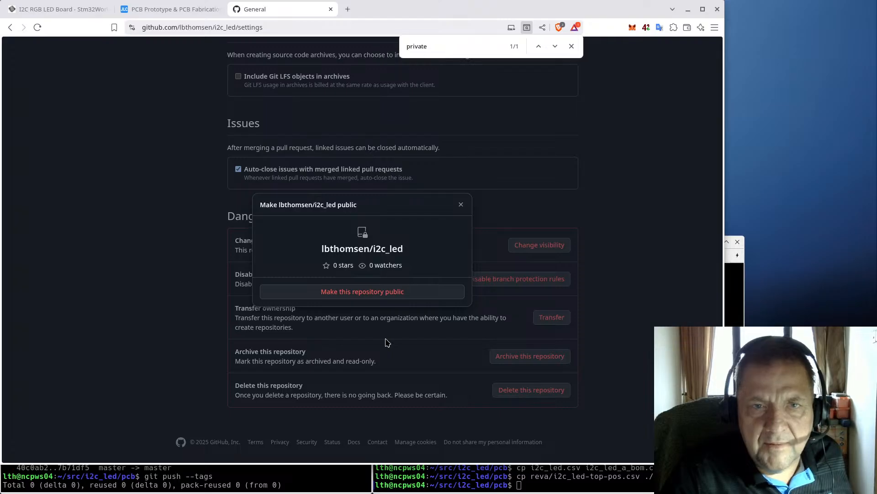
left_click(571, 47)
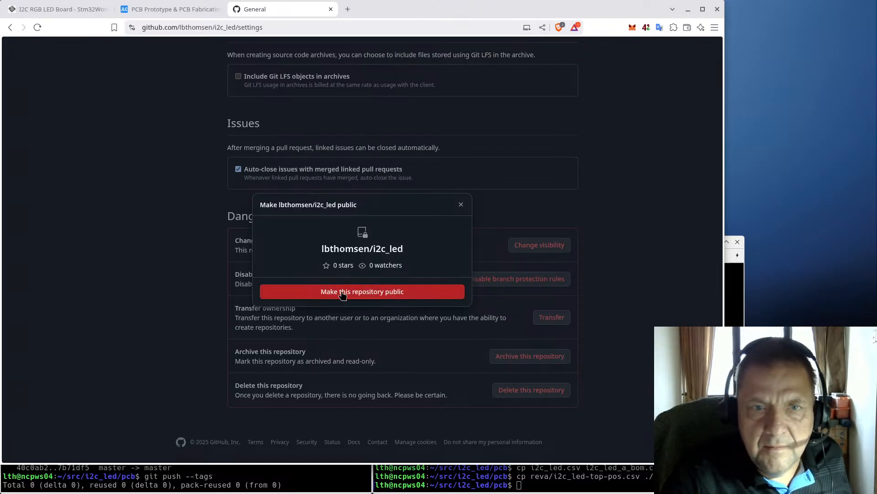
left_click(359, 290)
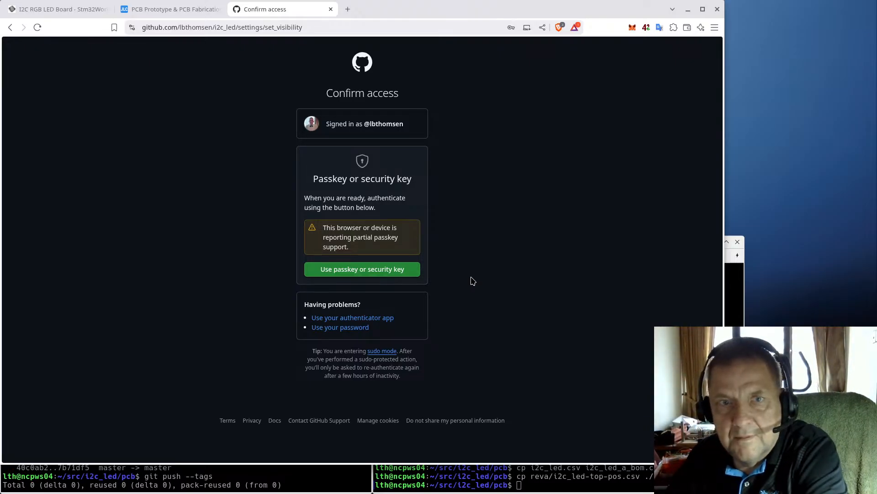
left_click(386, 270)
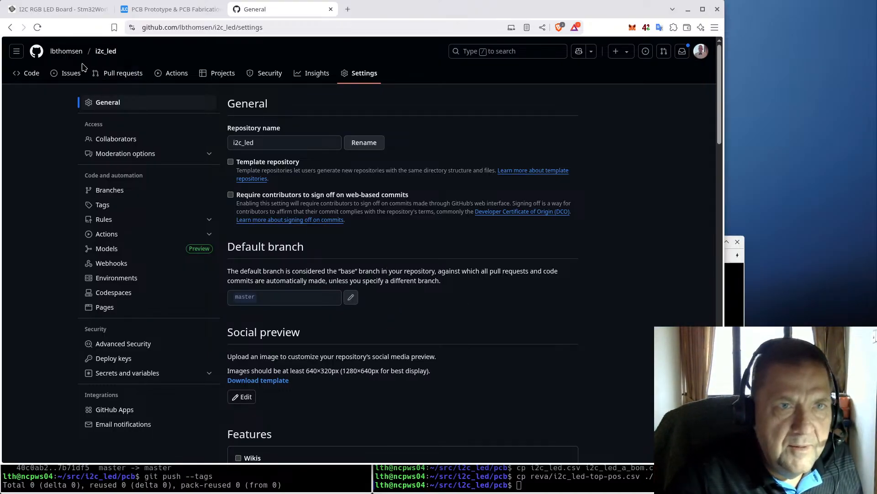
- Return to the i2c_led repository's code and show the contents of its pcb folder
left_click(29, 73)
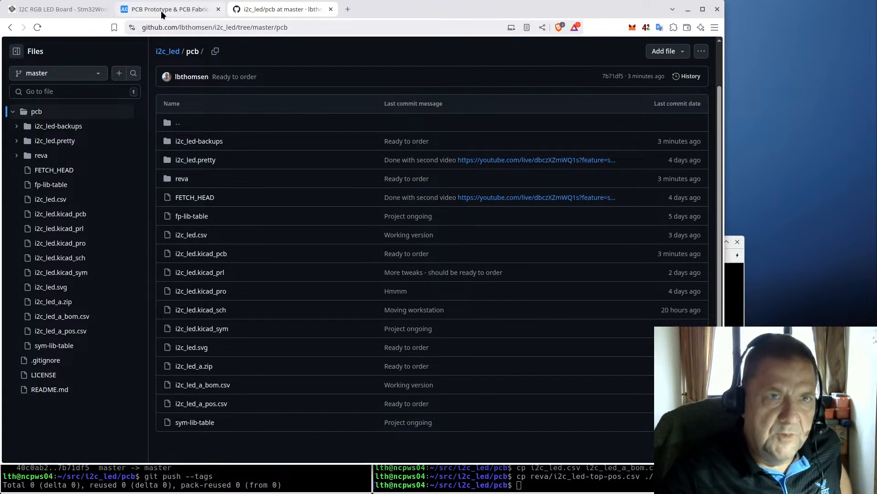
- Review the I2C RGB LED Board wiki page from its videos up to the introduction and return to the JLCPCB shopping cart
left_click(55, 15)
scroll(229, 169, "up", 7)
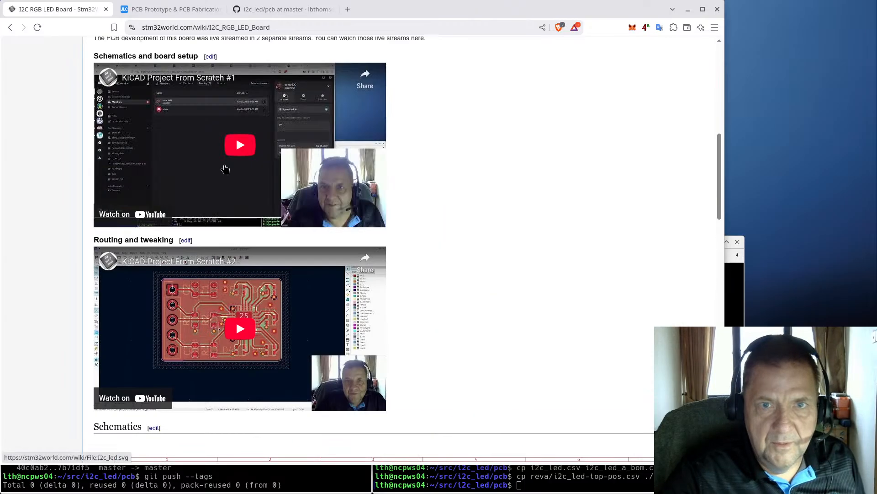
scroll(225, 169, "up", 10)
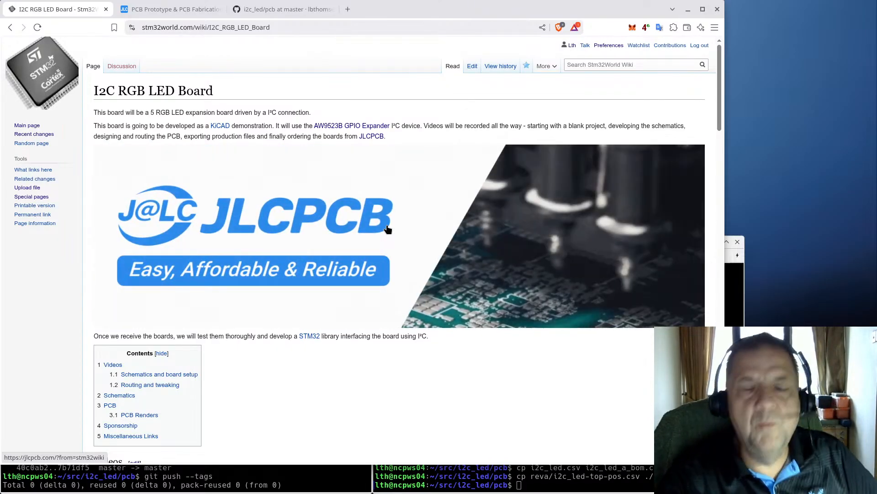
left_click(159, 9)
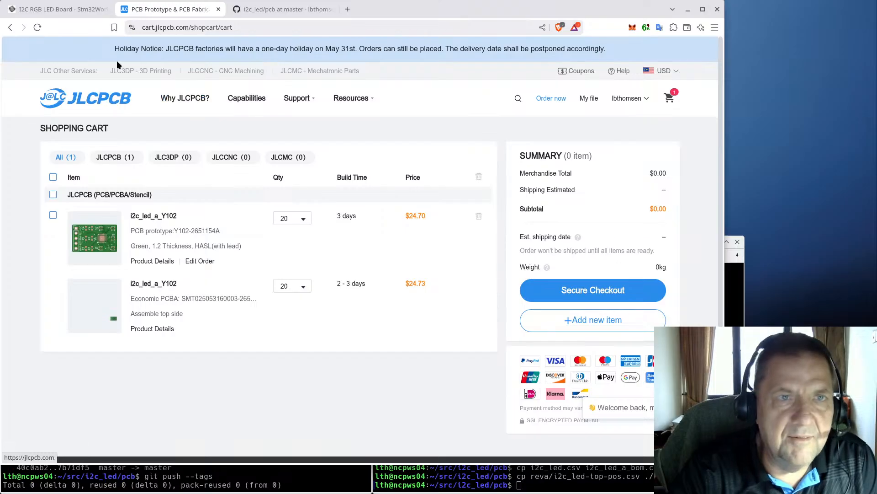
- Show the JLCPCB home page, and open the JLCPCB article from the recent changes on the Stm32World wiki's main page
left_click(72, 101)
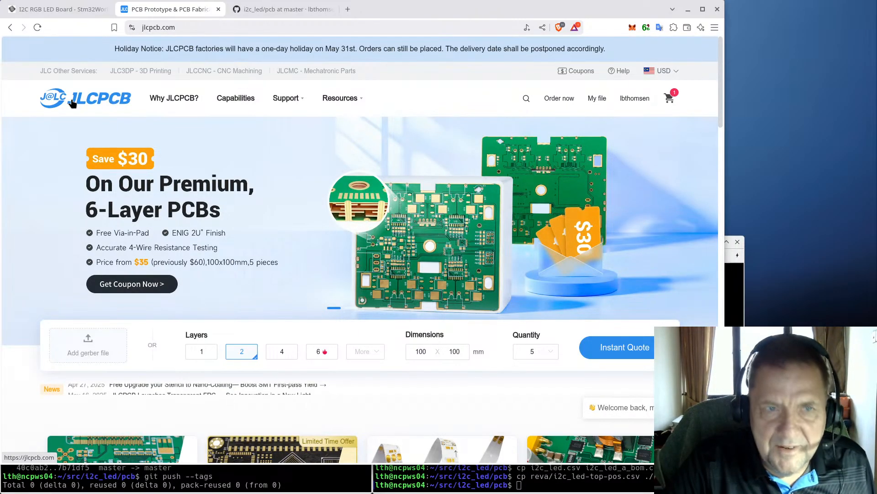
left_click(48, 10)
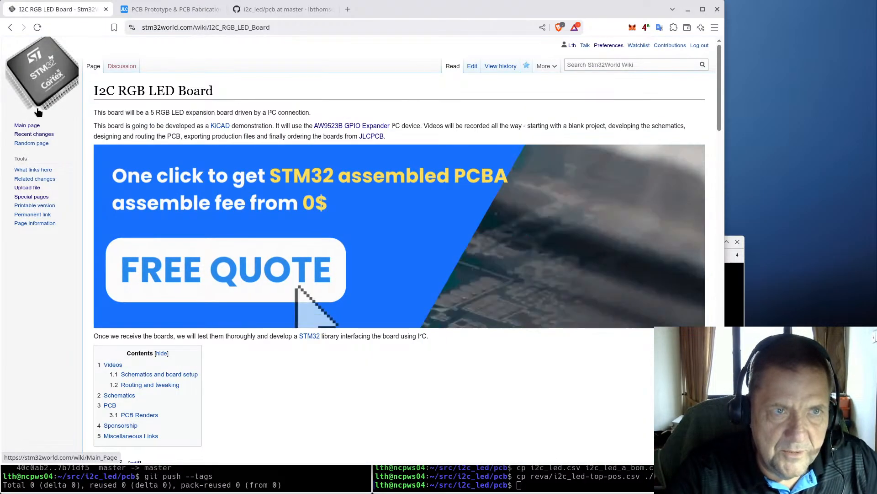
left_click(36, 128)
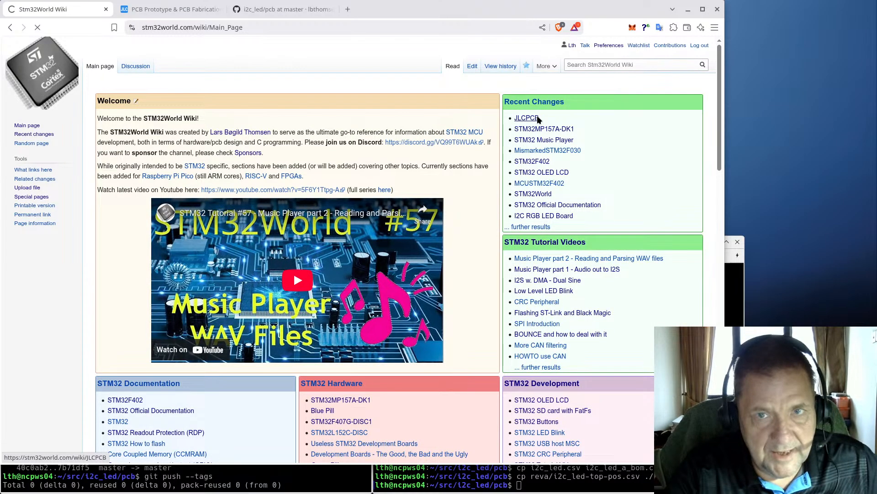
left_click(537, 118)
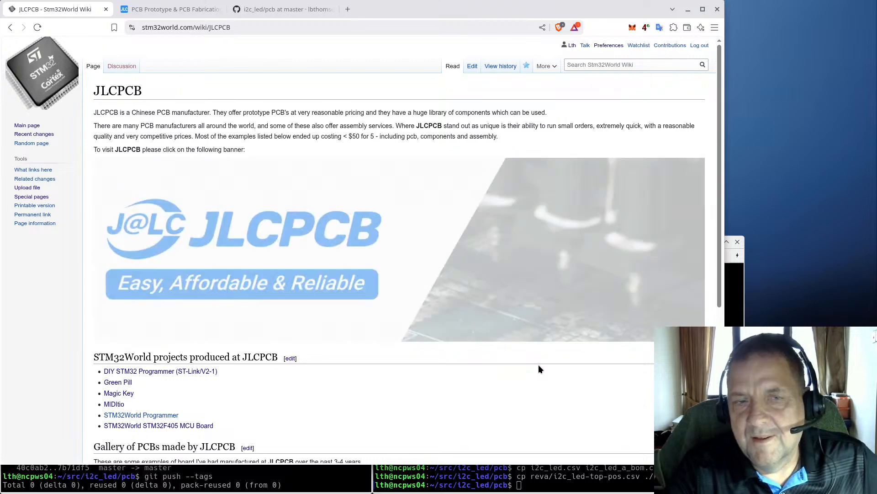
- Look through the JLCPCB article's banner, list of STM32World projects and gallery of manufactured PCBs
scroll(538, 364, "down", 2)
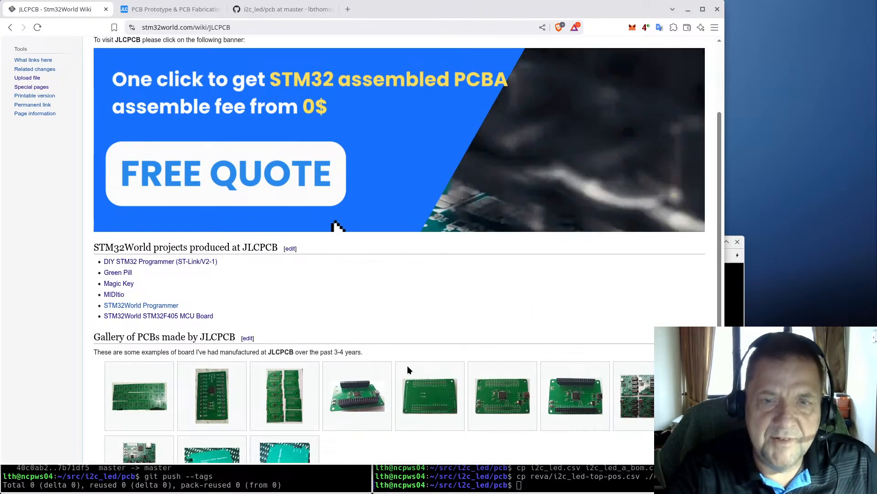
scroll(320, 372, "down", 1)
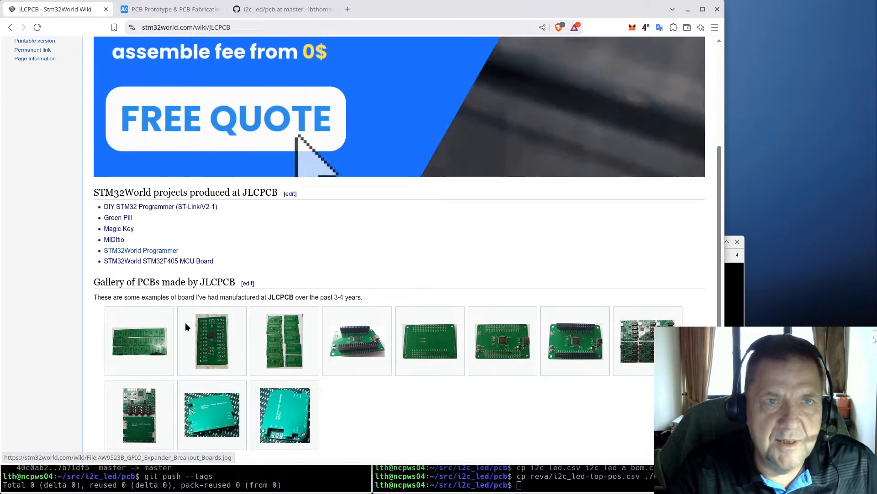
scroll(185, 326, "up", 3)
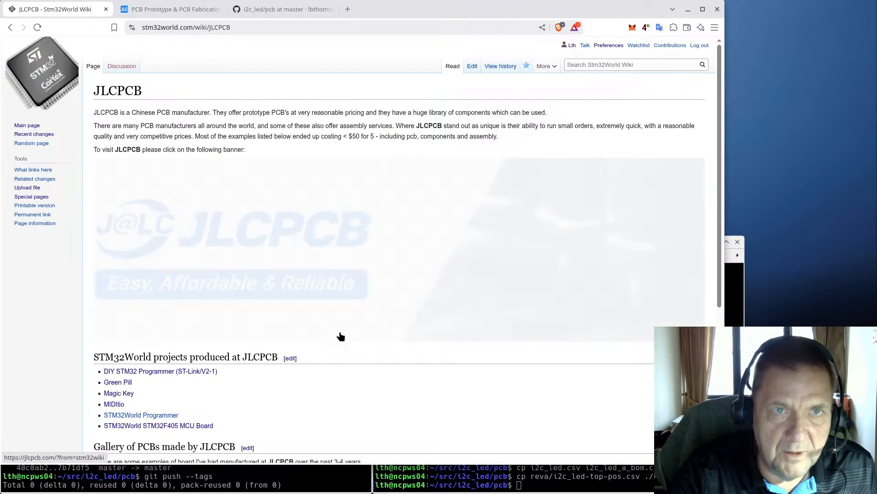
scroll(424, 354, "down", 5)
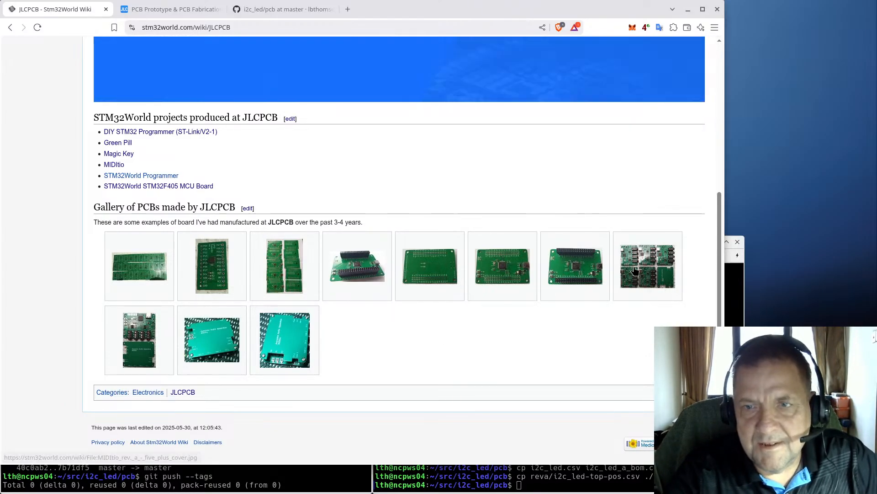
- View the "MIDItio rev. a - five plus cover" picture from the PCB gallery and return to the JLCPCB article
left_click(635, 270)
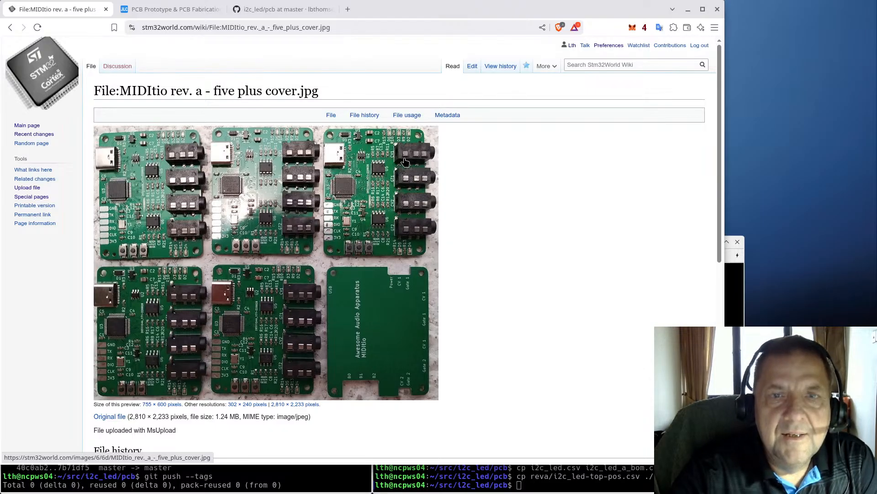
scroll(492, 229, "down", 3)
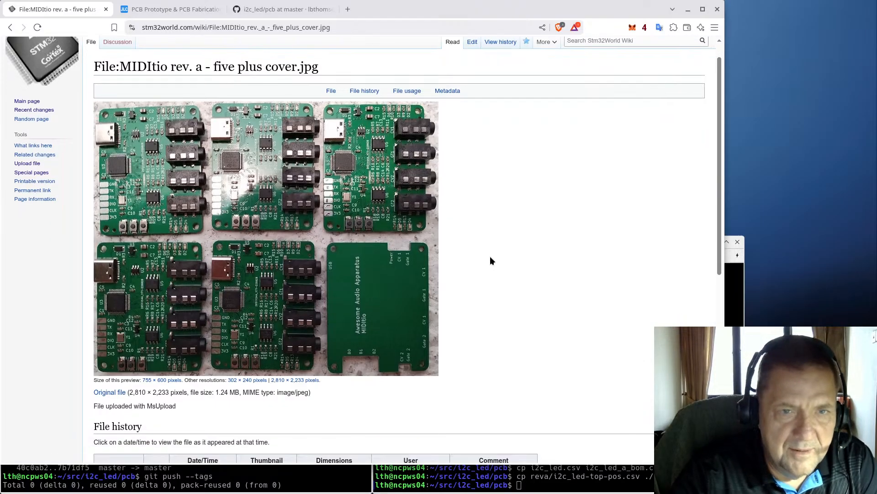
scroll(489, 259, "up", 3)
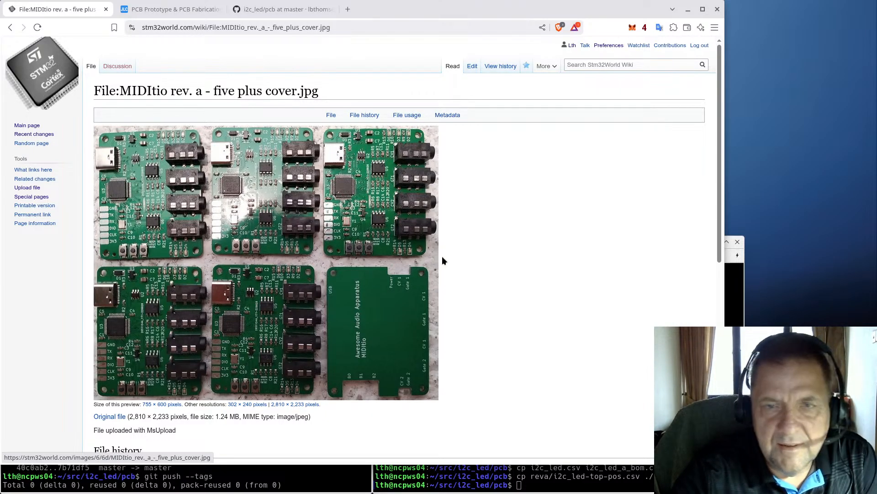
left_click(10, 29)
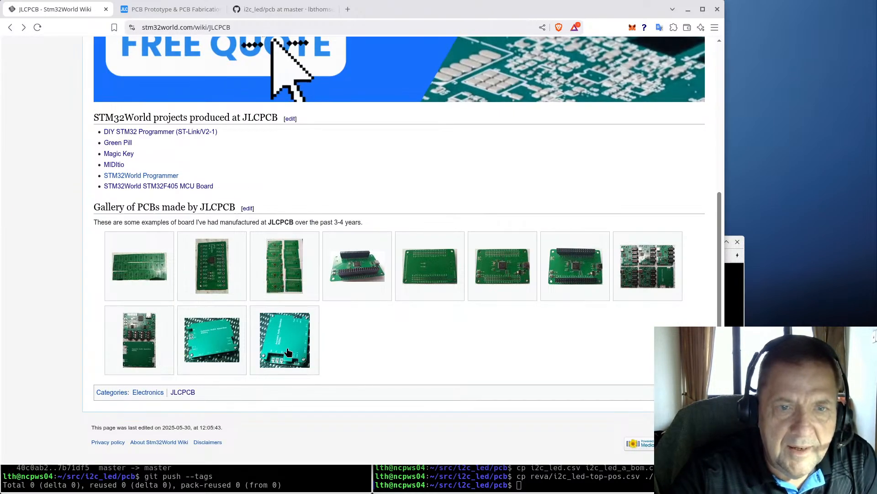
- View the "MIDItio buttons" picture from the PCB gallery and go back to the wiki's main page
left_click(287, 348)
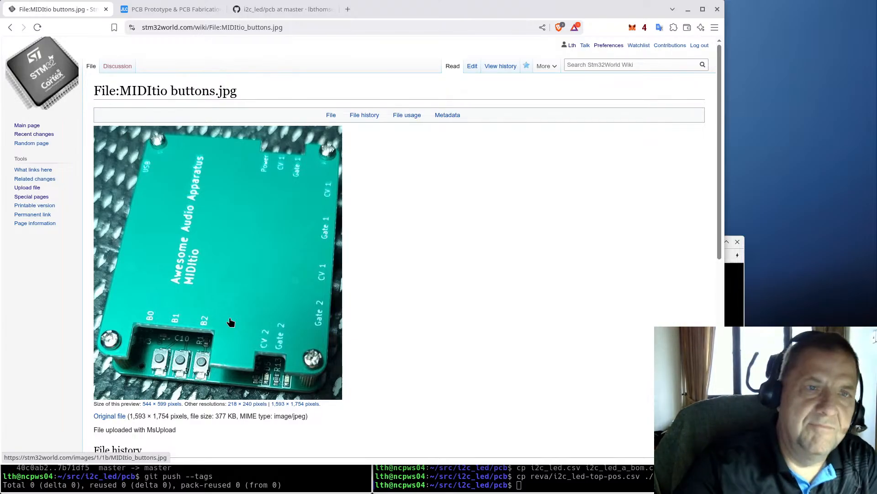
left_click(10, 28)
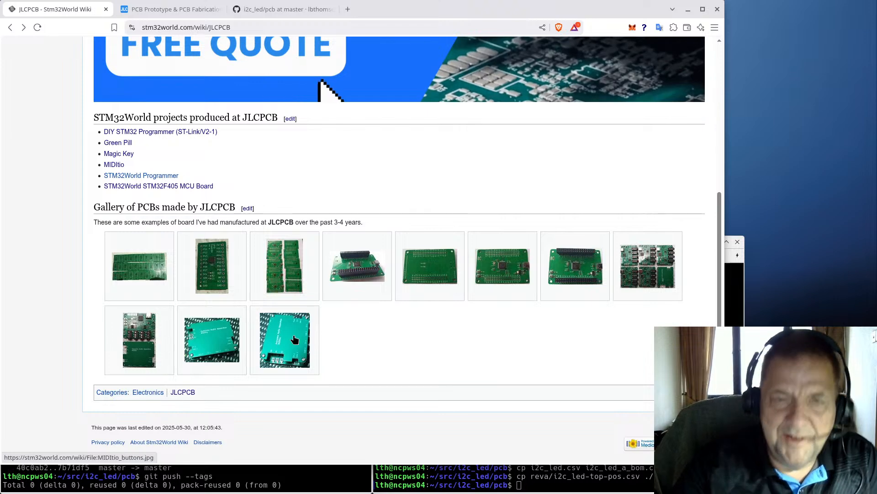
scroll(384, 348, "up", 5)
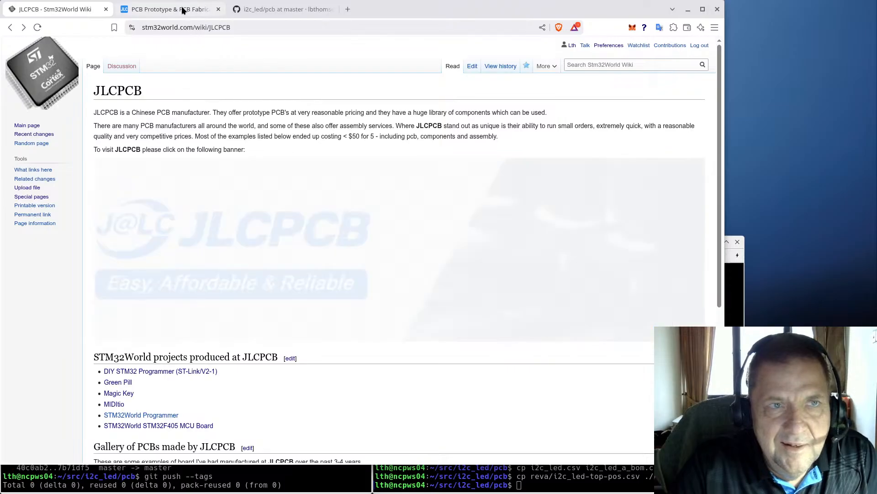
left_click(26, 127)
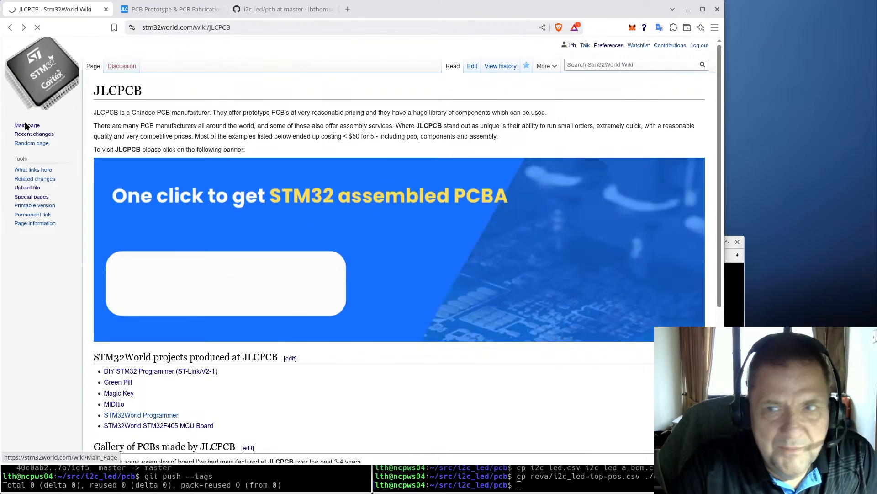